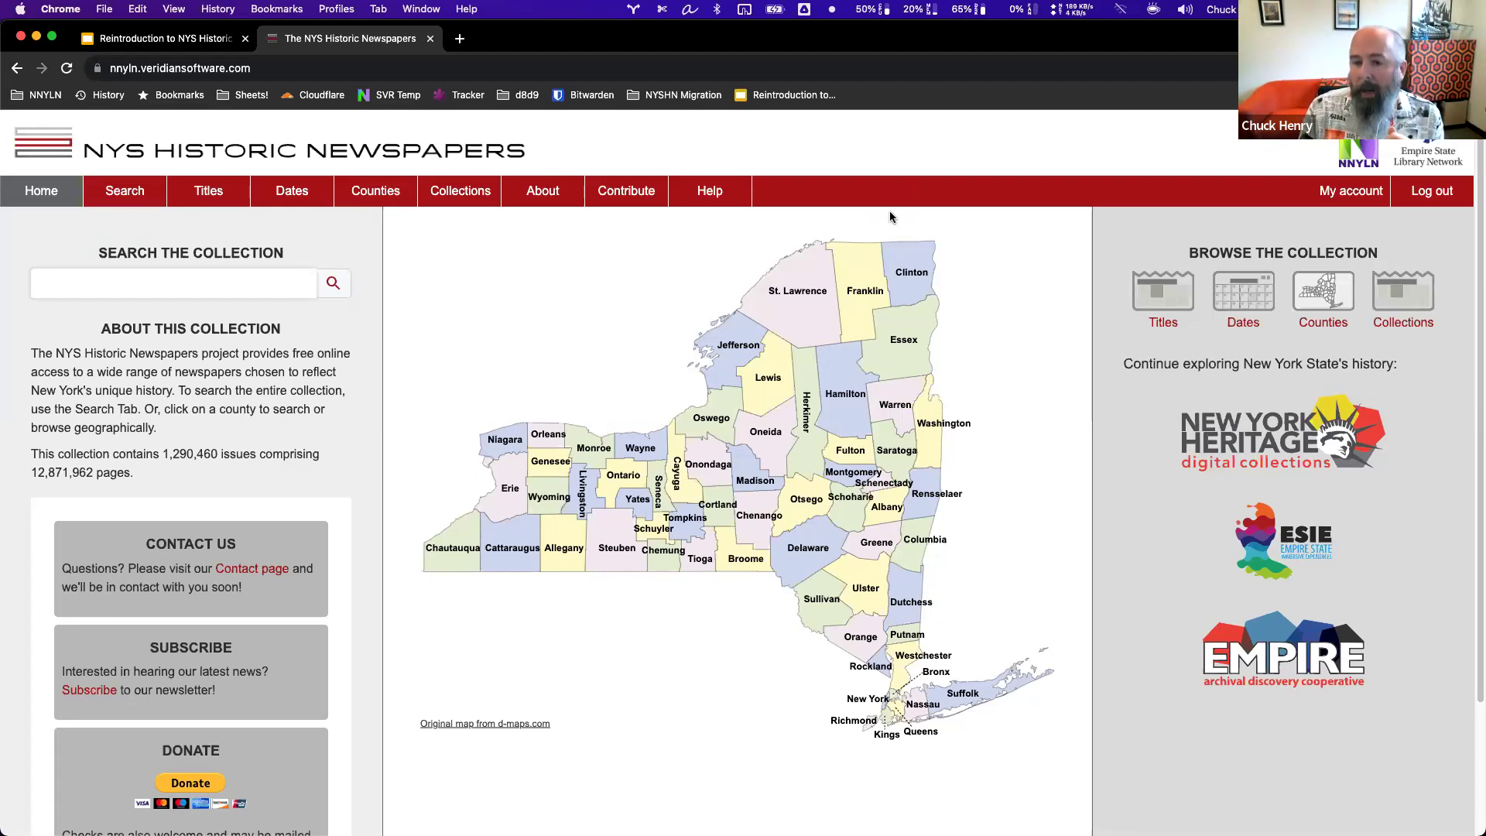
# Highlight the 12,871,962 page count, then narrow and restore the window to view the compact layout.
pyautogui.doubleClick(78, 473)
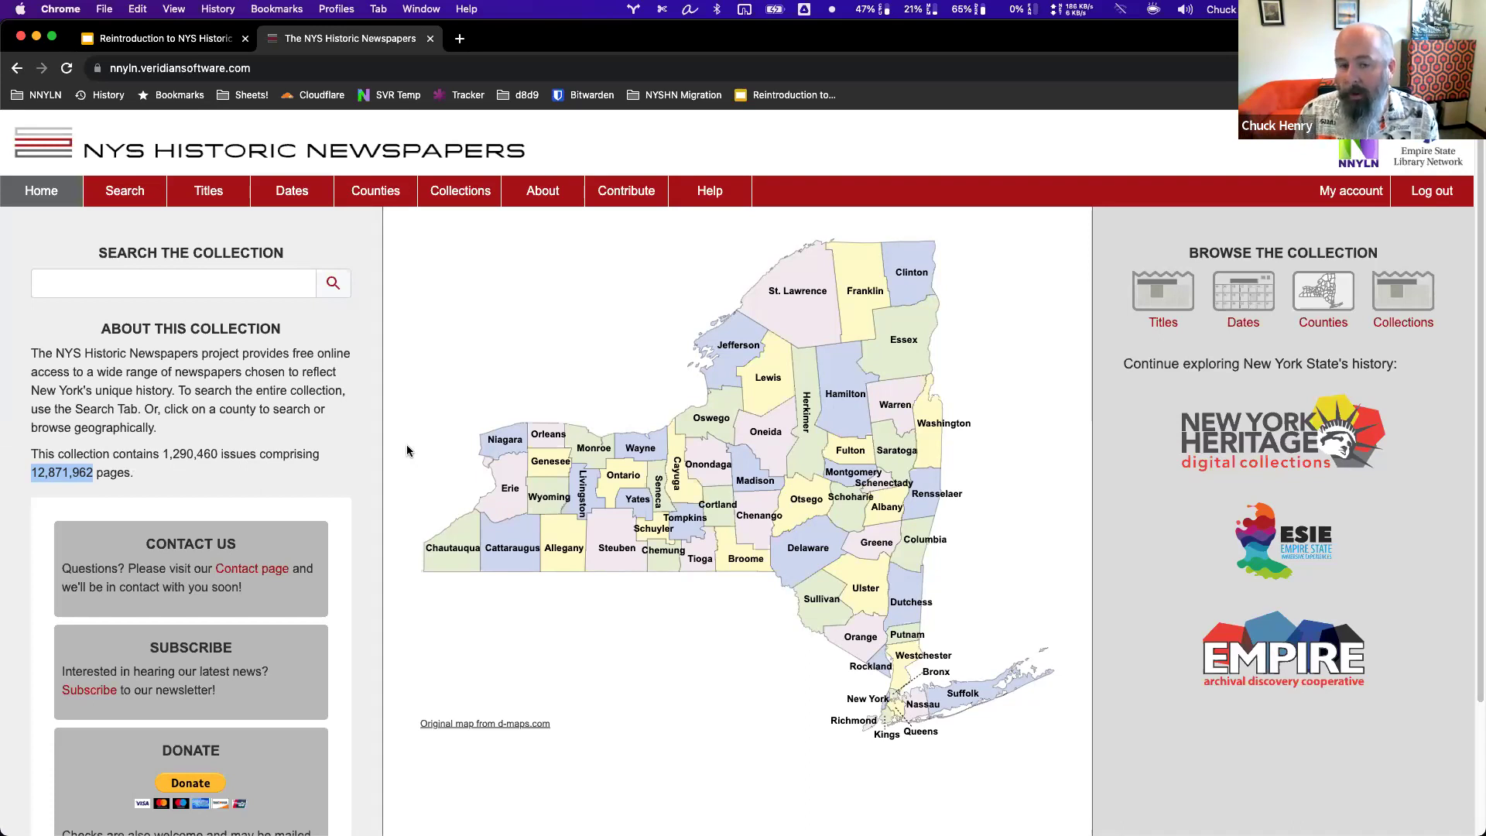
pyautogui.click(552, 354)
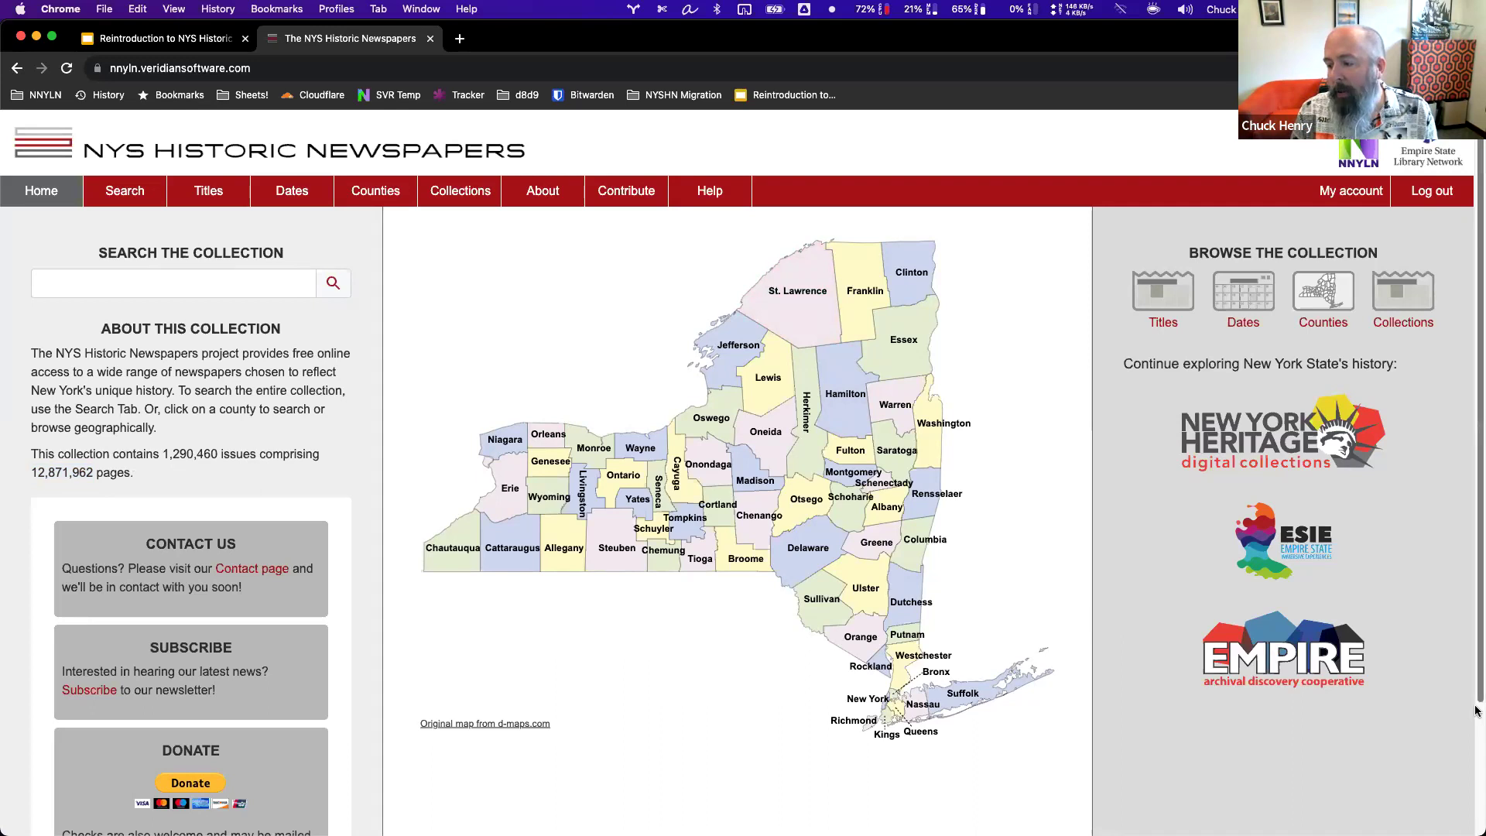
pyautogui.moveTo(1476, 706); pyautogui.dragTo(344, 647)
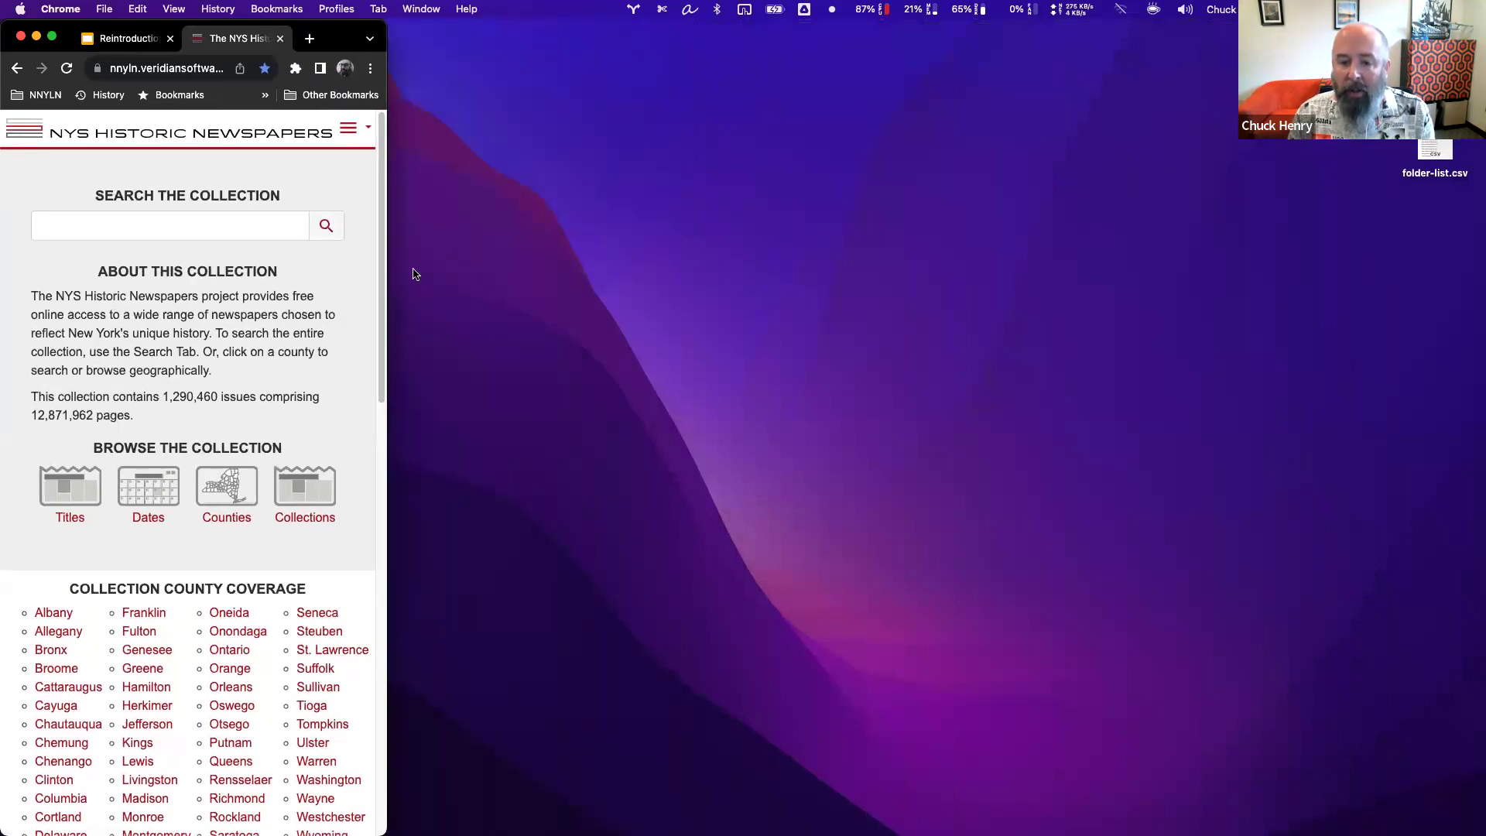
pyautogui.scroll(-4, 377, 405)
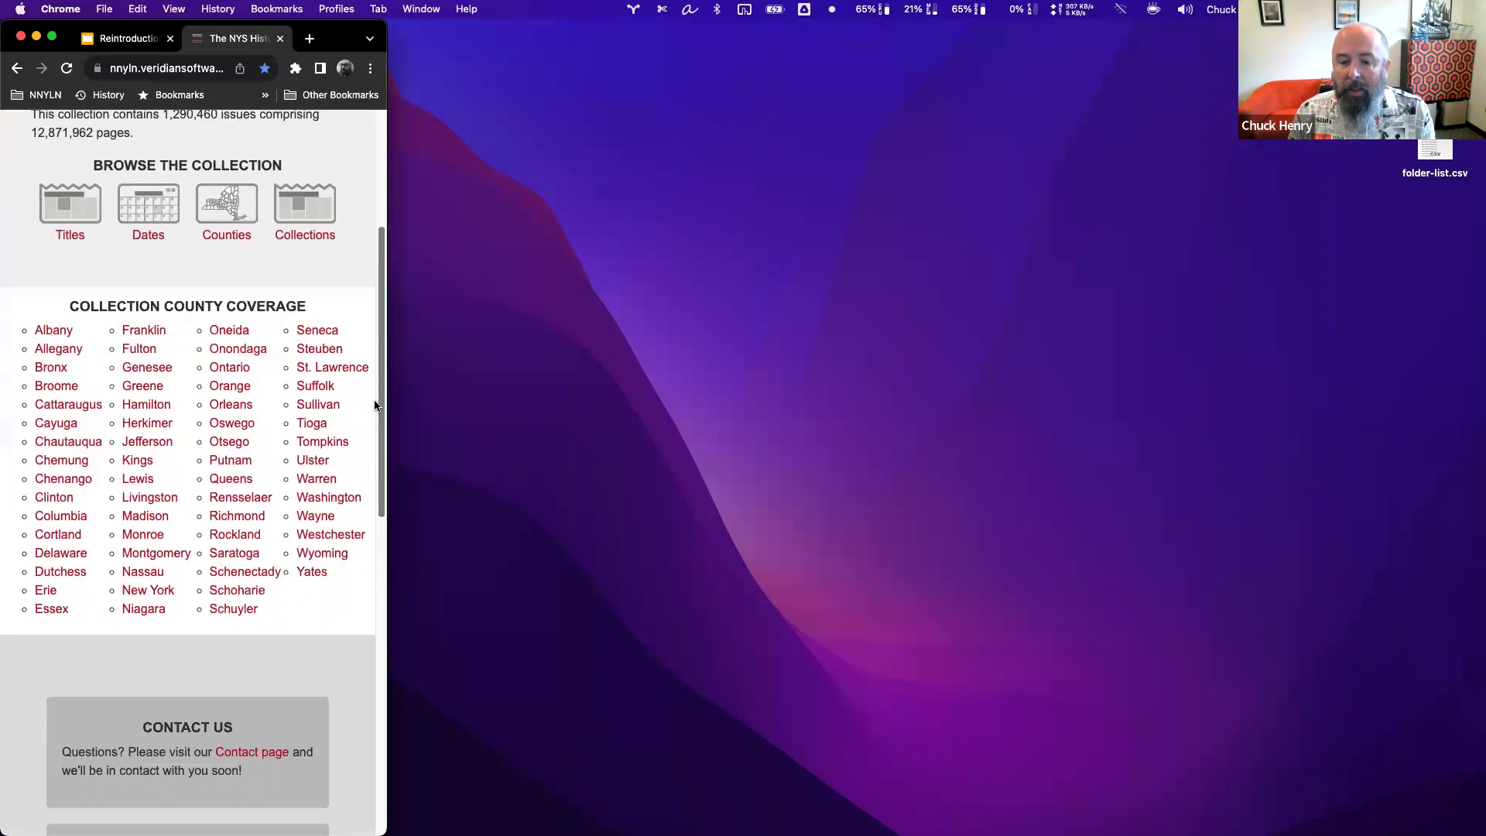
pyautogui.scroll(-10, 377, 406)
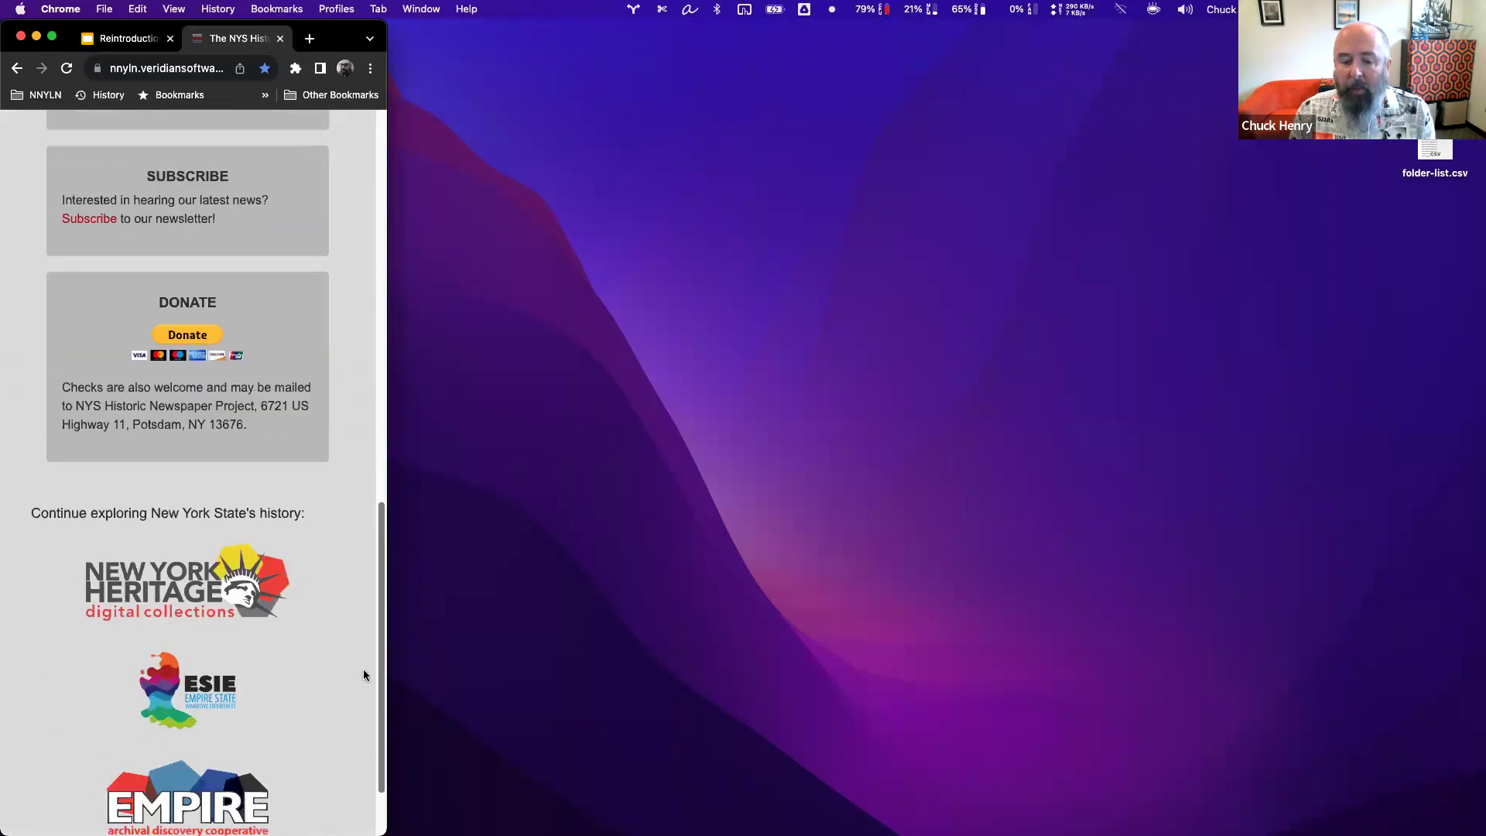
pyautogui.scroll(15, 364, 675)
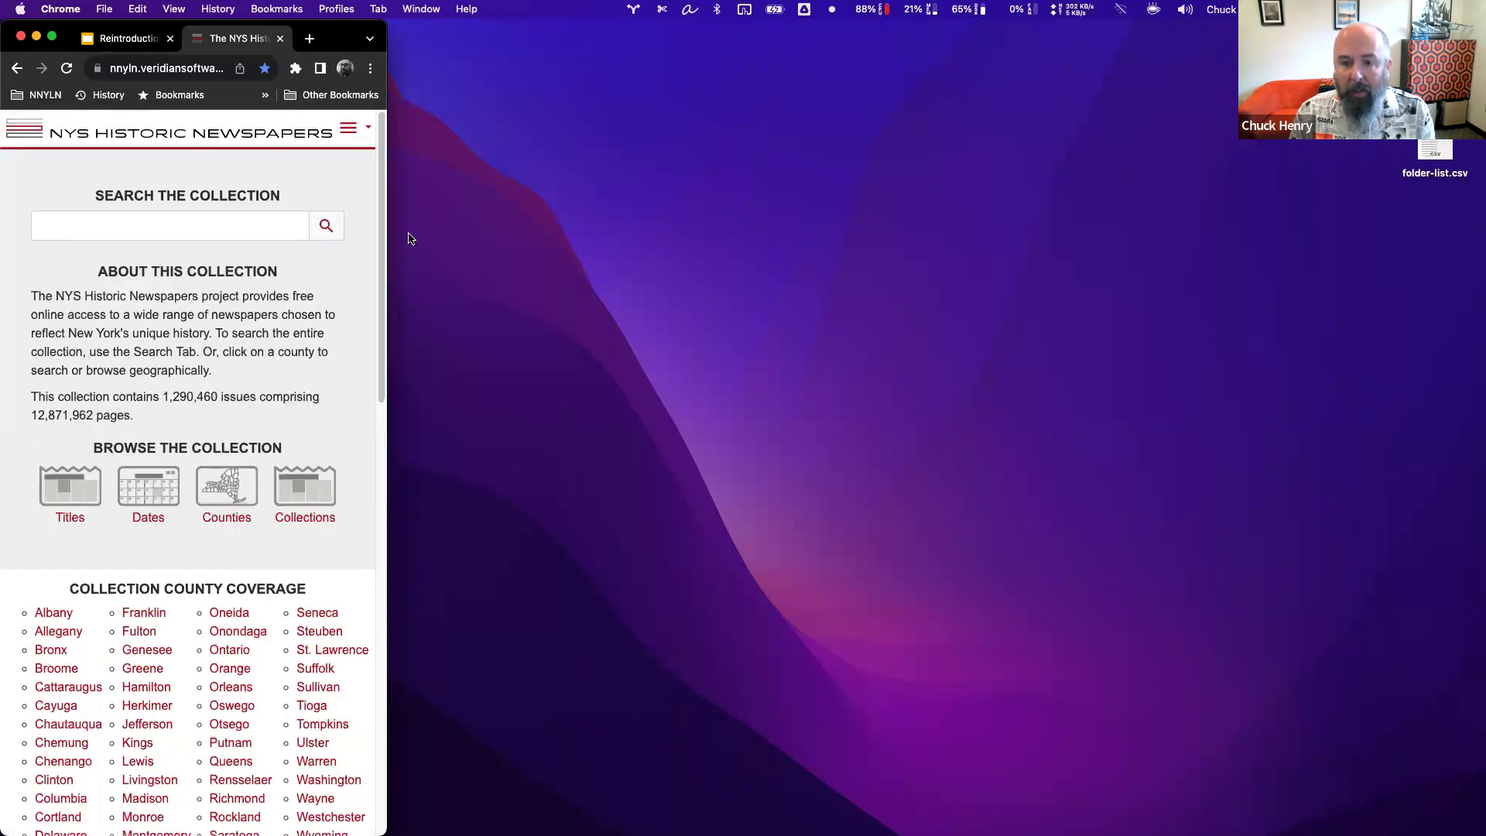
pyautogui.moveTo(392, 232); pyautogui.dragTo(1477, 226)
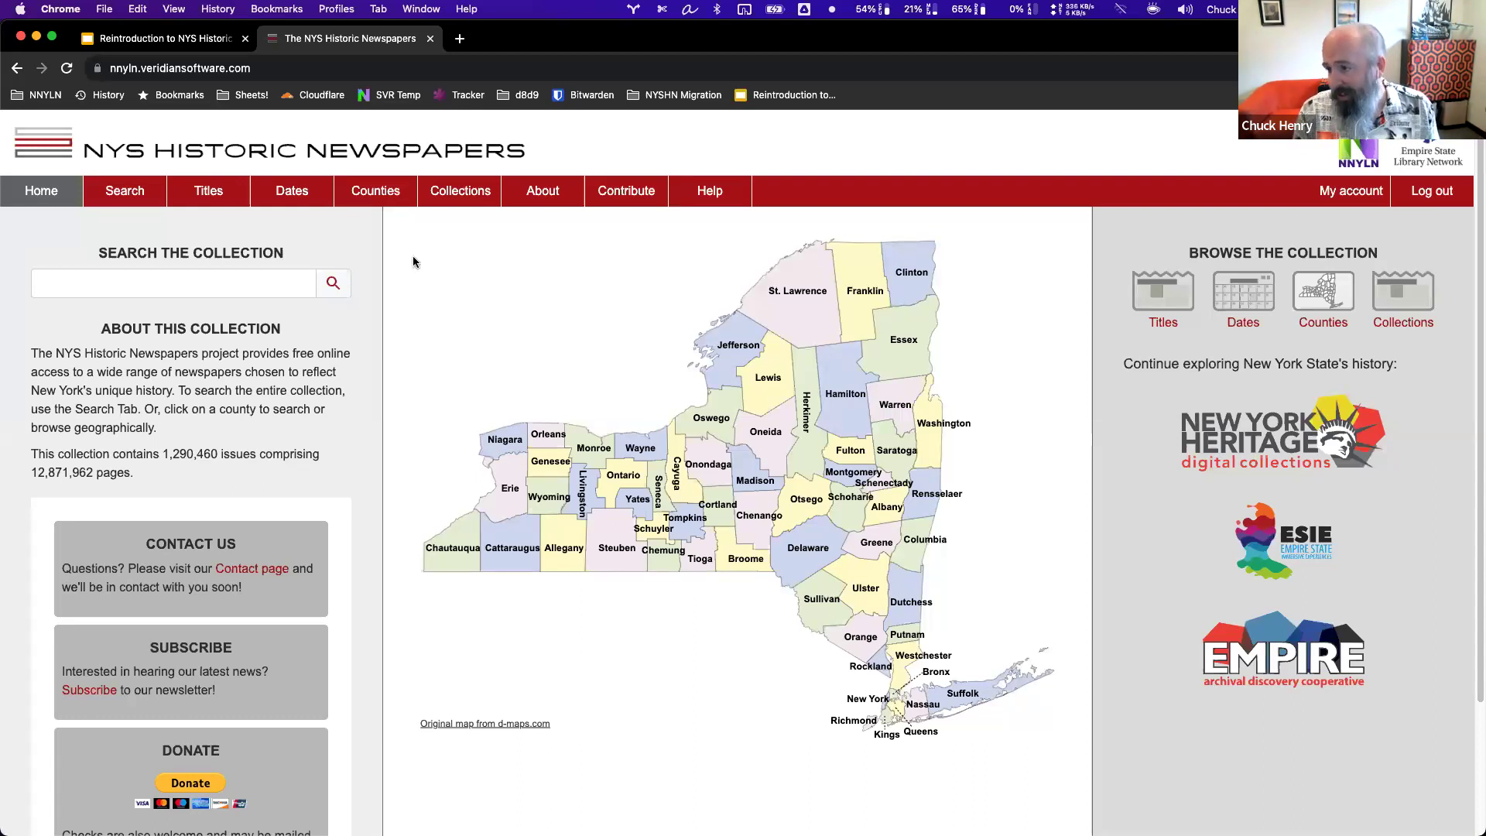
# Search the whole collection for the person's full name.
pyautogui.click(249, 293)
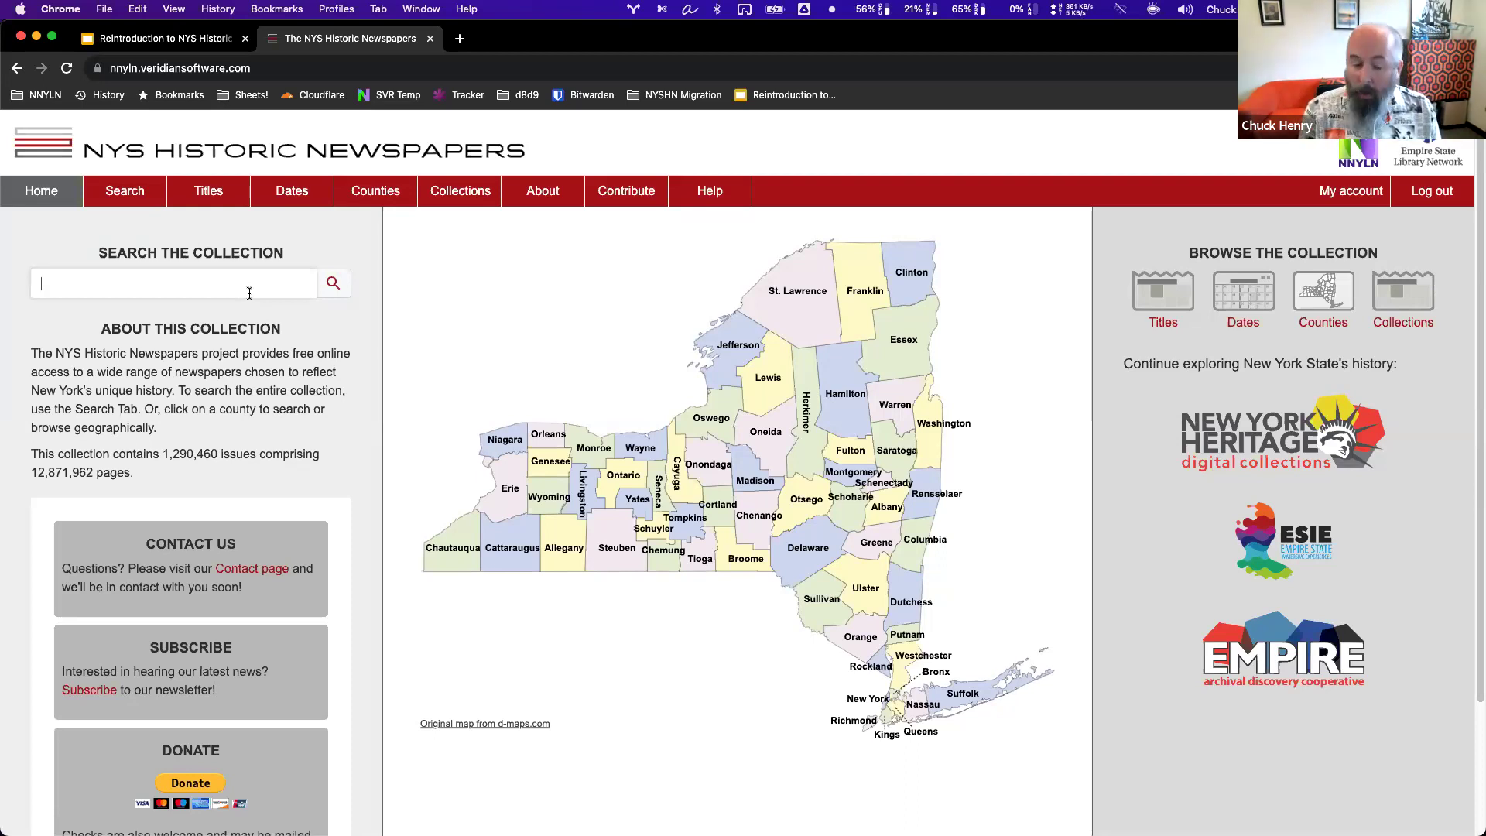
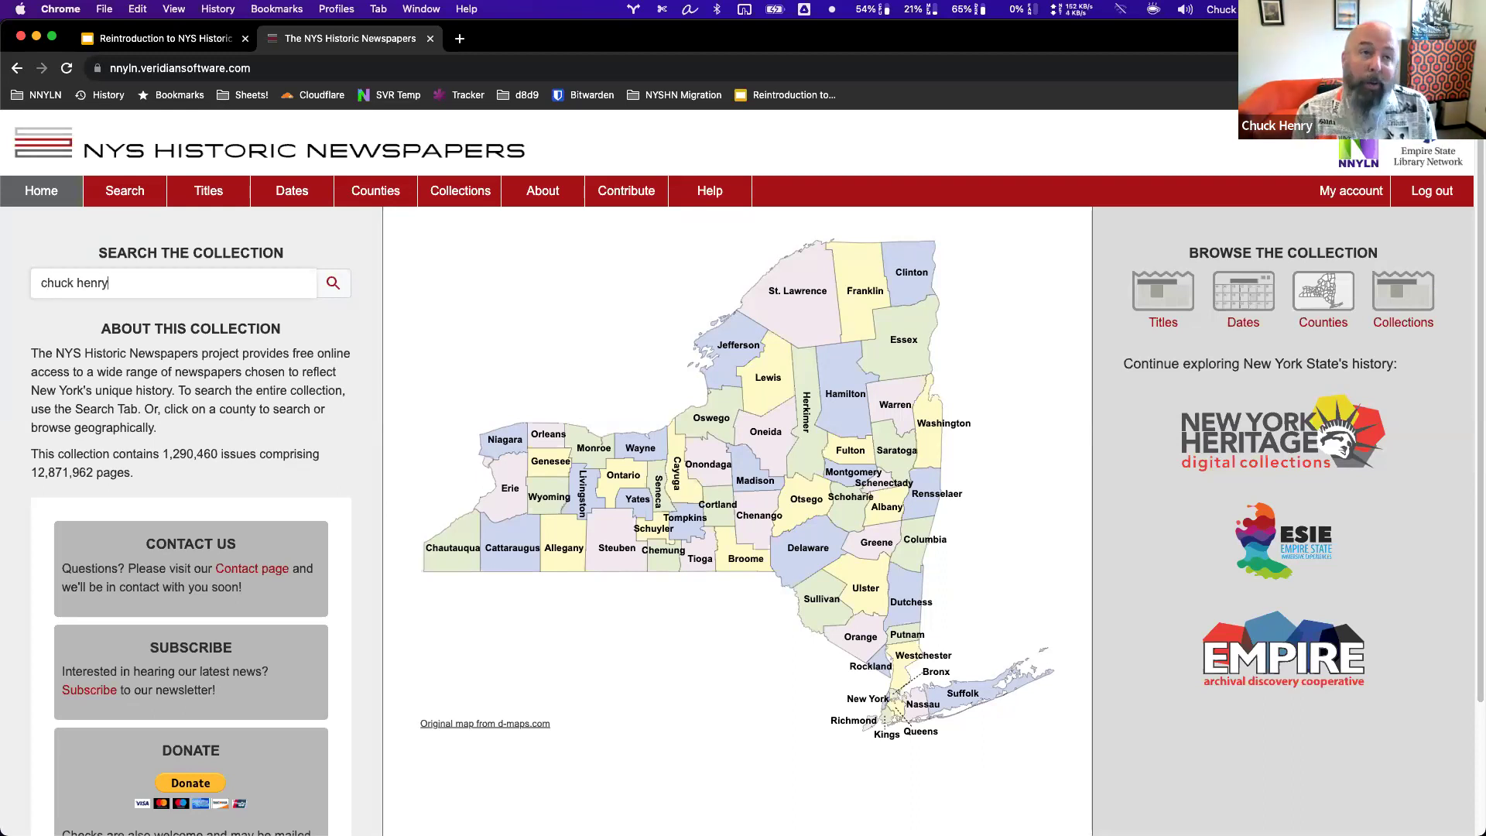
pyautogui.press('Return')
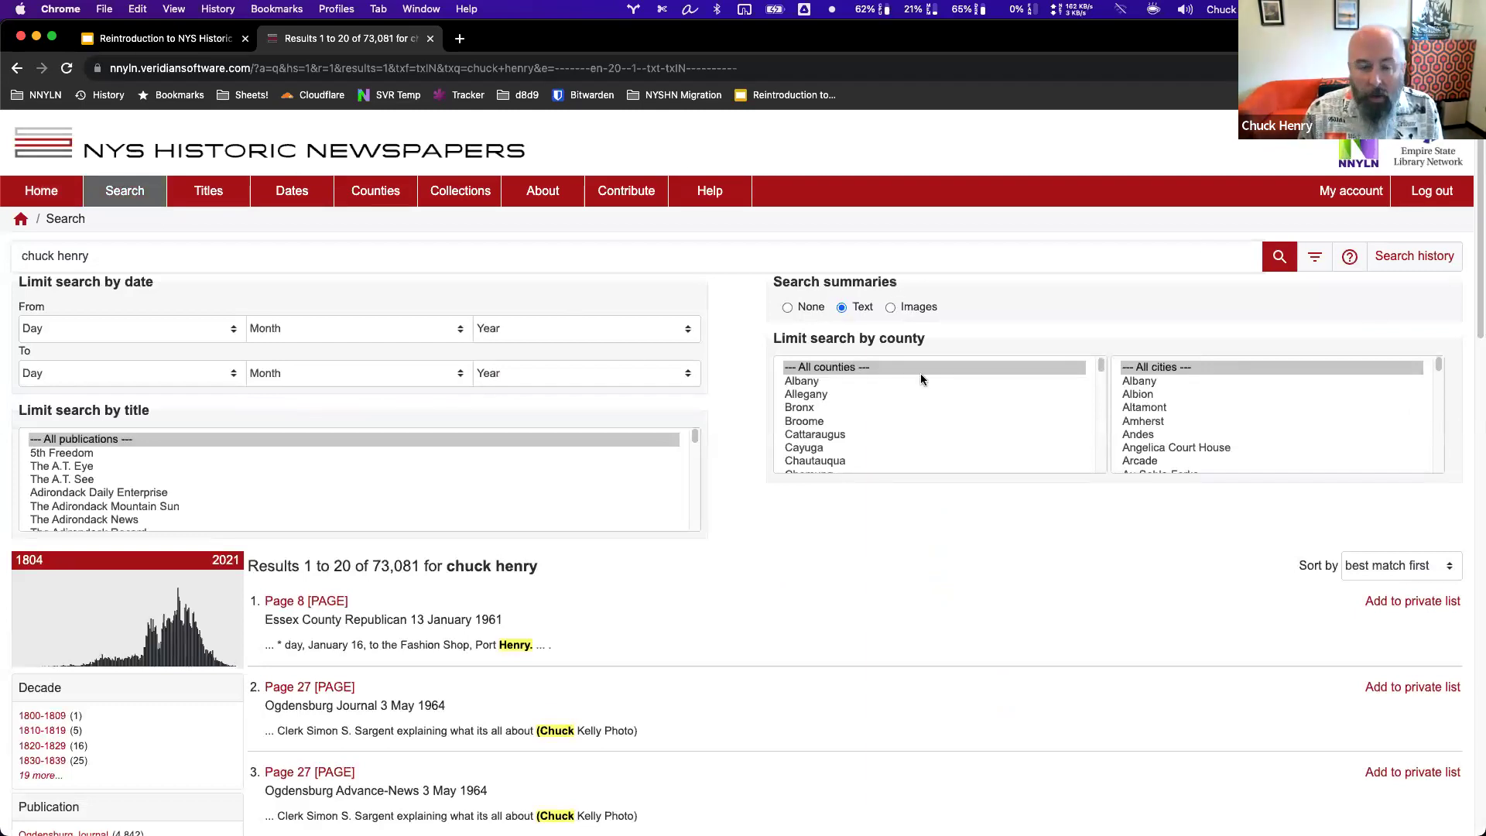
# Collapse, re-expand, then collapse again the date, title and county limits panel.
pyautogui.click(1316, 259)
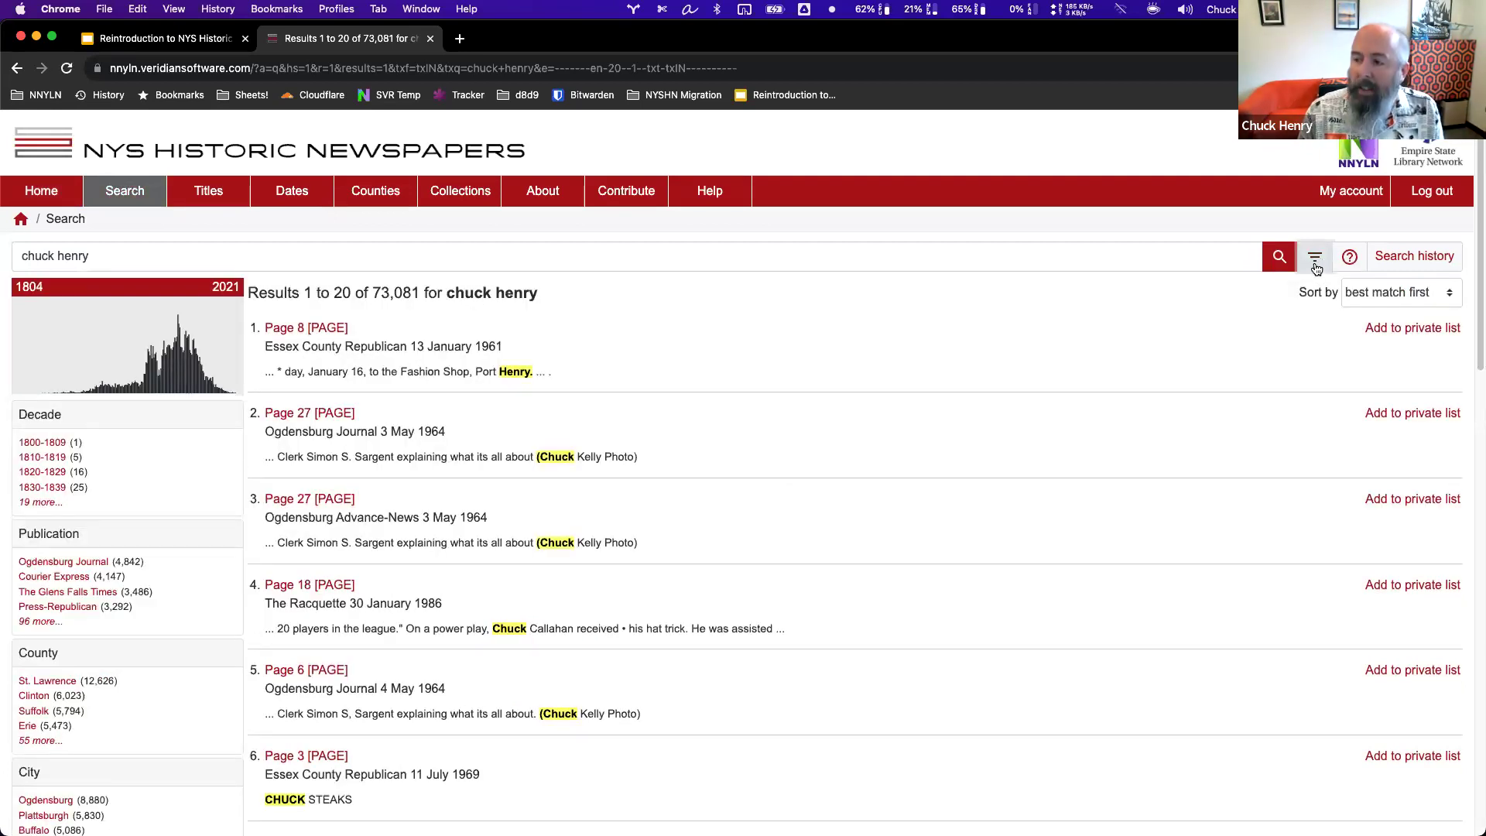
pyautogui.click(1317, 263)
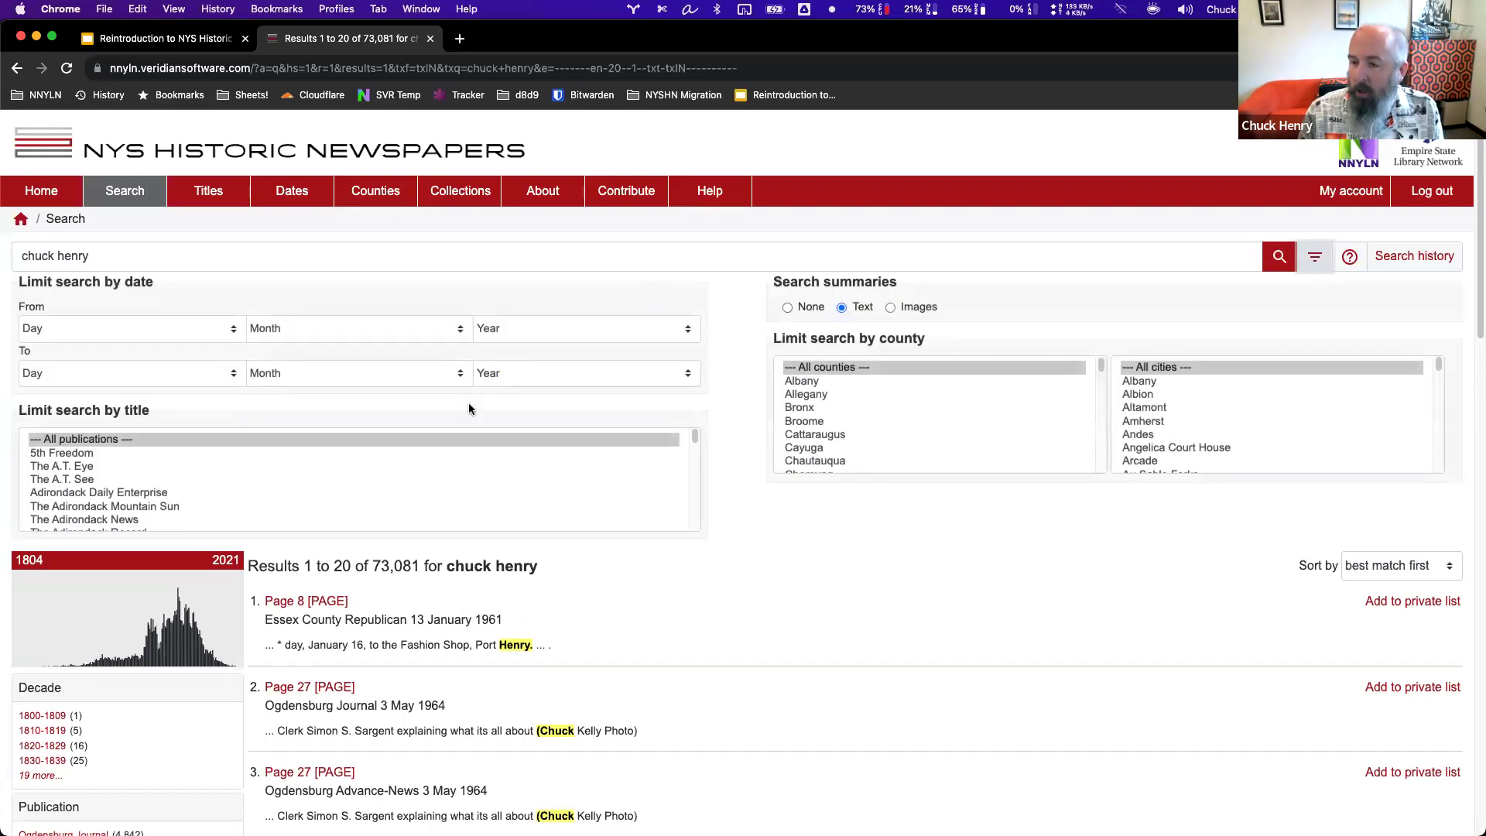
pyautogui.click(1317, 260)
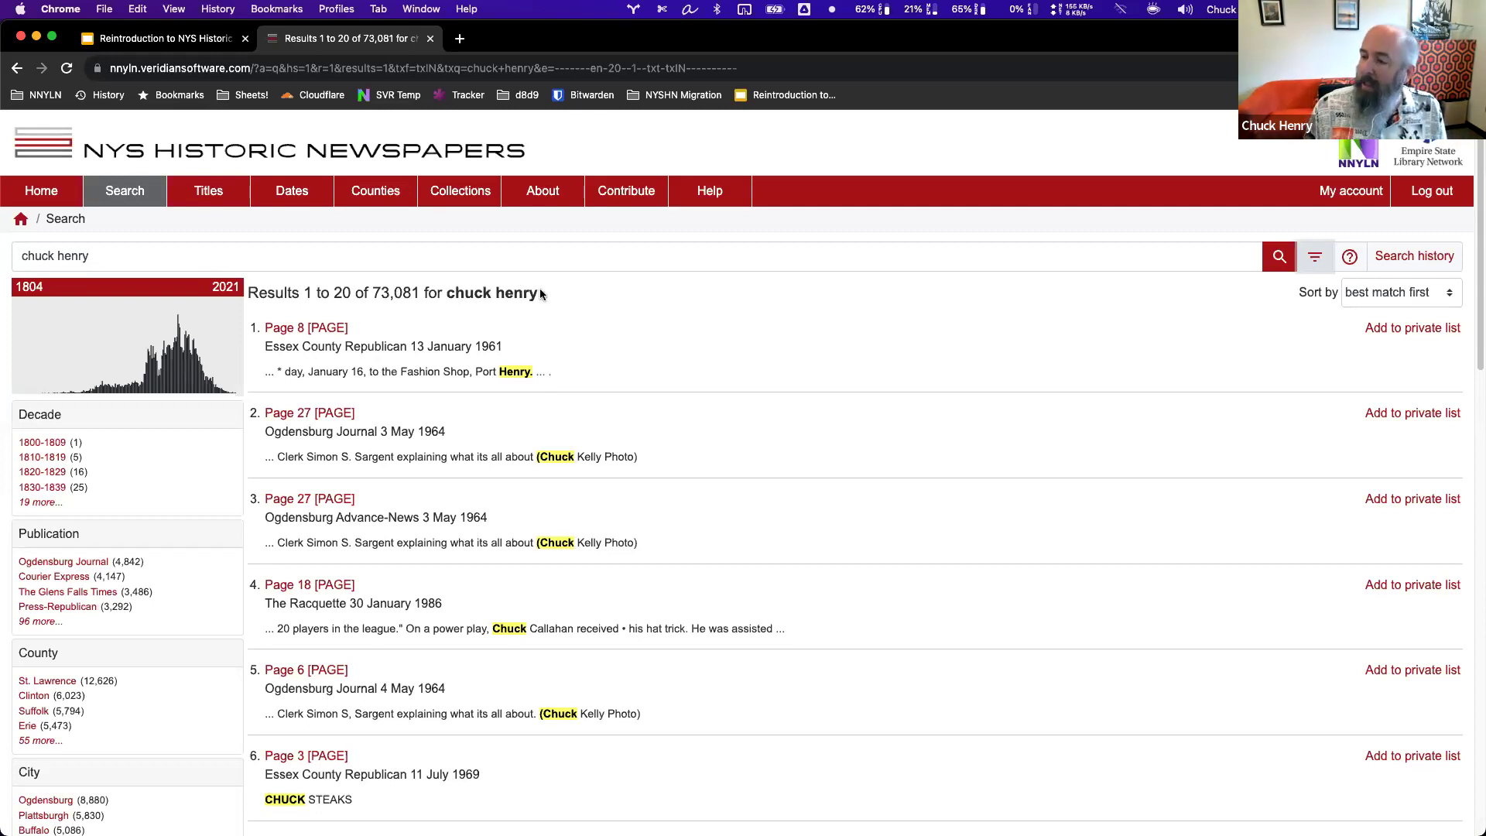
pyautogui.scroll(-7, 612, 540)
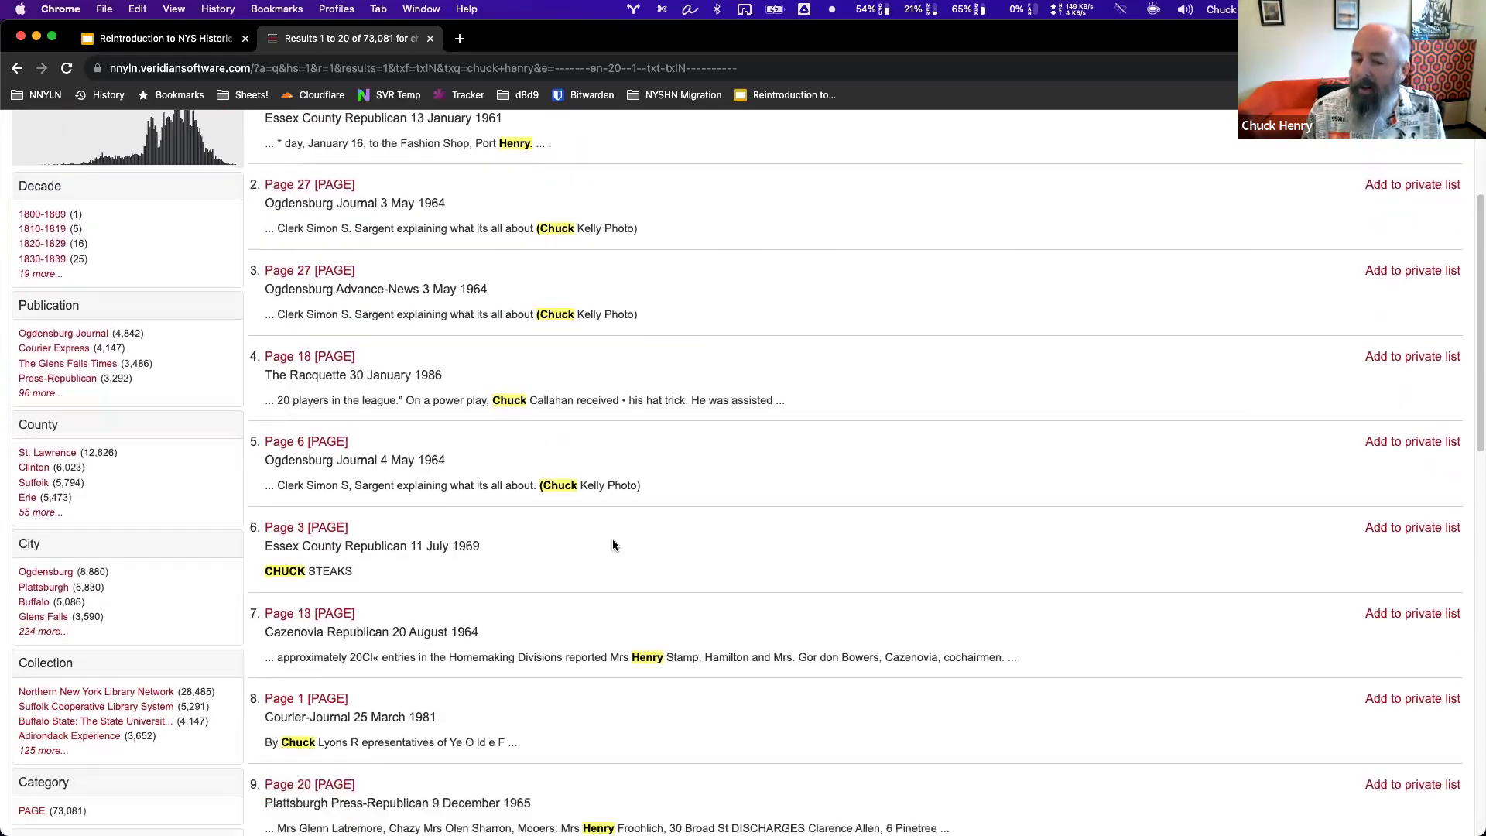
pyautogui.scroll(7, 613, 545)
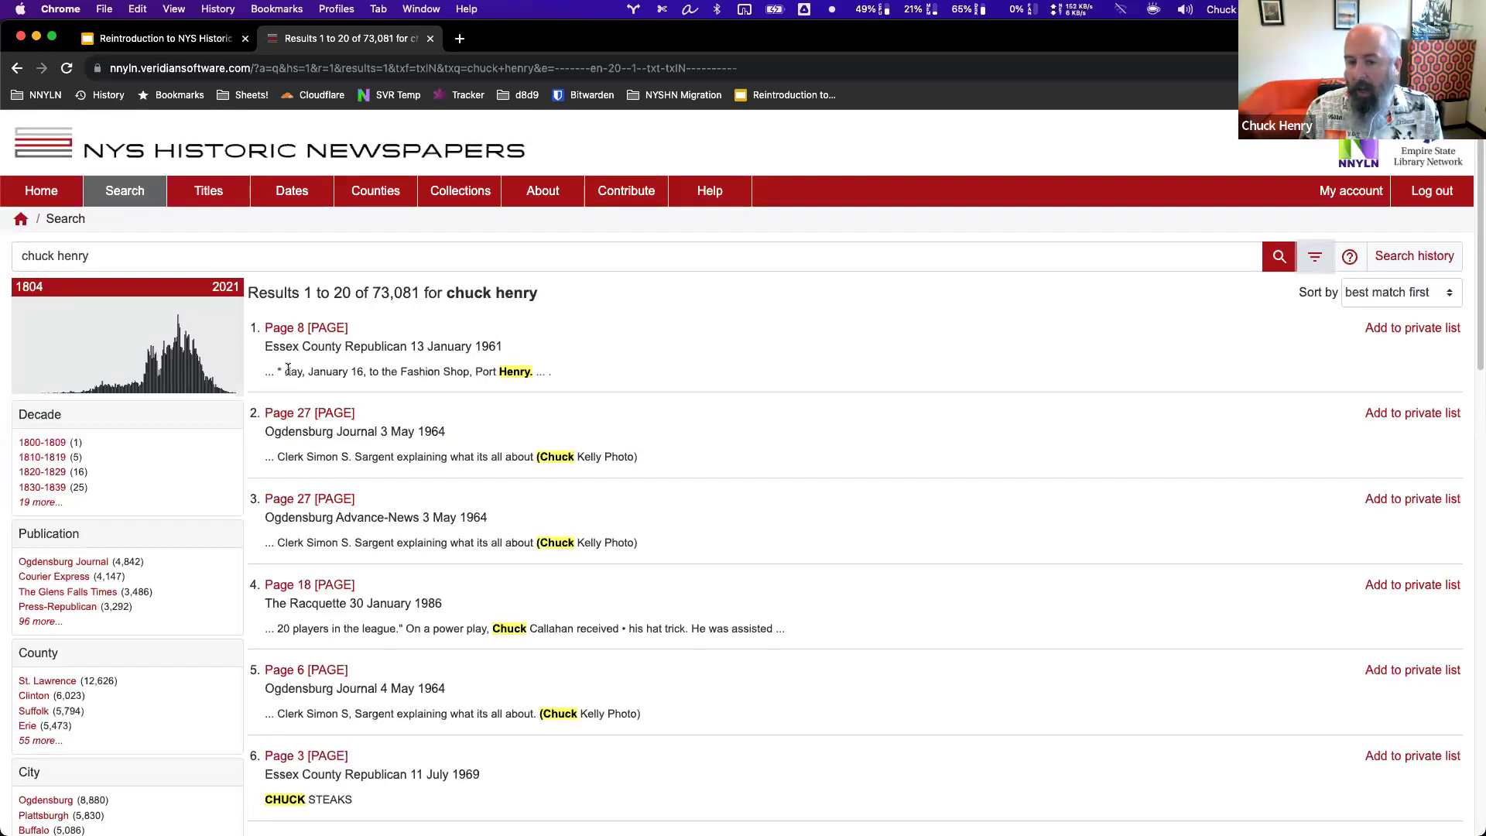
pyautogui.moveTo(285, 372)
pyautogui.mouseDown()
pyautogui.moveTo(529, 372)
pyautogui.moveTo(285, 374)
pyautogui.mouseUp()
pyautogui.click(539, 373)
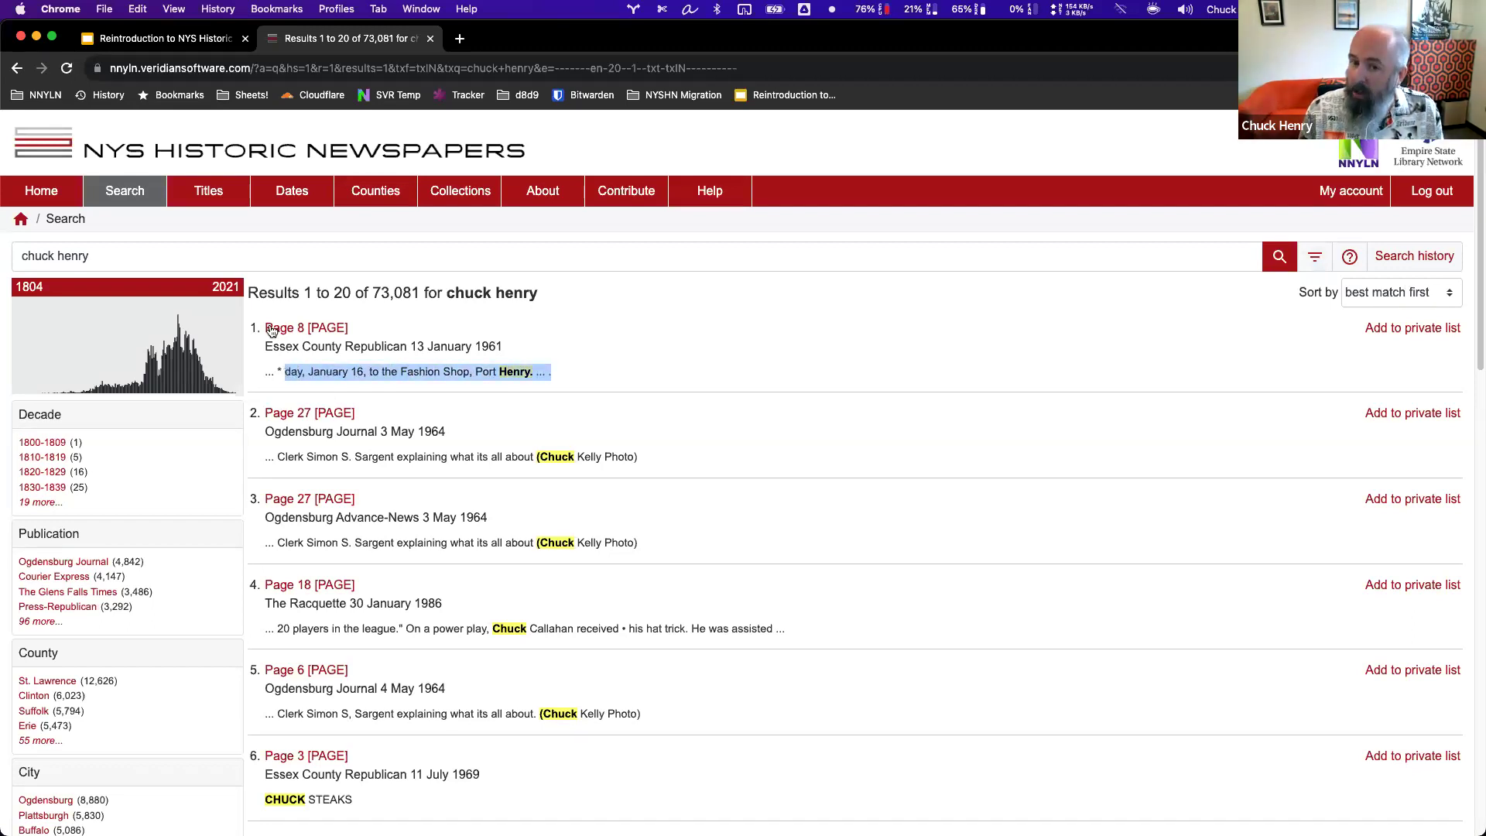
pyautogui.click(557, 372)
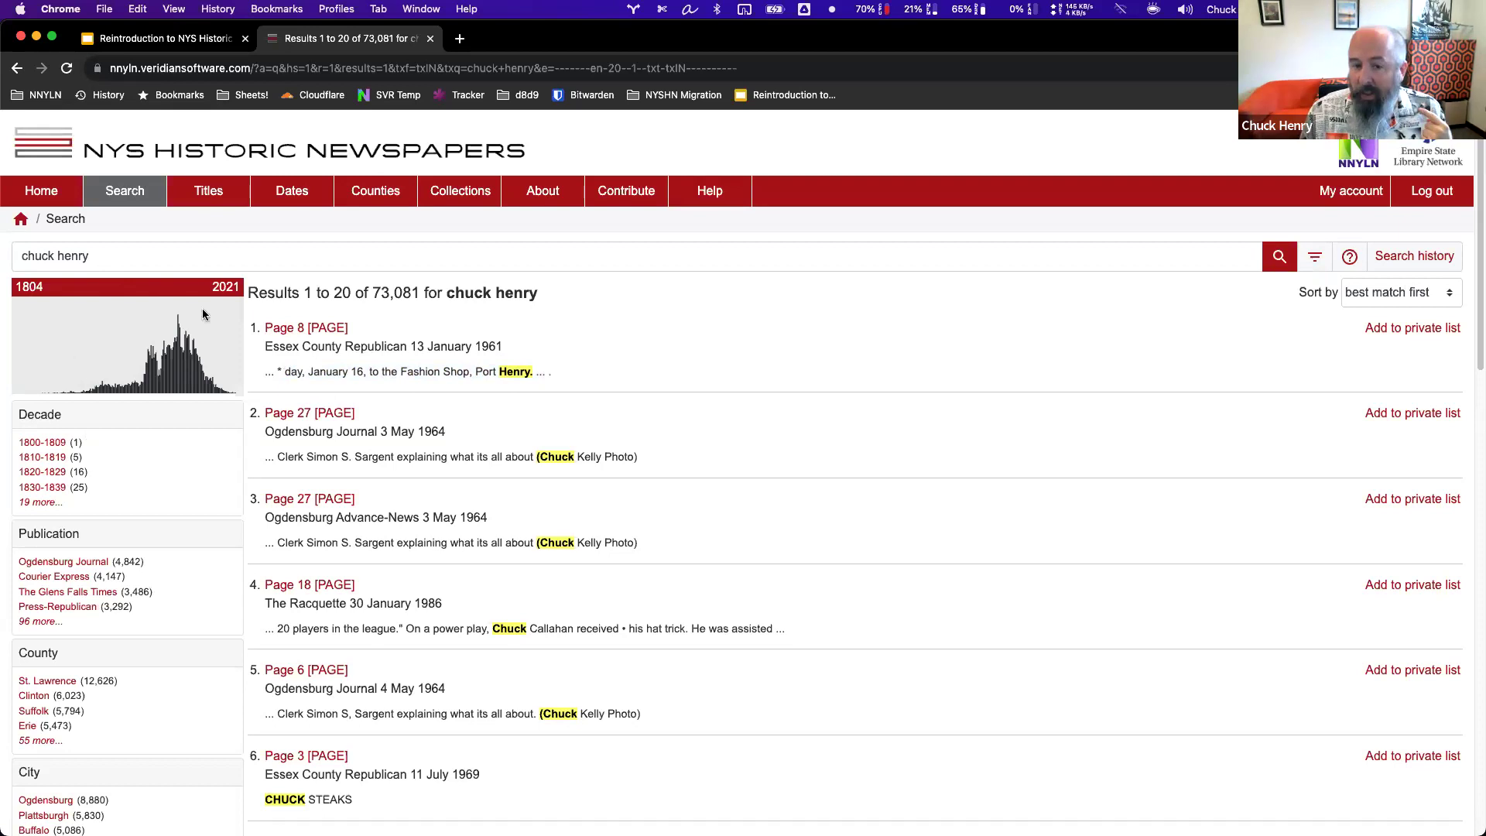
pyautogui.moveTo(181, 374)
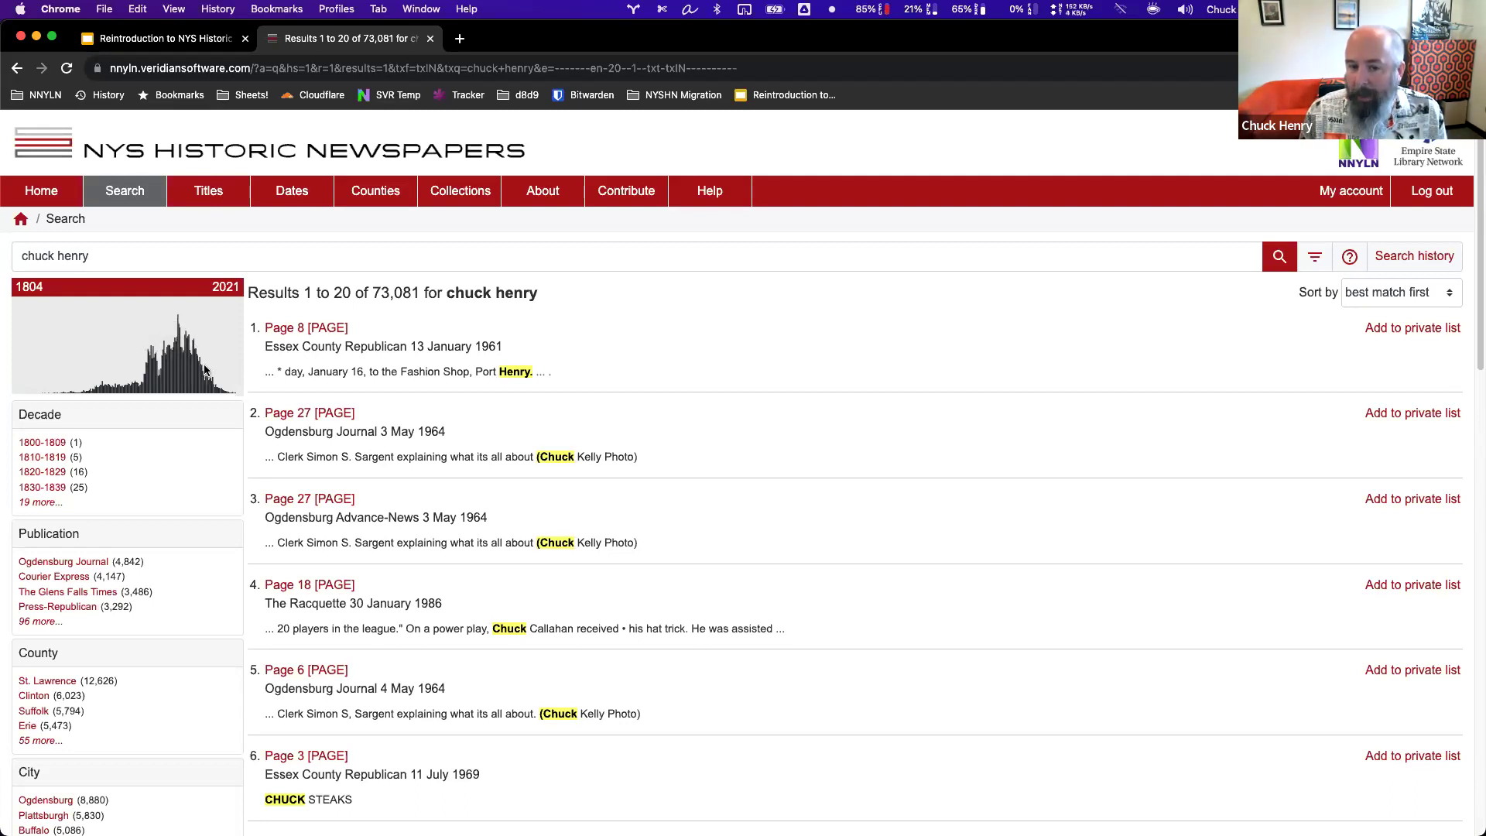
pyautogui.moveTo(197, 361)
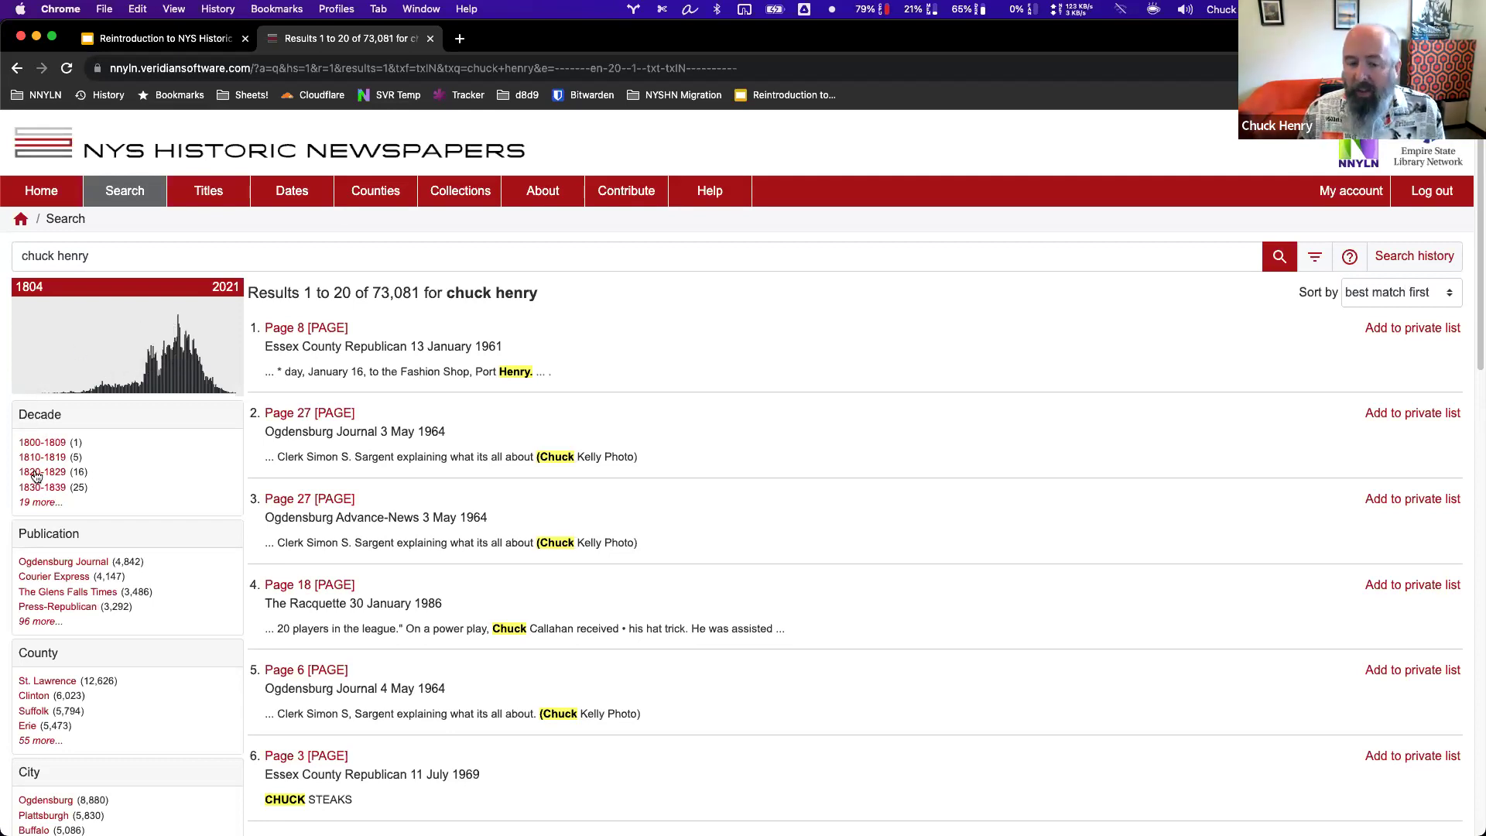
# Expand the Decade facet to list all decades.
pyautogui.click(59, 504)
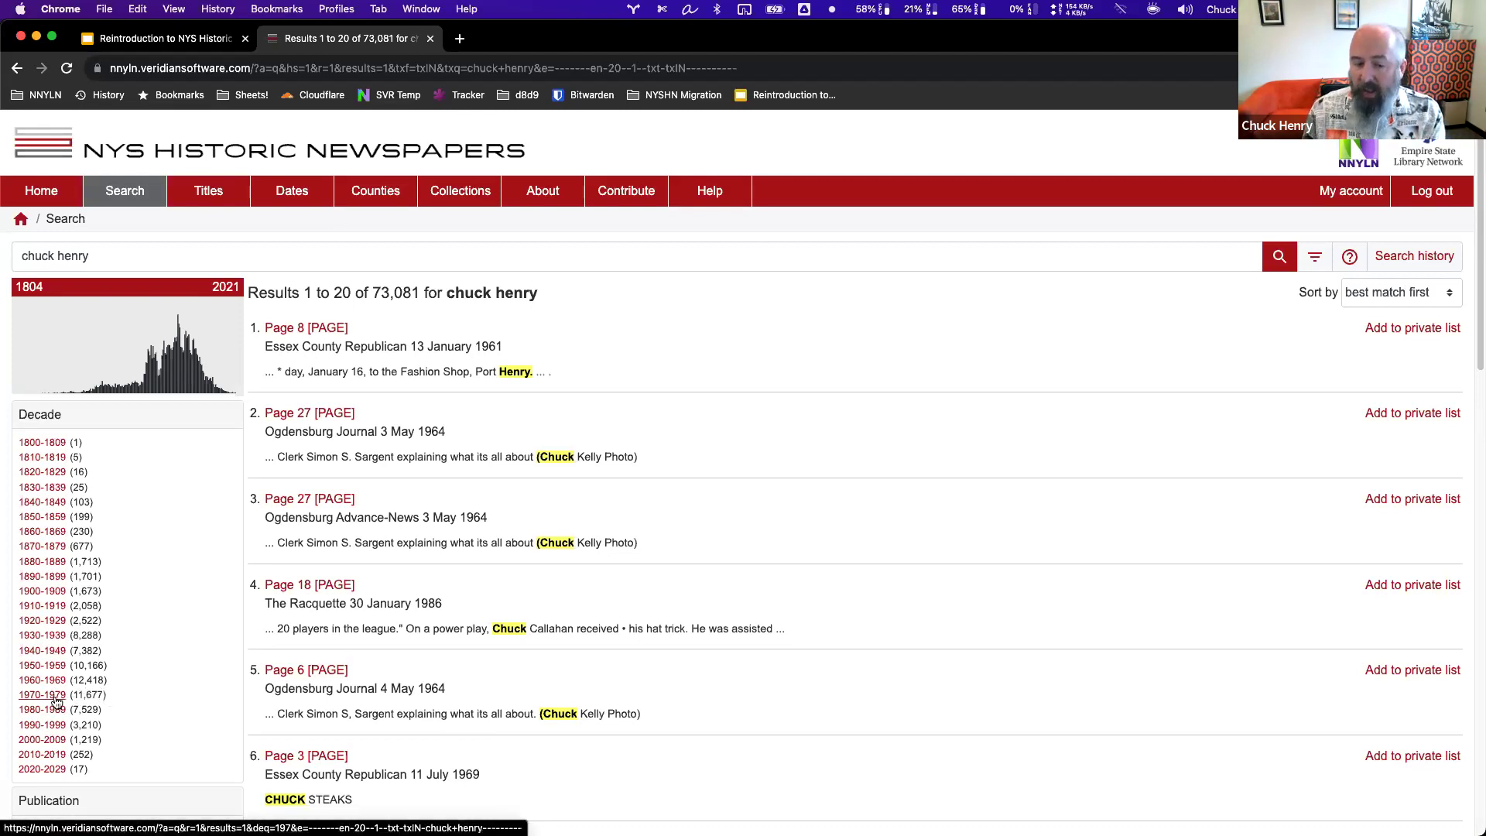
pyautogui.scroll(-3, 133, 682)
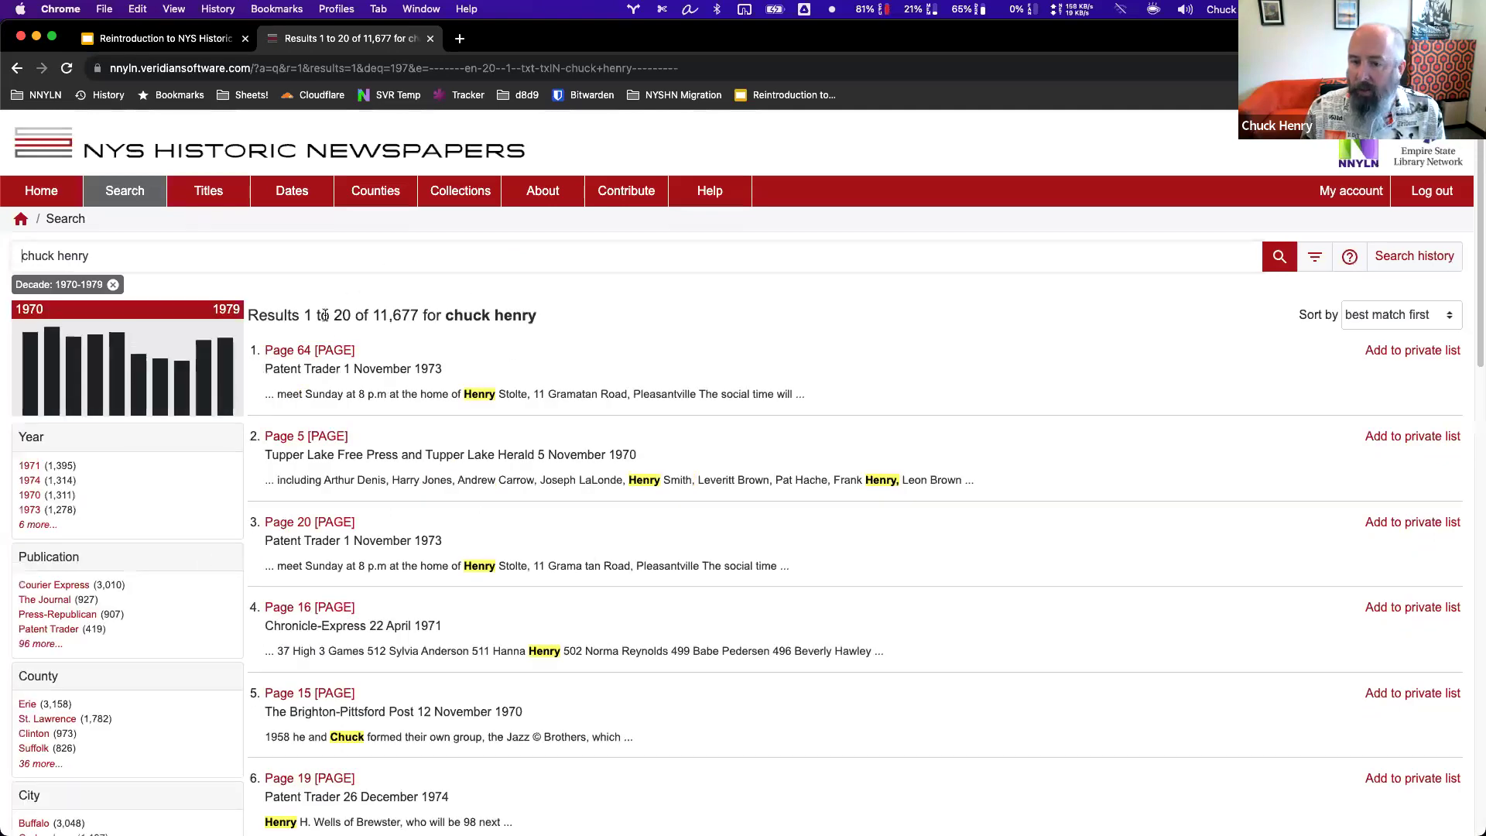
# Highlight the 11,677 result count and expand the 1970s to show per-year counts.
pyautogui.moveTo(371, 317); pyautogui.dragTo(422, 317)
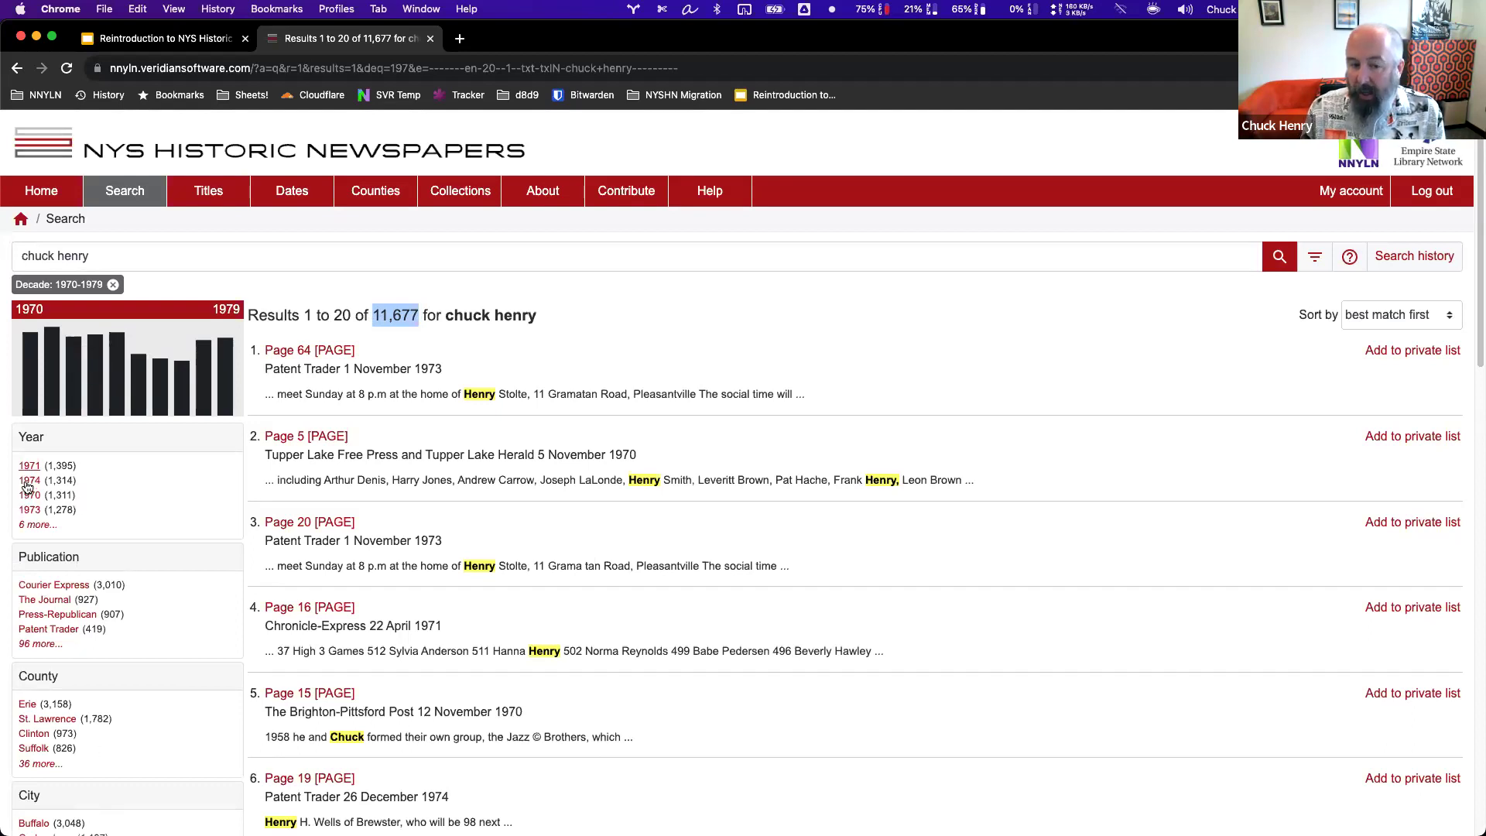
pyautogui.click(31, 525)
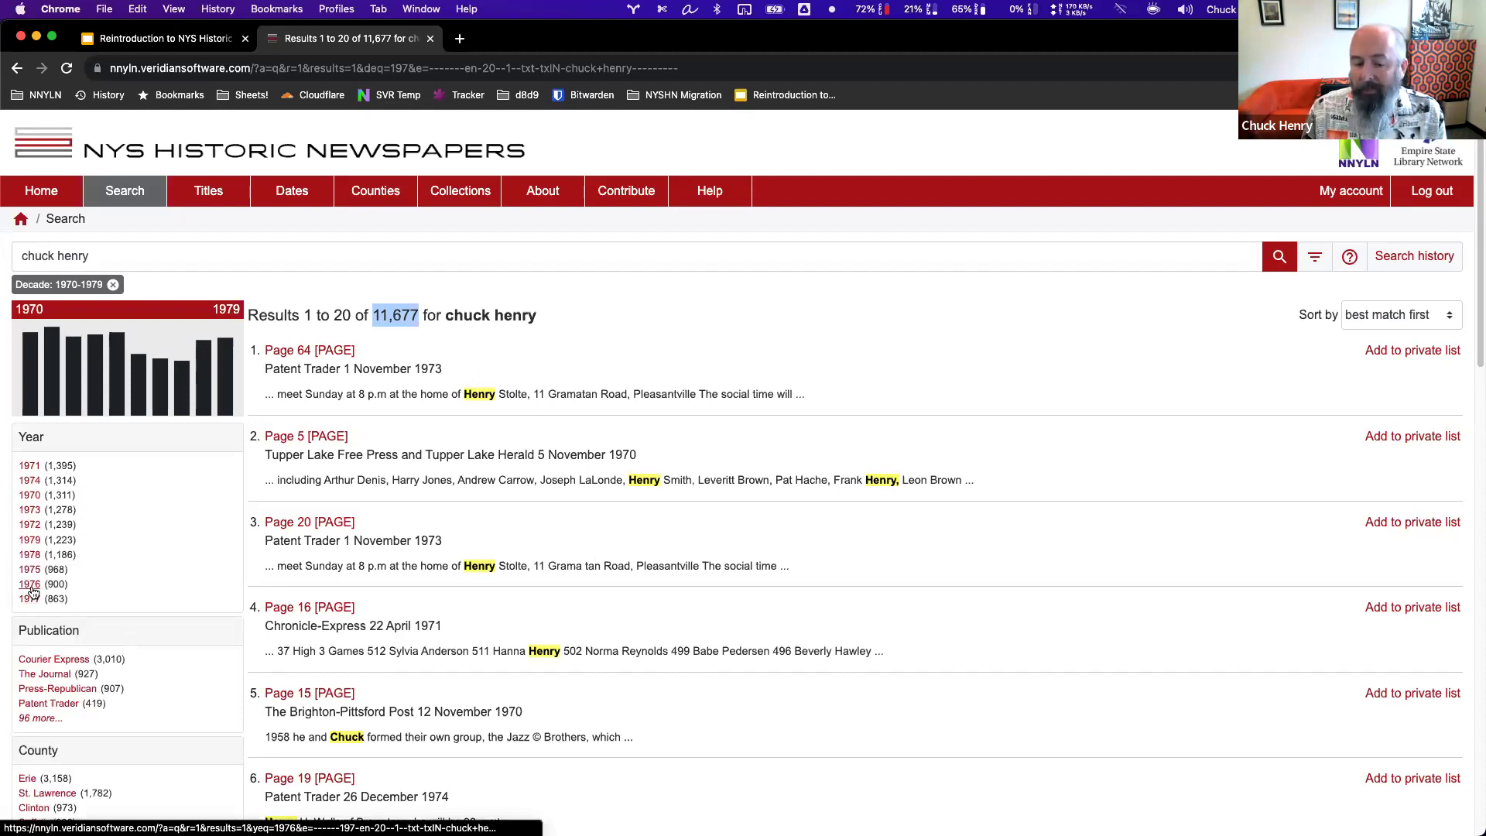
pyautogui.scroll(-3, 103, 507)
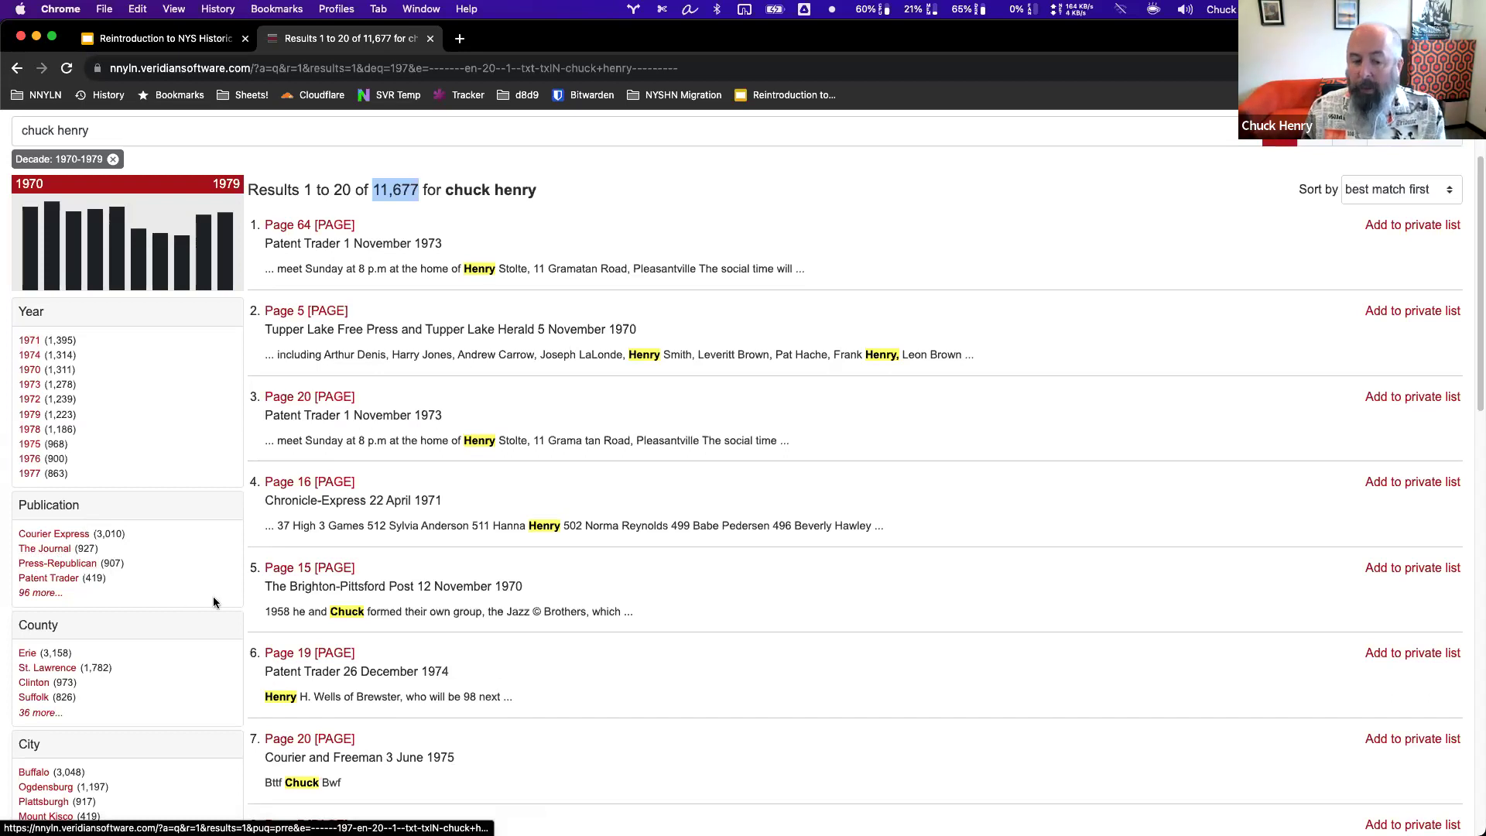
pyautogui.scroll(-2, 169, 600)
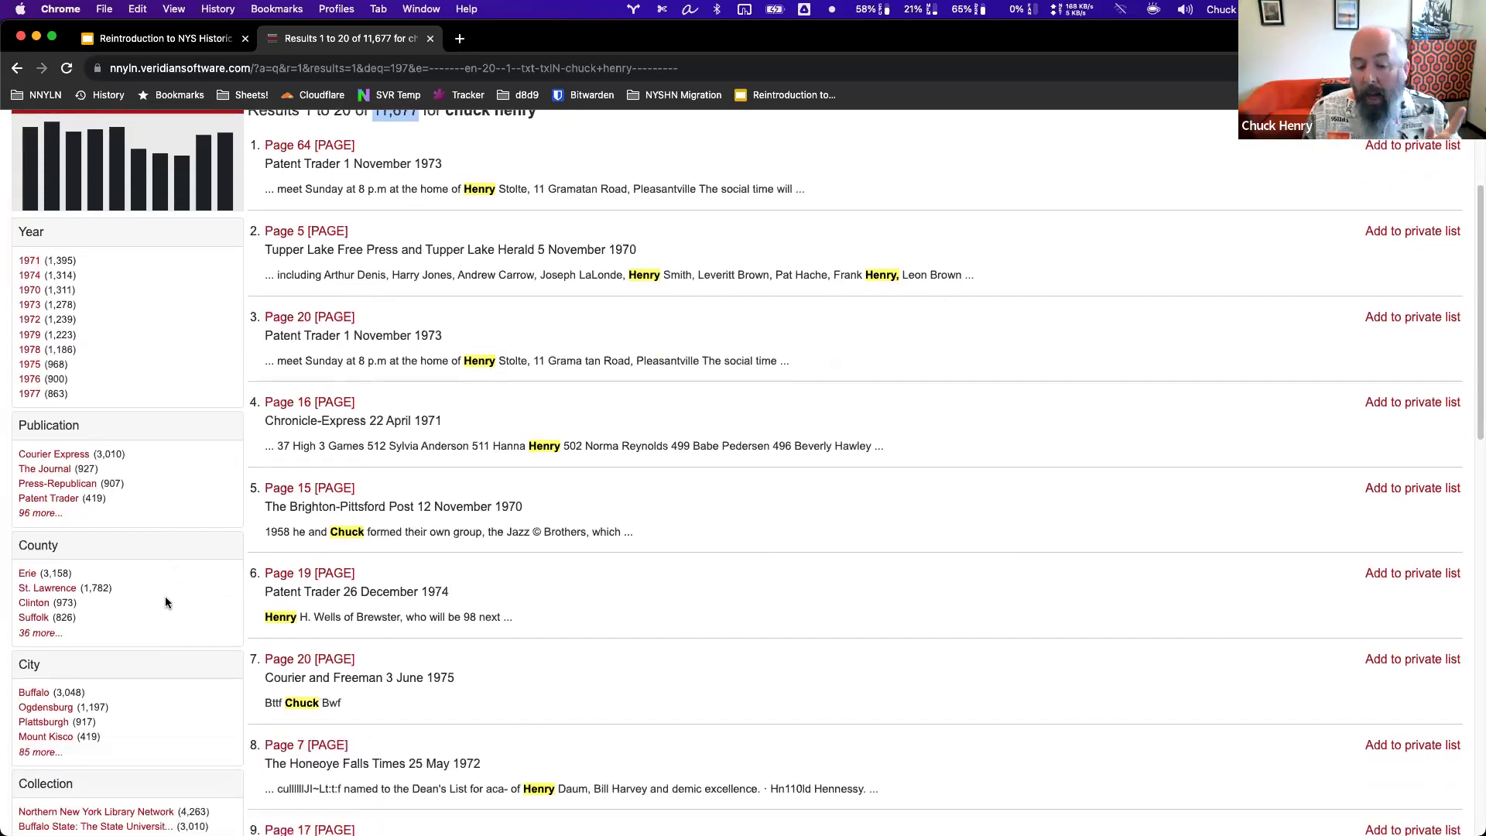
pyautogui.scroll(-3, 110, 595)
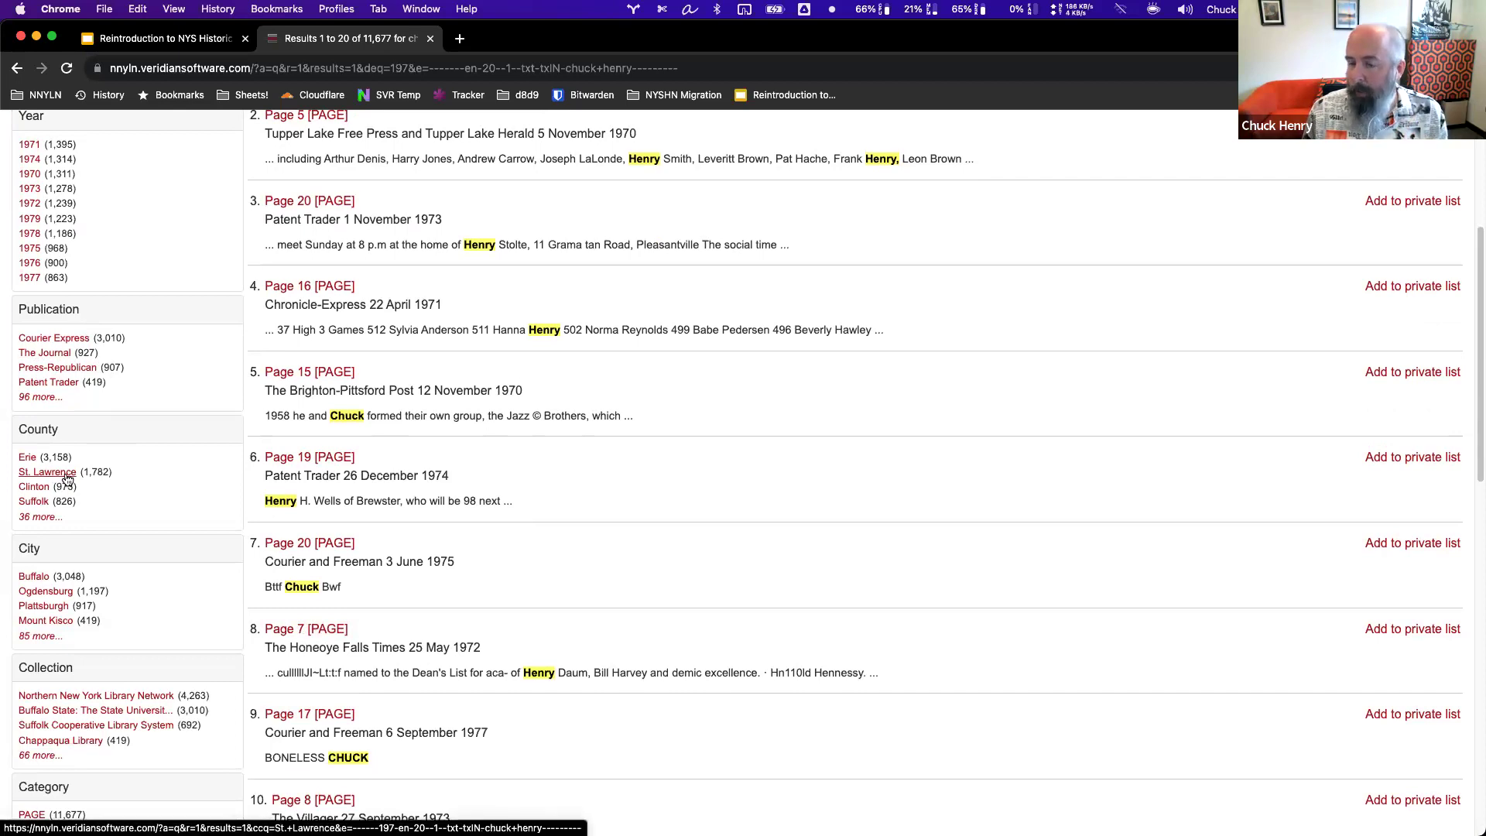
pyautogui.scroll(5, 193, 518)
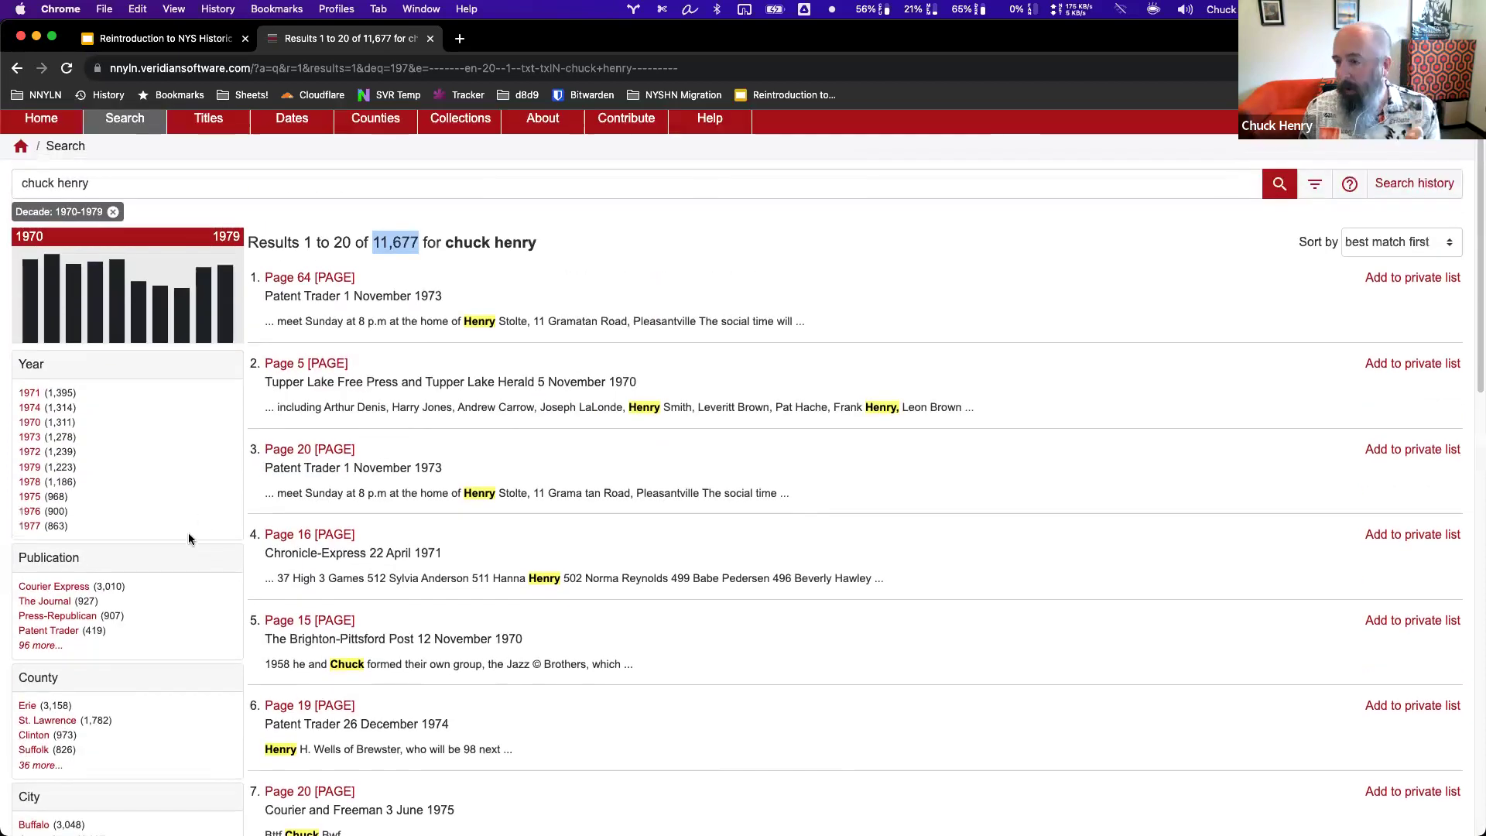
pyautogui.scroll(-3, 185, 538)
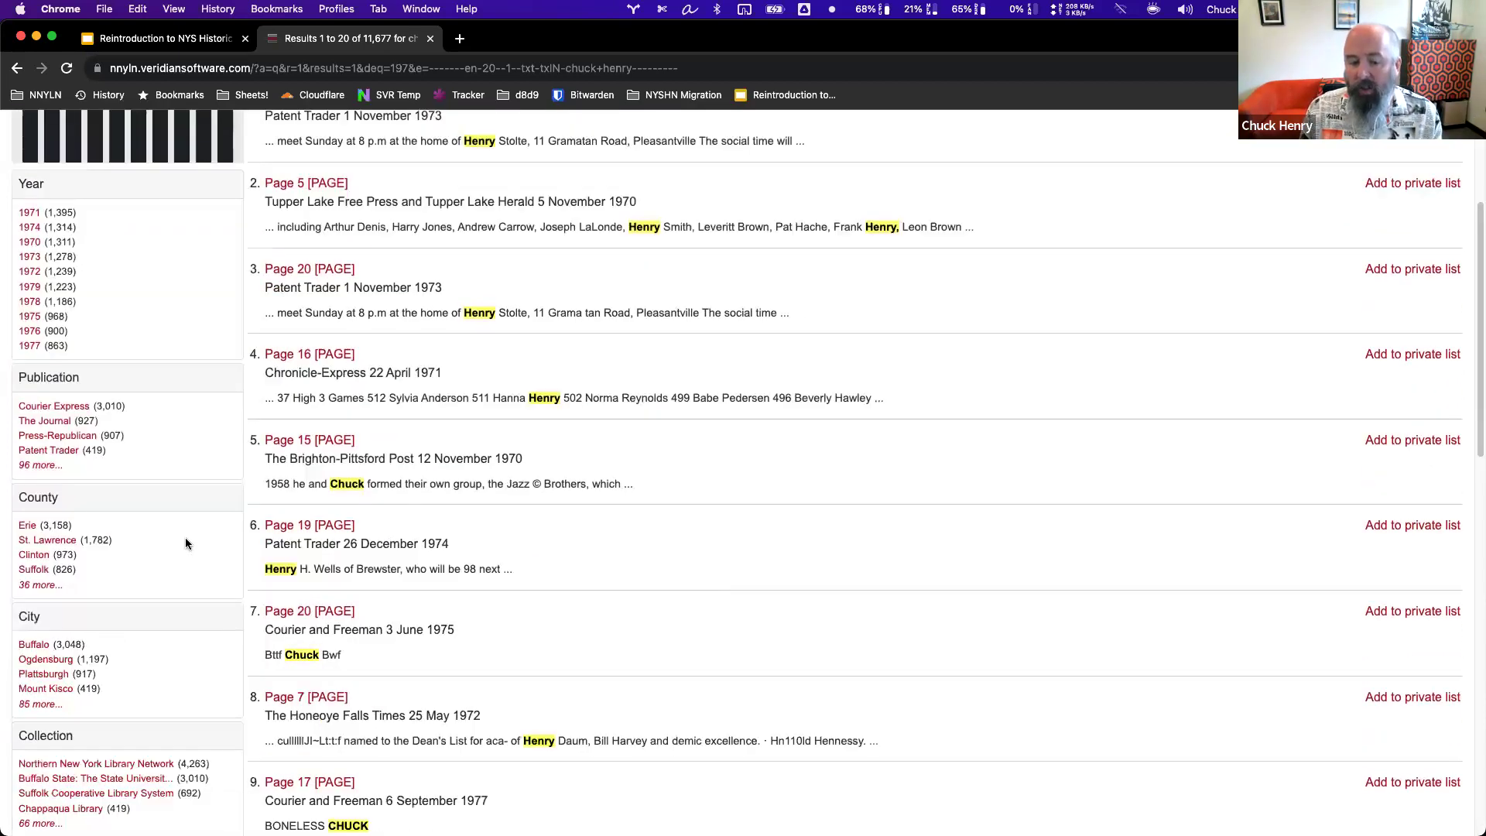
pyautogui.scroll(-2, 183, 540)
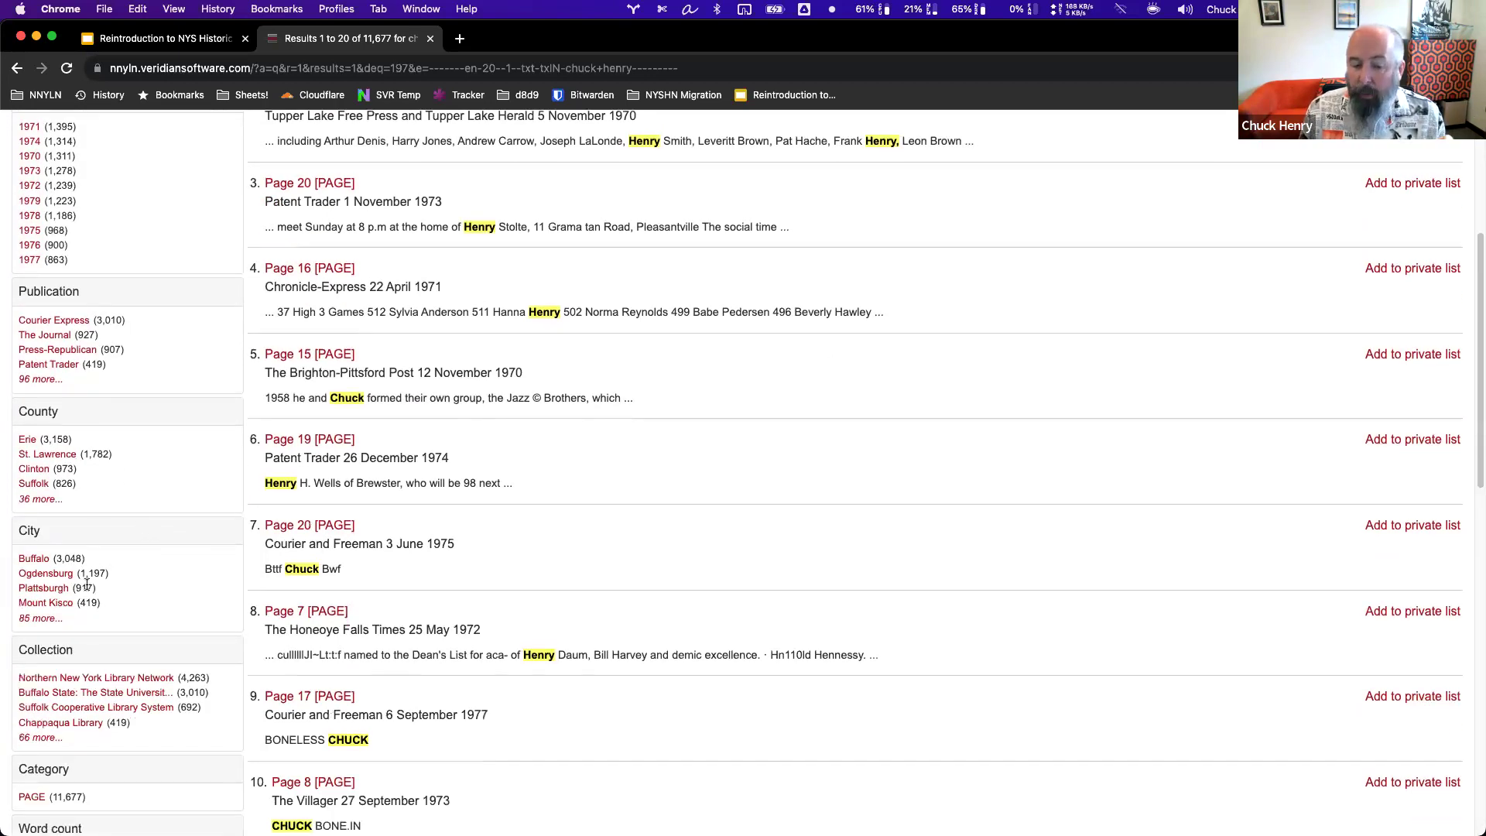
pyautogui.scroll(-2, 109, 660)
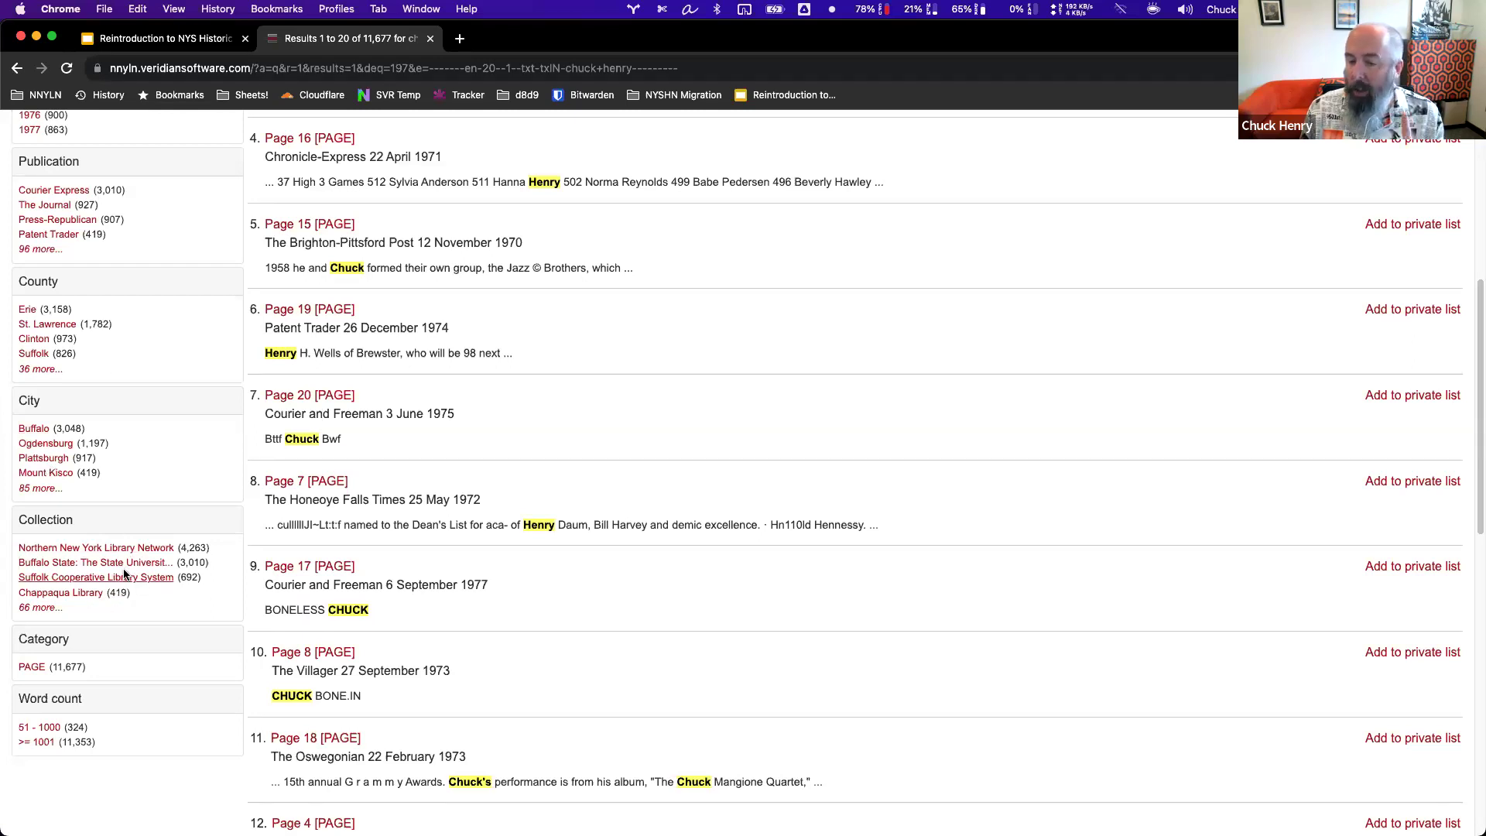
pyautogui.scroll(7, 224, 491)
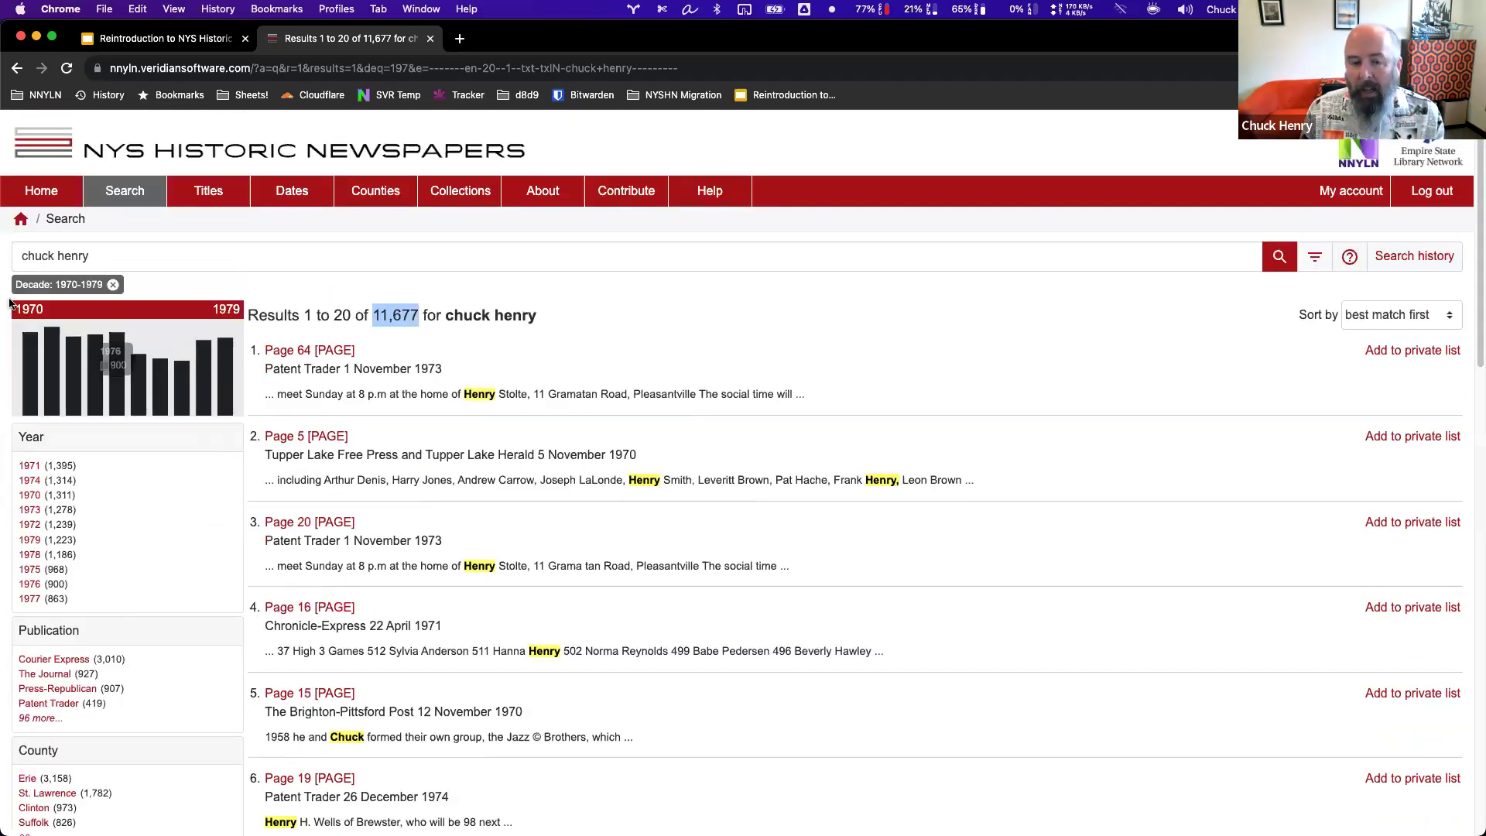
# Remove the 1970–1979 decade filter and set the start date's day to 01 and month to January.
pyautogui.click(114, 285)
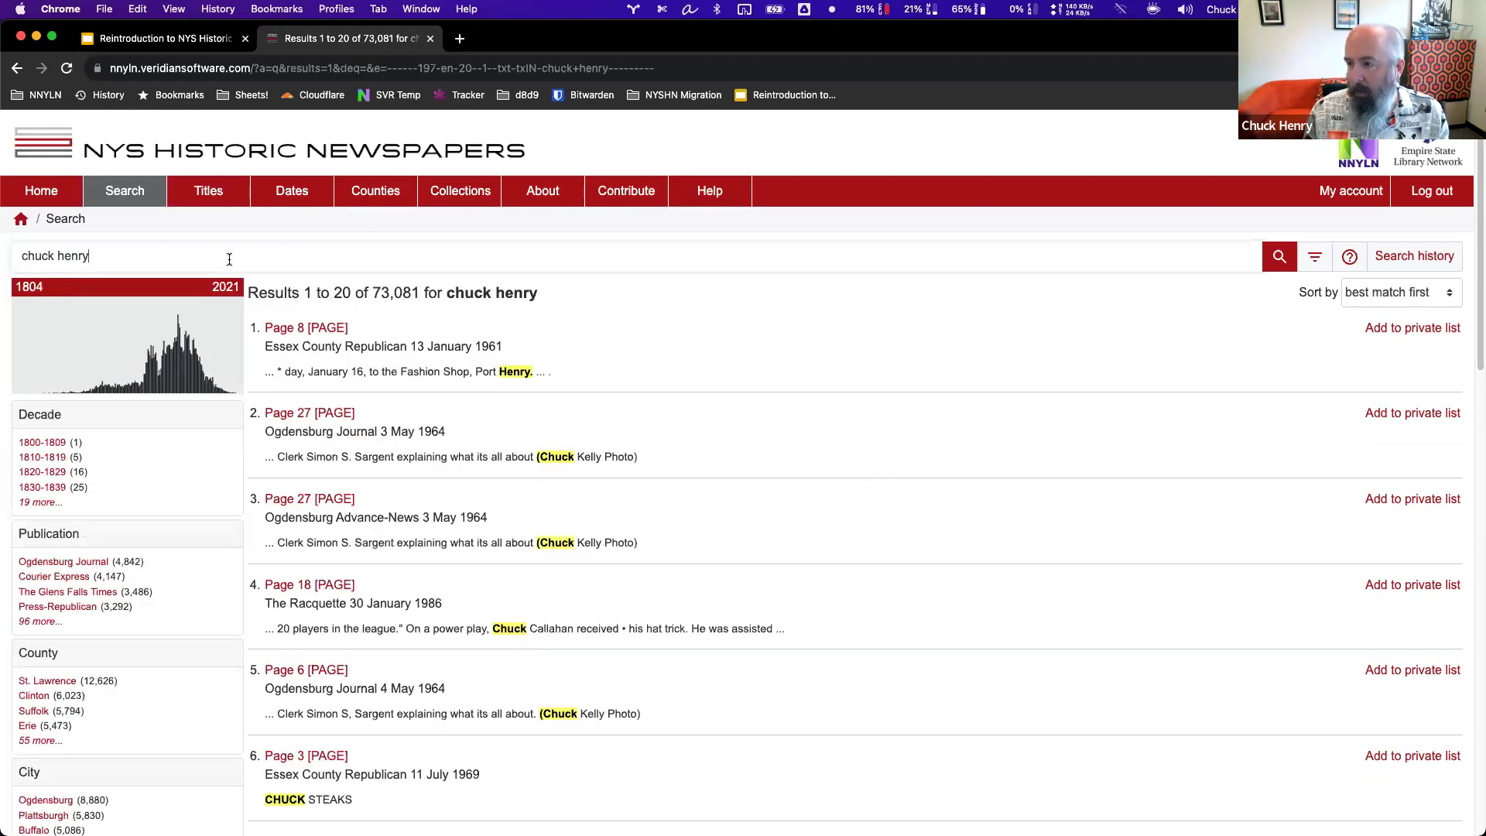
pyautogui.click(1318, 259)
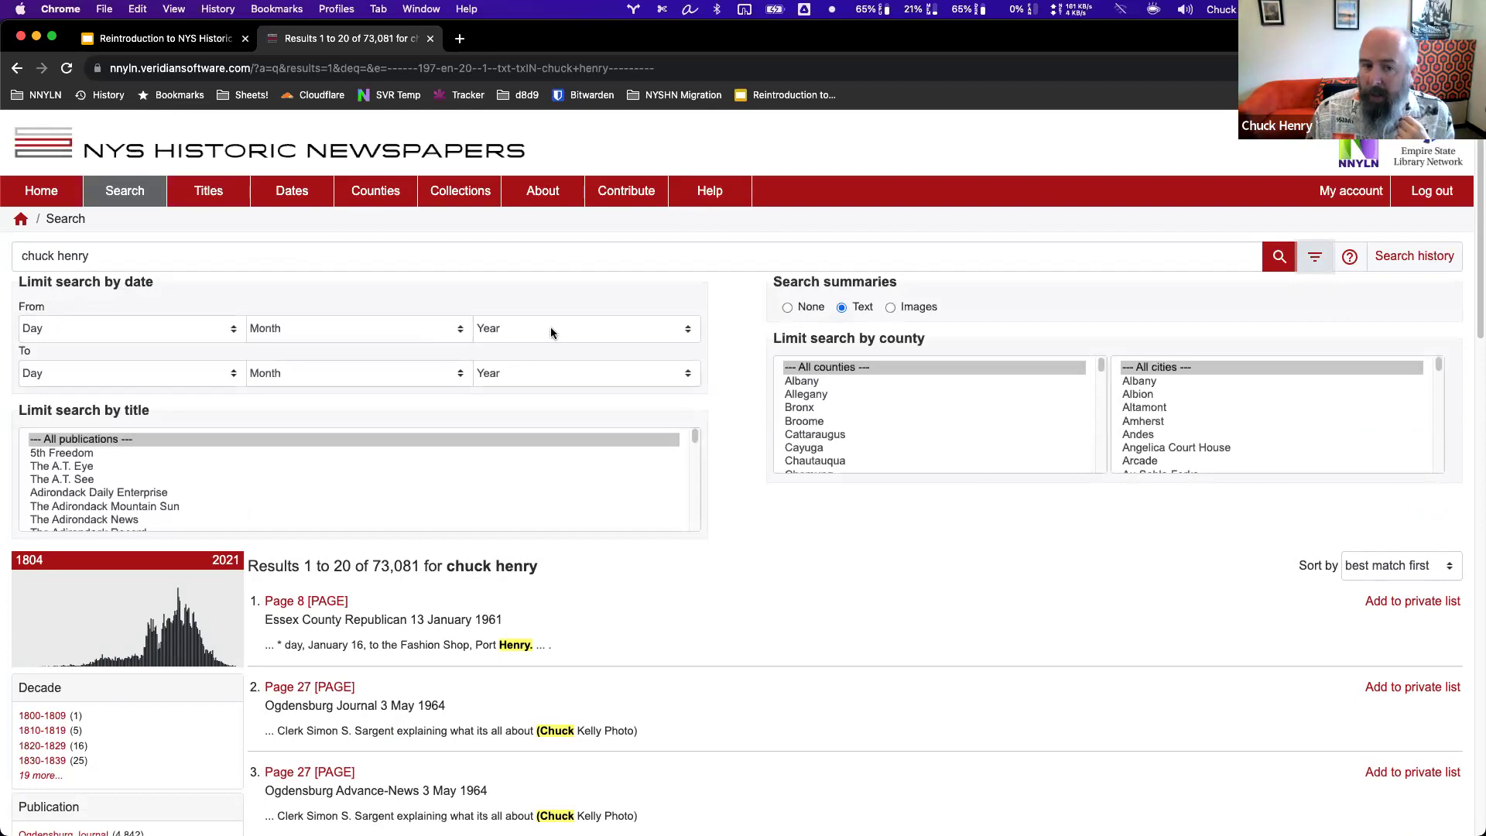
pyautogui.click(131, 328)
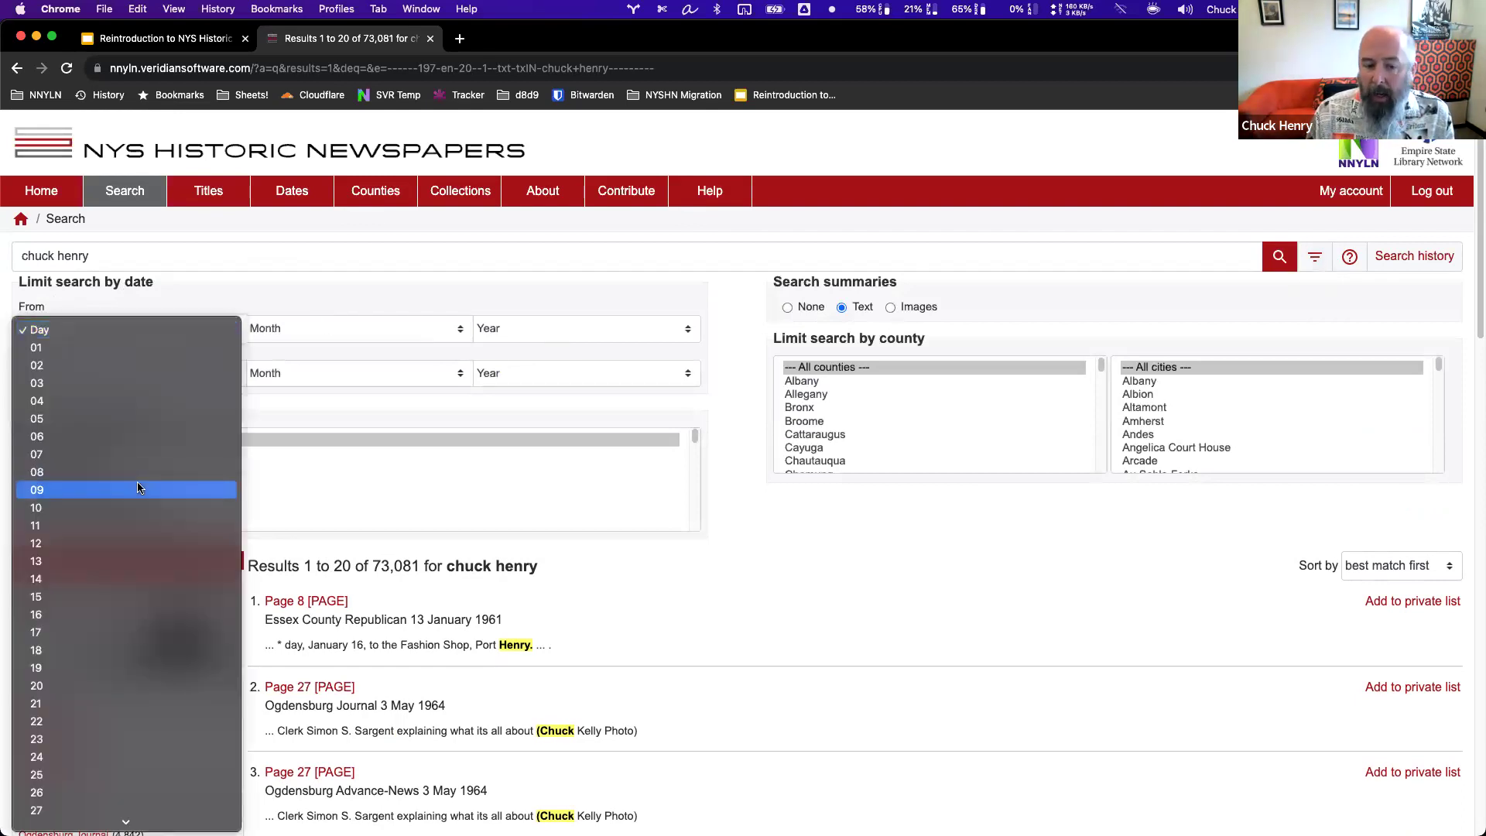
pyautogui.click(144, 348)
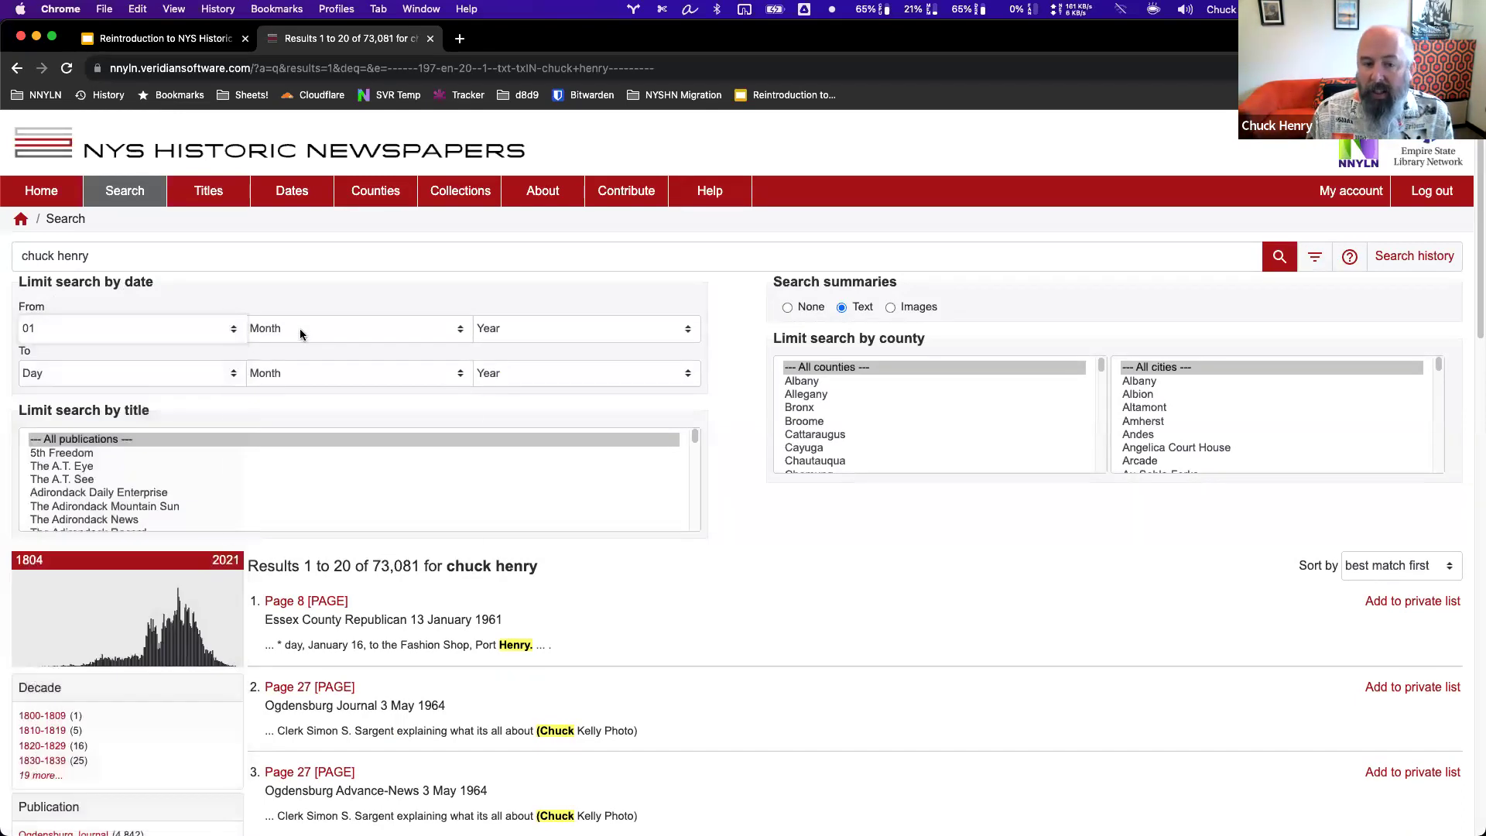
pyautogui.click(300, 328)
pyautogui.click(301, 350)
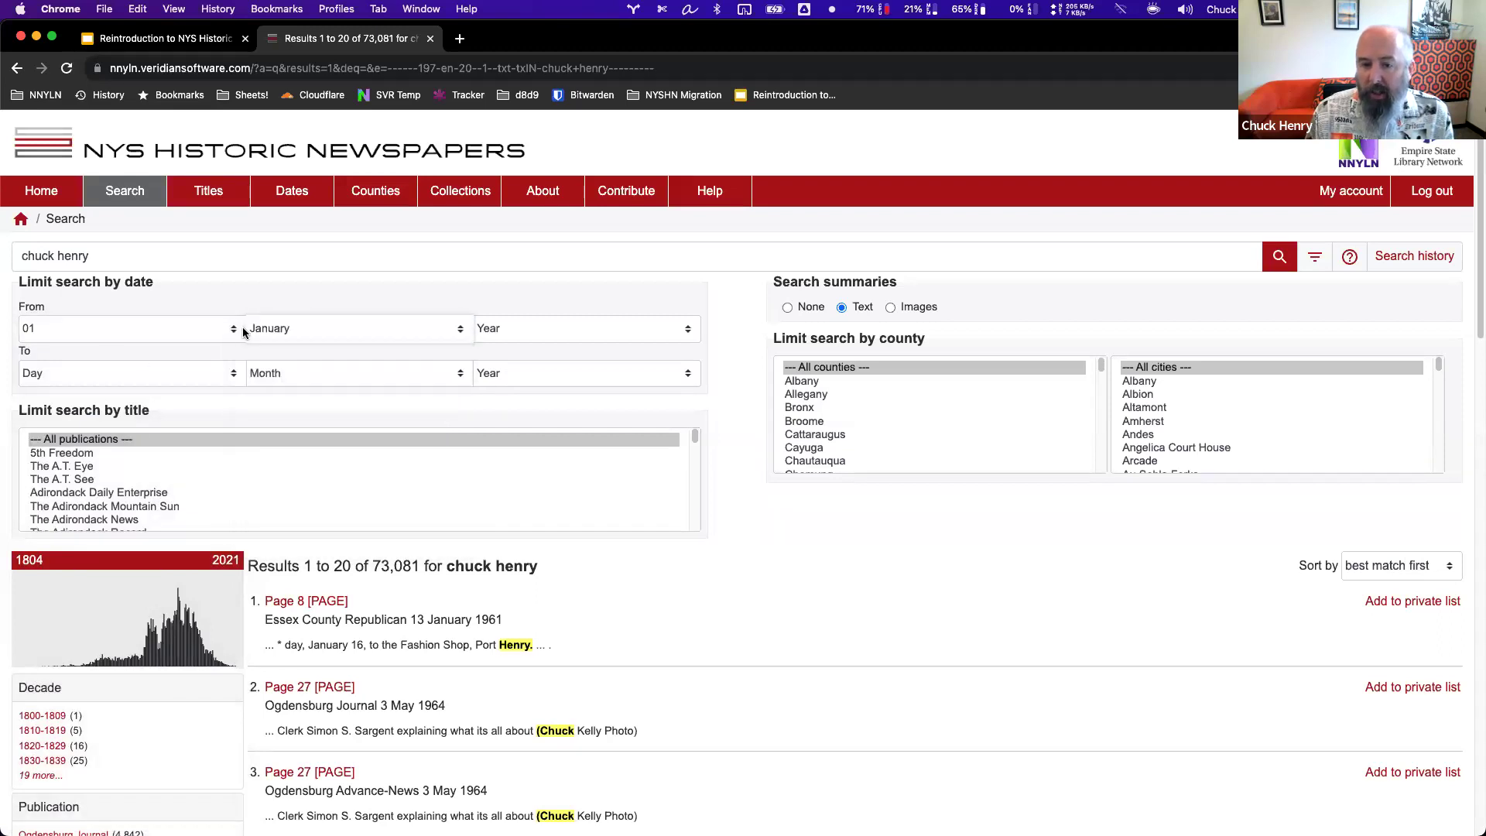
# Set the start year to 1970 and rerun the search, getting 23,904 results.
pyautogui.click(555, 328)
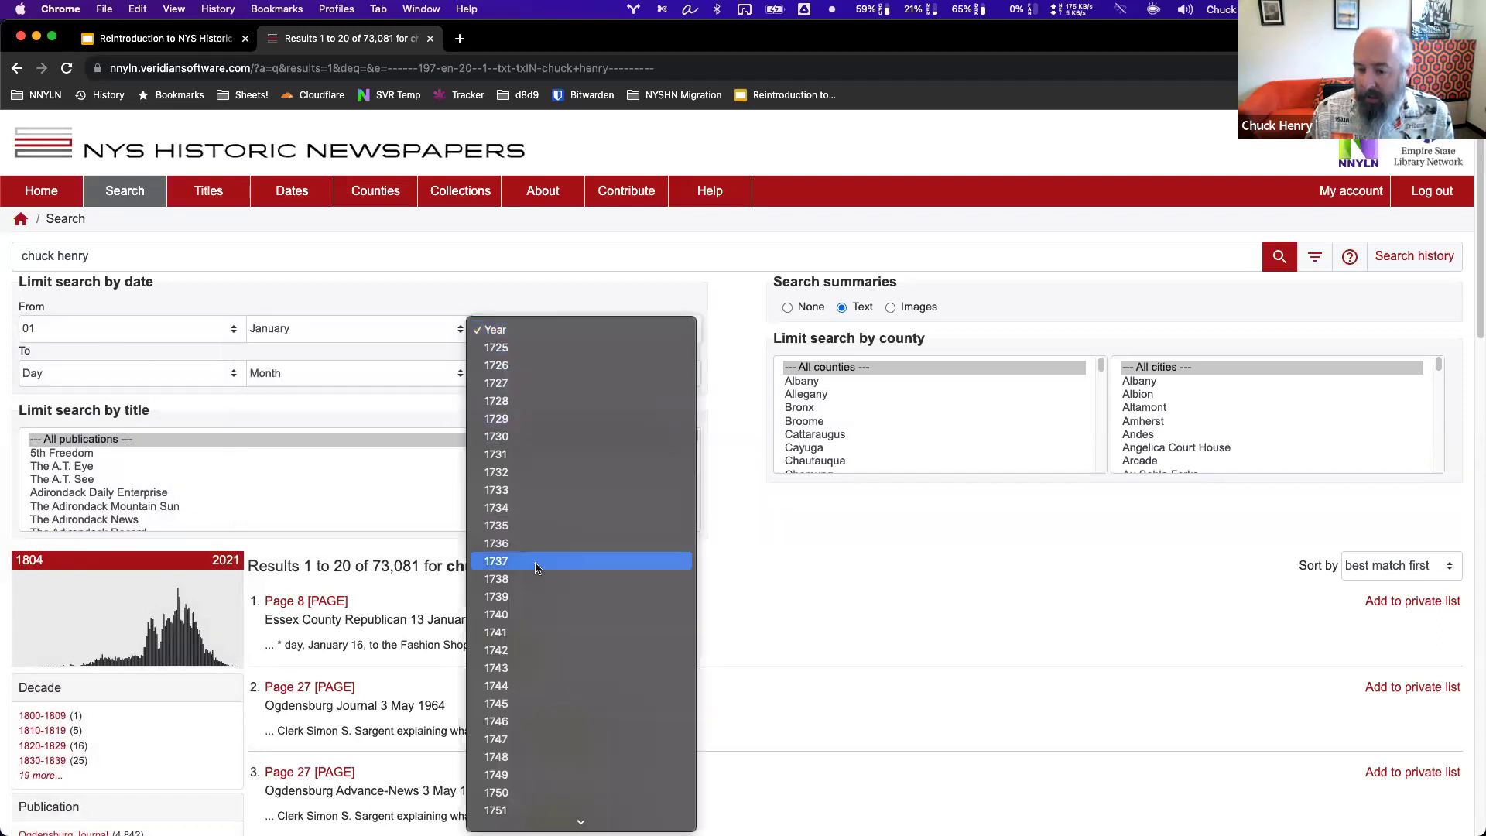
pyautogui.scroll(-5, 534, 564)
pyautogui.scroll(-15, 536, 564)
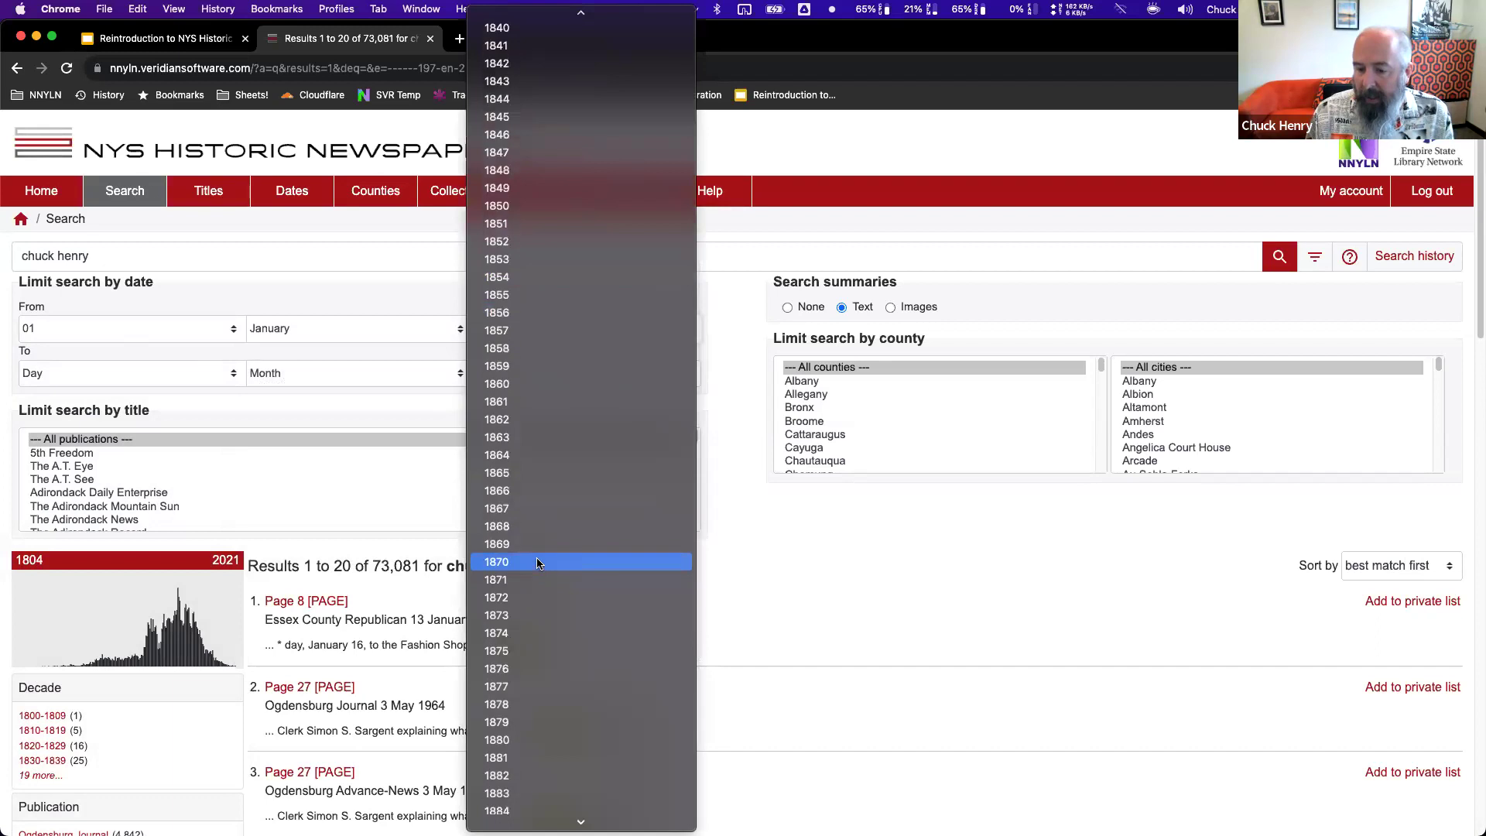
pyautogui.scroll(-5, 537, 560)
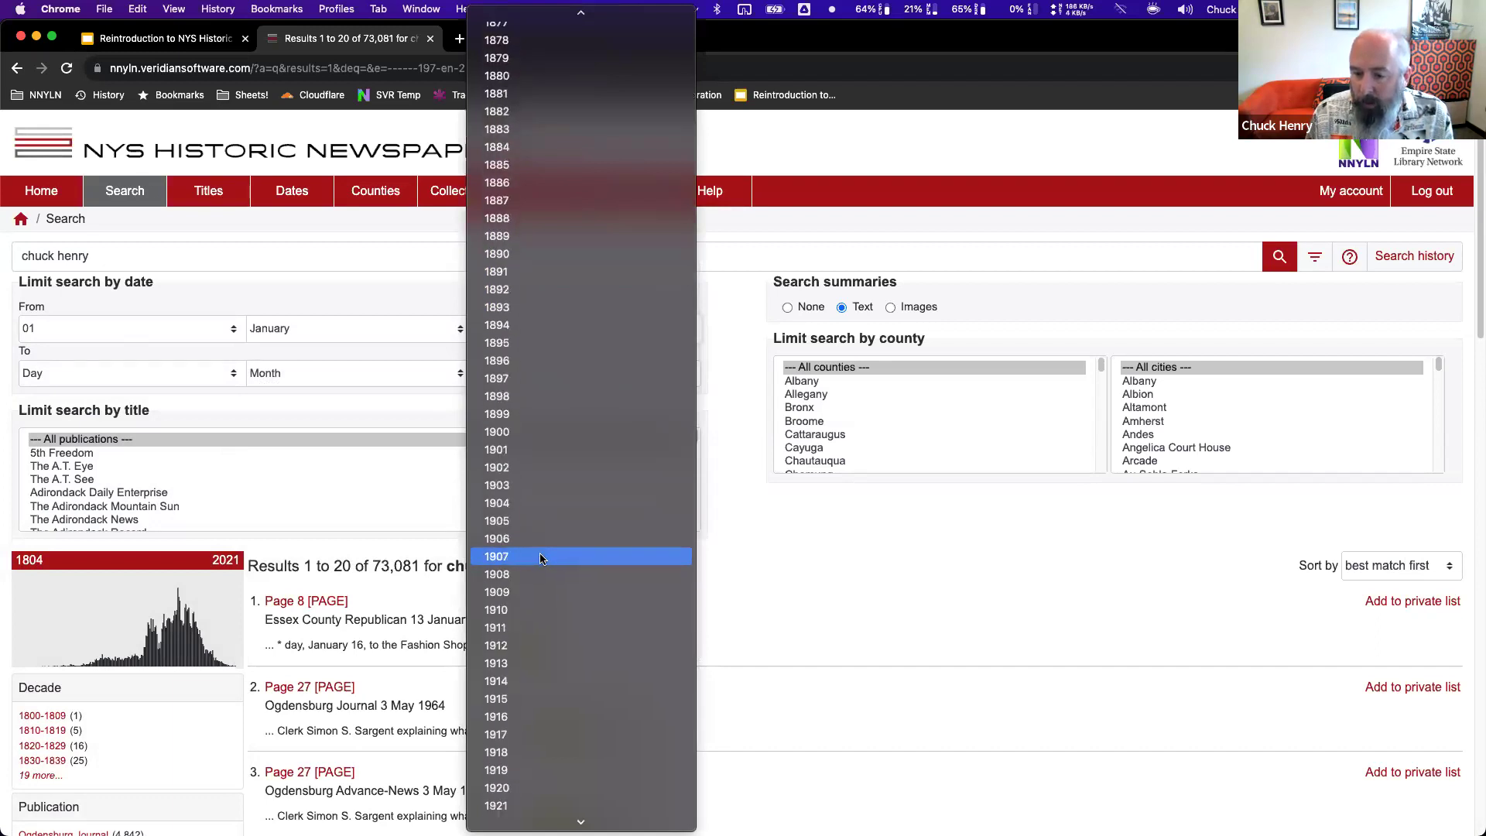
pyautogui.scroll(-8, 540, 557)
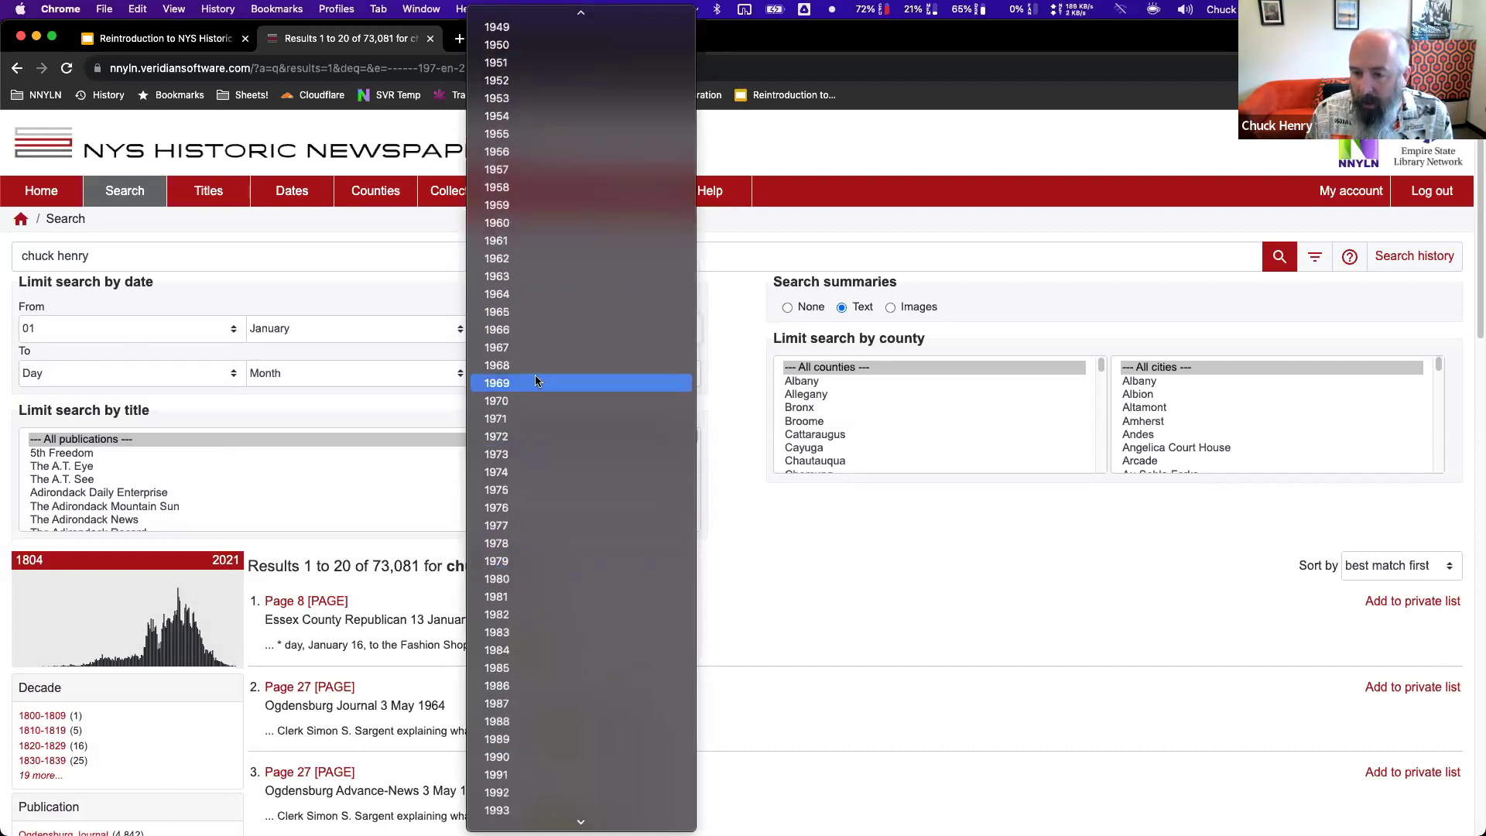
pyautogui.press('Escape')
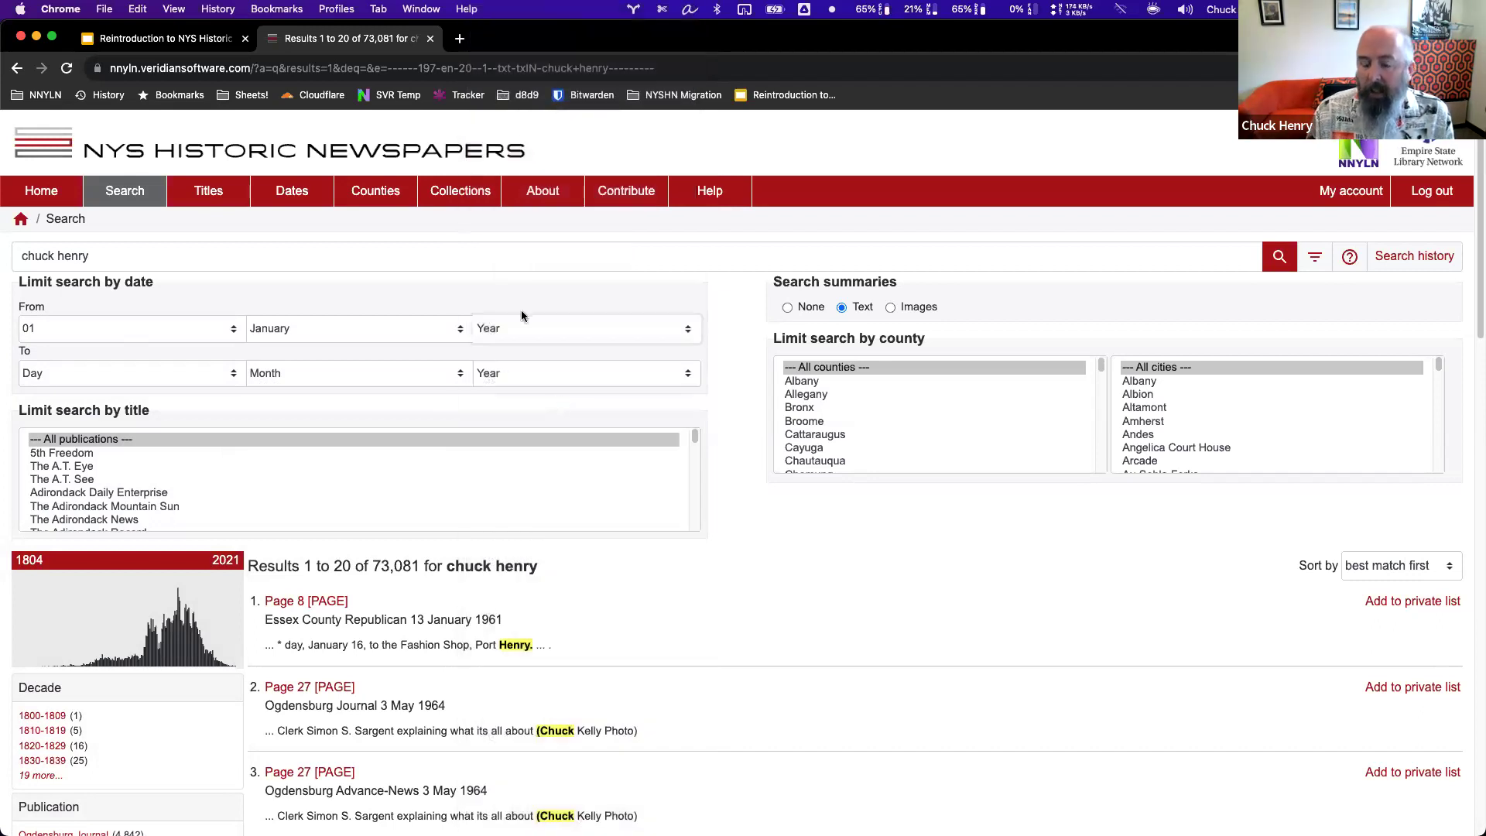
pyautogui.click(540, 330)
pyautogui.press('Escape')
pyautogui.click(723, 362)
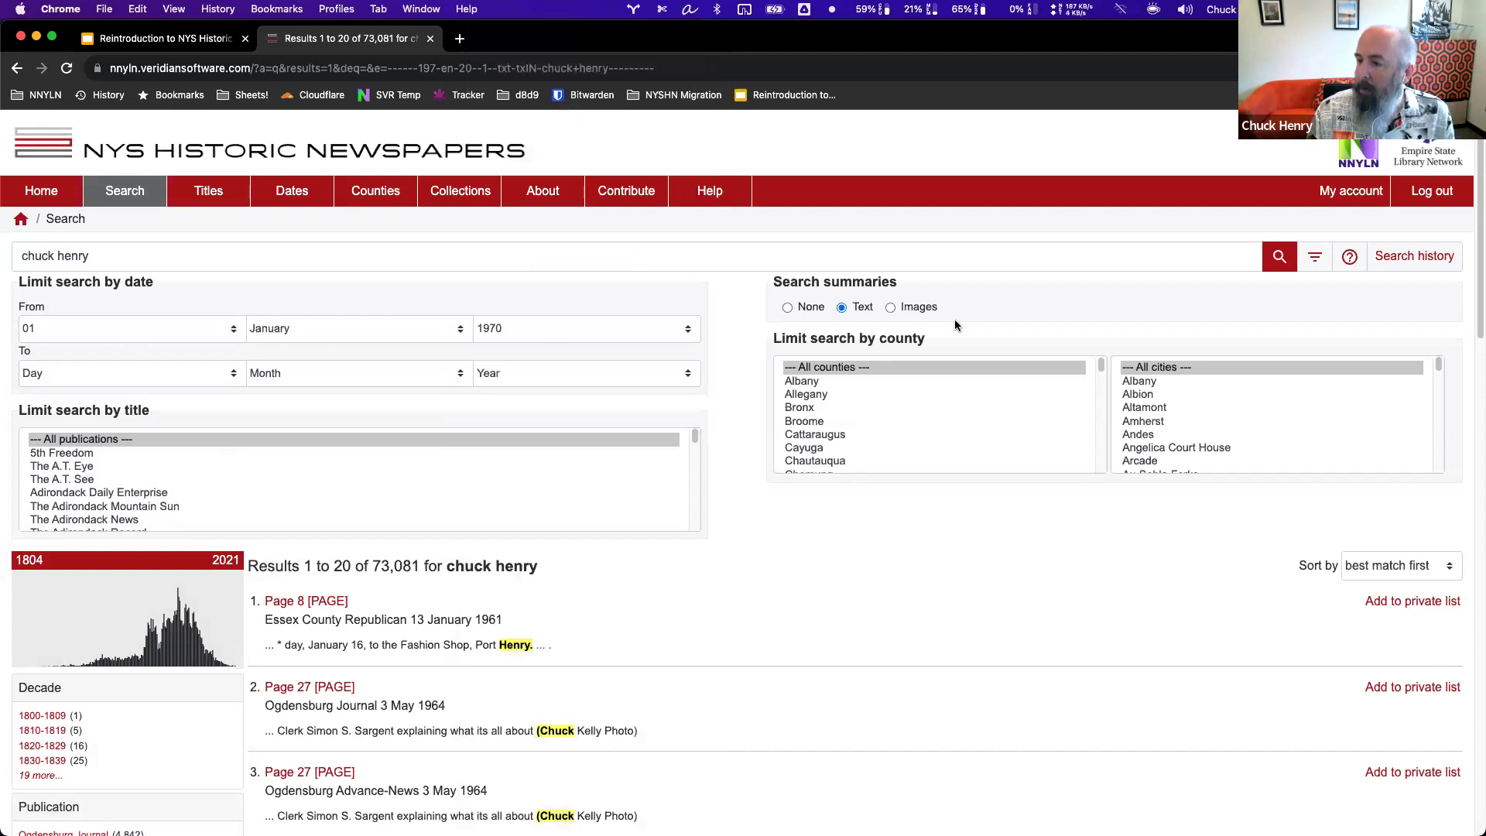
pyautogui.click(1279, 257)
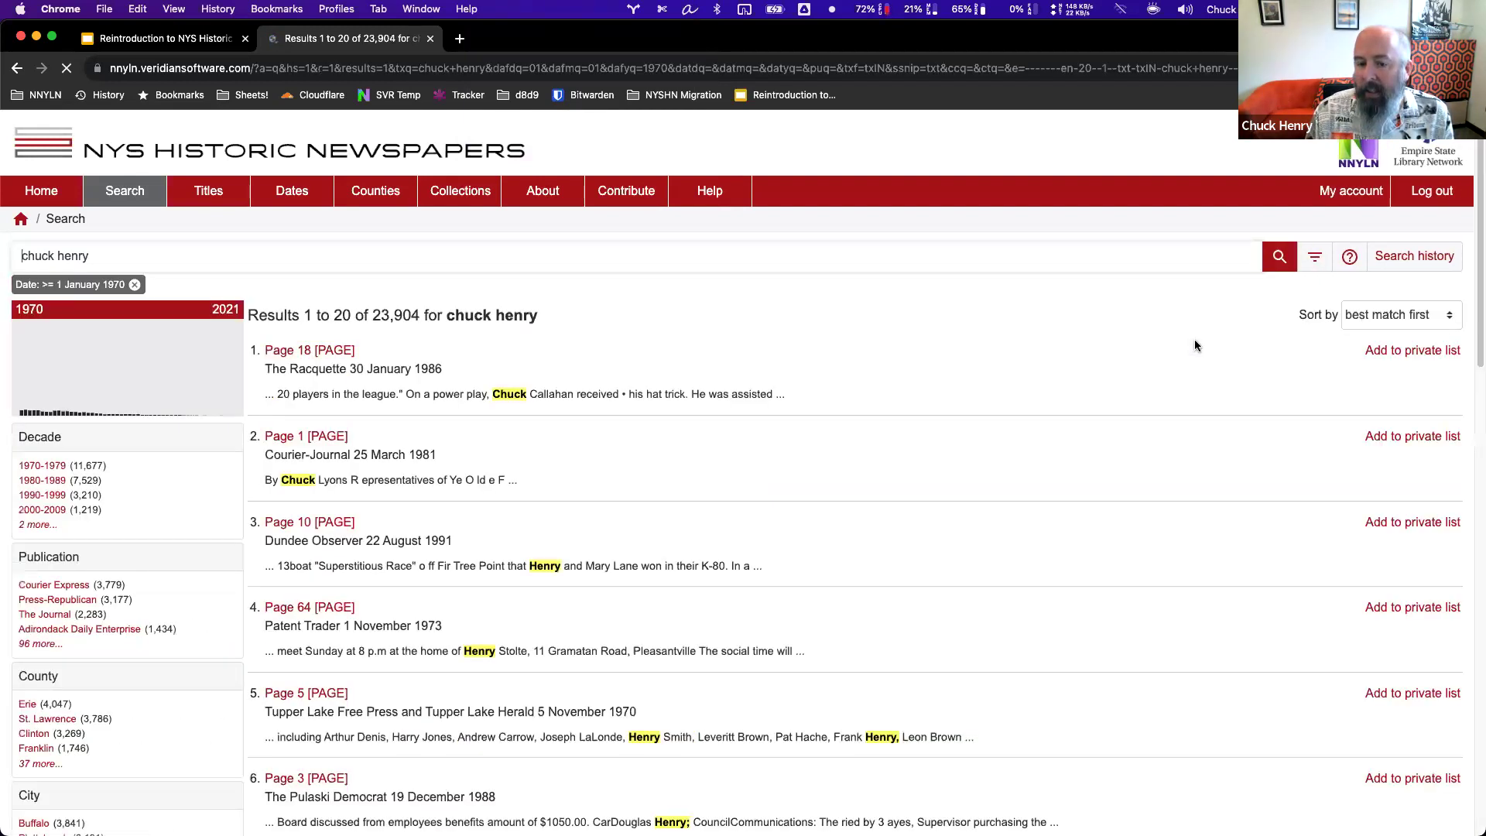
pyautogui.scroll(-3, 676, 606)
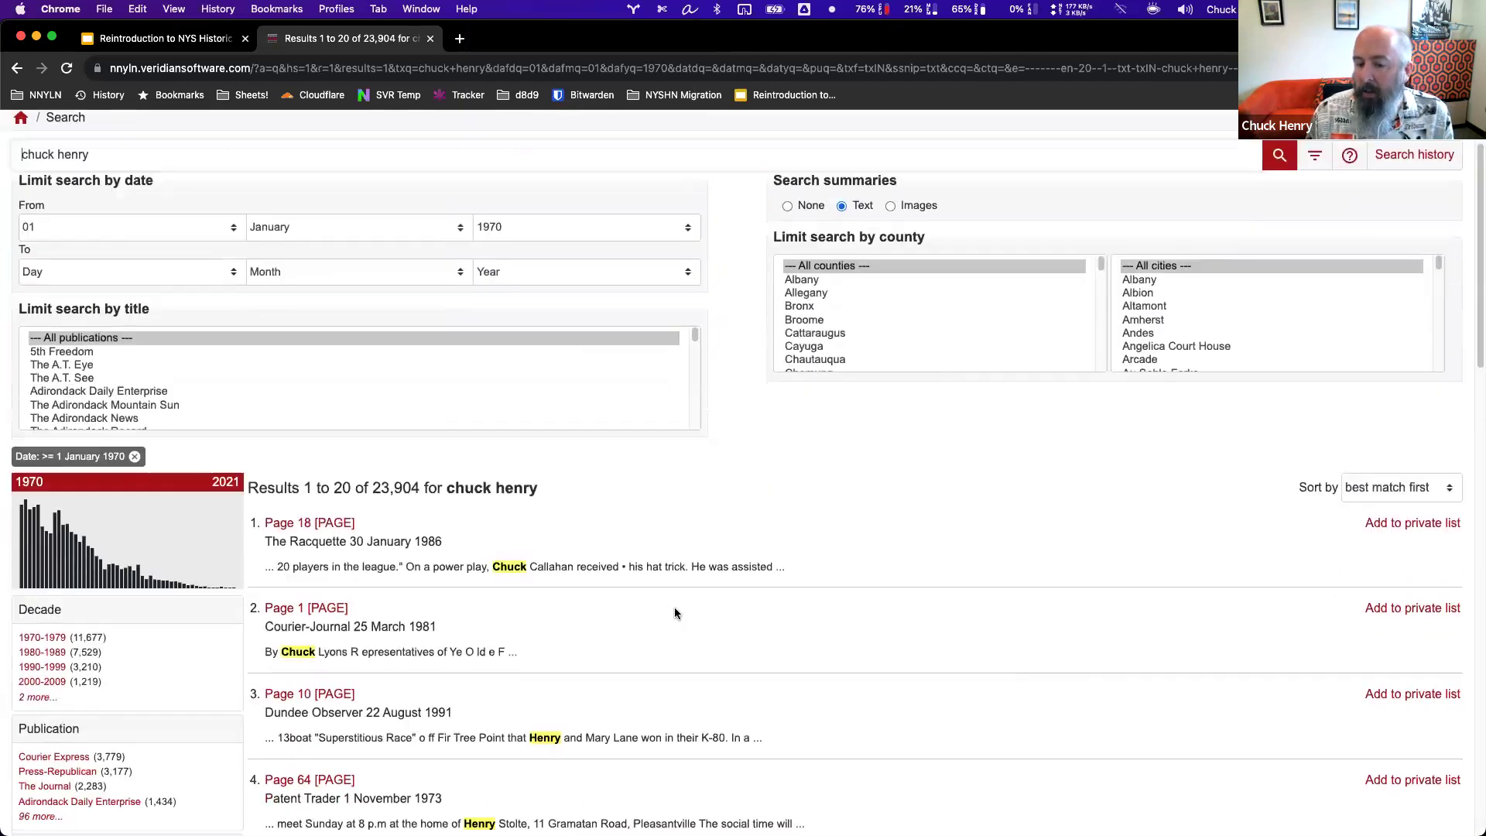
pyautogui.scroll(-2, 309, 464)
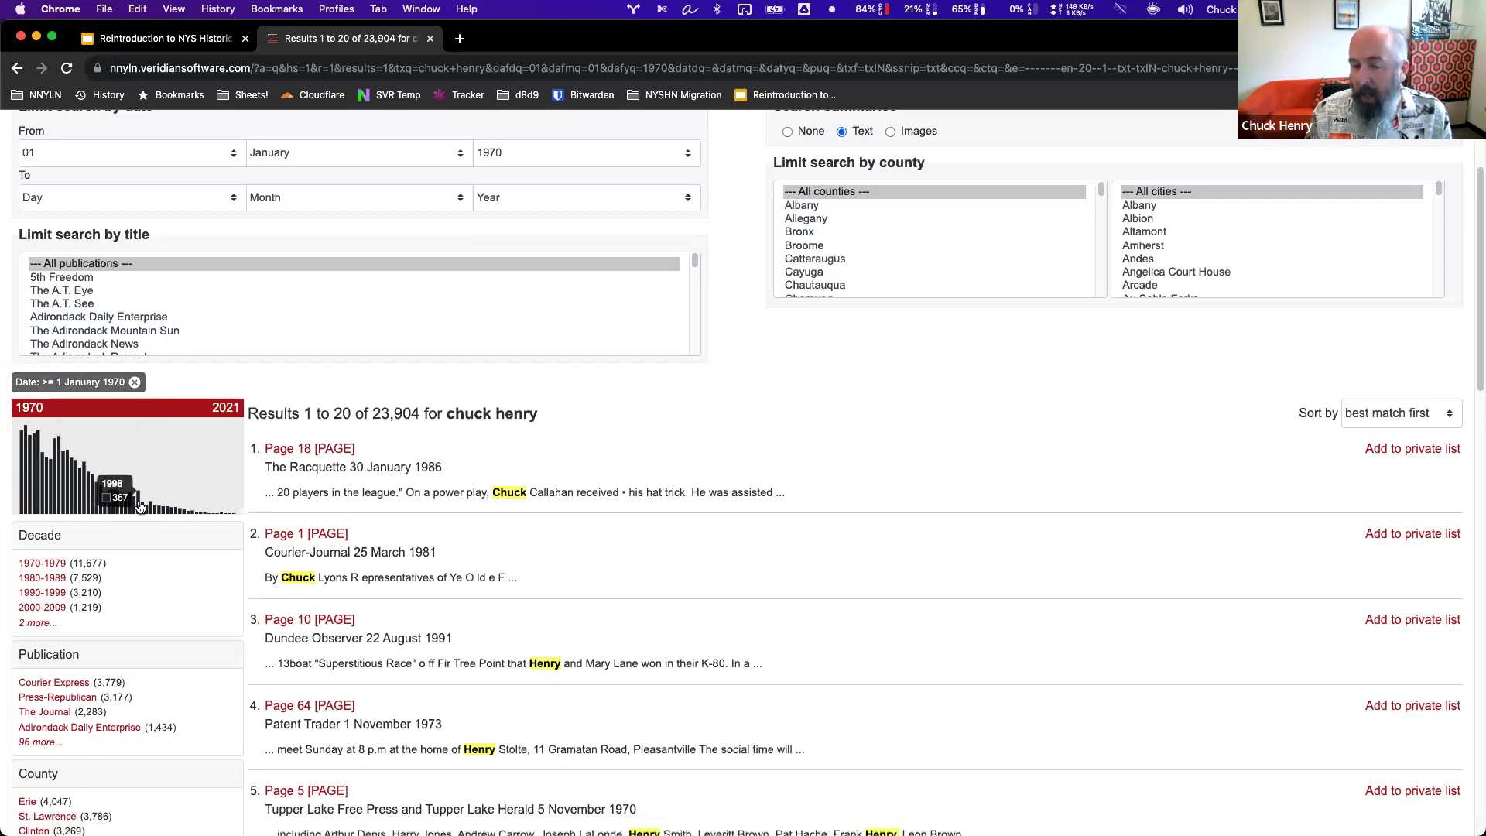
pyautogui.scroll(3, 731, 236)
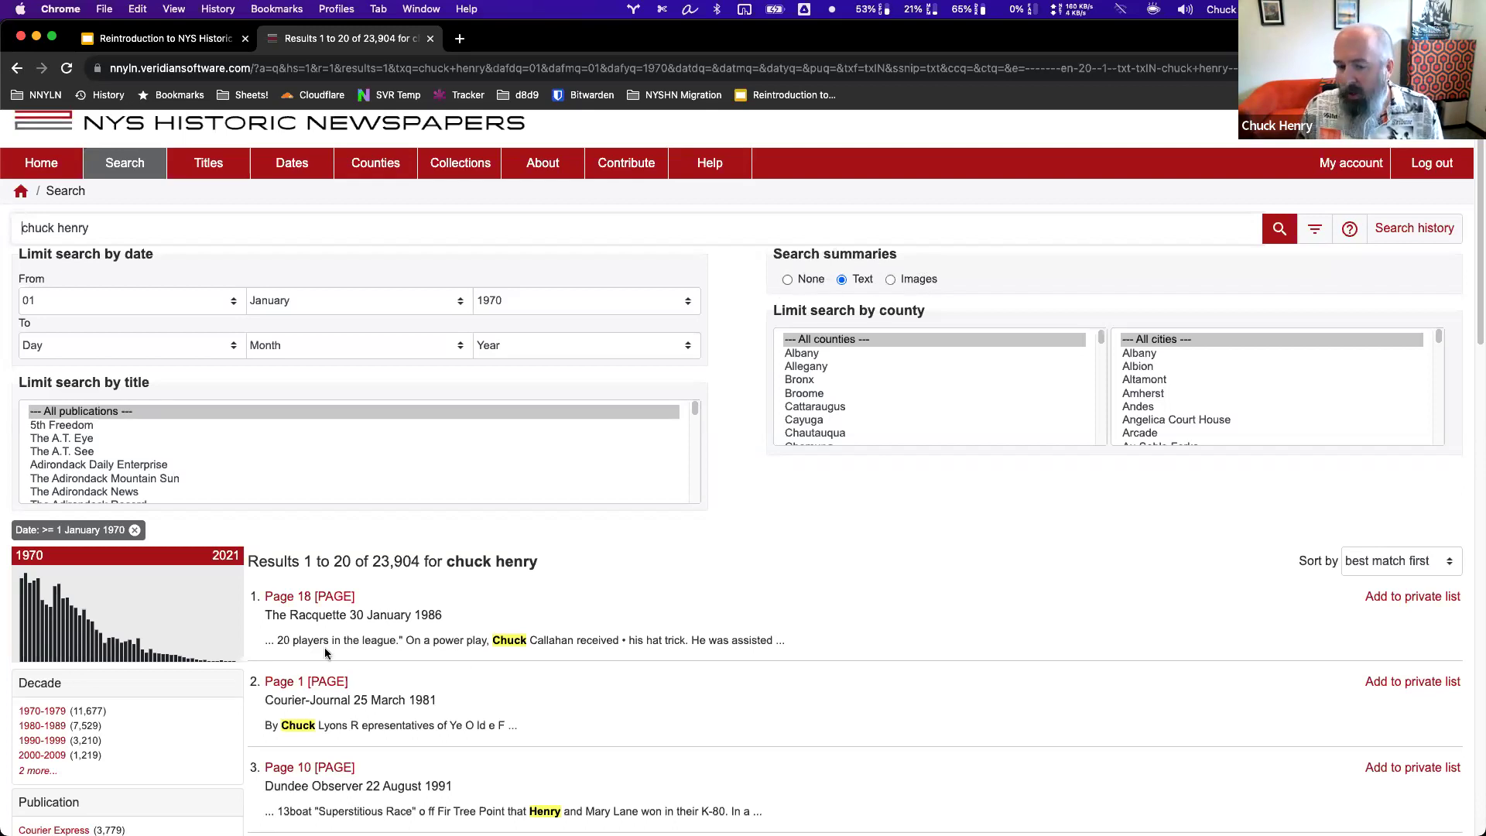
pyautogui.moveTo(263, 639); pyautogui.dragTo(461, 641)
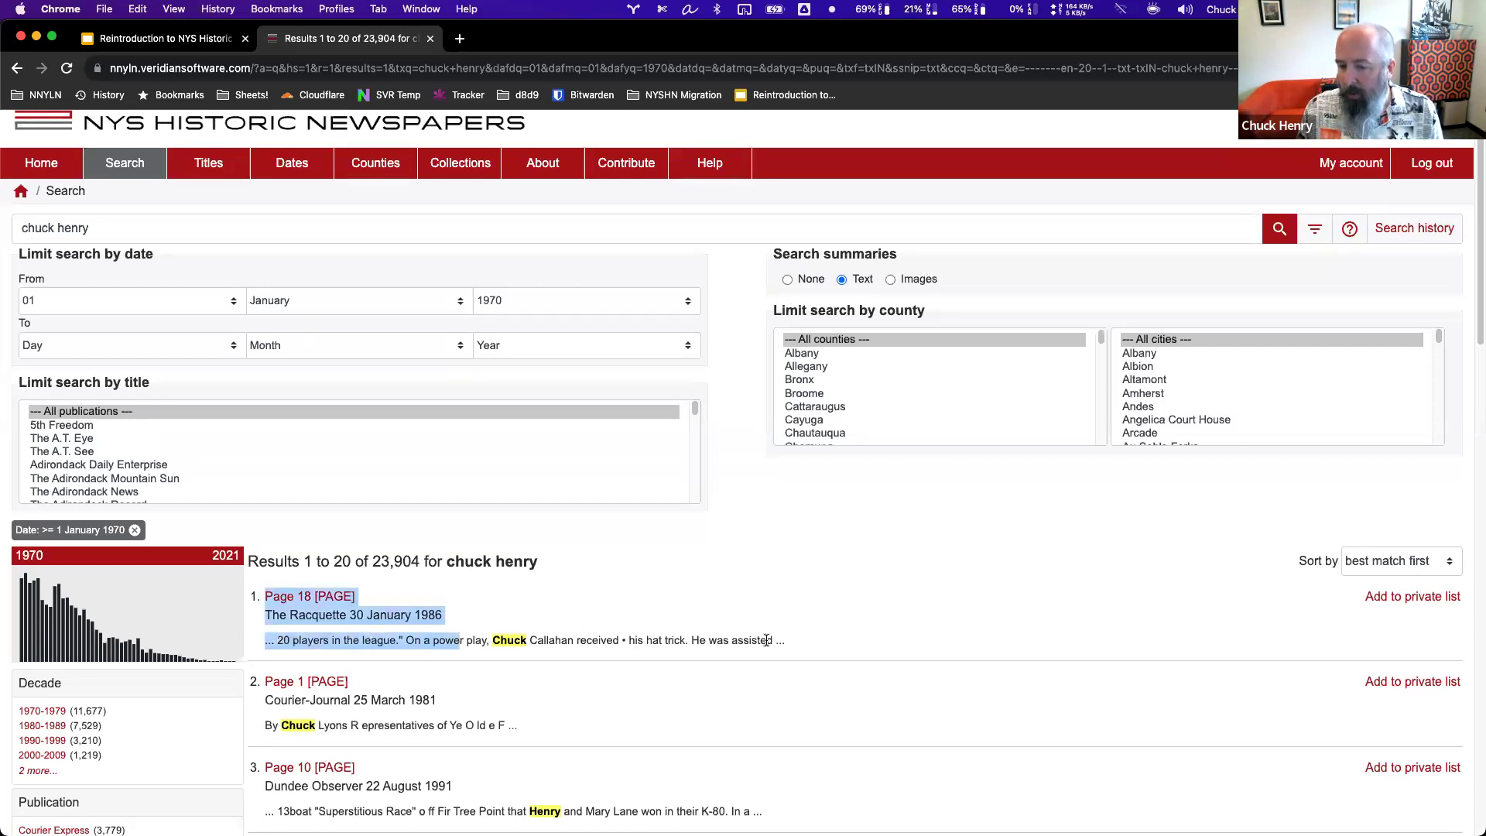
pyautogui.click(802, 639)
pyautogui.moveTo(802, 639); pyautogui.dragTo(353, 641)
pyautogui.tripleClick(302, 654)
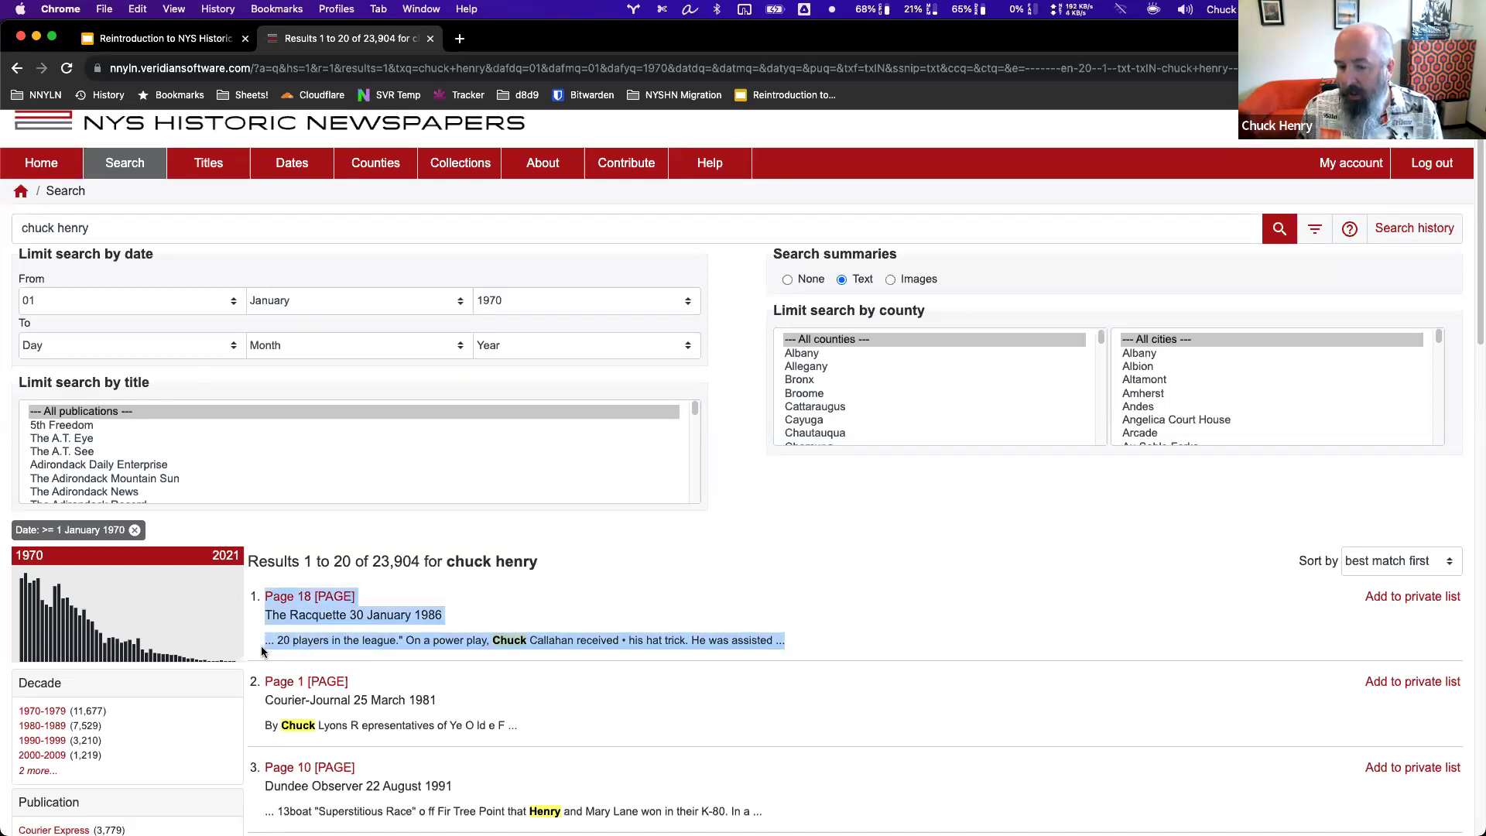
pyautogui.click(888, 608)
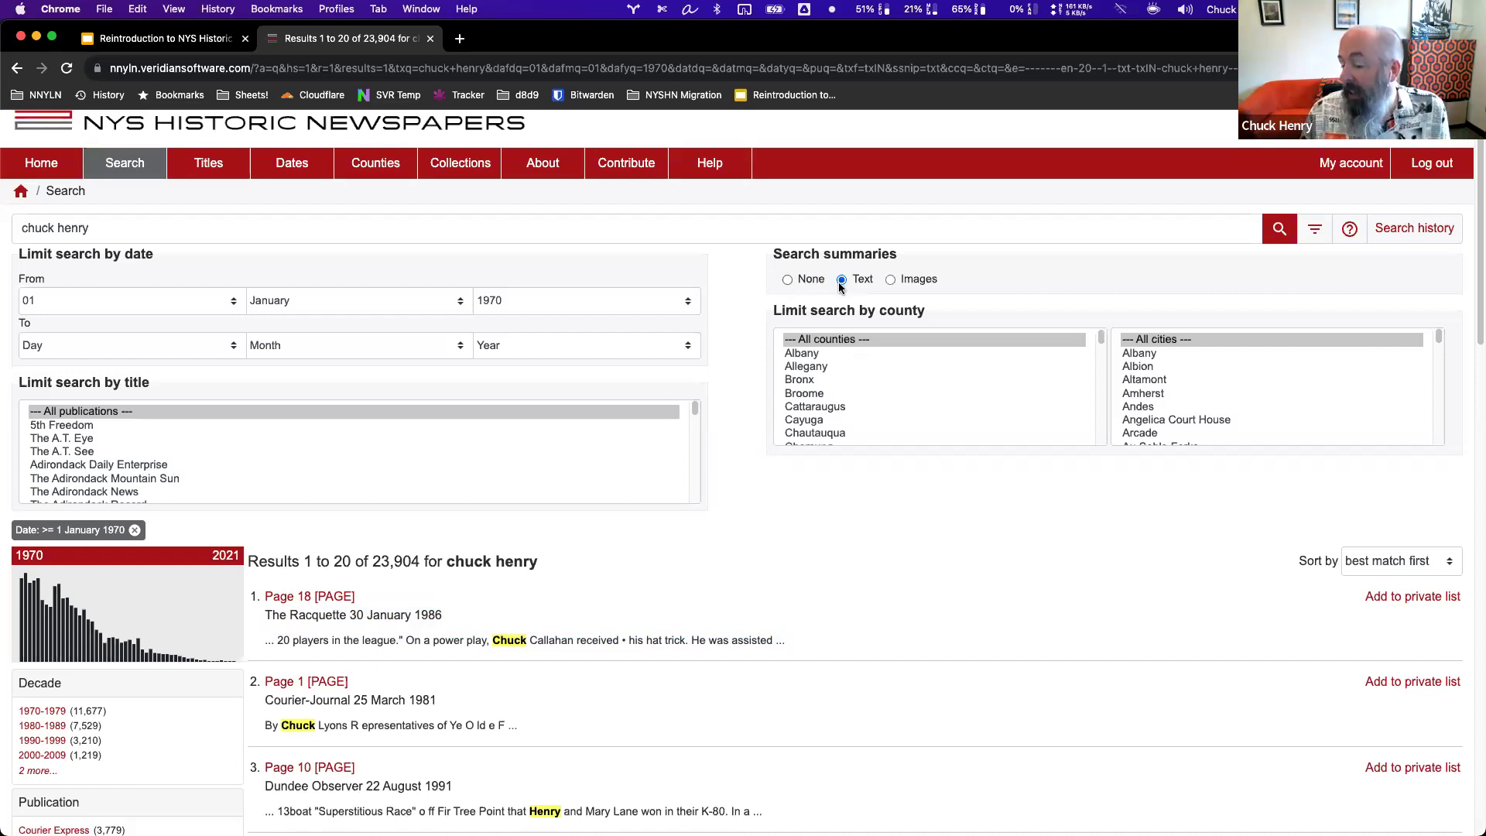
# Switch result summaries to page images, review them, and return to the site home page.
pyautogui.click(890, 280)
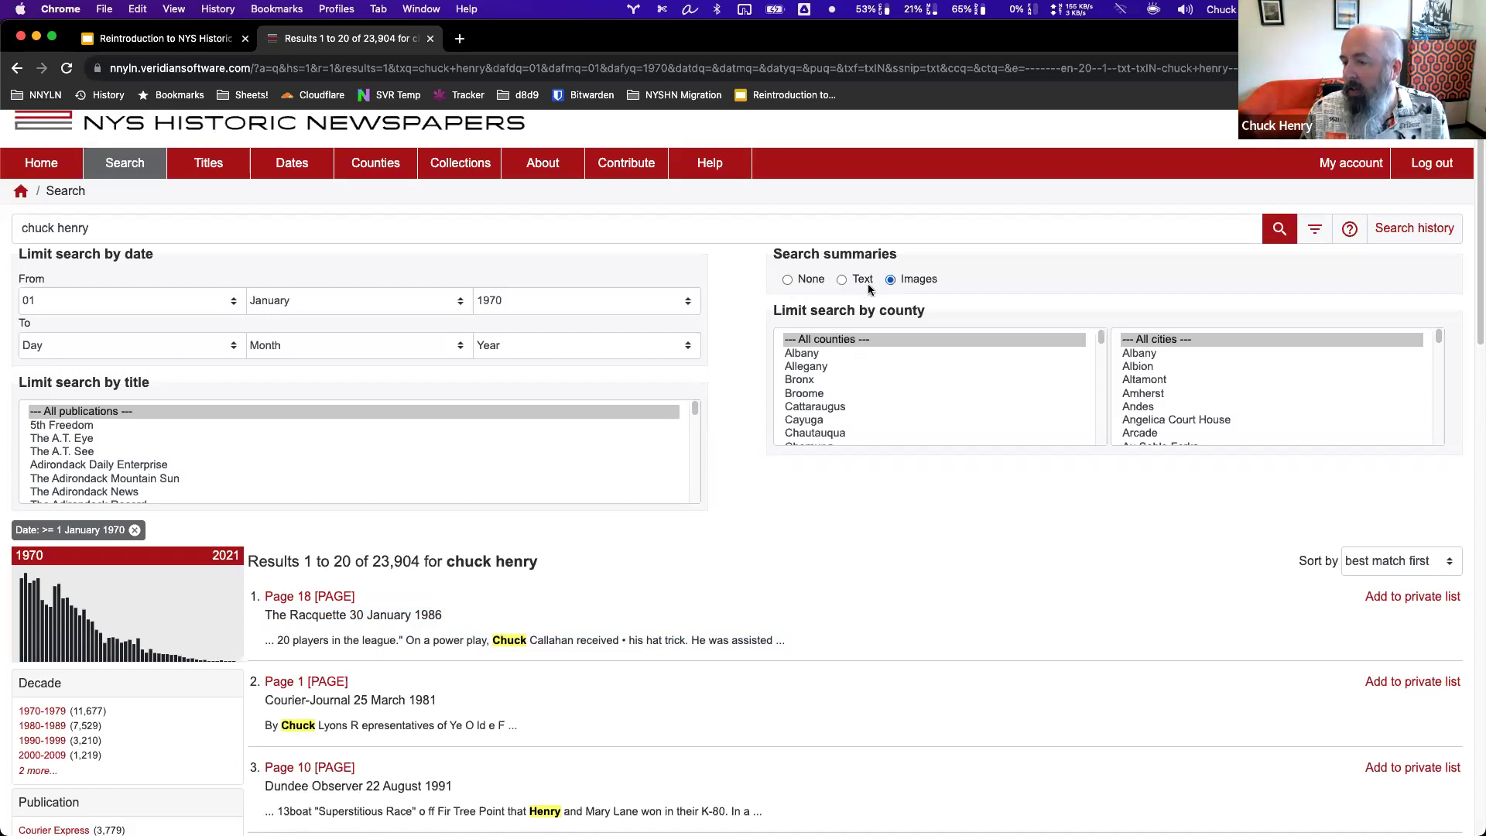
pyautogui.click(1279, 228)
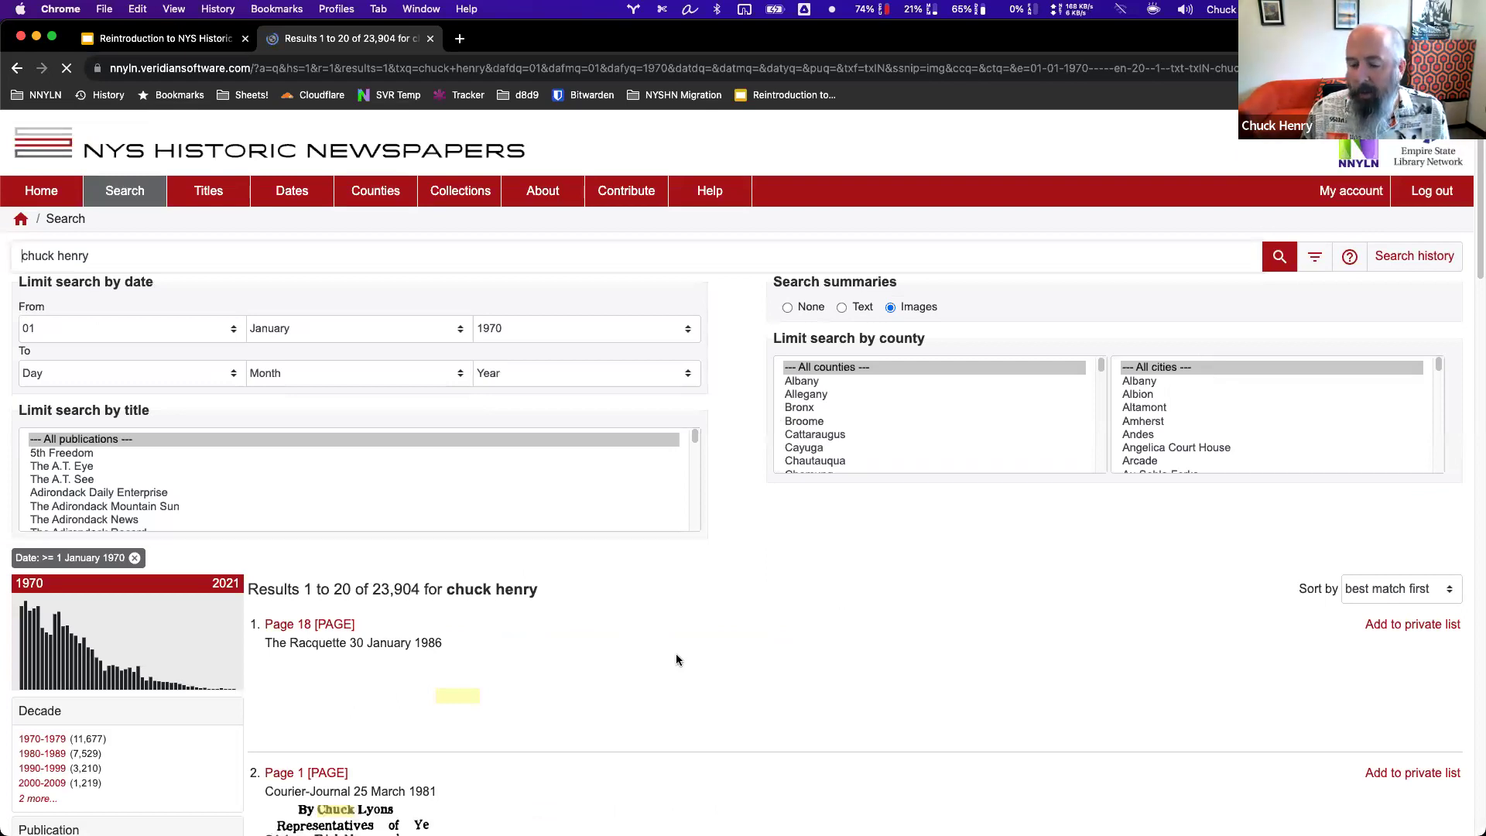
pyautogui.scroll(-5, 676, 654)
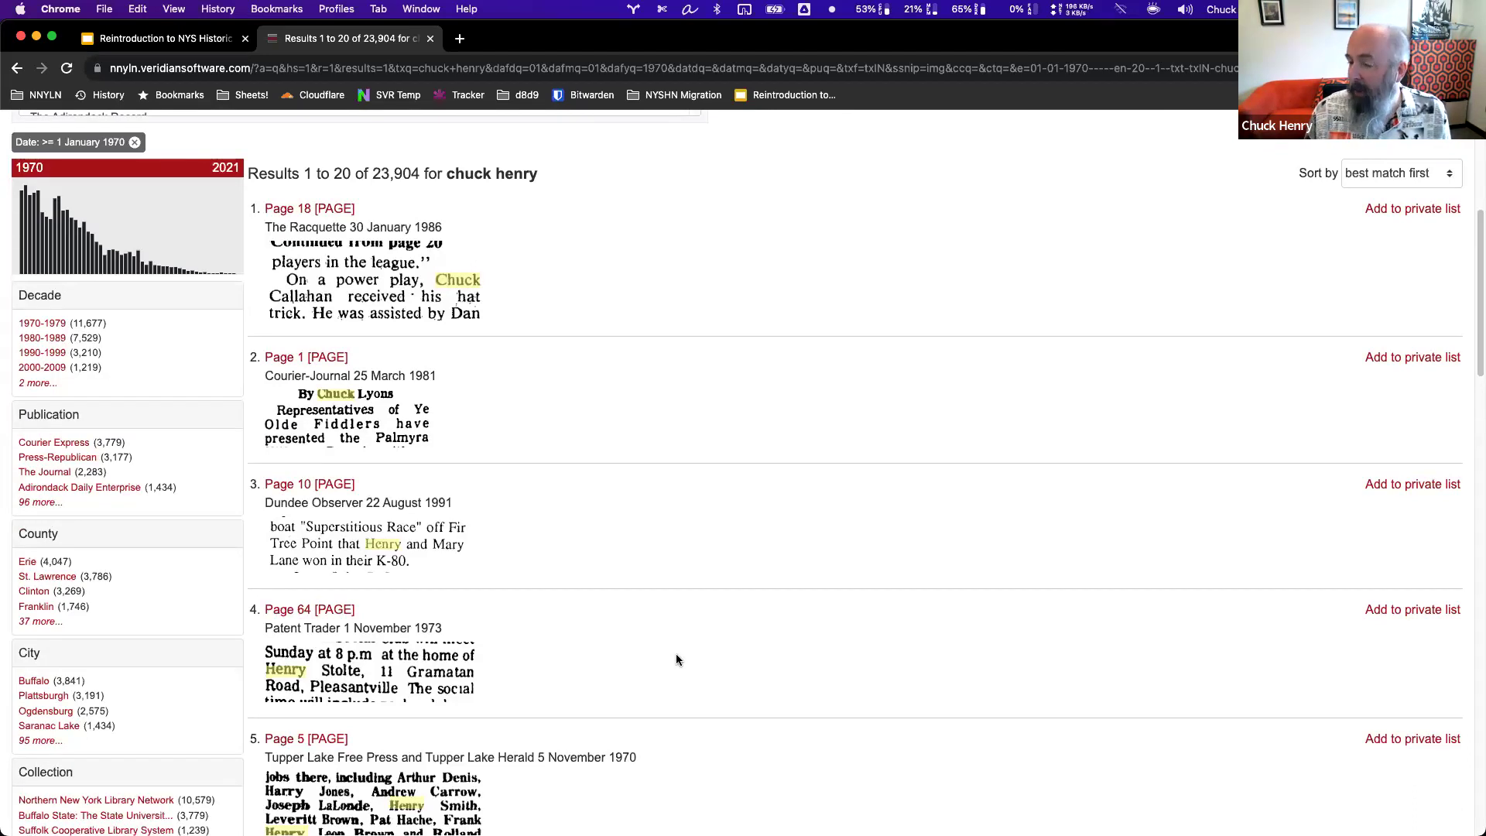
pyautogui.scroll(5, 838, 361)
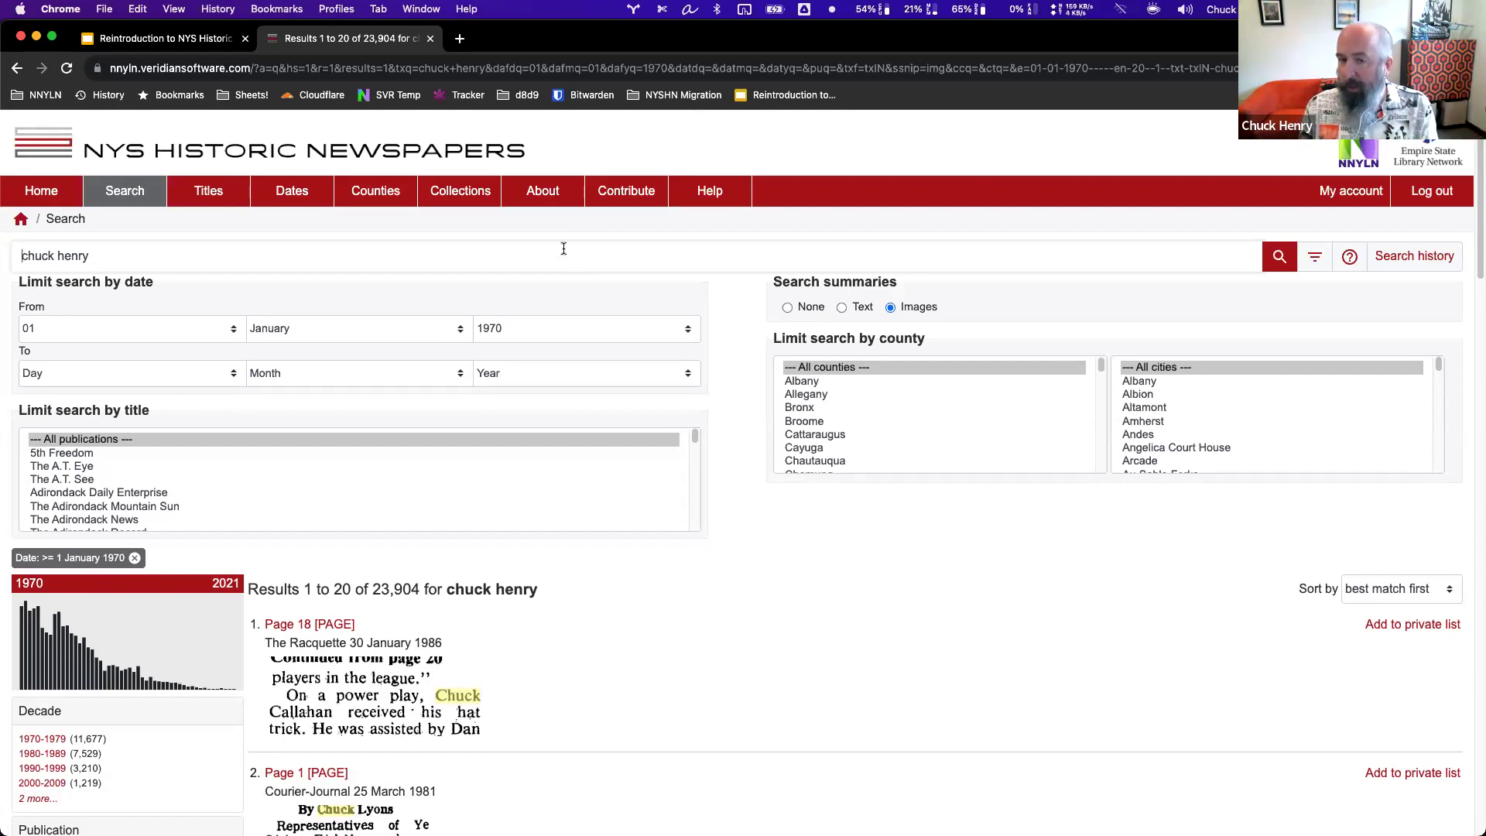
pyautogui.click(61, 152)
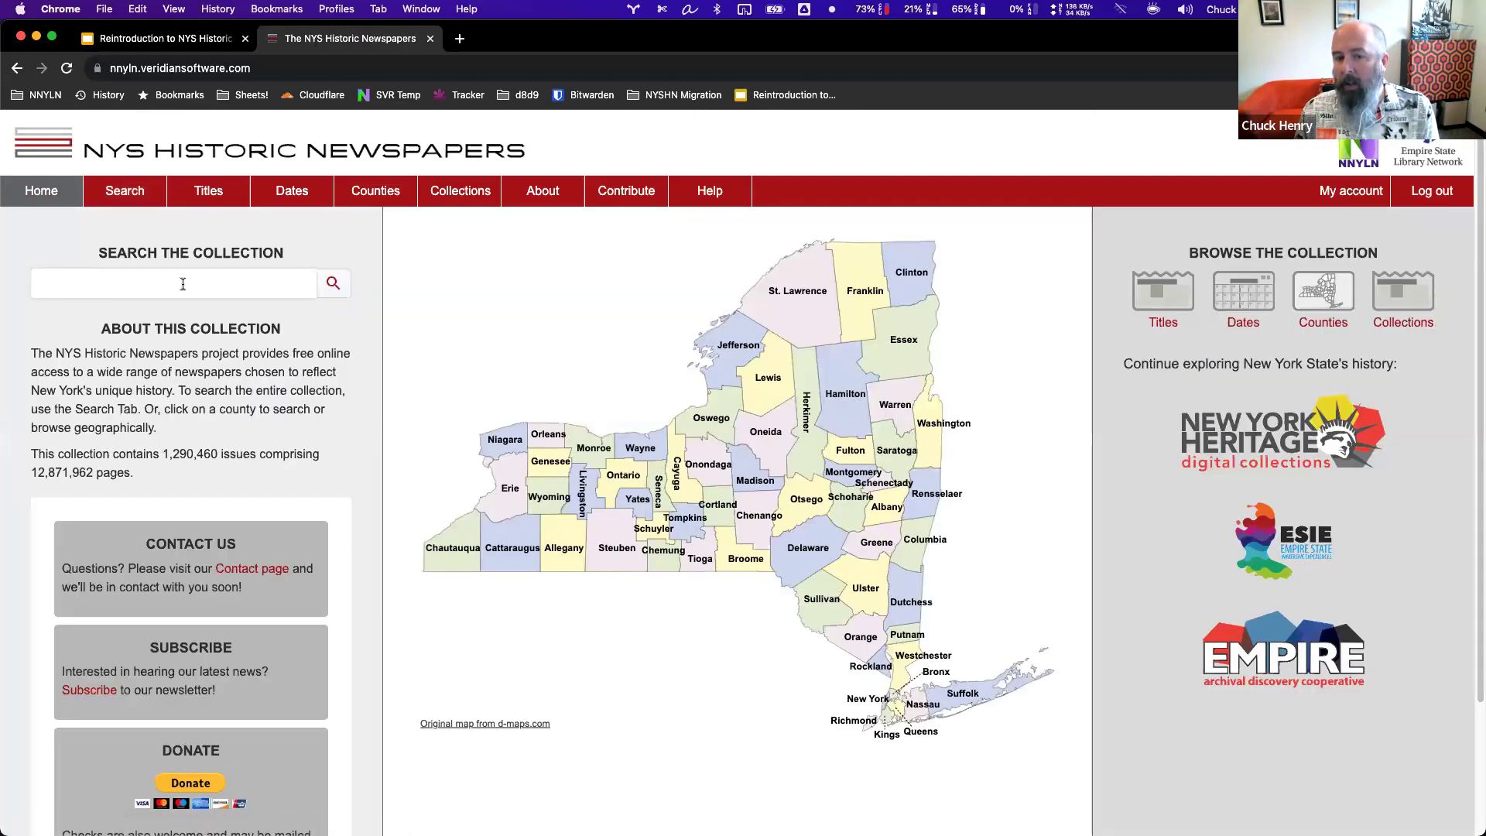
# Open the full search page and enter the person's name as the query.
pyautogui.click(94, 276)
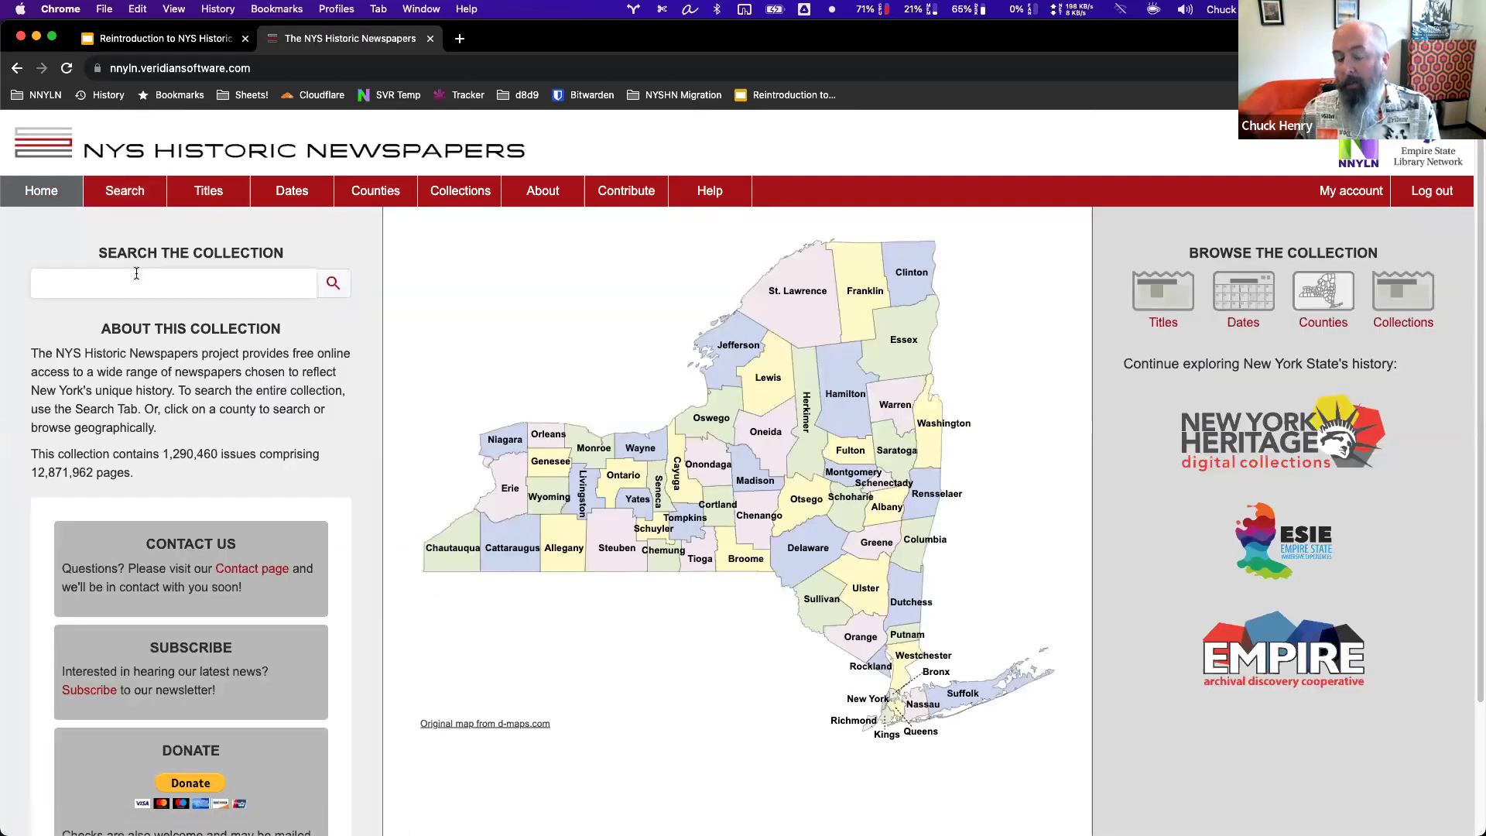
pyautogui.click(126, 194)
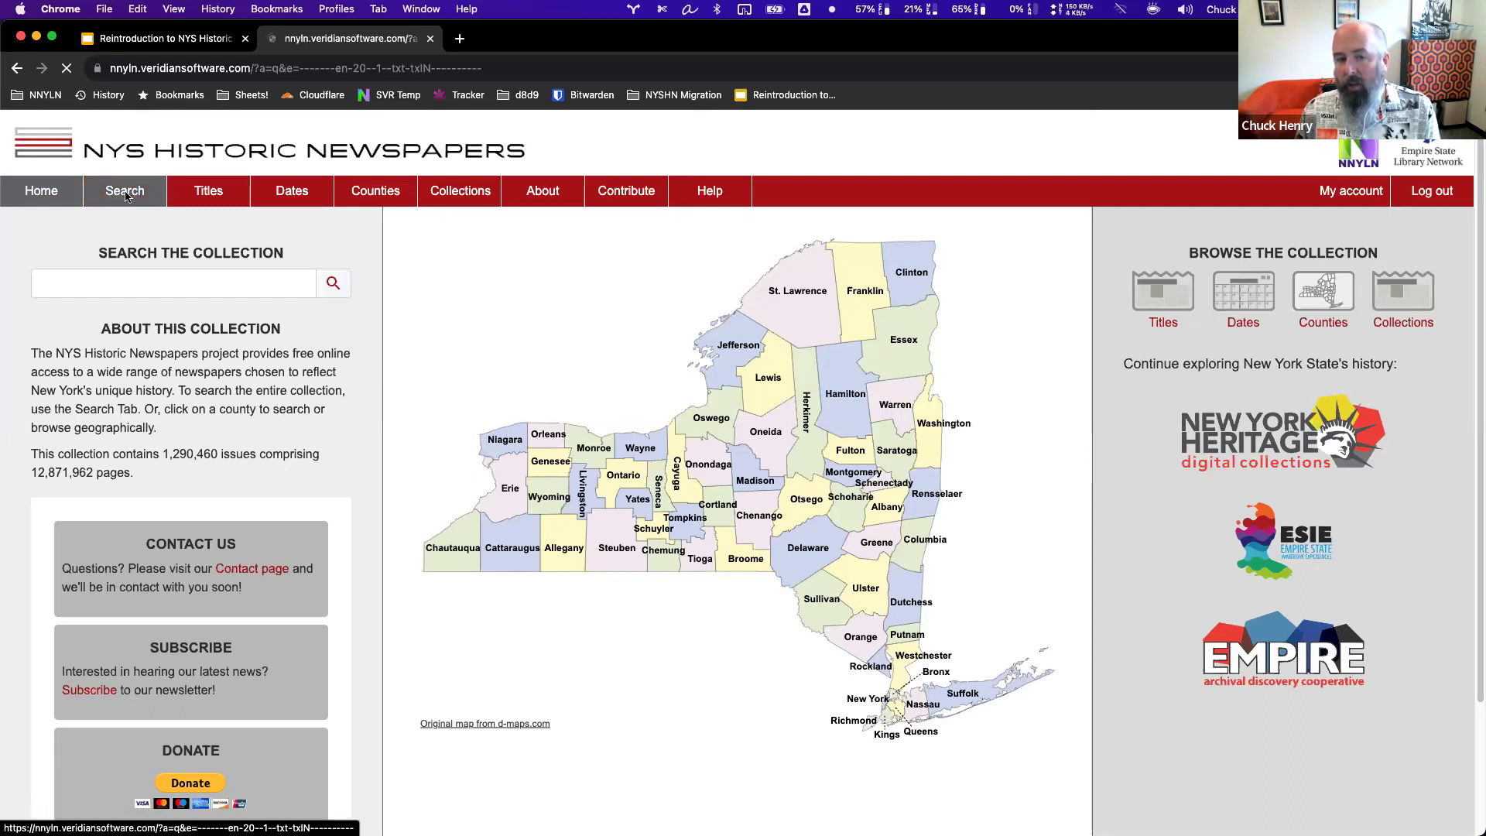
pyautogui.click(170, 266)
# Wrap the name in quotes for an exact-phrase search (110 results), then clear the query.
pyautogui.click(54, 255)
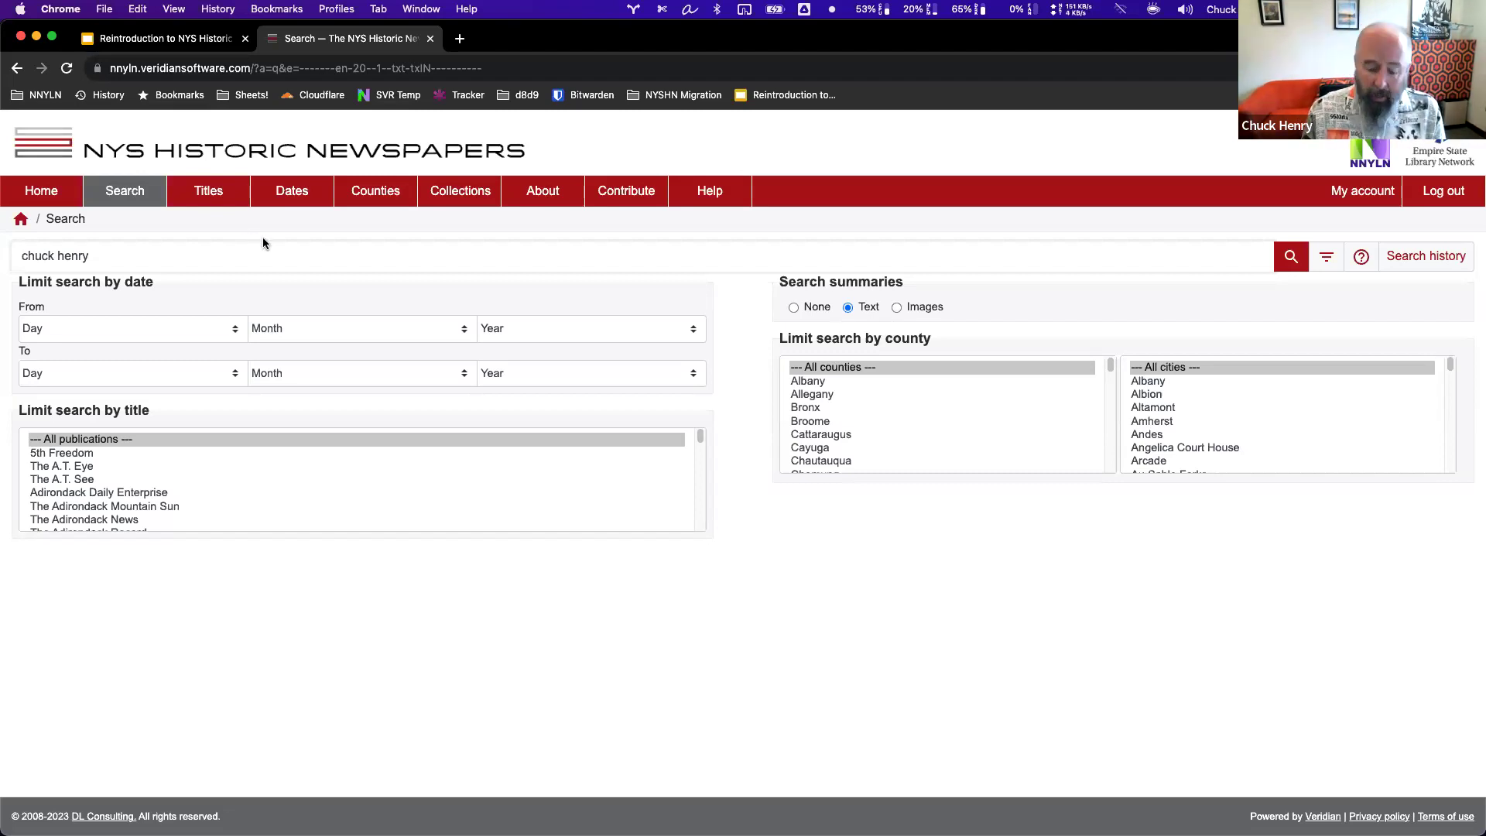
pyautogui.write('"')
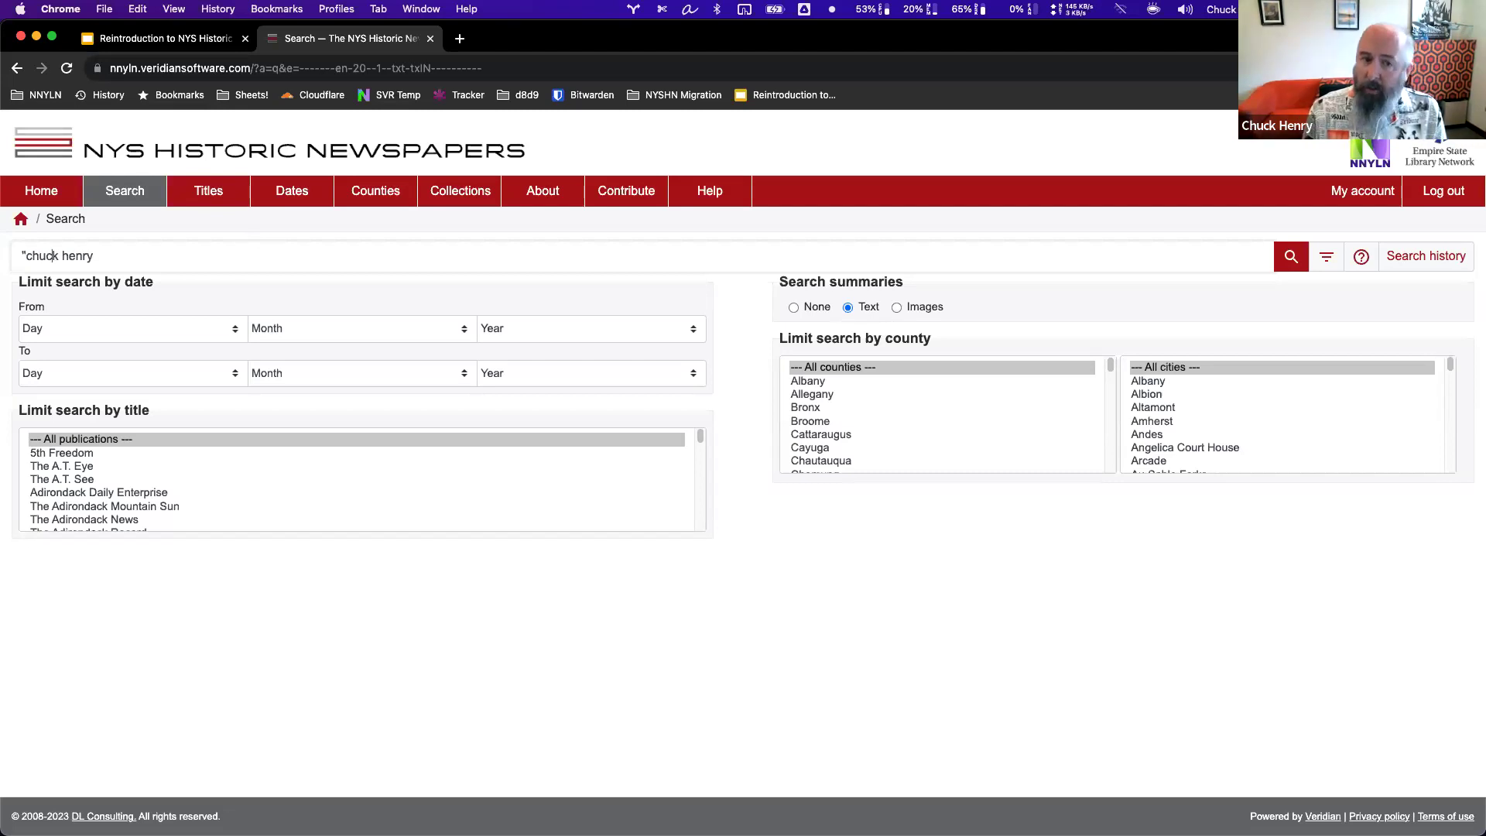
pyautogui.press('Right')
pyautogui.press('Right')
pyautogui.press('Right')
pyautogui.press('Right')
pyautogui.write('"')
pyautogui.press('Return')
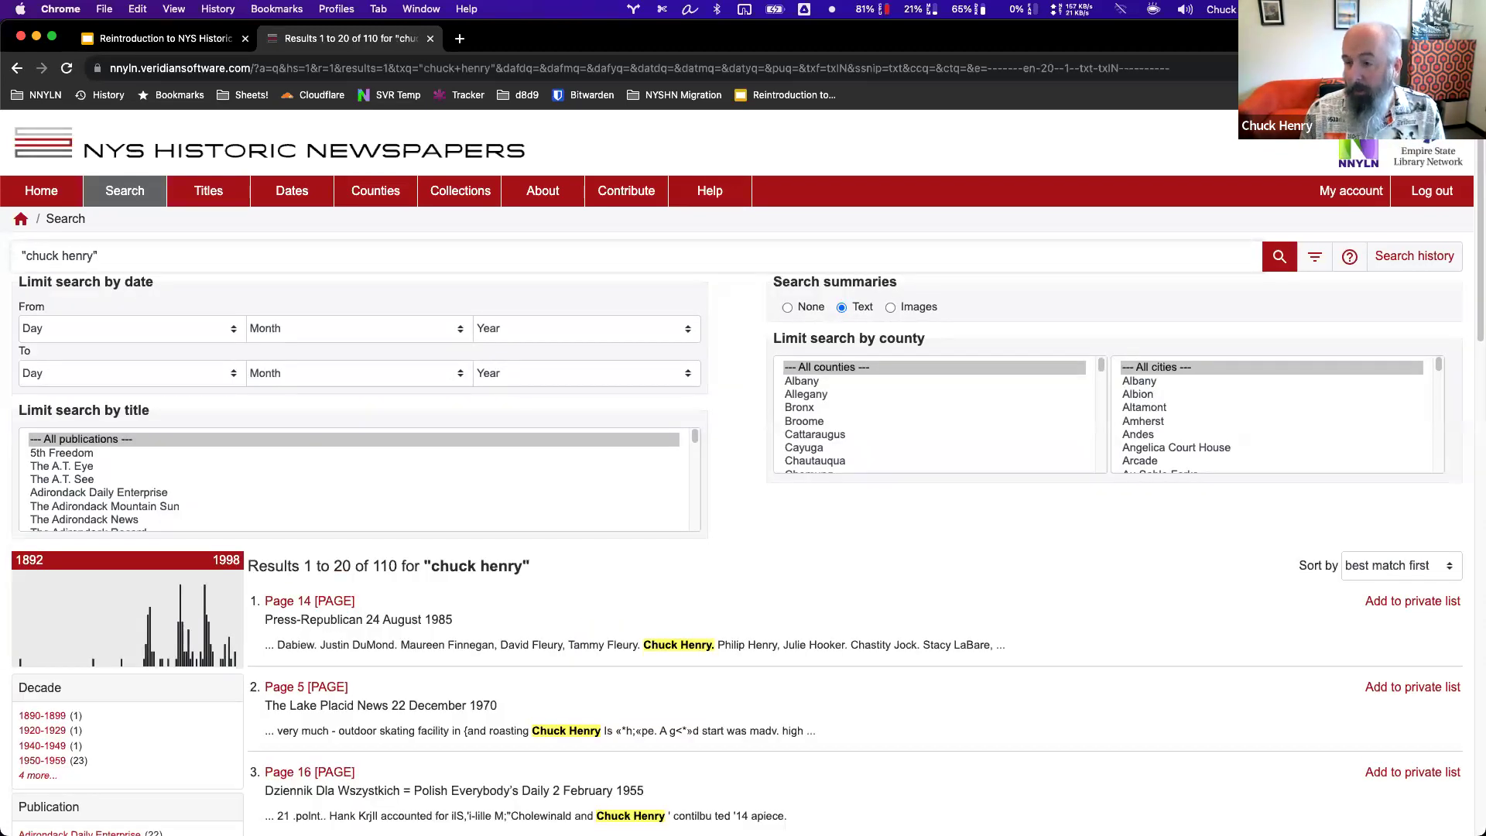
pyautogui.click(121, 255)
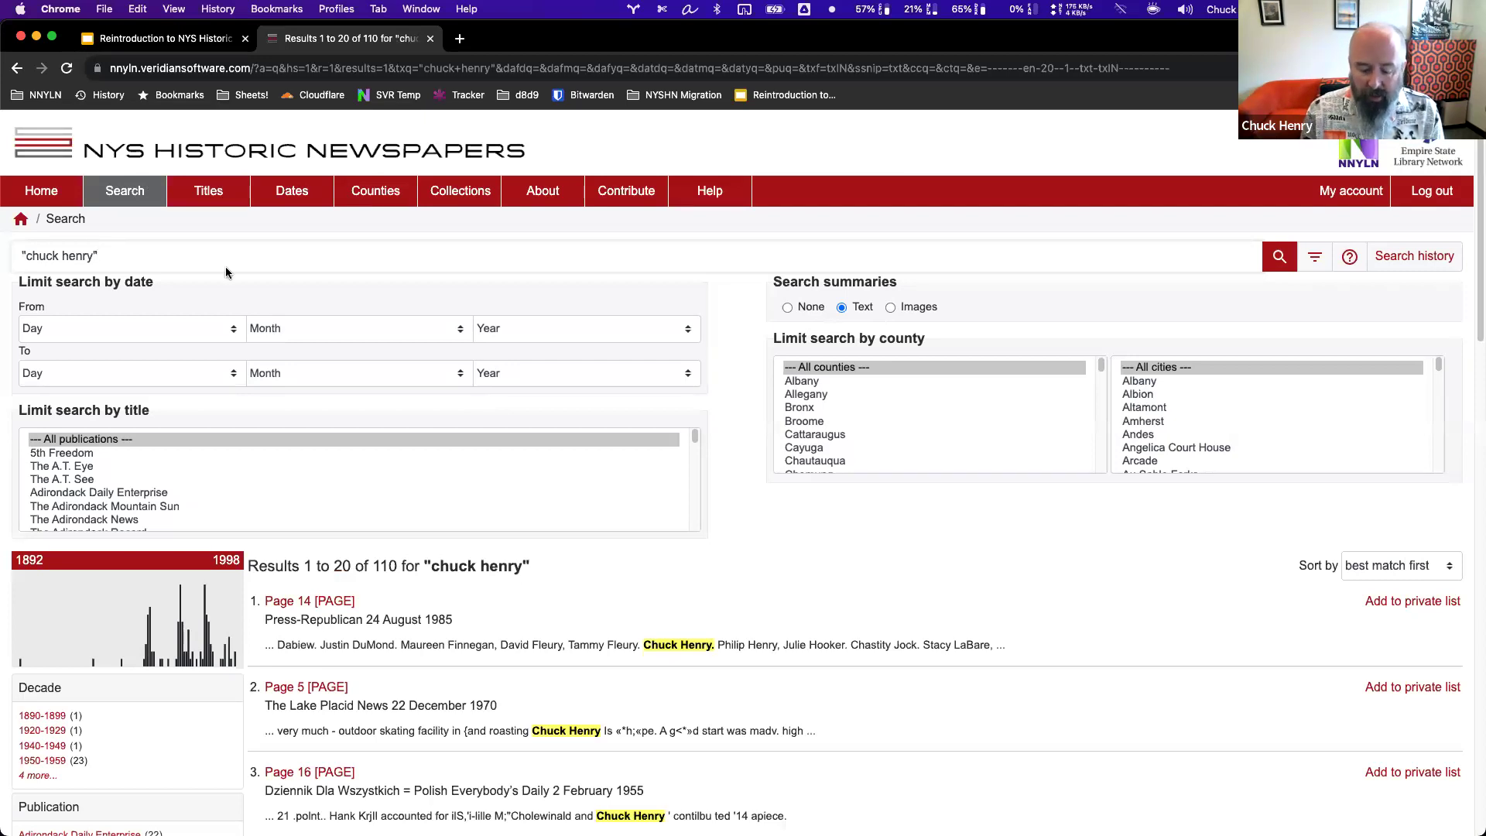
pyautogui.press('BackSpace')
pyautogui.press('BackSpace')
pyautogui.press('BackSpace')
pyautogui.press('BackSpace')
pyautogui.press('BackSpace')
pyautogui.press('BackSpace')
pyautogui.press('BackSpace')
pyautogui.press('BackSpace')
pyautogui.press('BackSpace')
pyautogui.press('BackSpace')
pyautogui.press('BackSpace')
pyautogui.press('BackSpace')
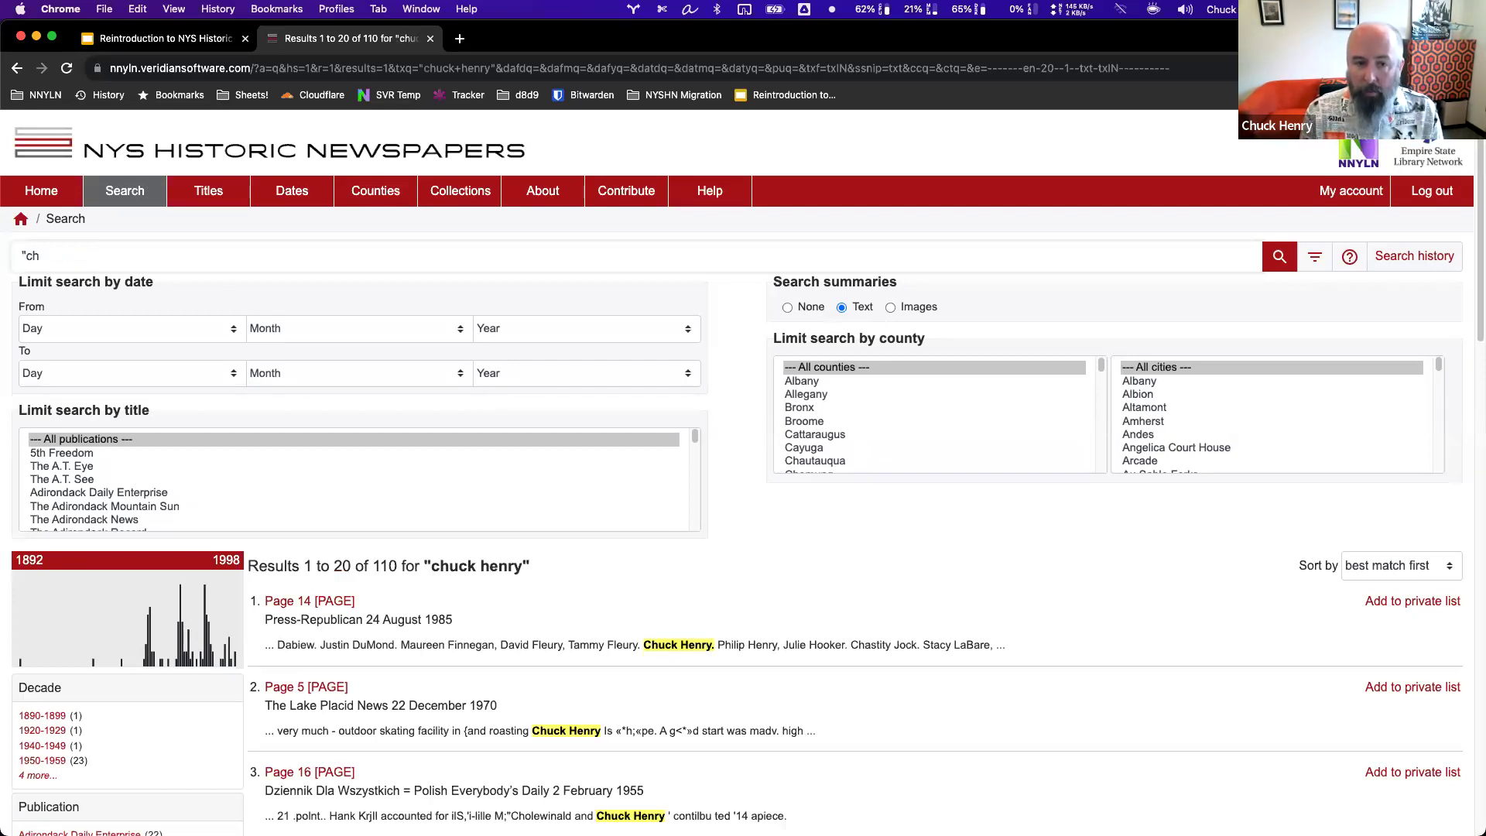
# Search for 'erie canal' (278,744 results) and insert AND between the two words.
pyautogui.write('erie ')
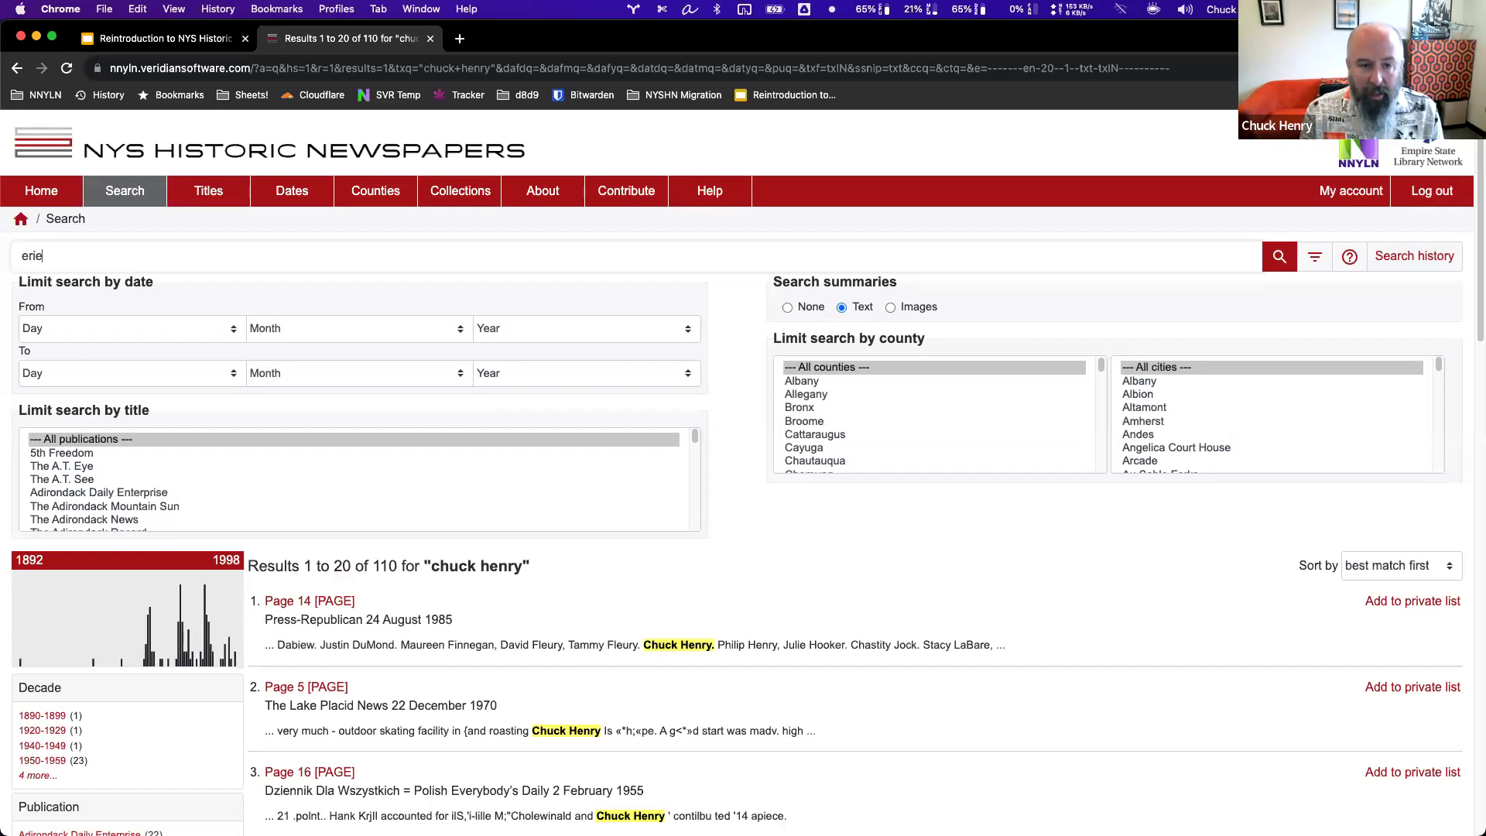
pyautogui.write('canal')
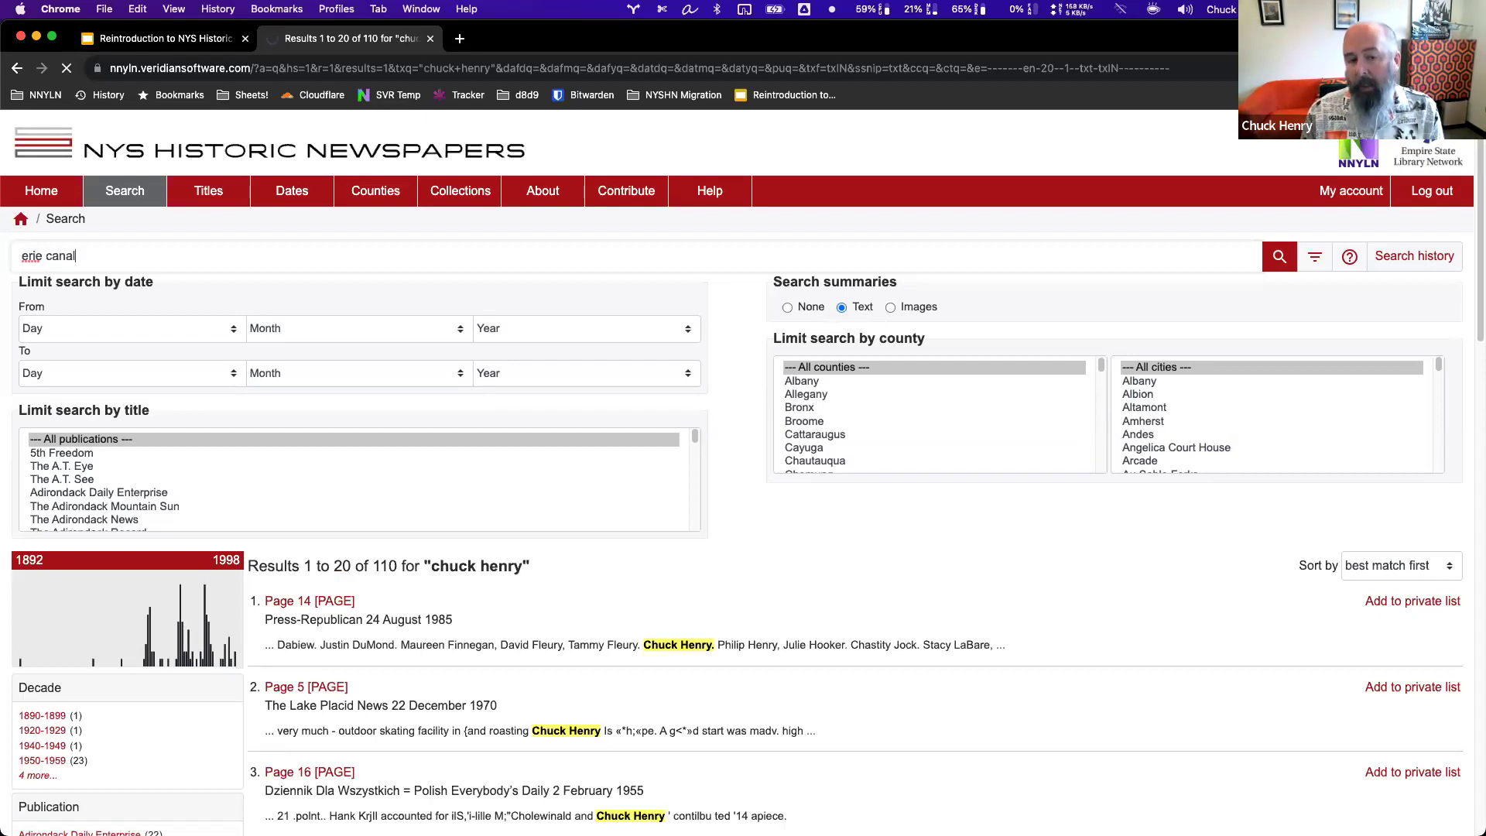
pyautogui.press('Return')
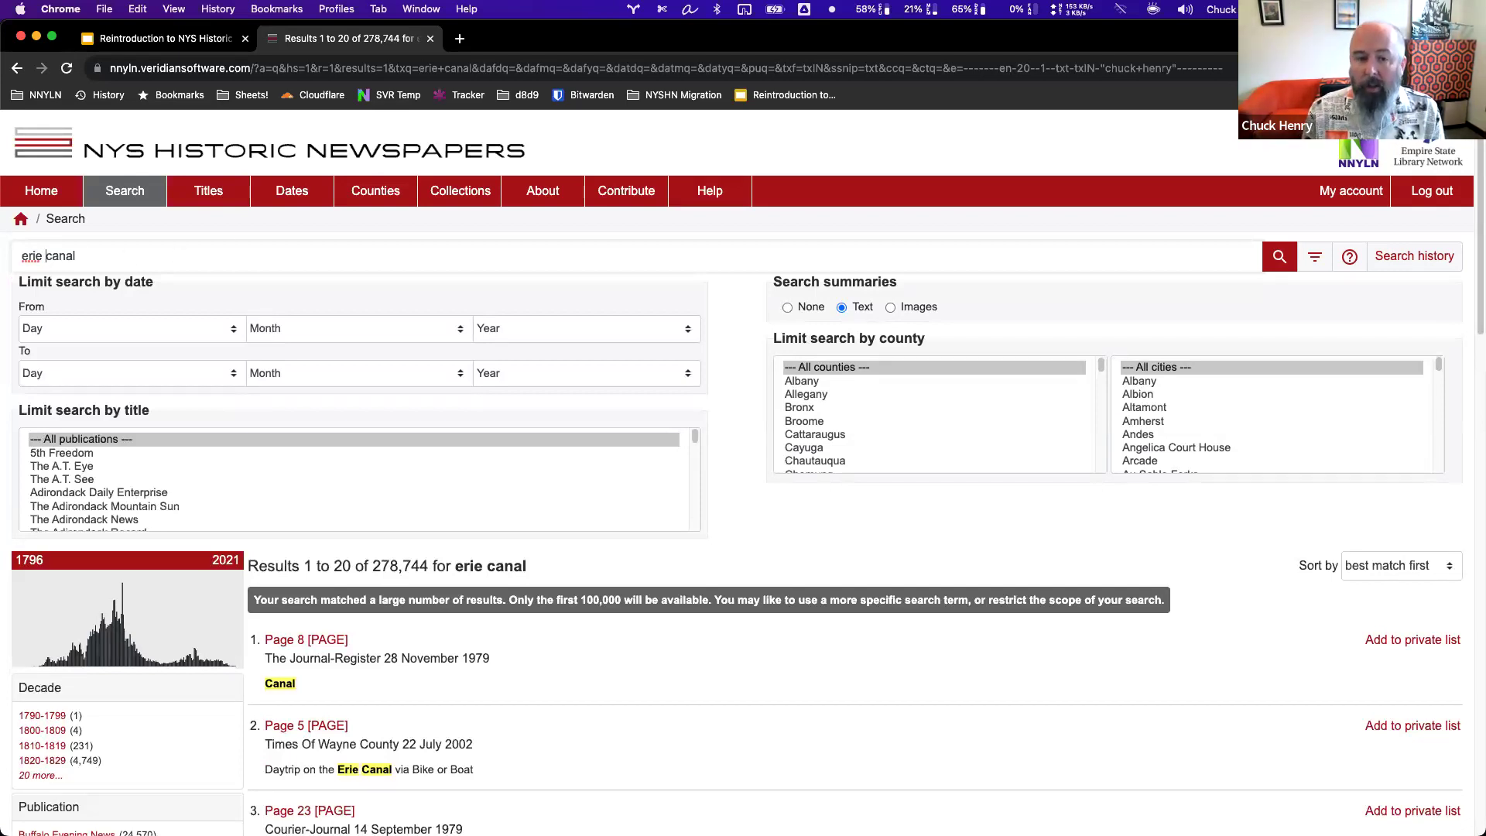
pyautogui.write('A')
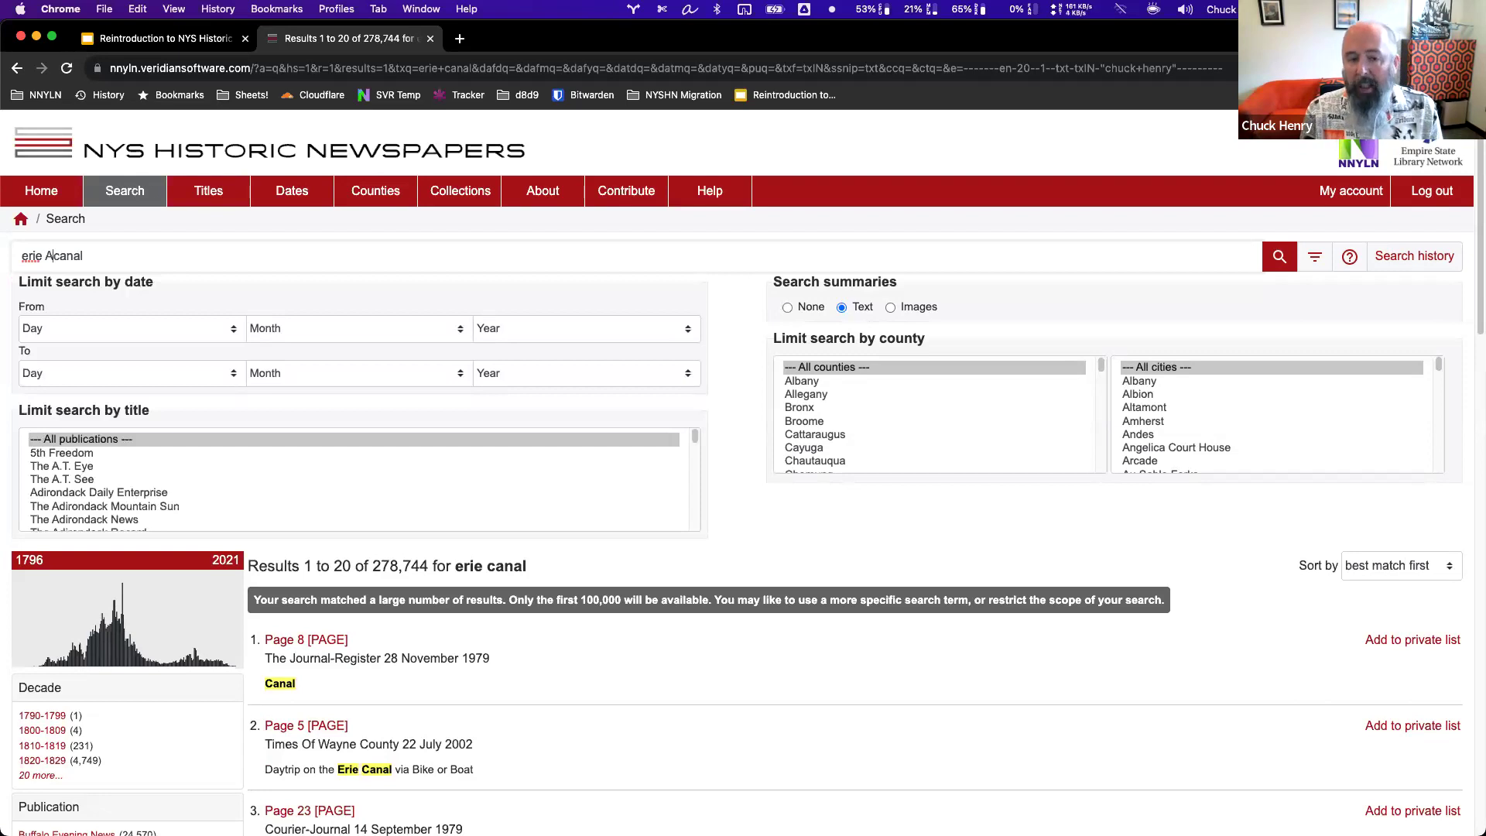
pyautogui.write('ND')
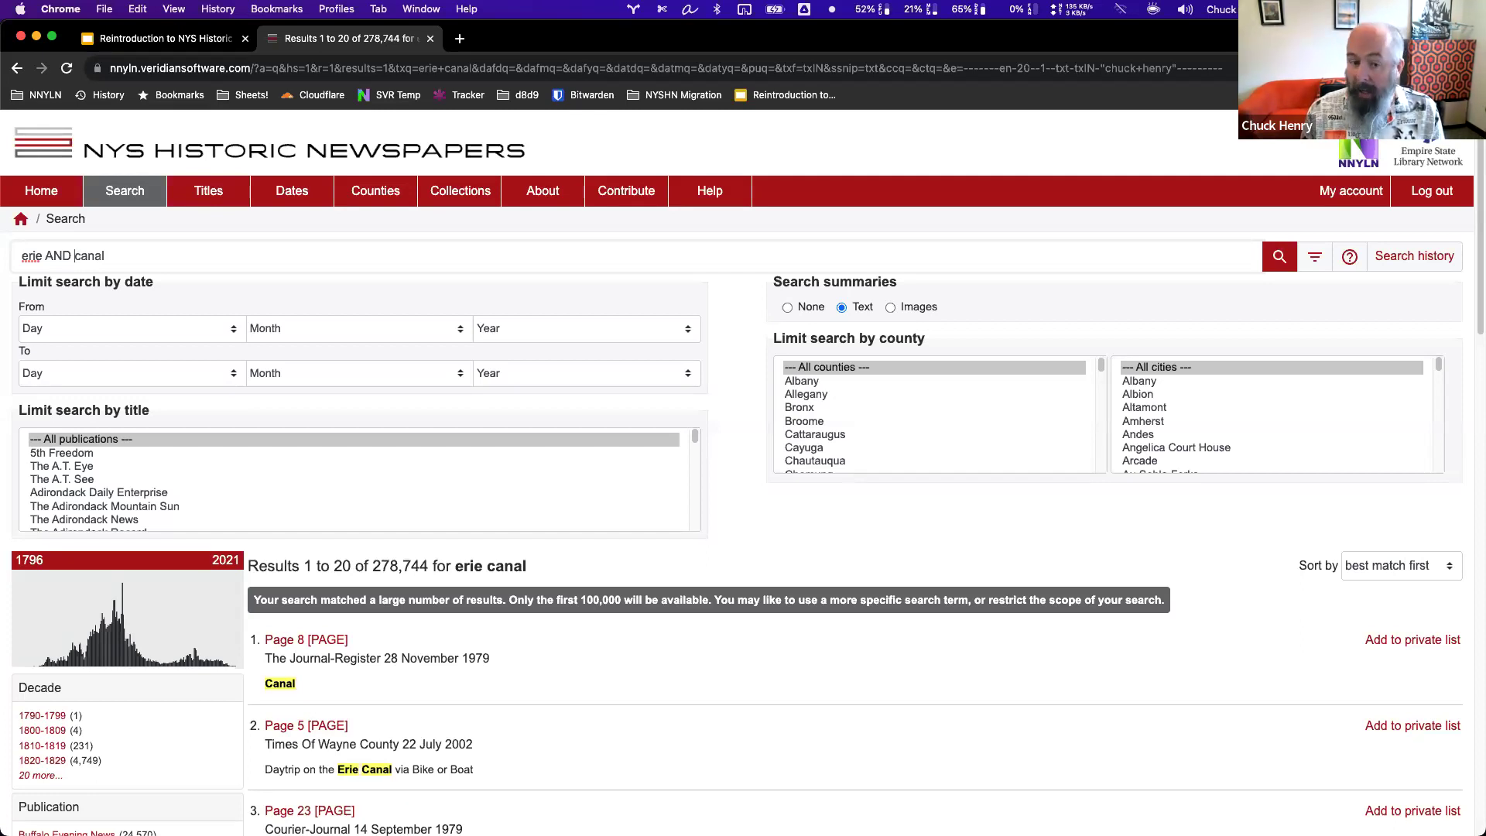
# Run 'erie AND canal', then refine it to '(erie AND canal) NOT suez' for 274,296 results.
pyautogui.press('Return')
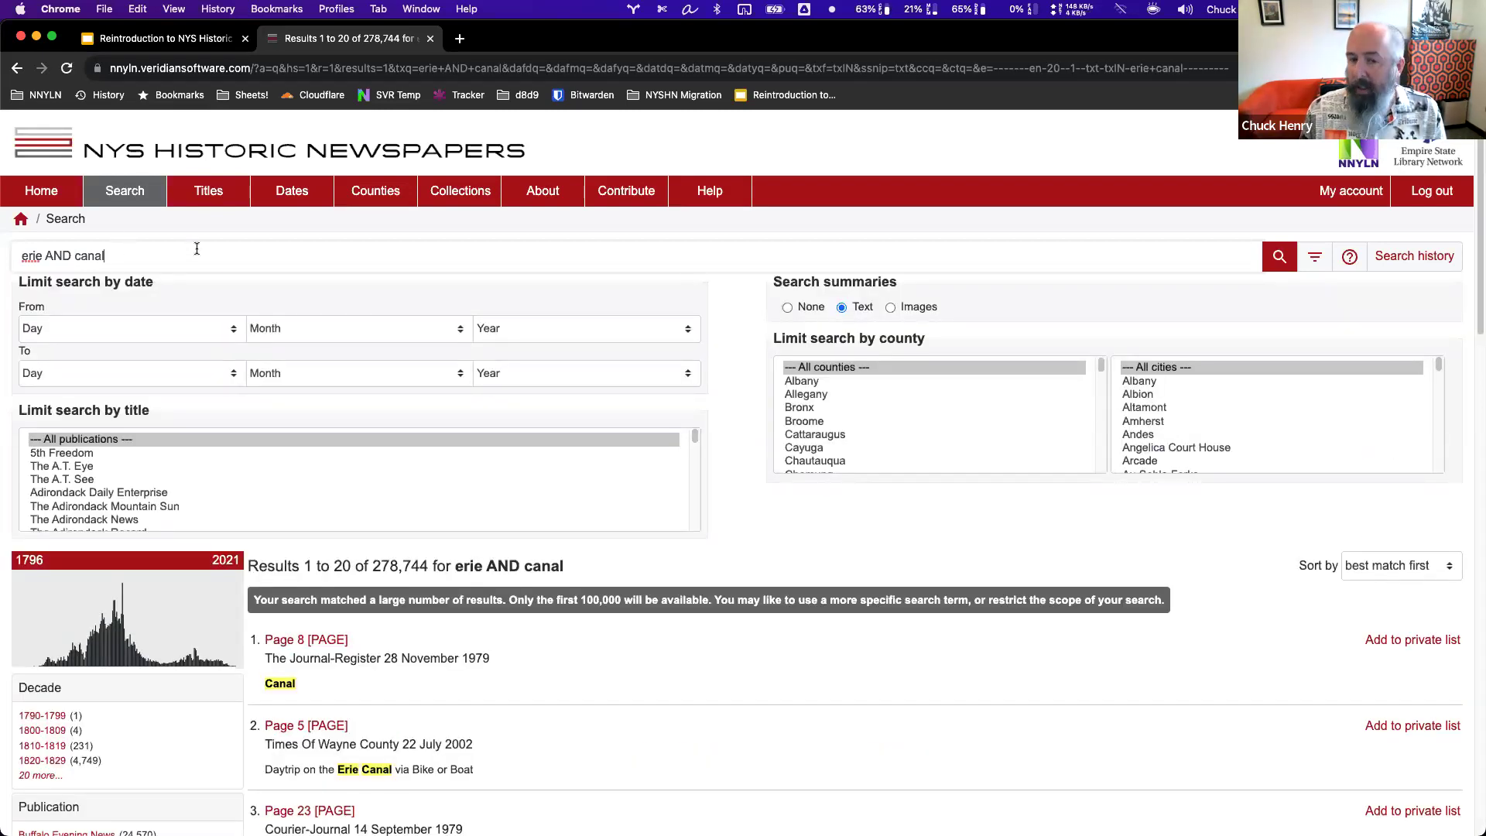
pyautogui.write(')')
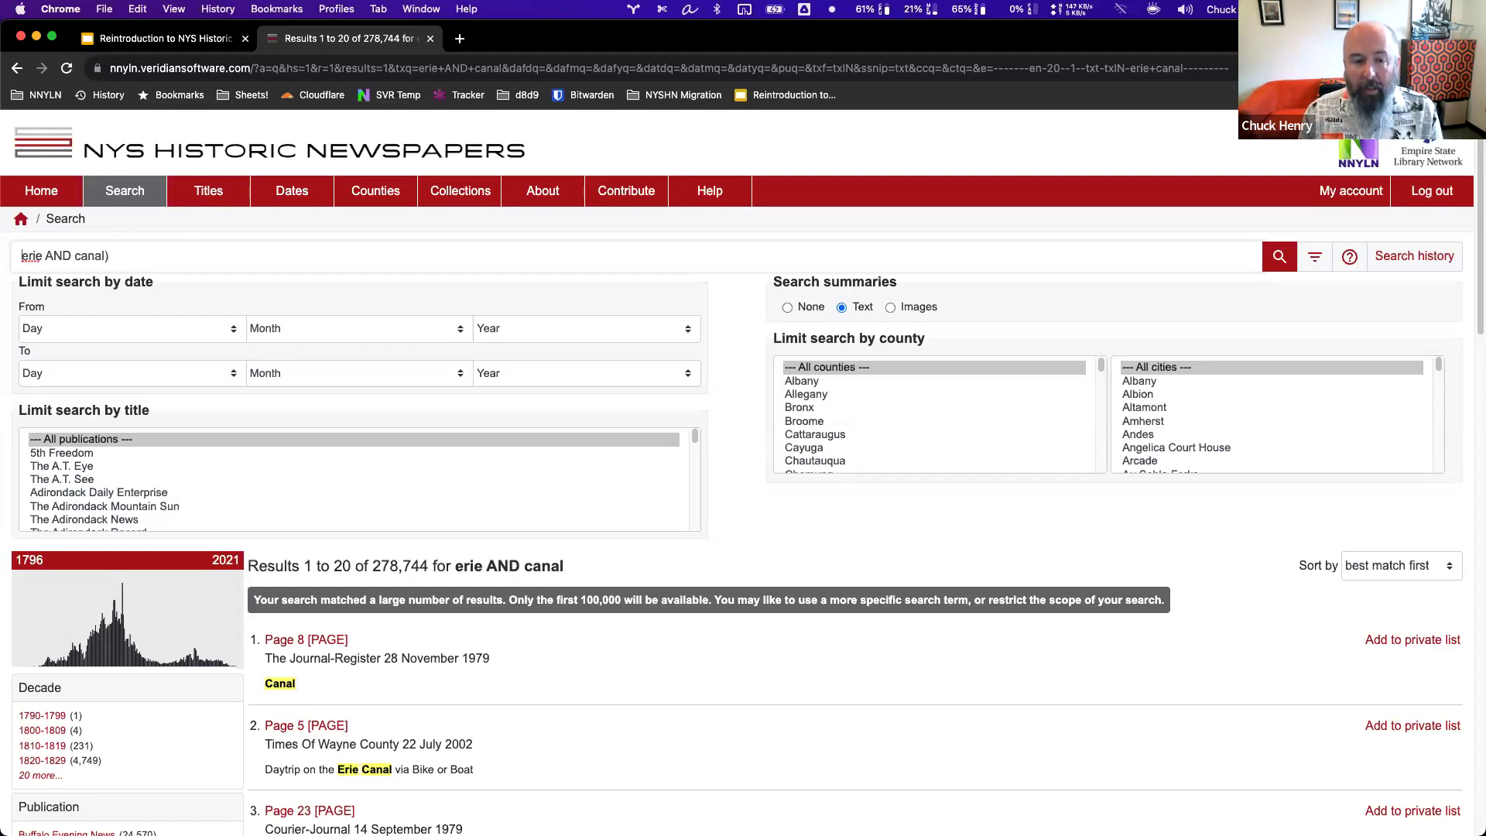
pyautogui.write('(')
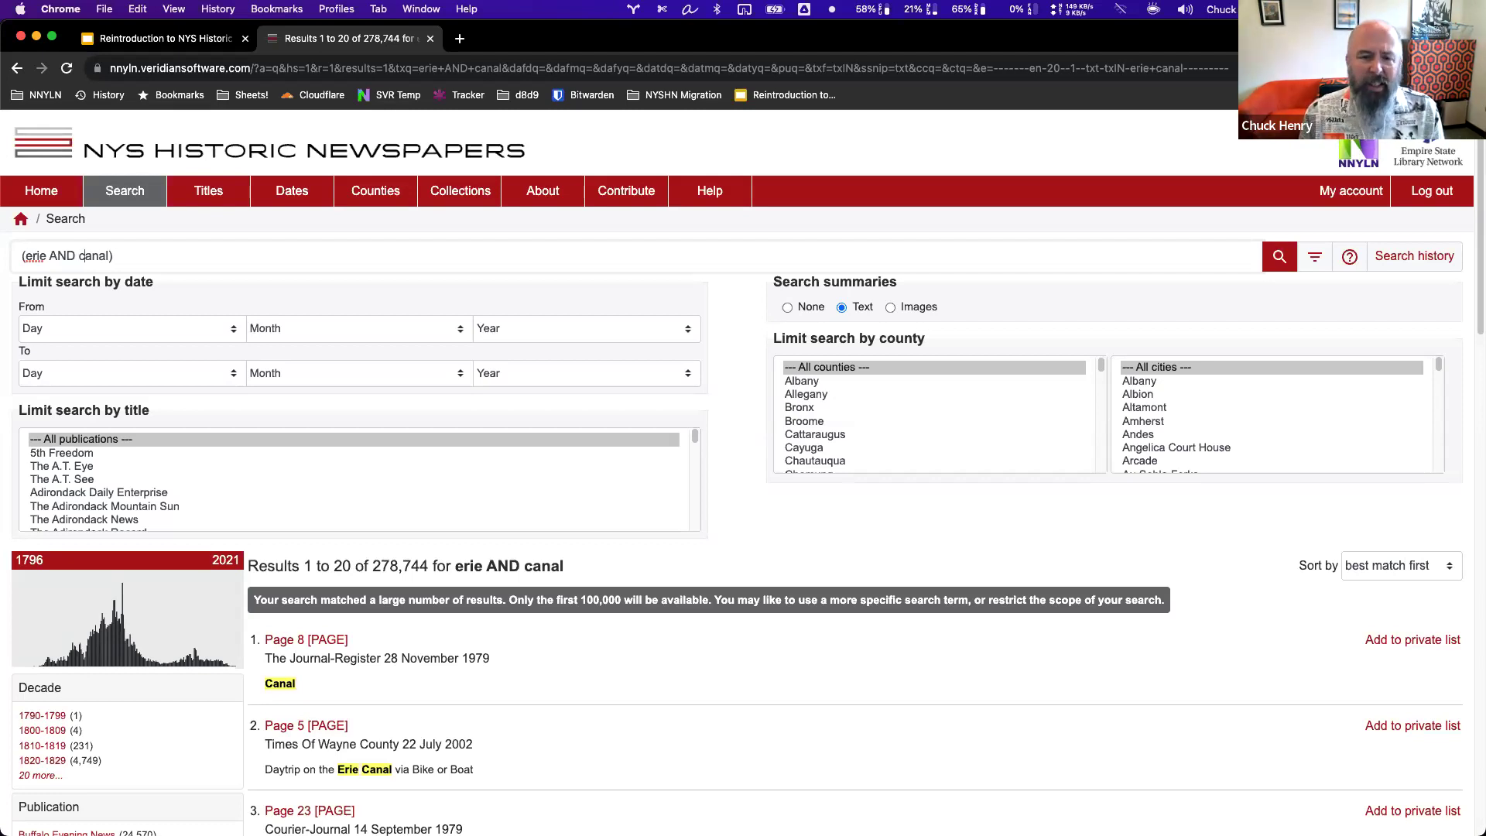
pyautogui.write(' NOT suex')
pyautogui.press('BackSpace')
pyautogui.write('z')
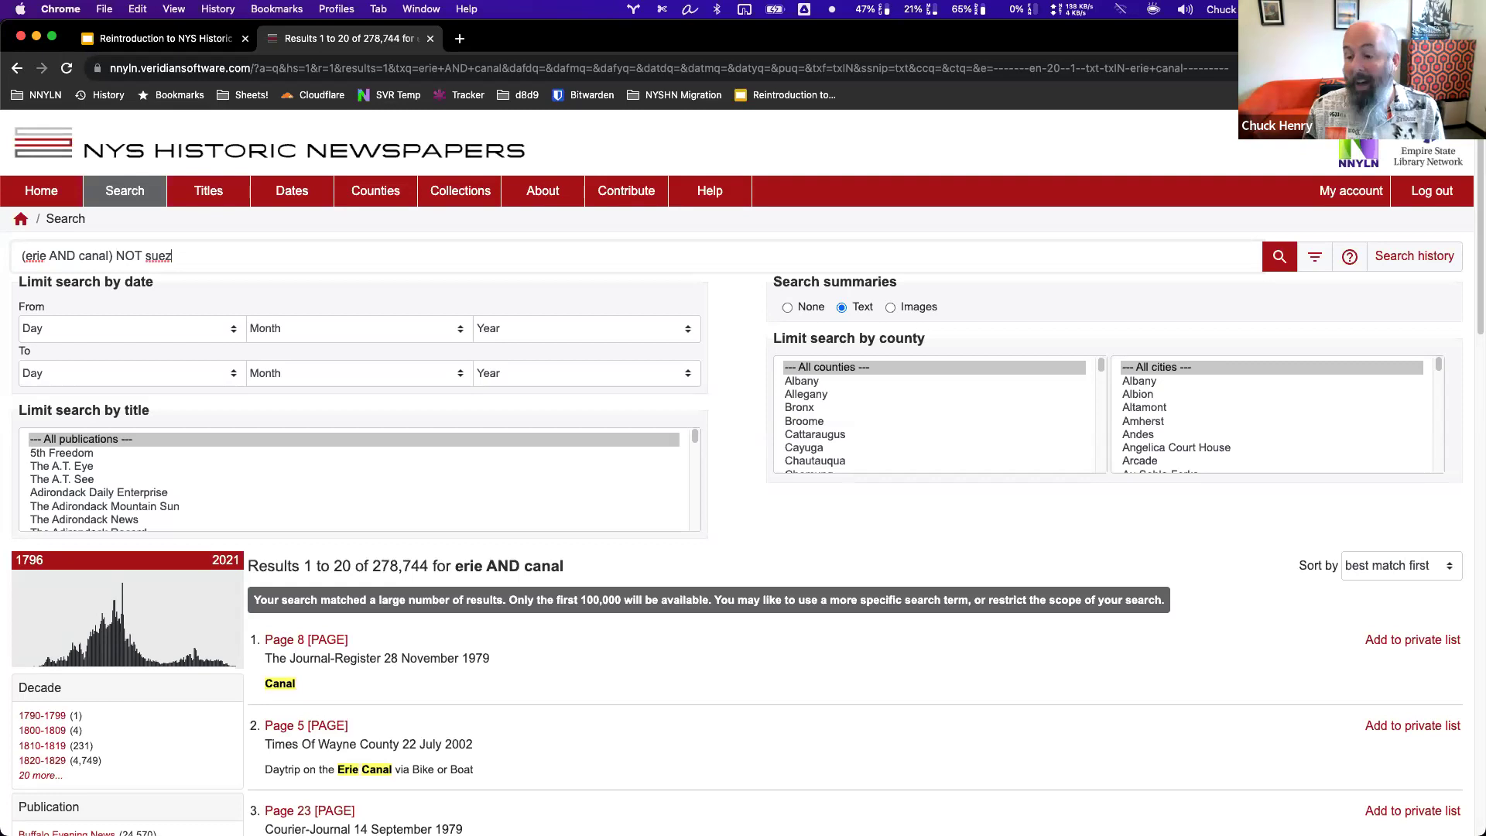
pyautogui.press('Return')
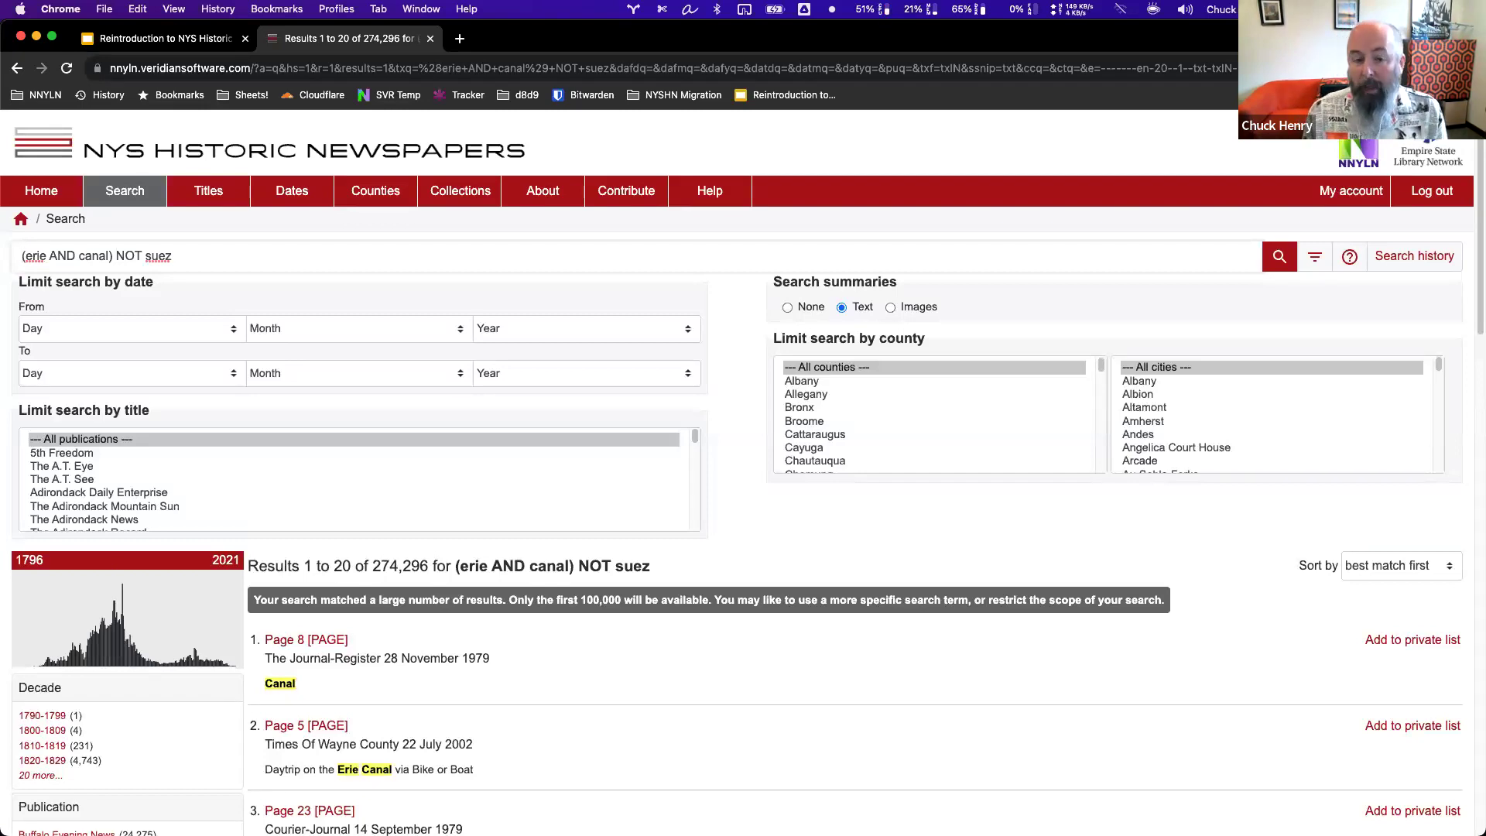
pyautogui.moveTo(181, 263); pyautogui.dragTo(78, 261)
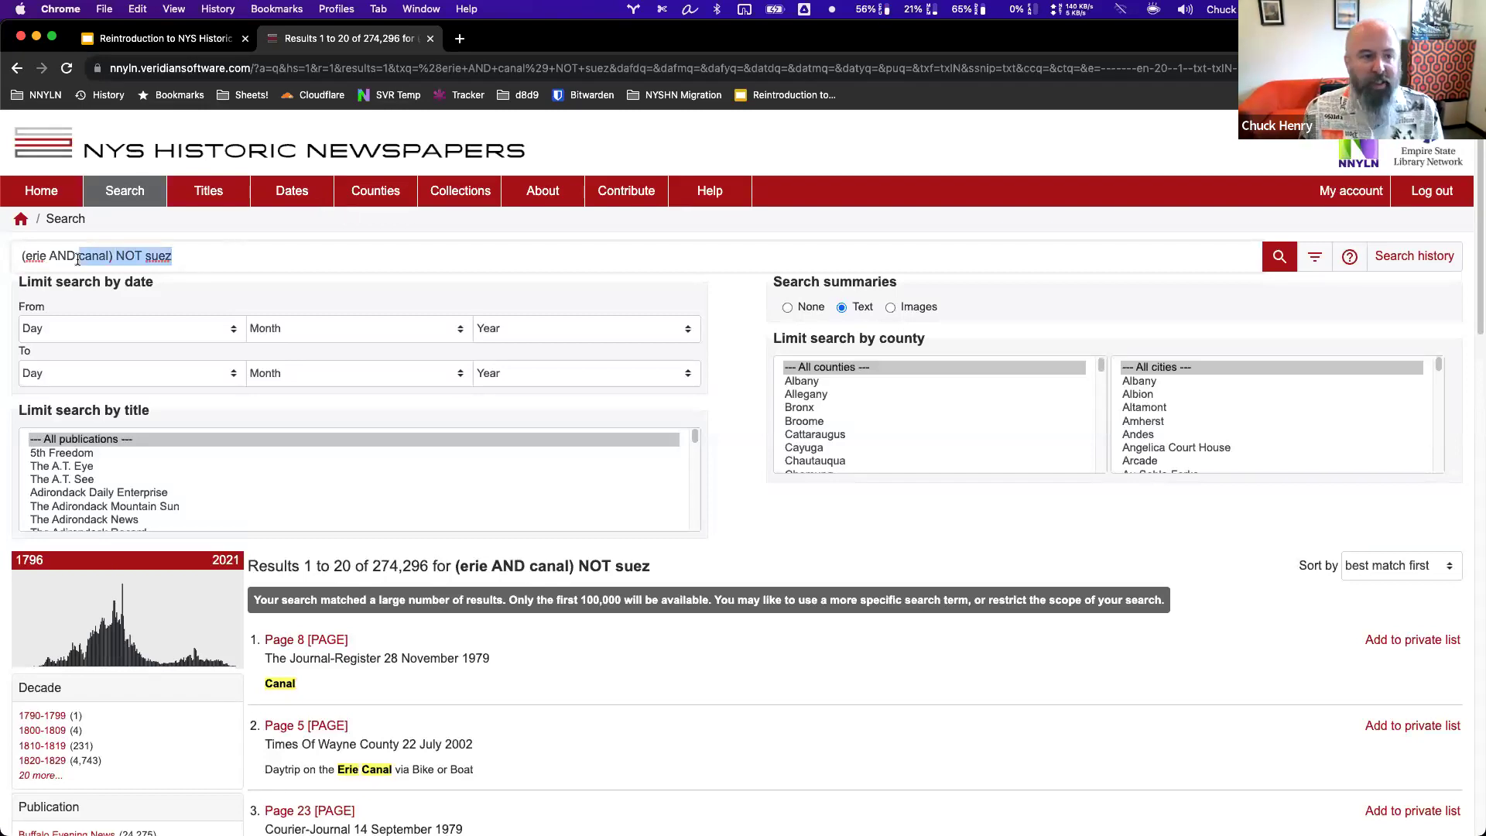
# Replace the query with the person's name in quotes and rerun it for 110 results.
pyautogui.click(175, 259)
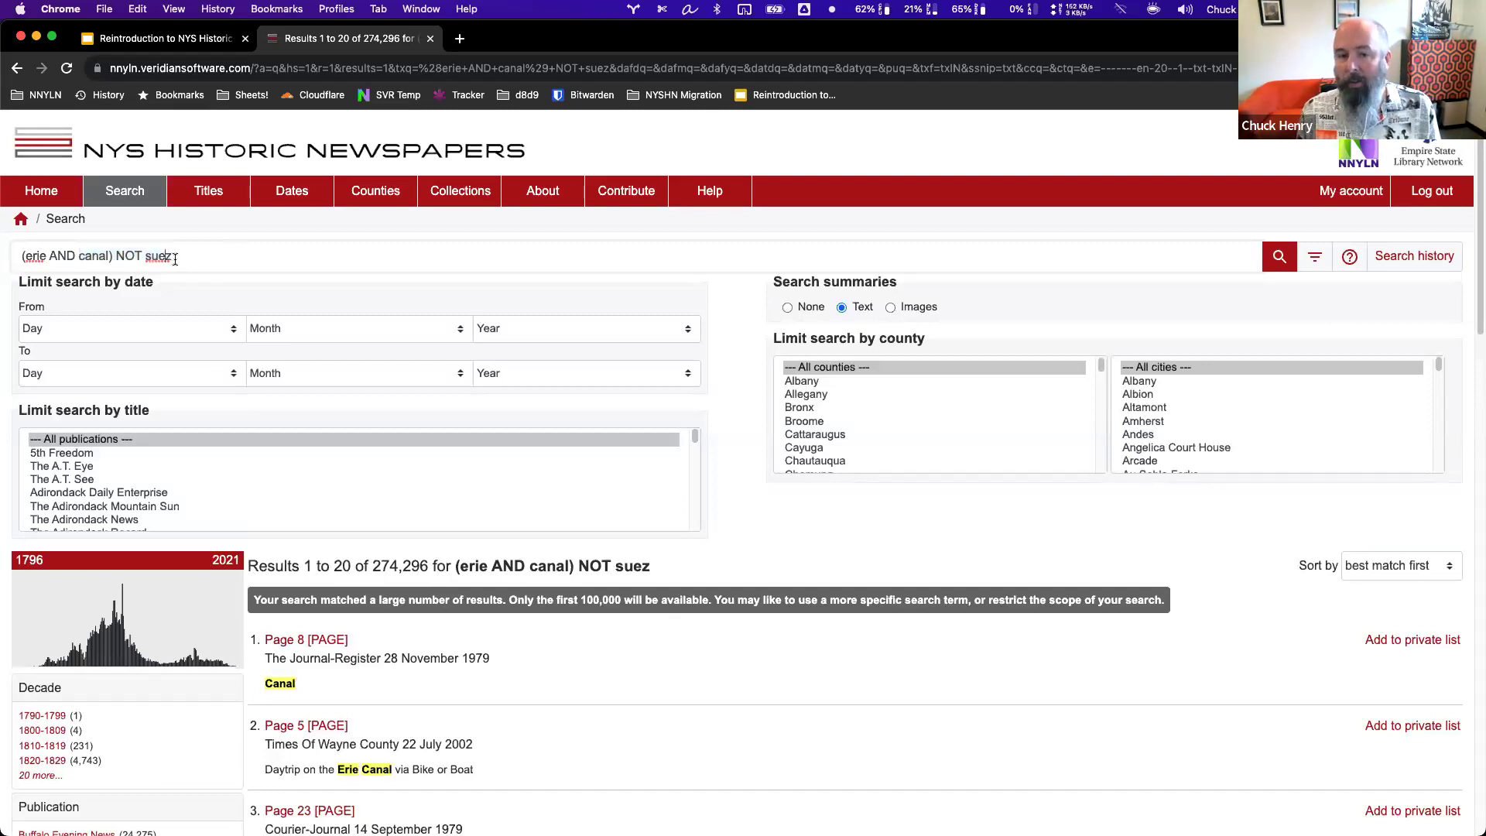
pyautogui.press('super+a')
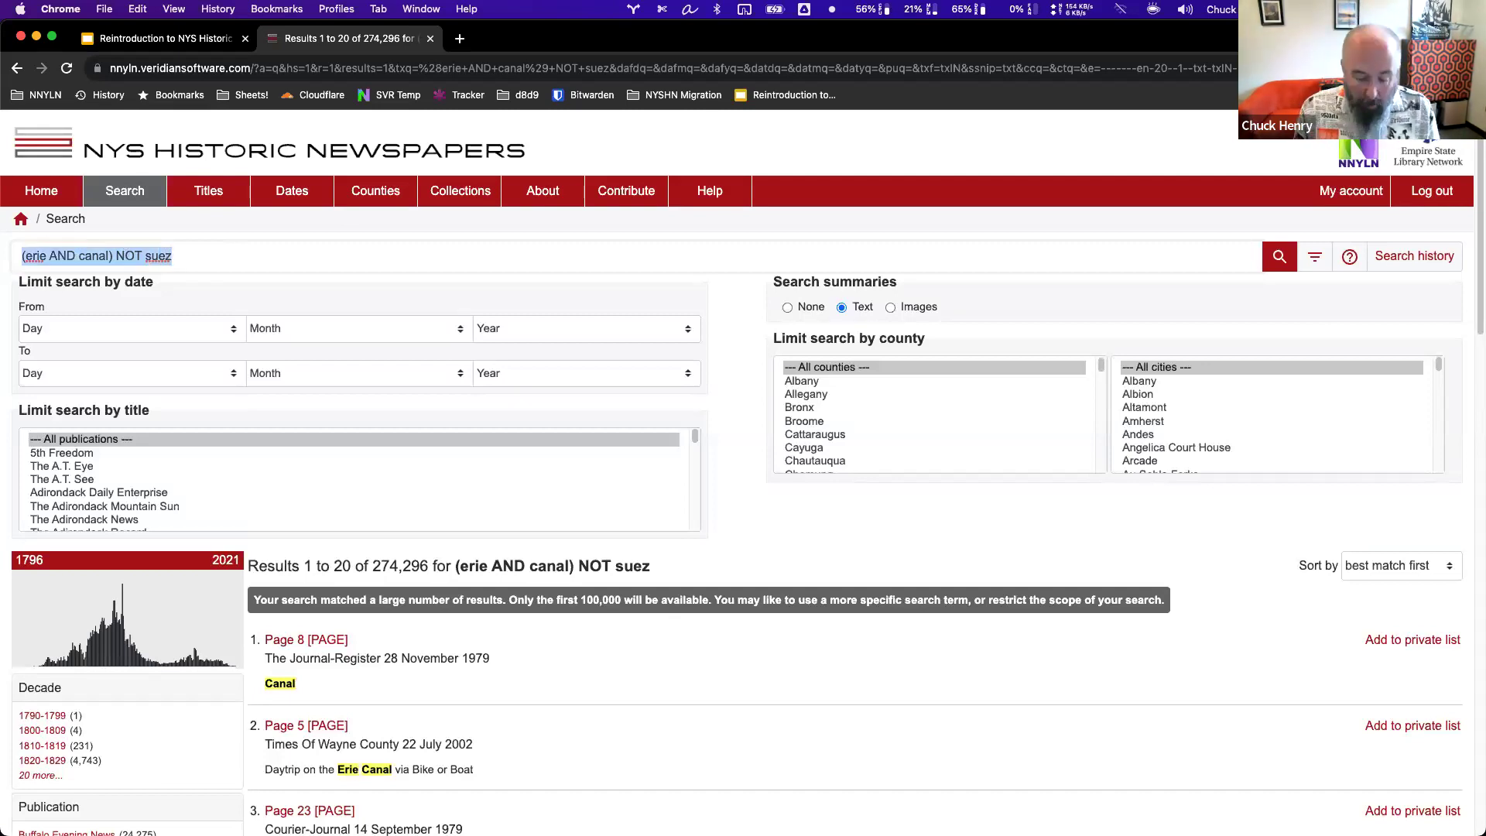
pyautogui.press('BackSpace')
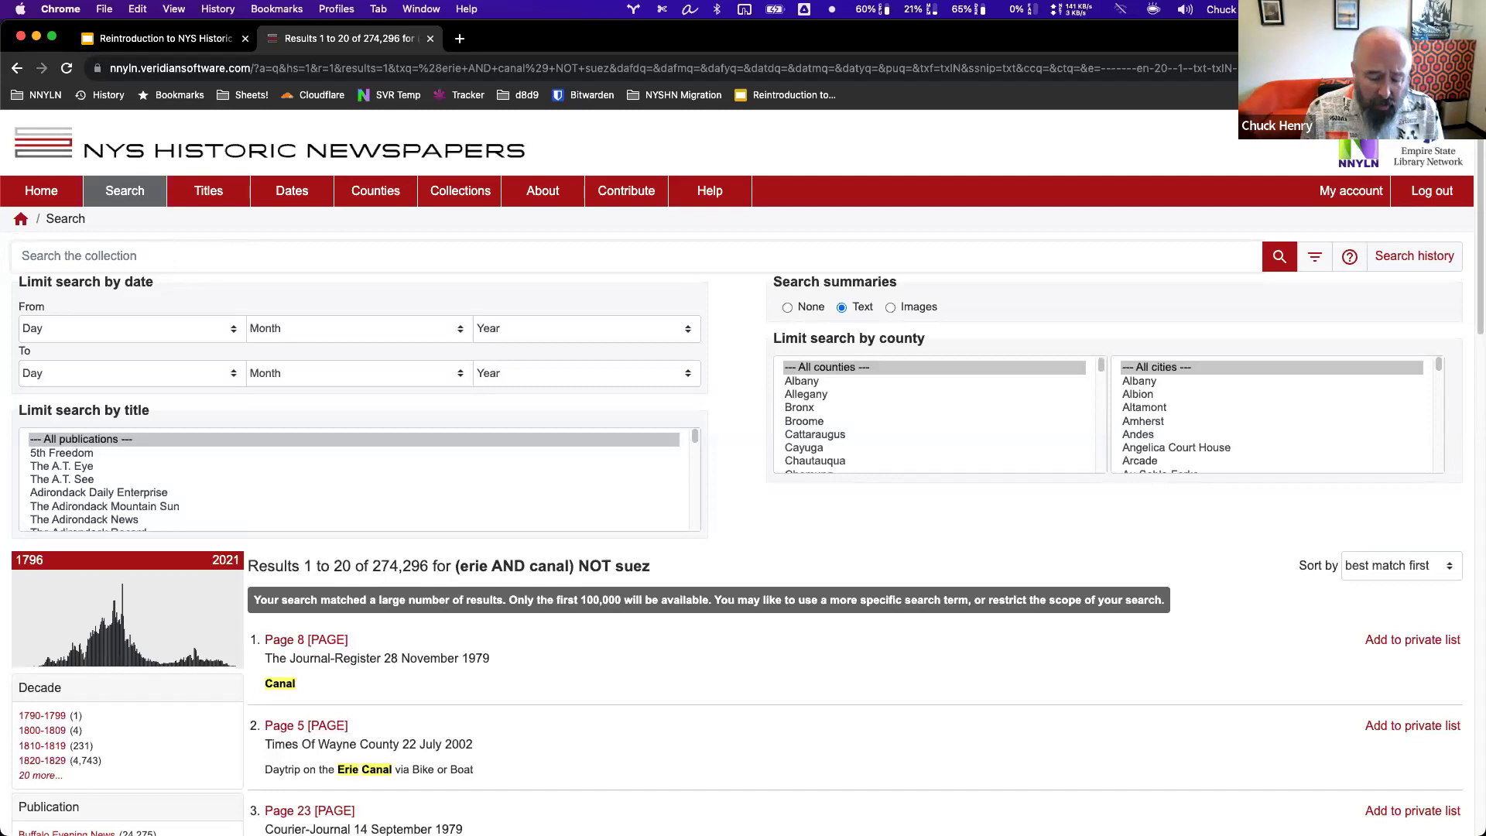
pyautogui.write('"')
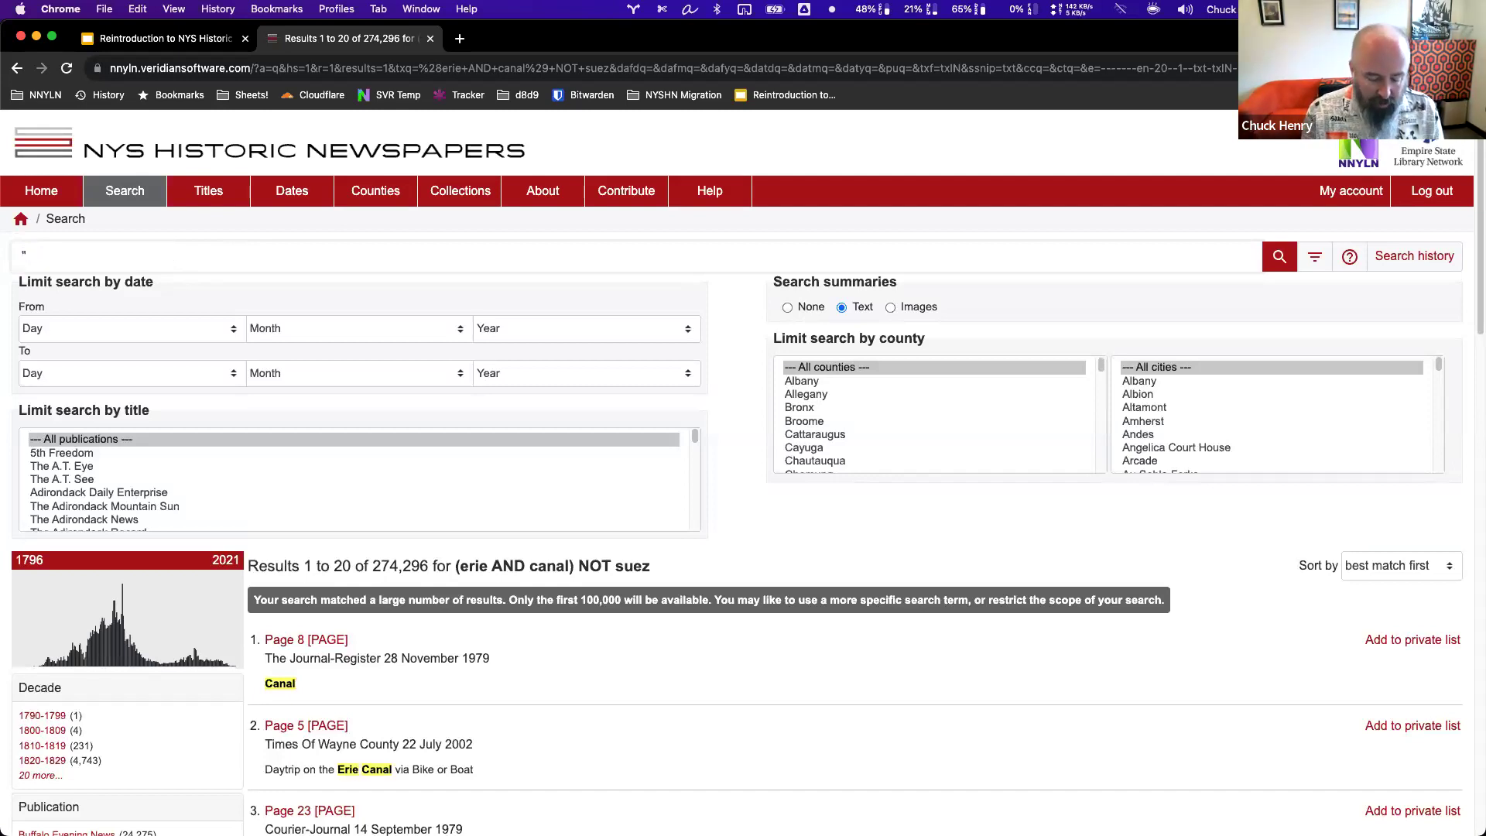
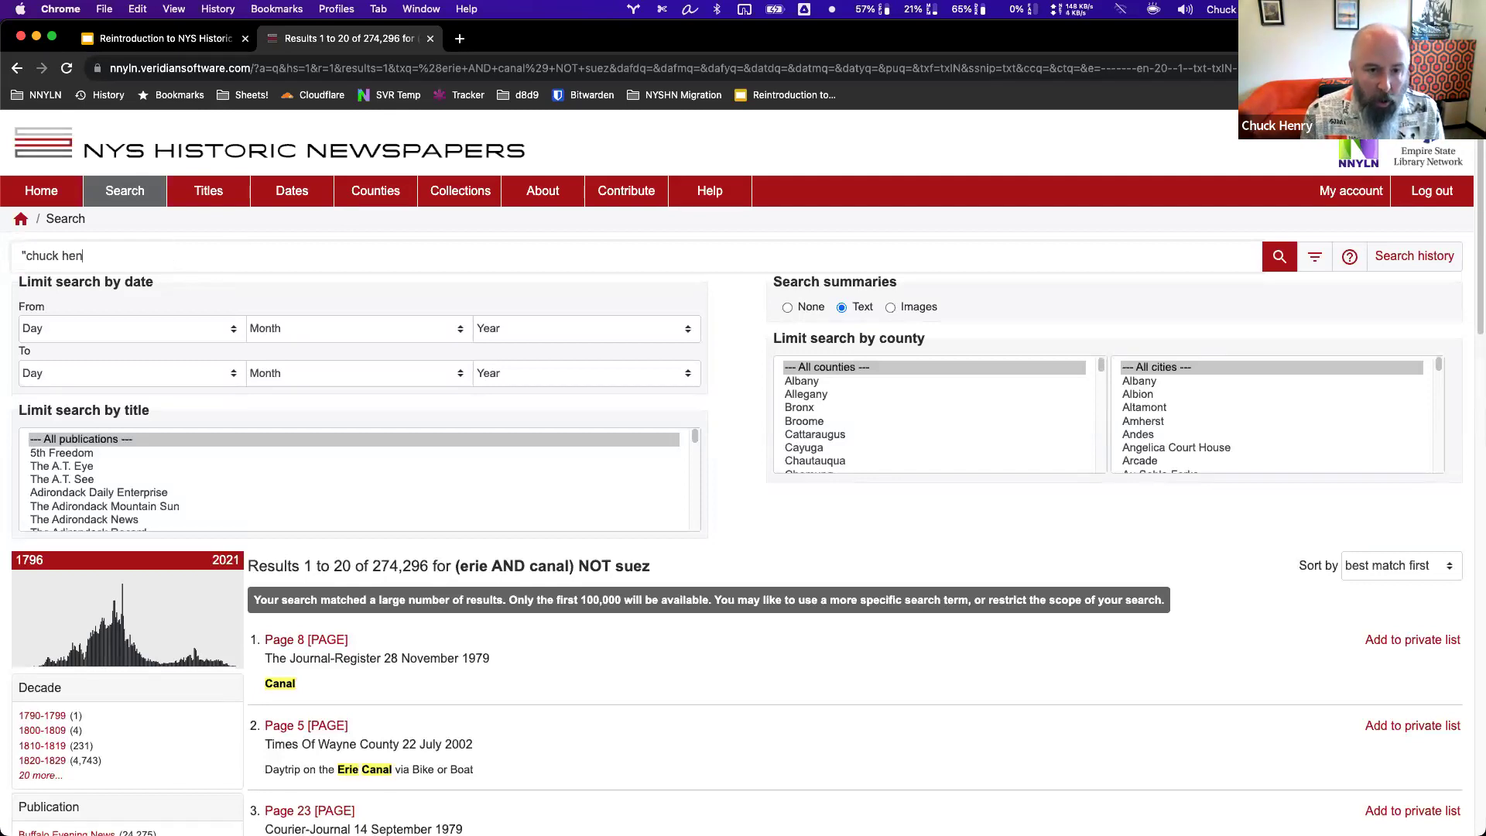
pyautogui.press('Return')
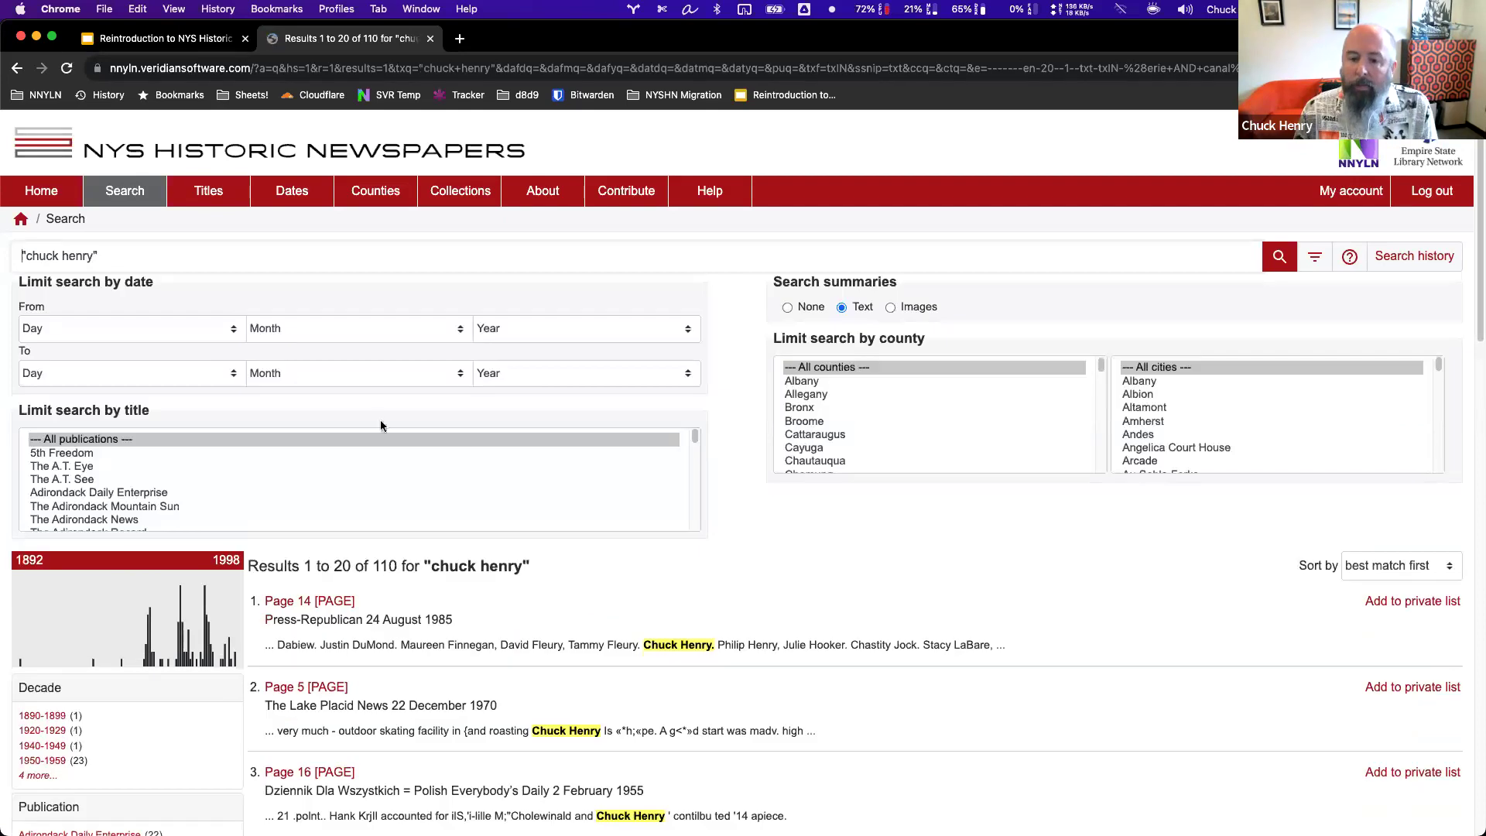
# Highlight the matched name and the neighbouring name in the first result snippet.
pyautogui.scroll(-3, 747, 579)
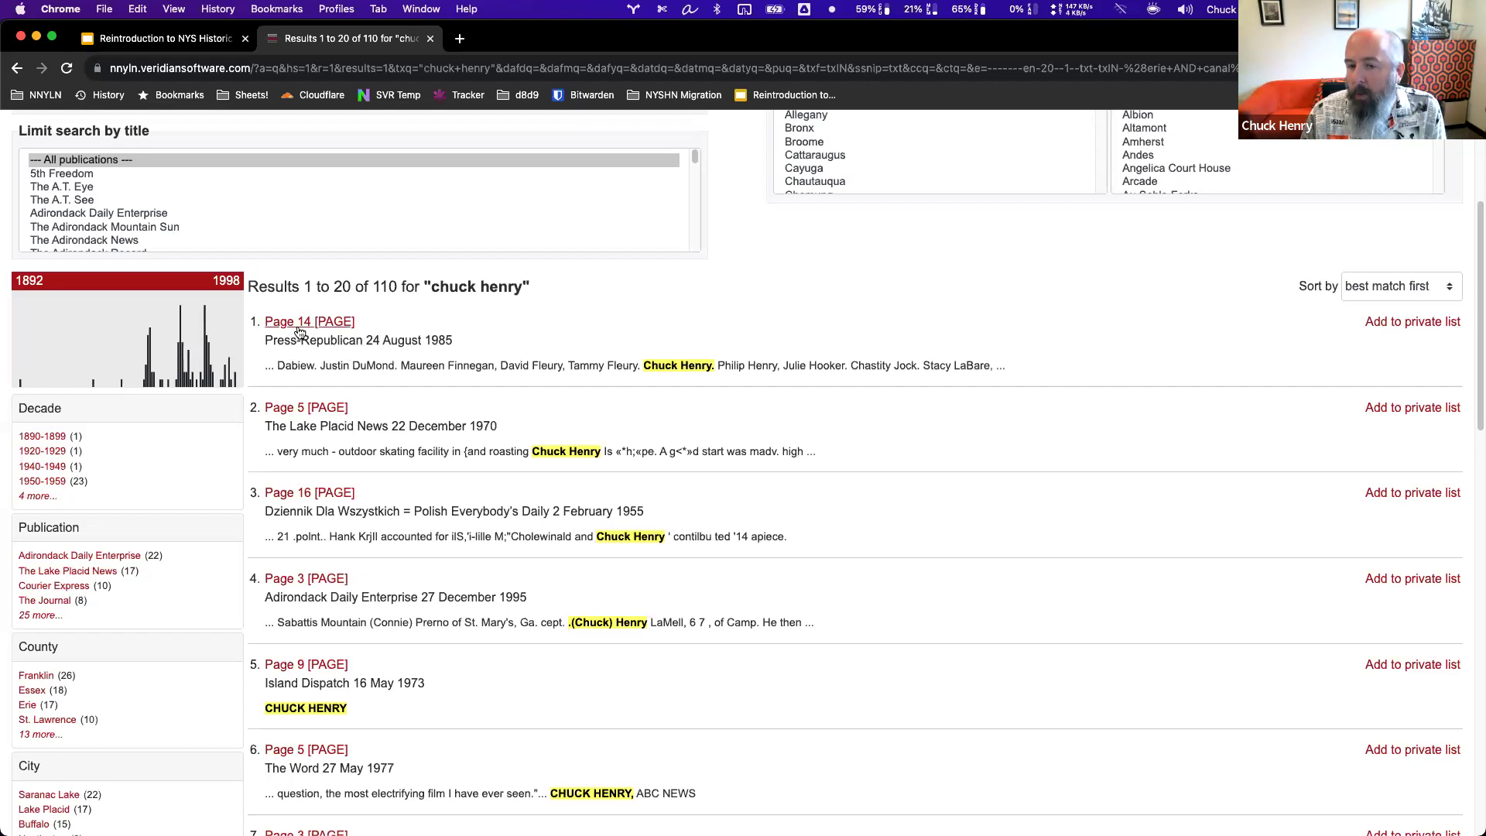
pyautogui.moveTo(657, 370); pyautogui.dragTo(709, 370)
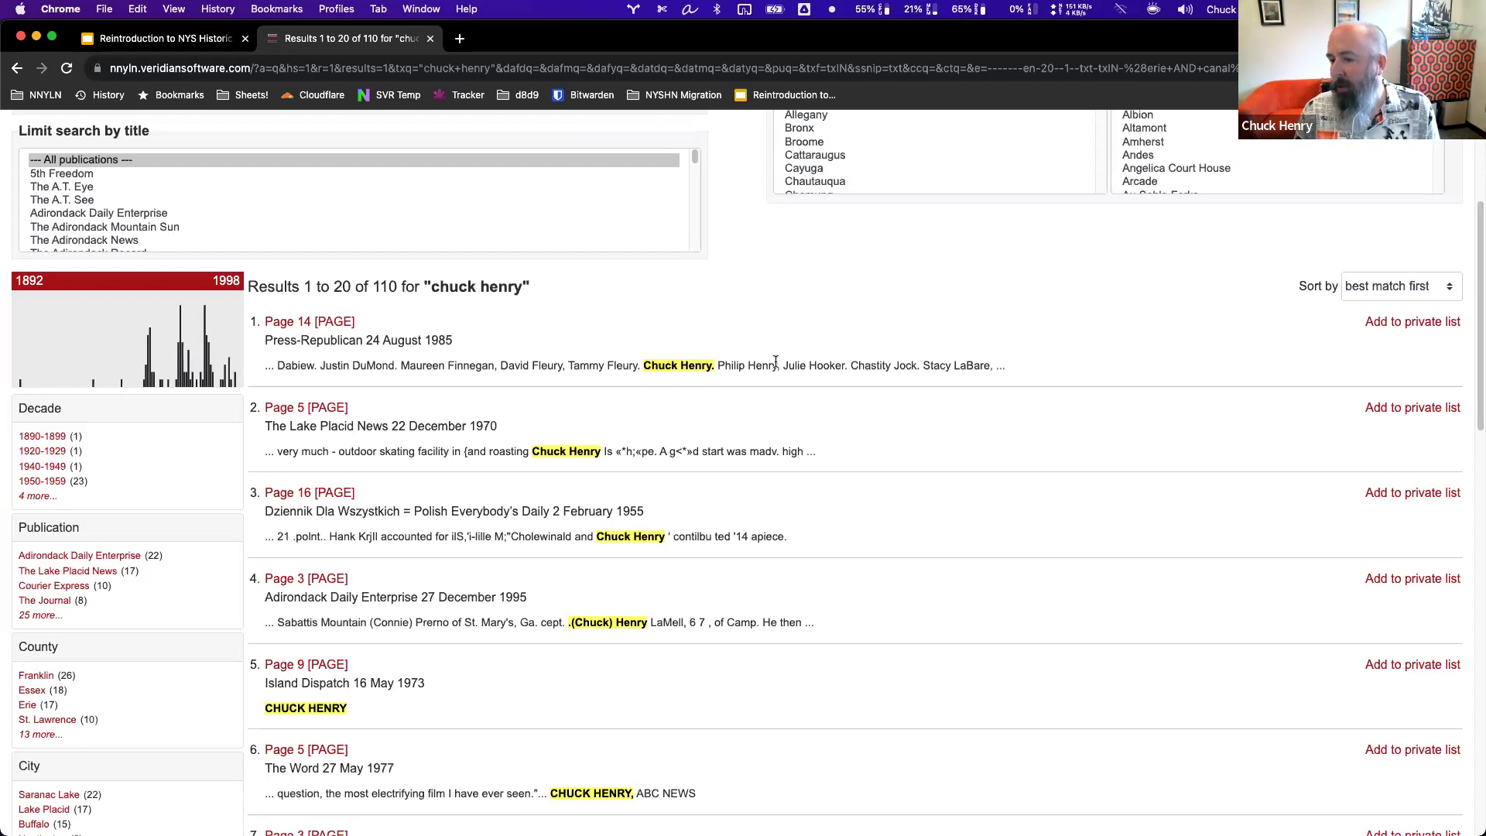
pyautogui.moveTo(777, 365); pyautogui.dragTo(717, 363)
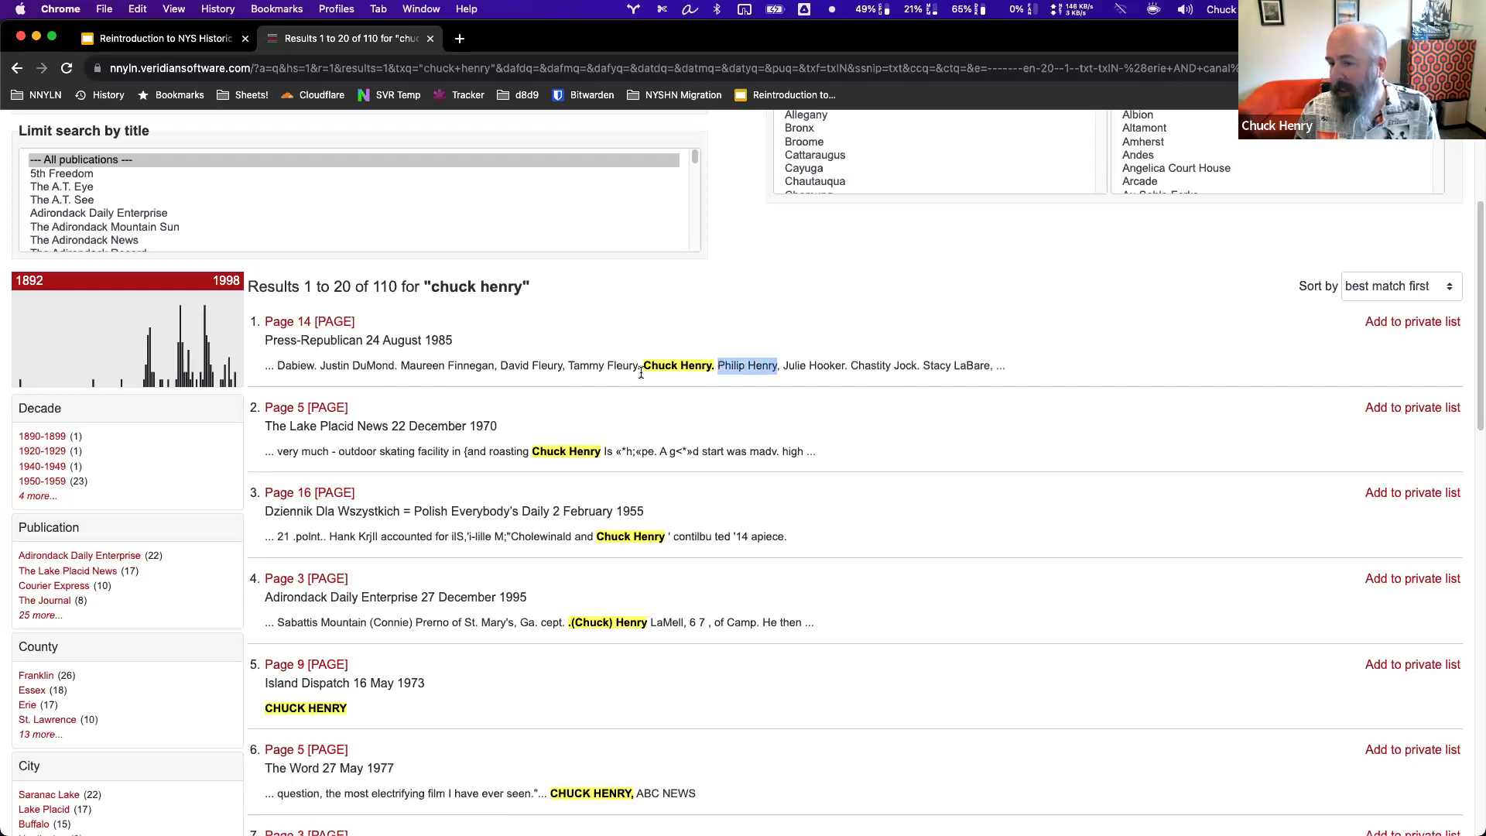
# Open page 14 of the 24 August 1985 Press-Republican from the search results.
pyautogui.click(318, 322)
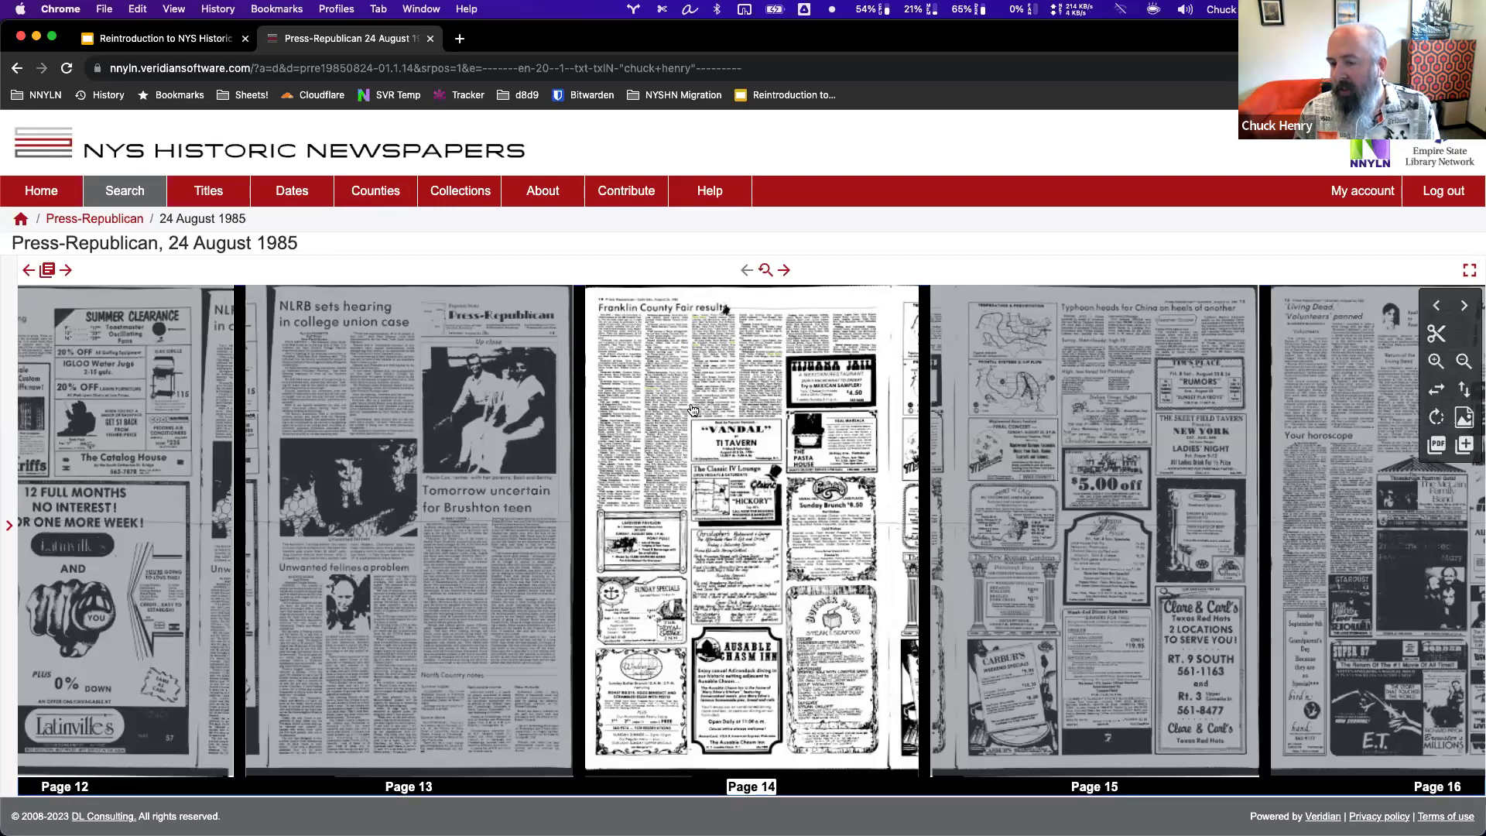
pyautogui.scroll(3, 684, 432)
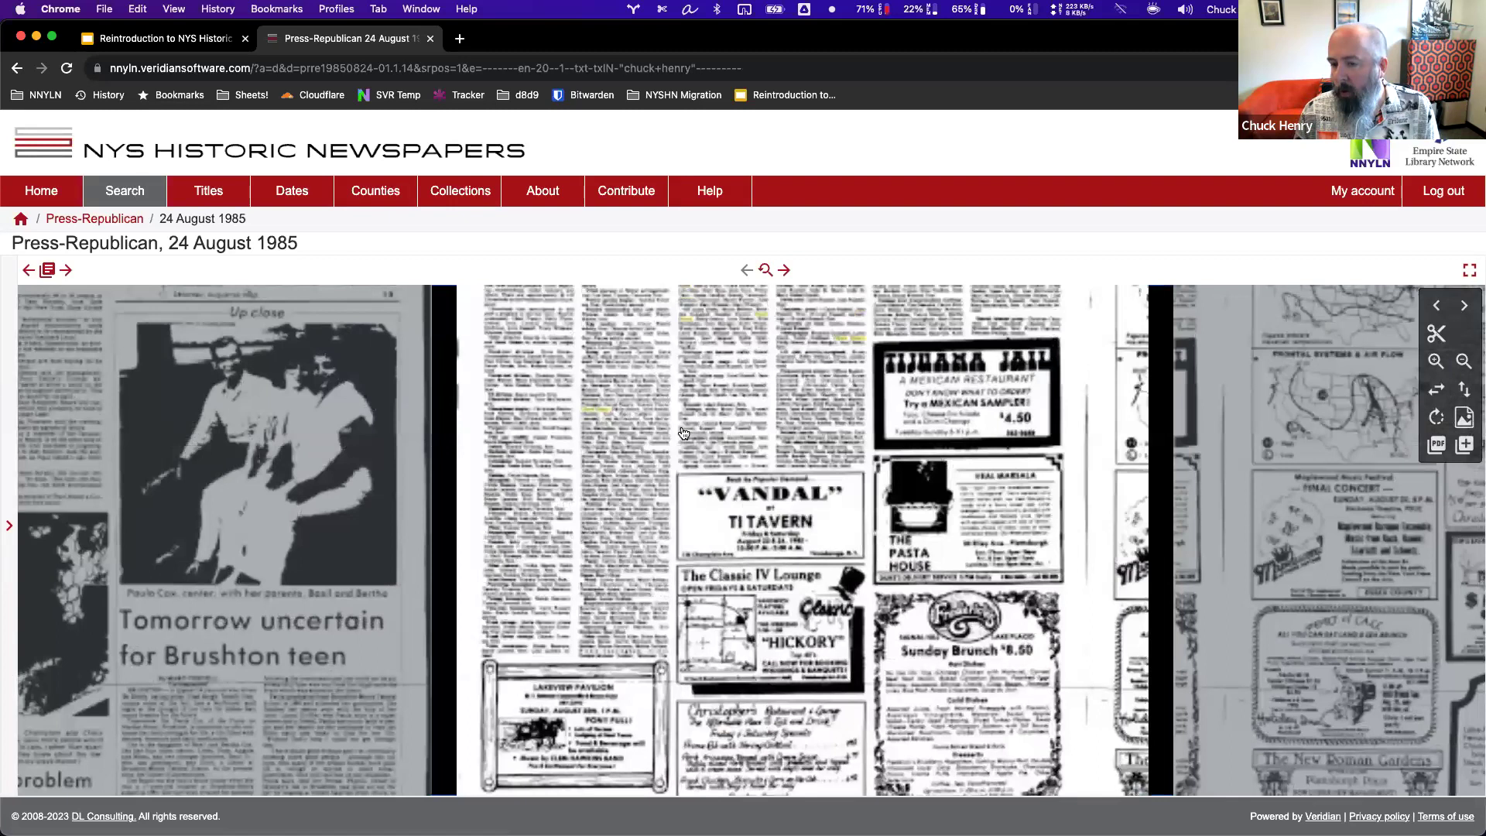
pyautogui.scroll(5, 481, 567)
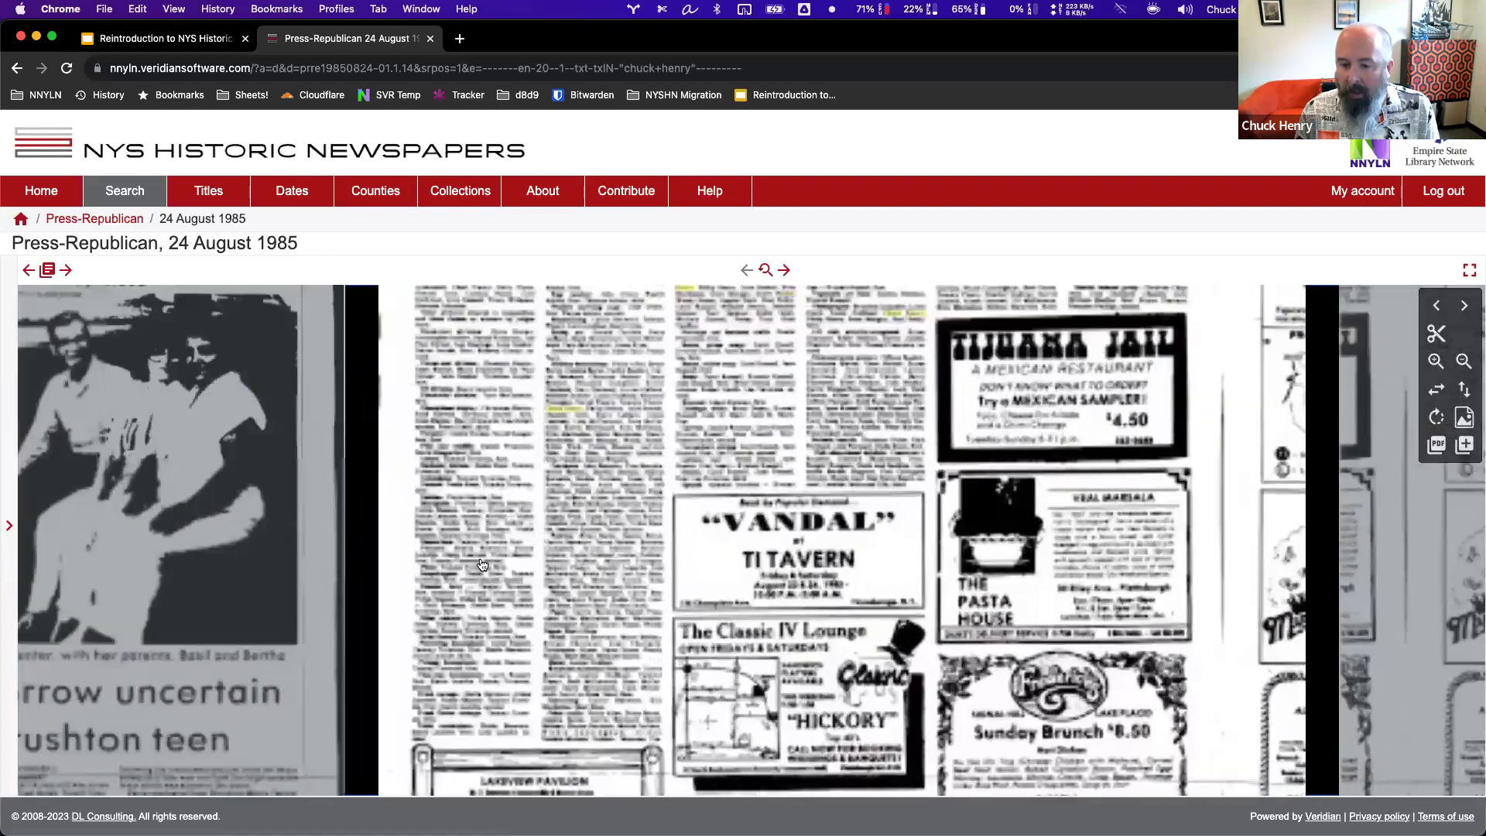
pyautogui.scroll(5, 532, 470)
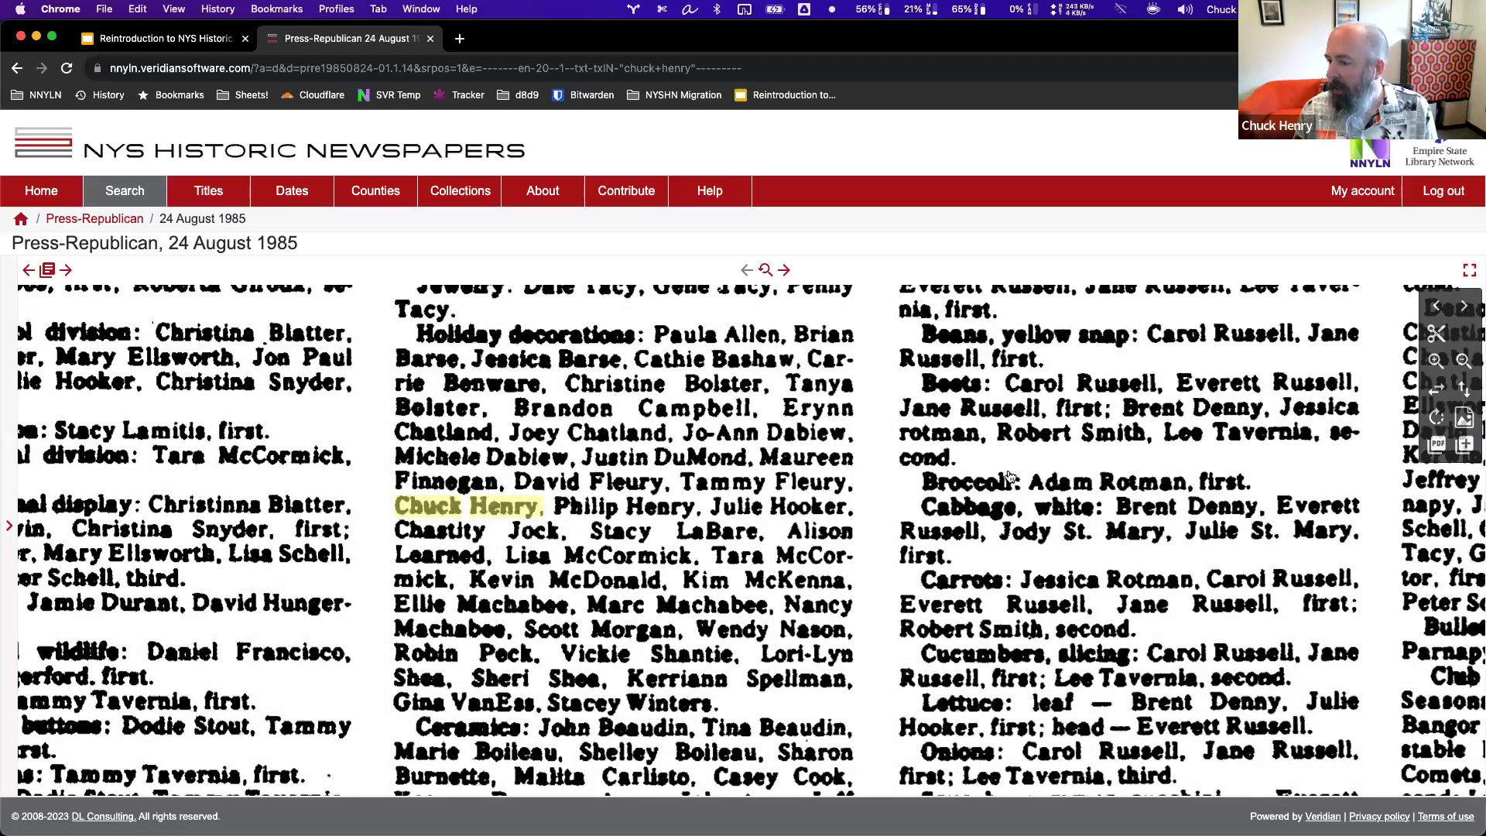
pyautogui.scroll(-2, 741, 511)
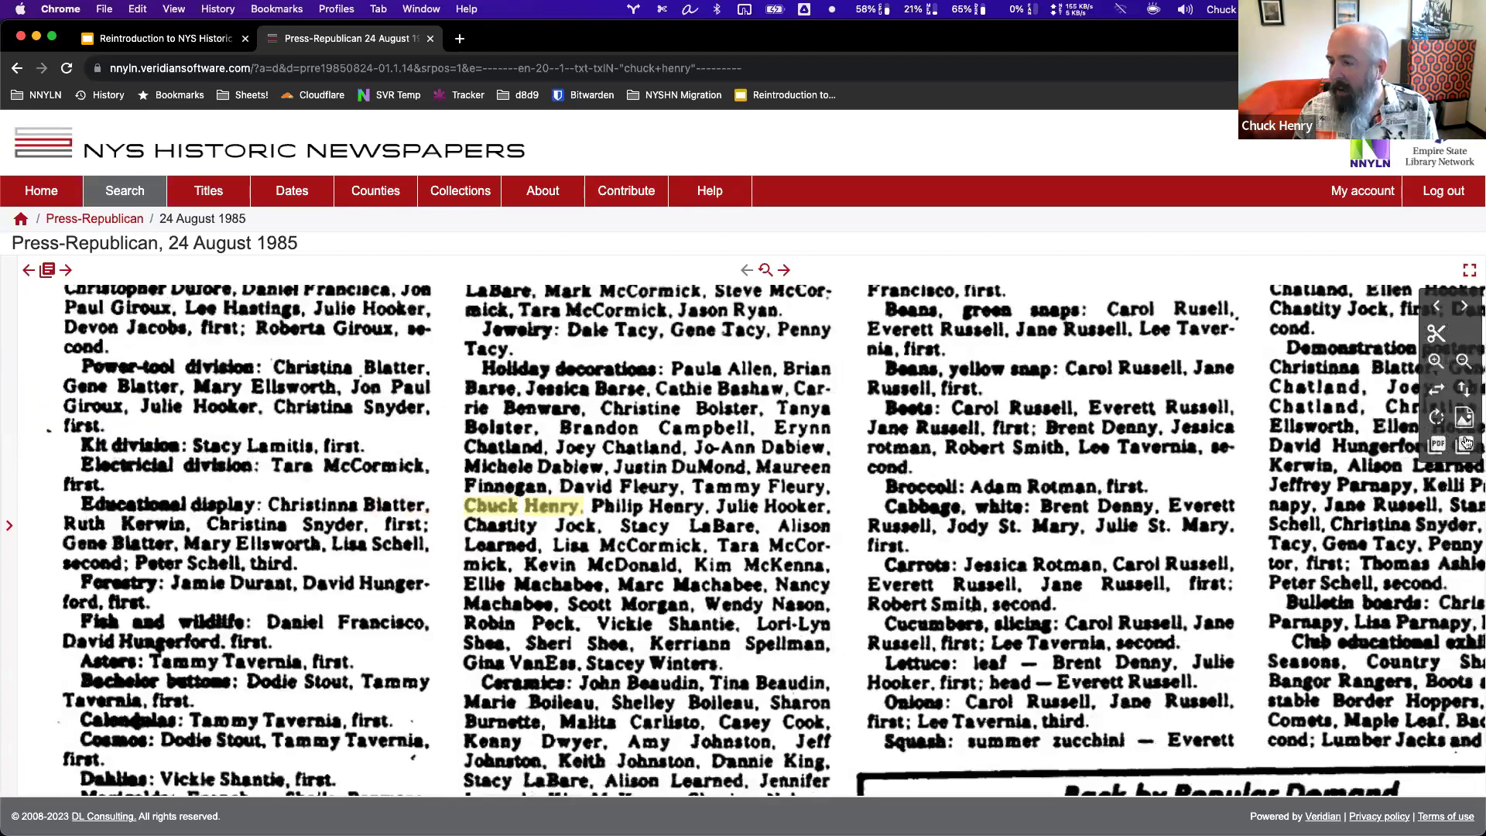
# Zoom out and back in on the page's award listings.
pyautogui.click(1465, 364)
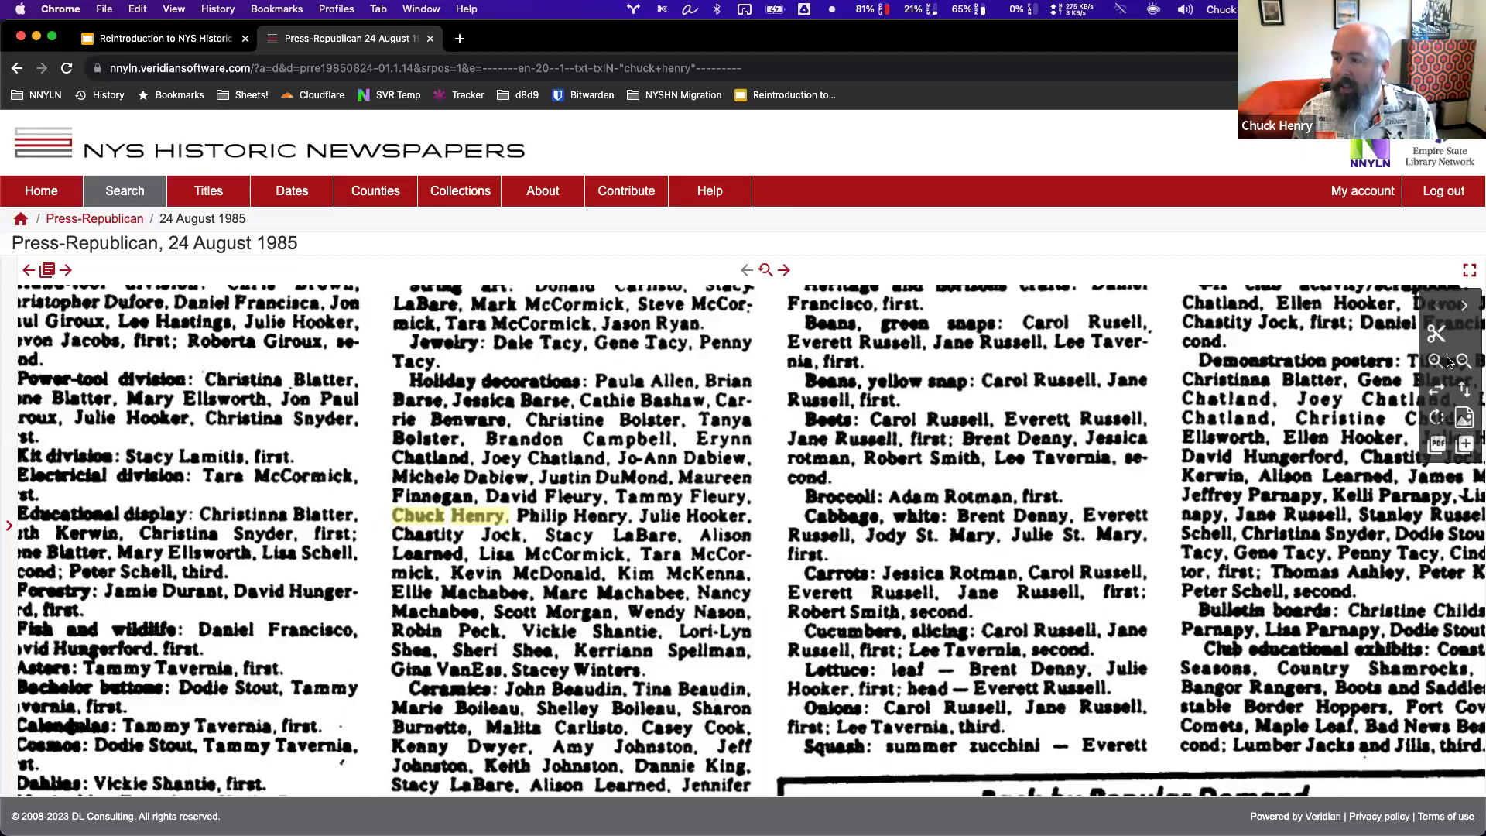
pyautogui.click(1460, 364)
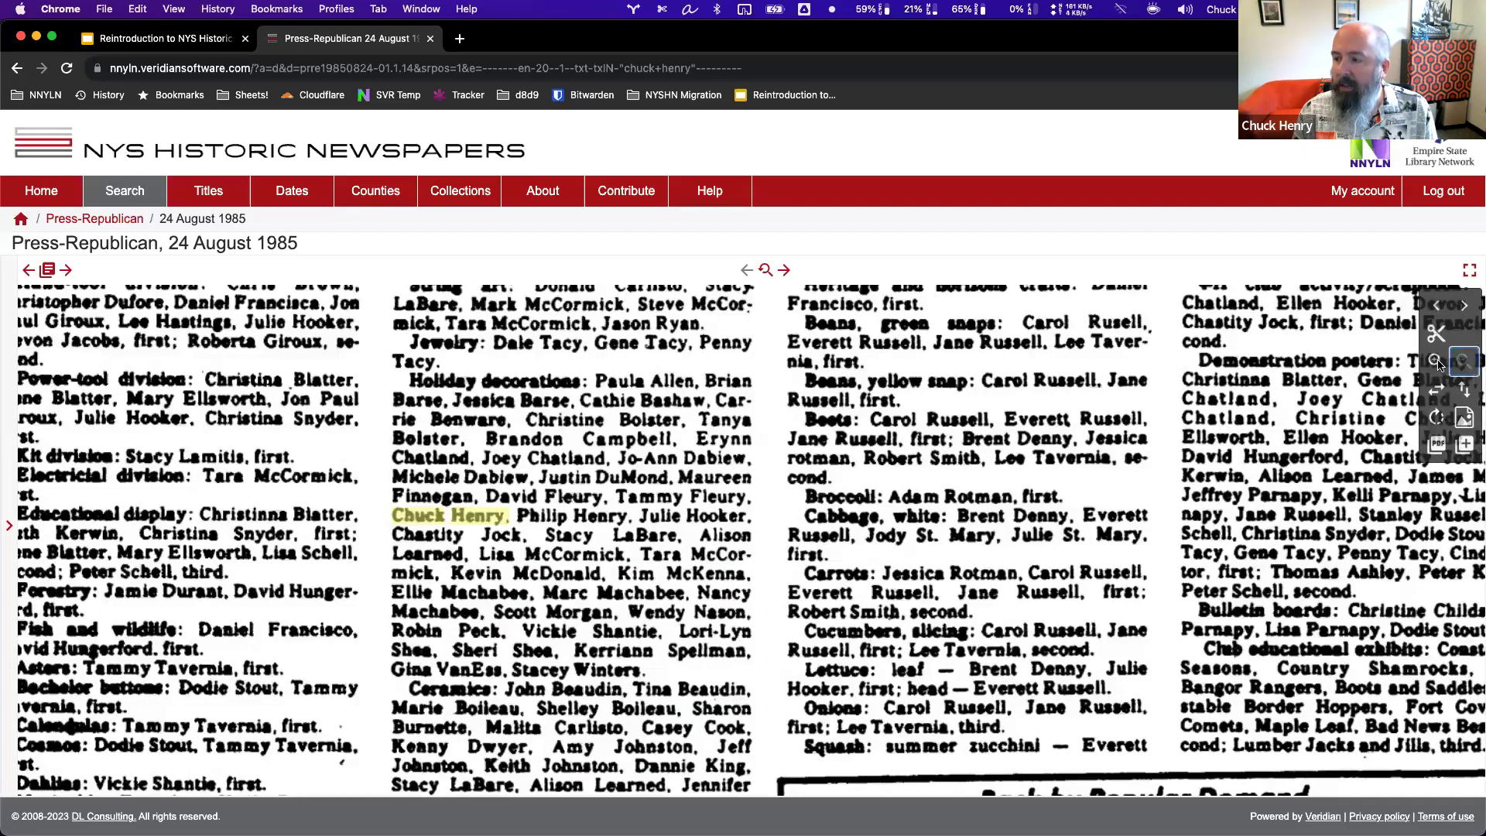
pyautogui.click(1439, 362)
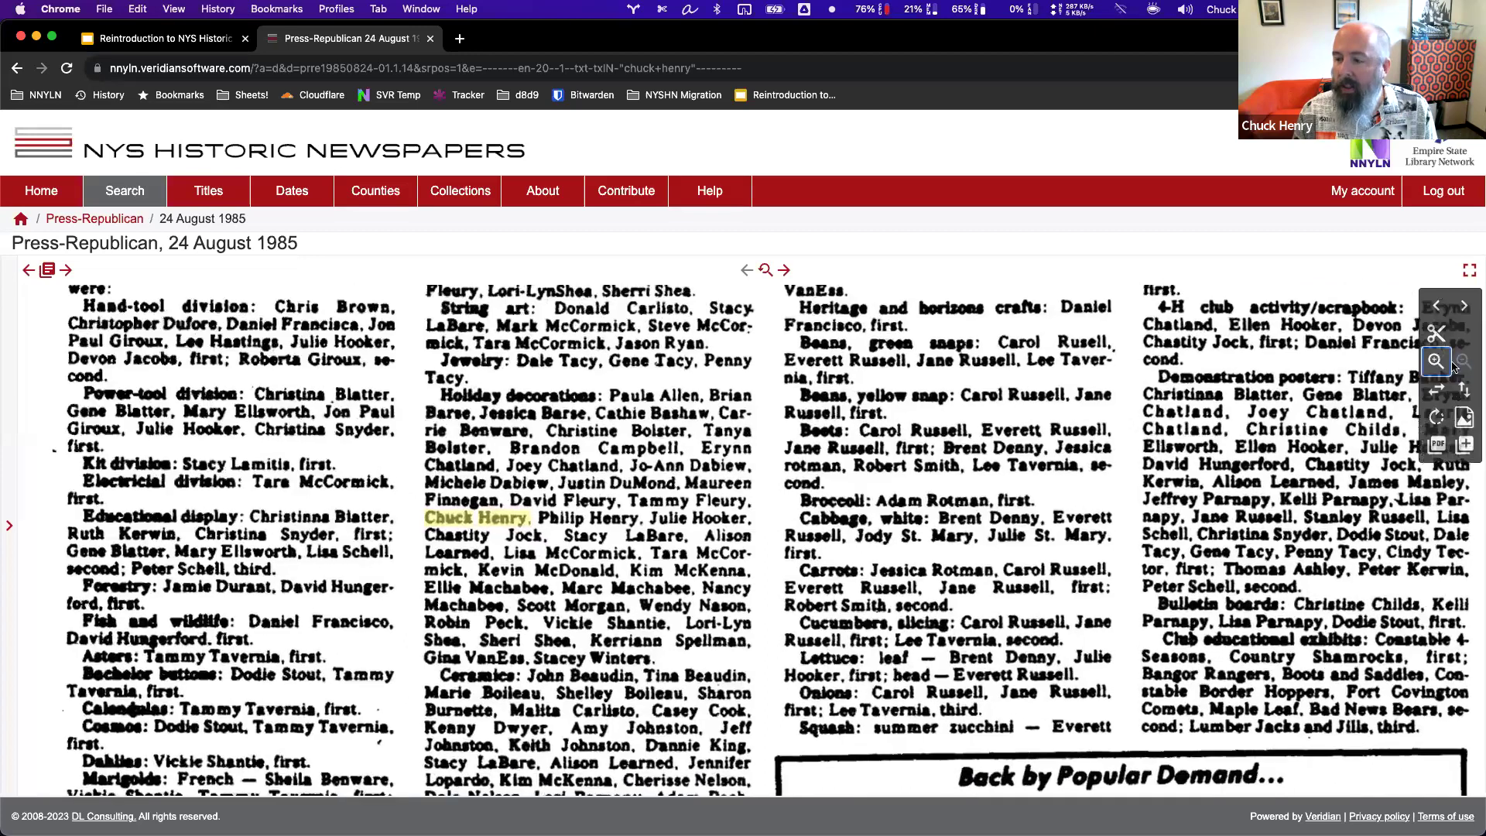
pyautogui.click(1436, 339)
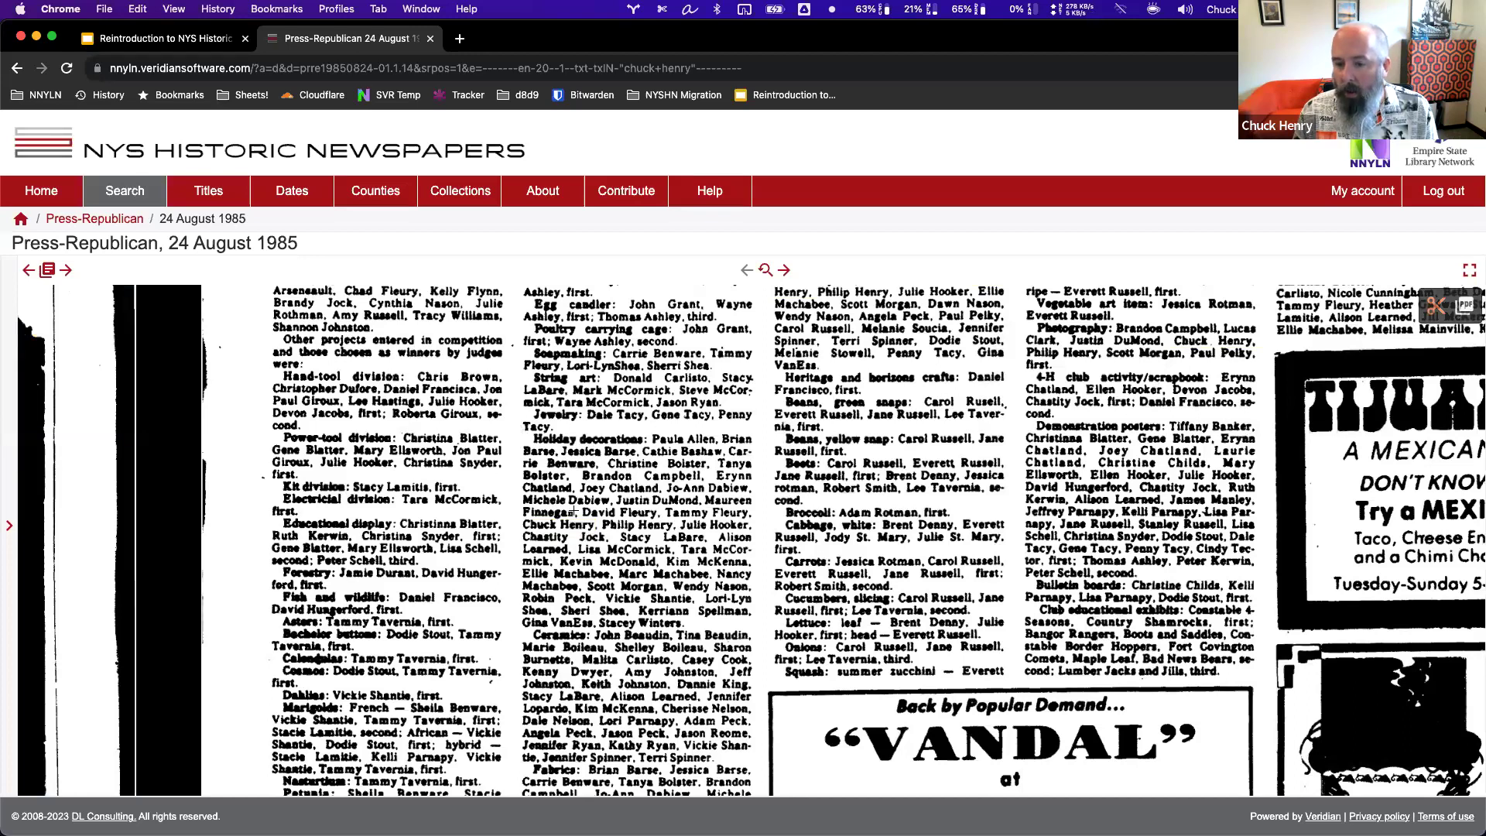
# Clip the Holiday decorations paragraph as an image, then return to the full page viewer.
pyautogui.moveTo(520, 431); pyautogui.dragTo(754, 629)
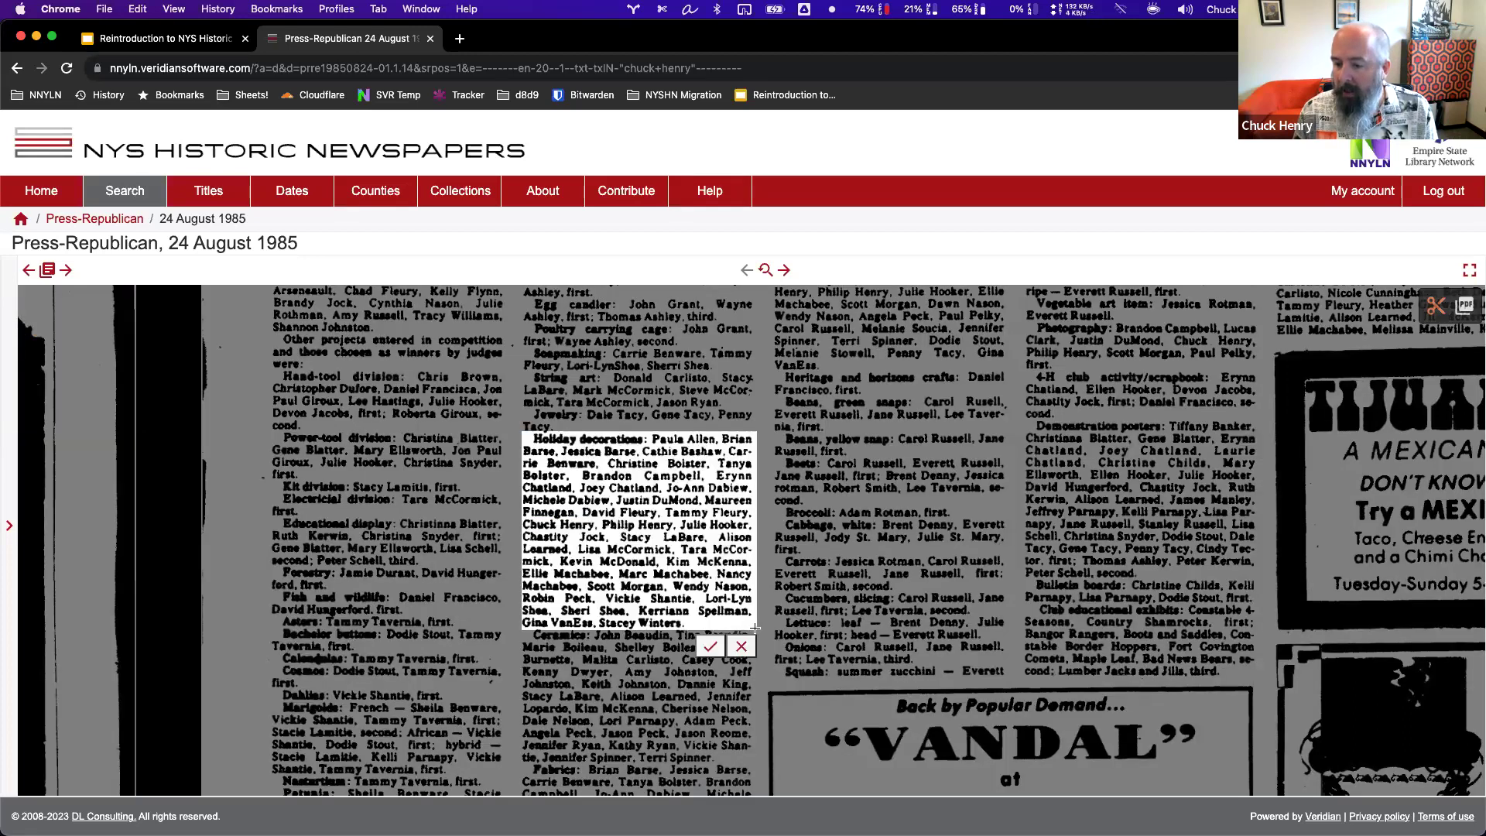
pyautogui.click(711, 648)
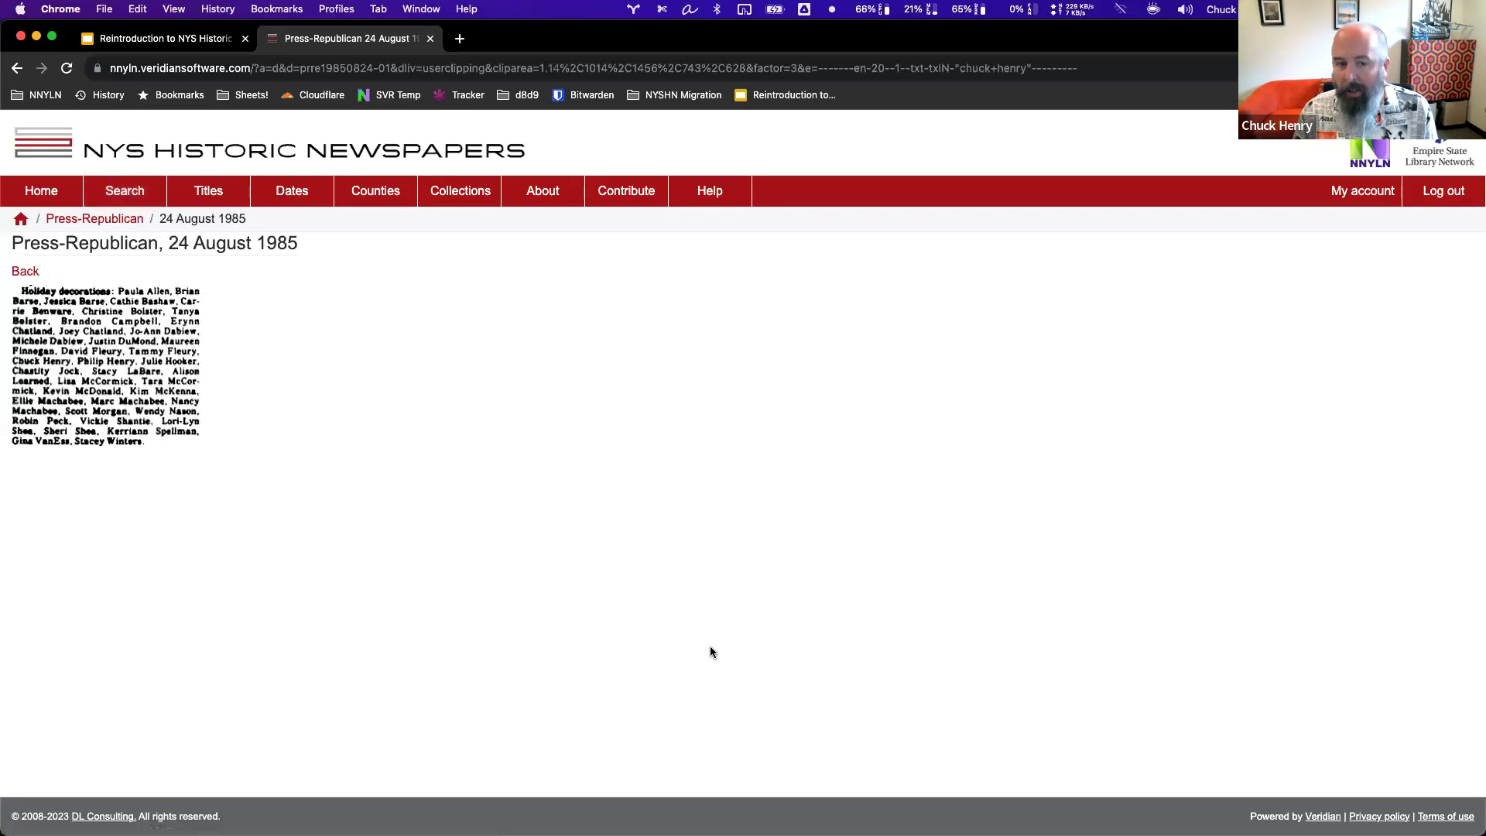
pyautogui.rightClick(124, 356)
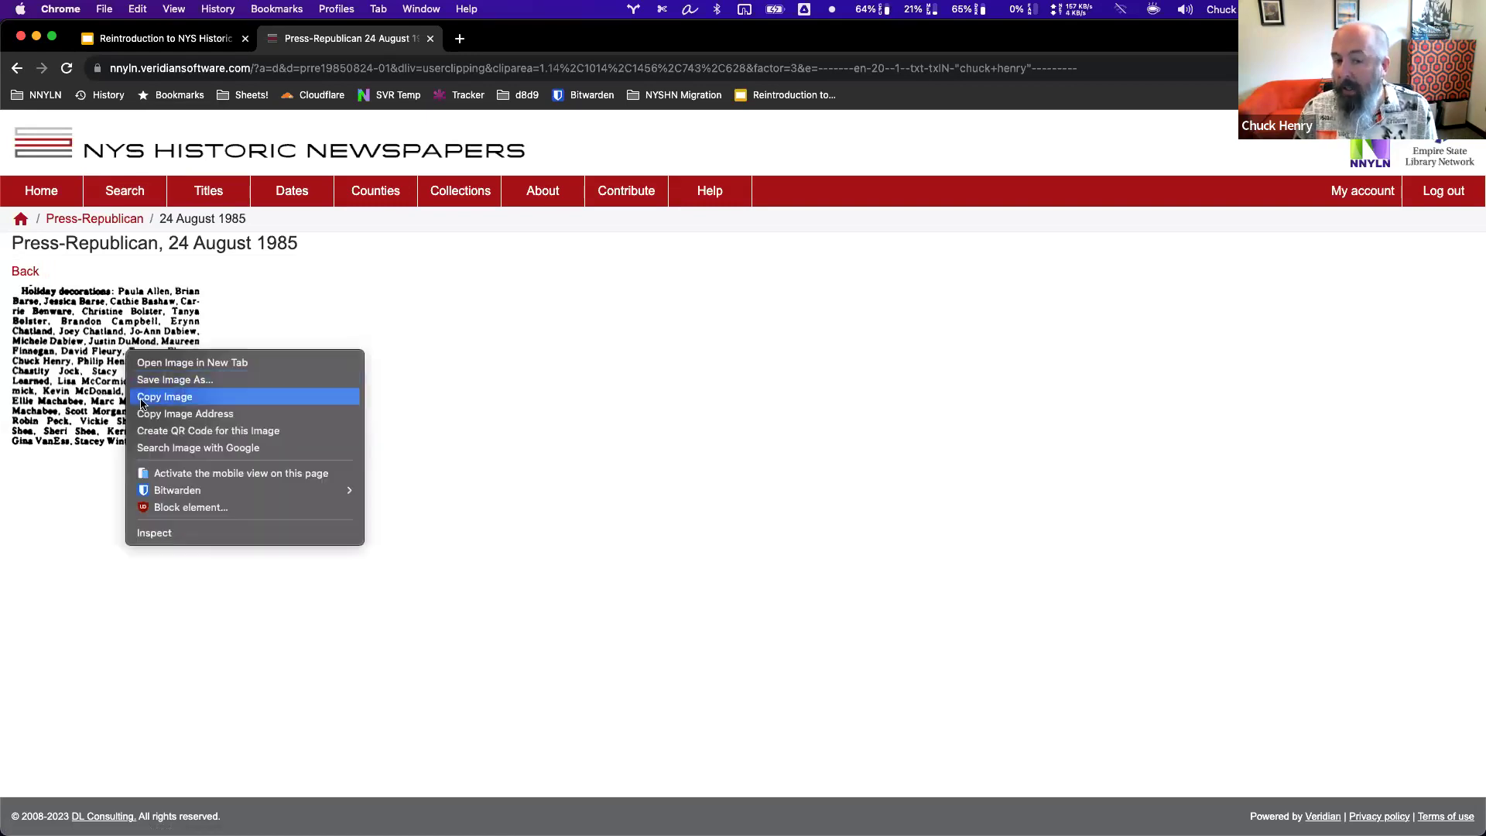
pyautogui.click(347, 297)
pyautogui.click(25, 272)
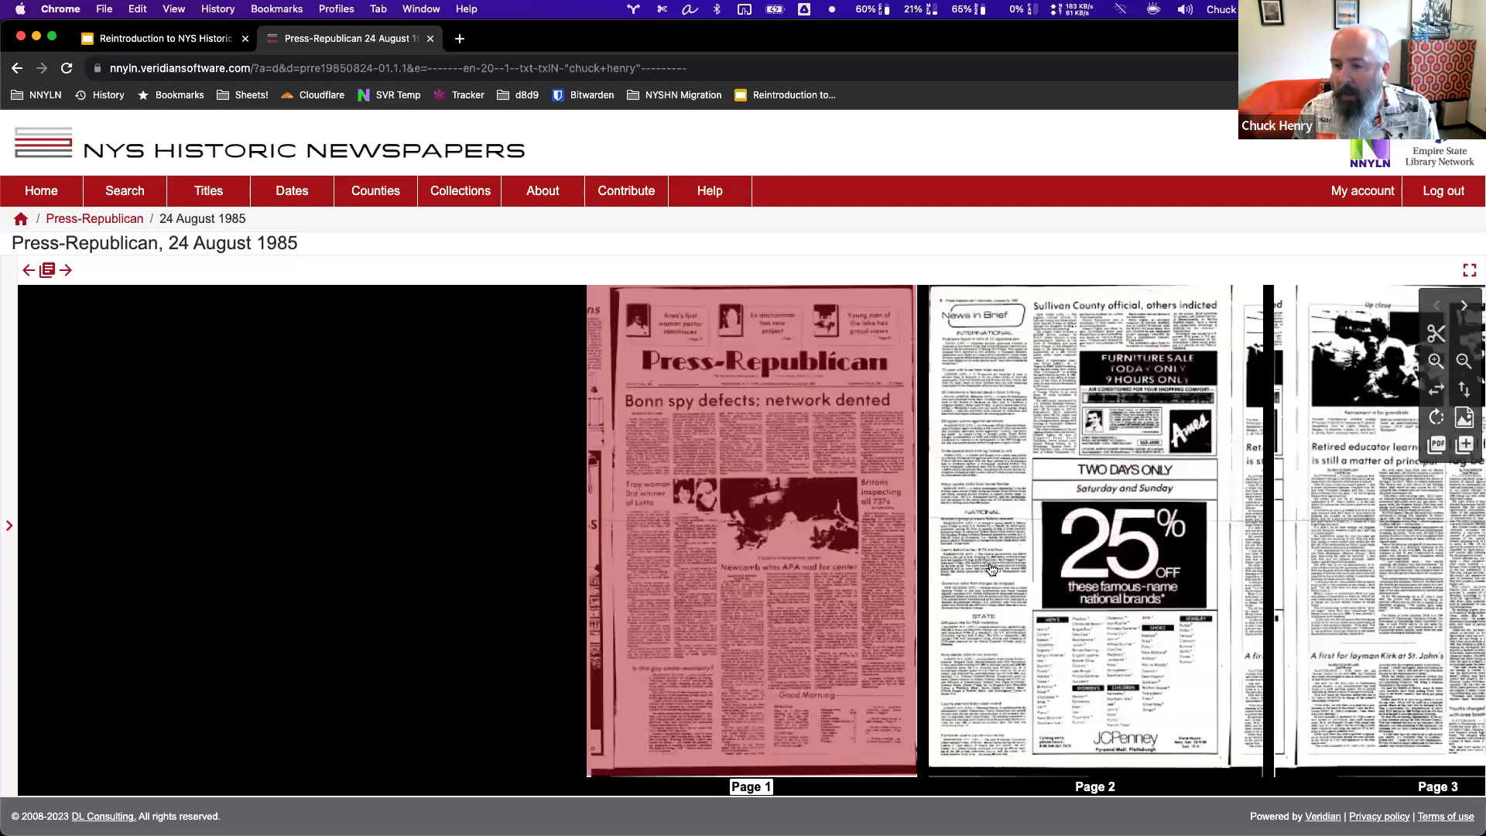
# Page through the issue from Page 2 to Page 6 with the Franklin County Fair results.
pyautogui.click(1155, 529)
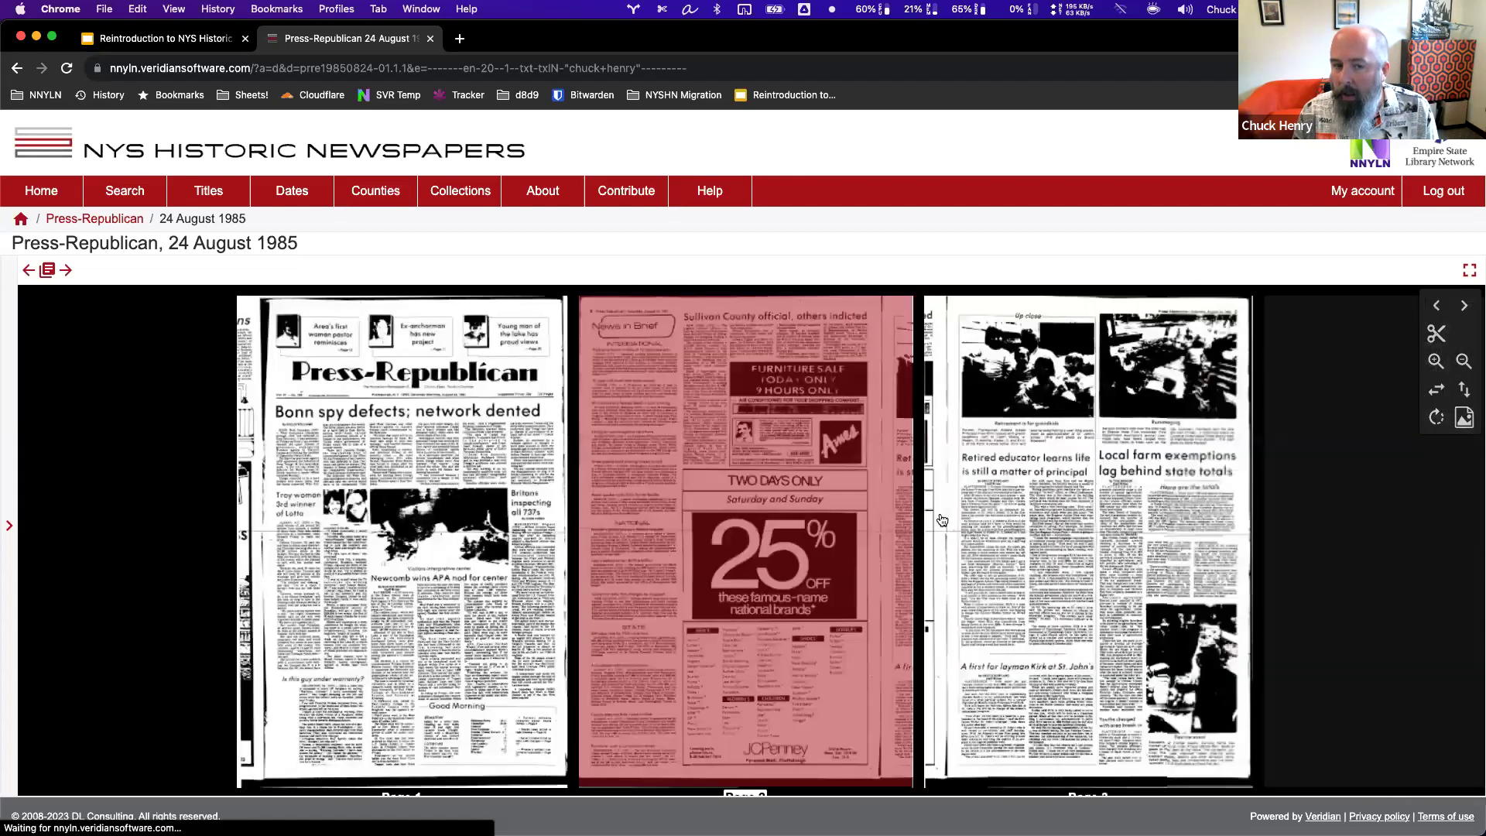
pyautogui.moveTo(942, 520); pyautogui.dragTo(859, 503)
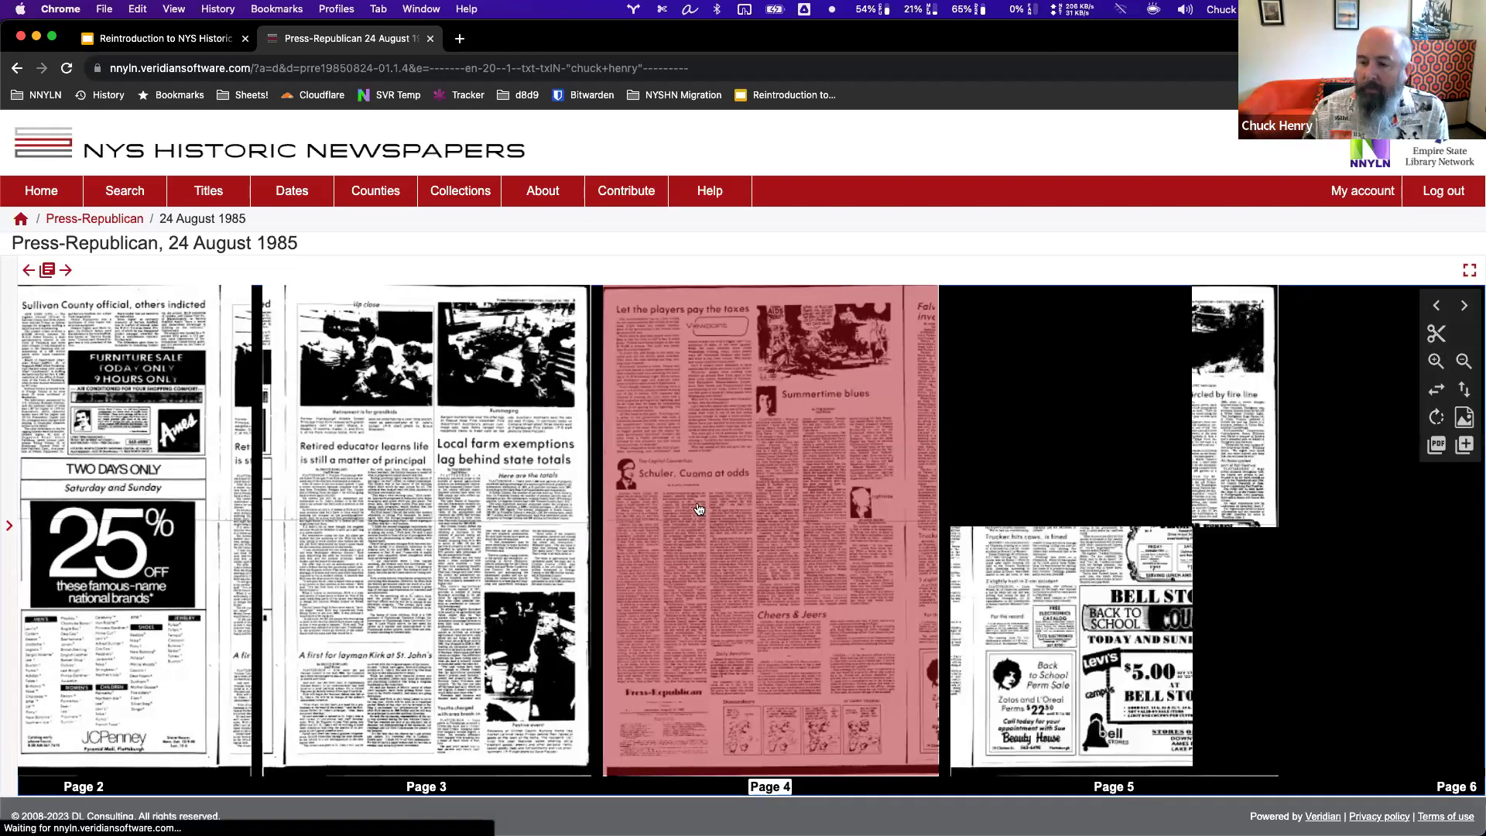
pyautogui.hscroll(2, 698, 509)
pyautogui.hscroll(1, 699, 509)
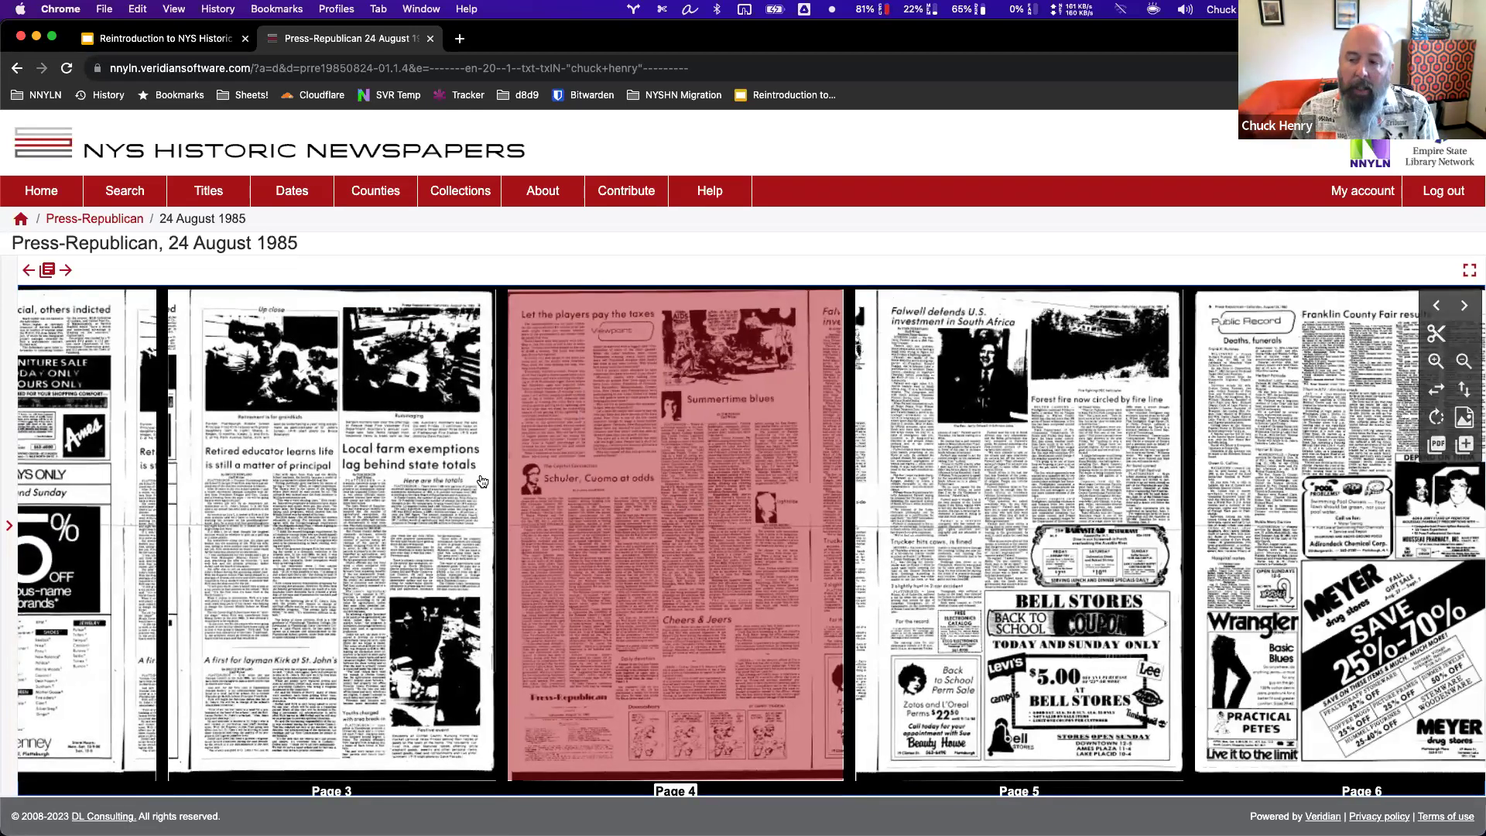
pyautogui.hscroll(6, 603, 483)
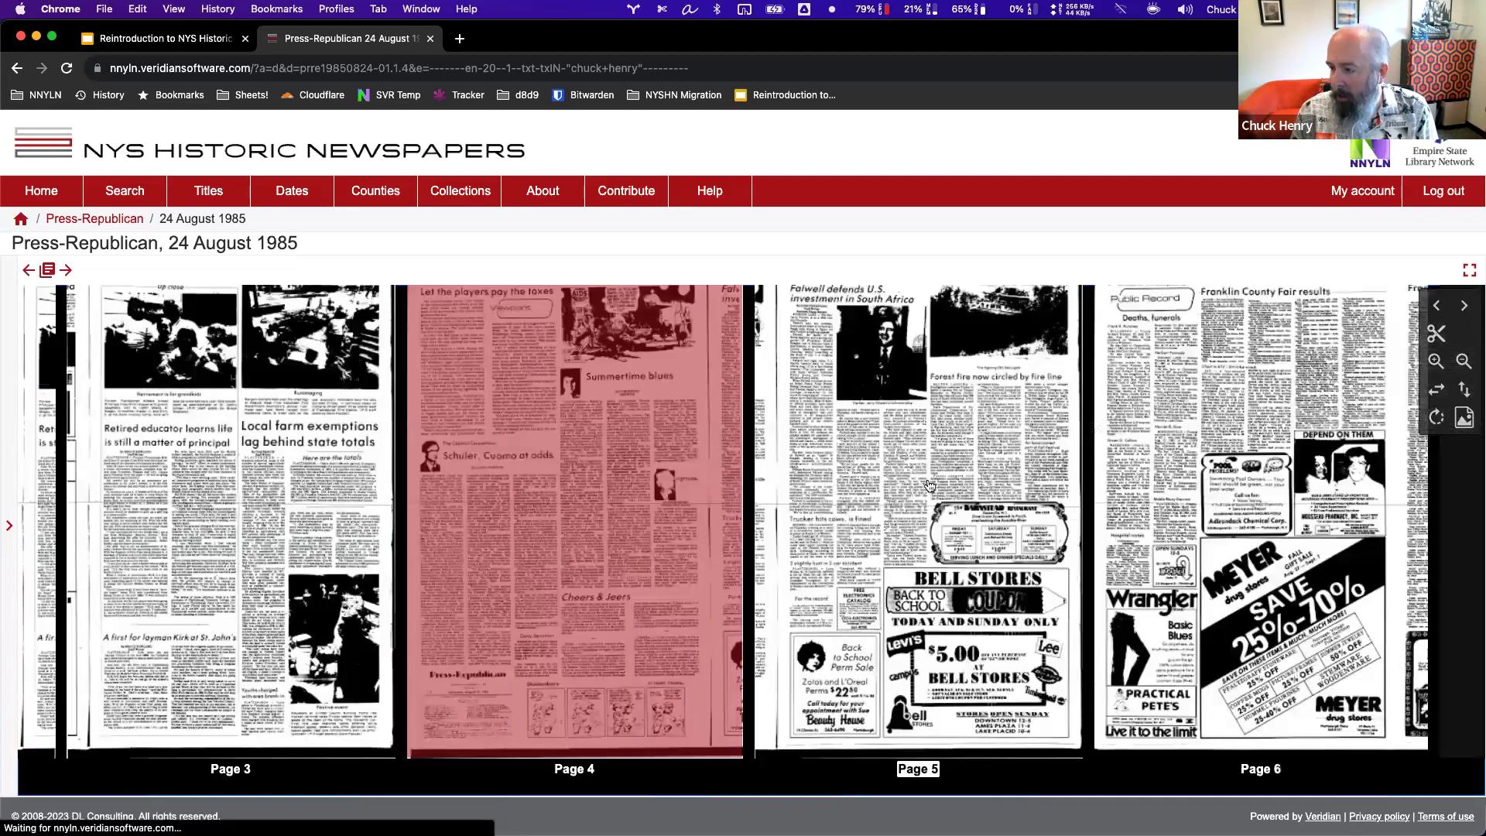
pyautogui.hscroll(2, 929, 486)
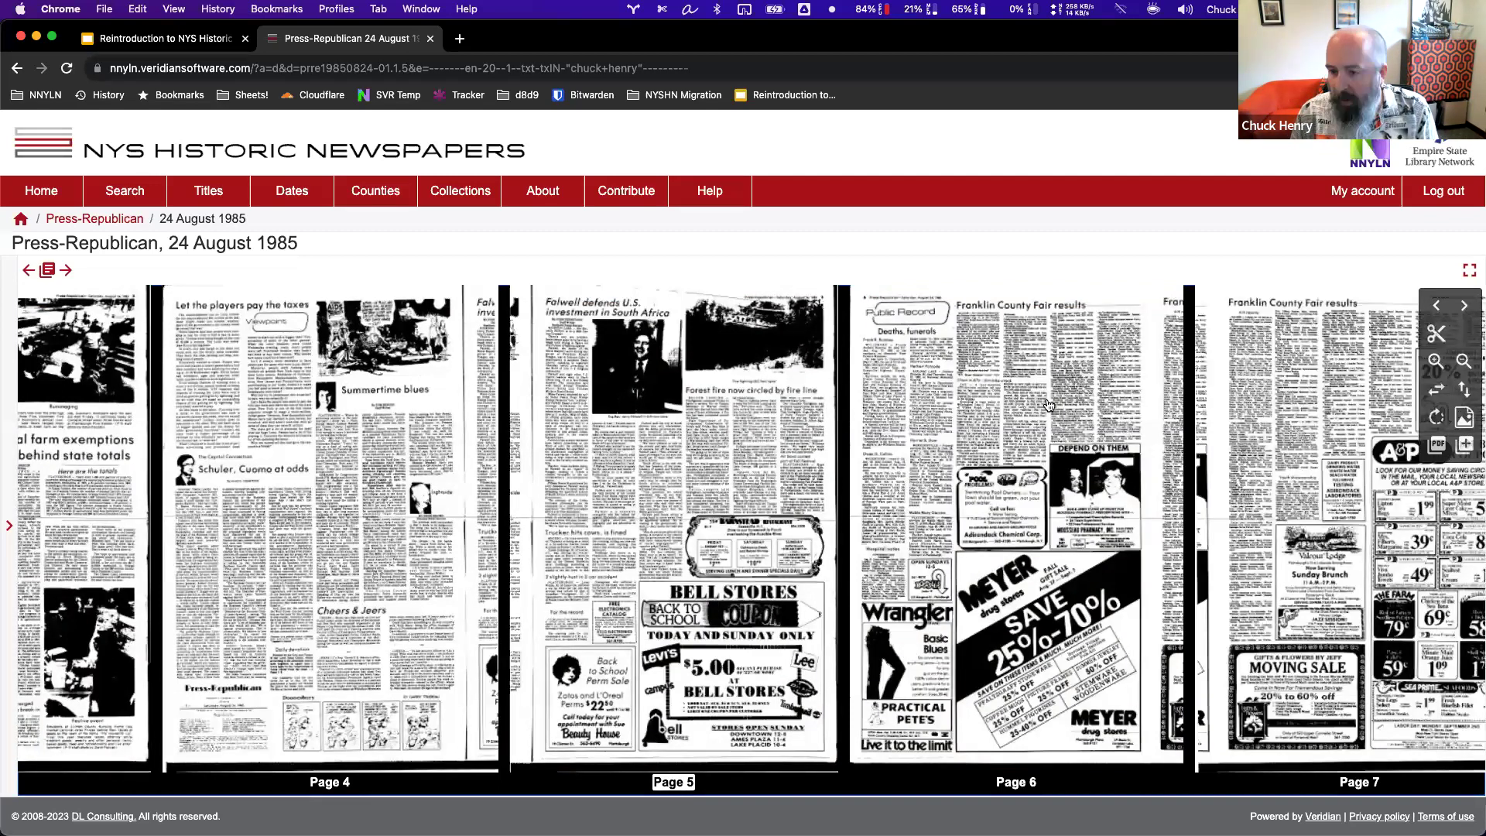
pyautogui.click(674, 433)
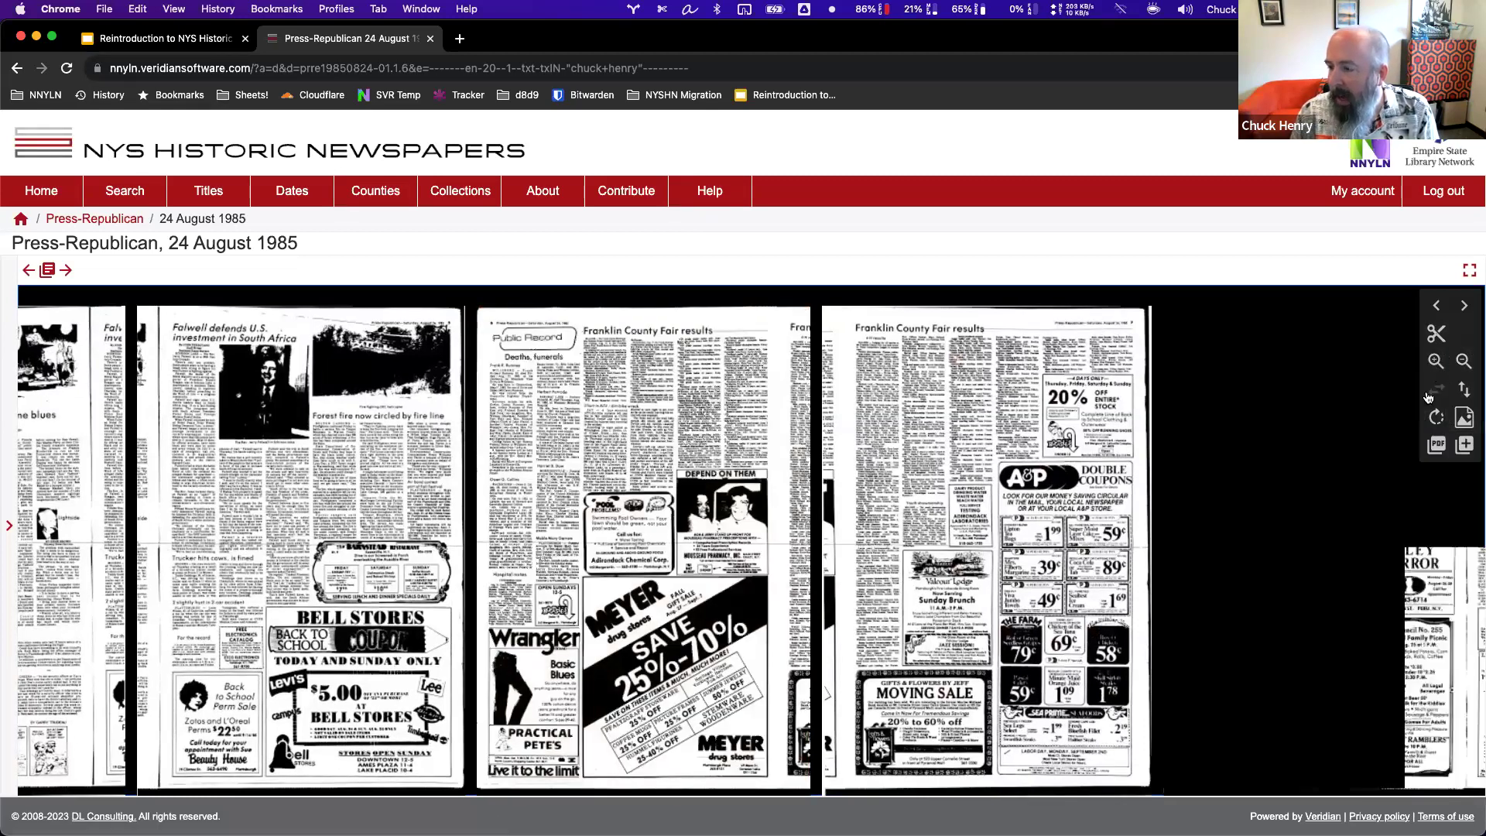
pyautogui.click(1438, 395)
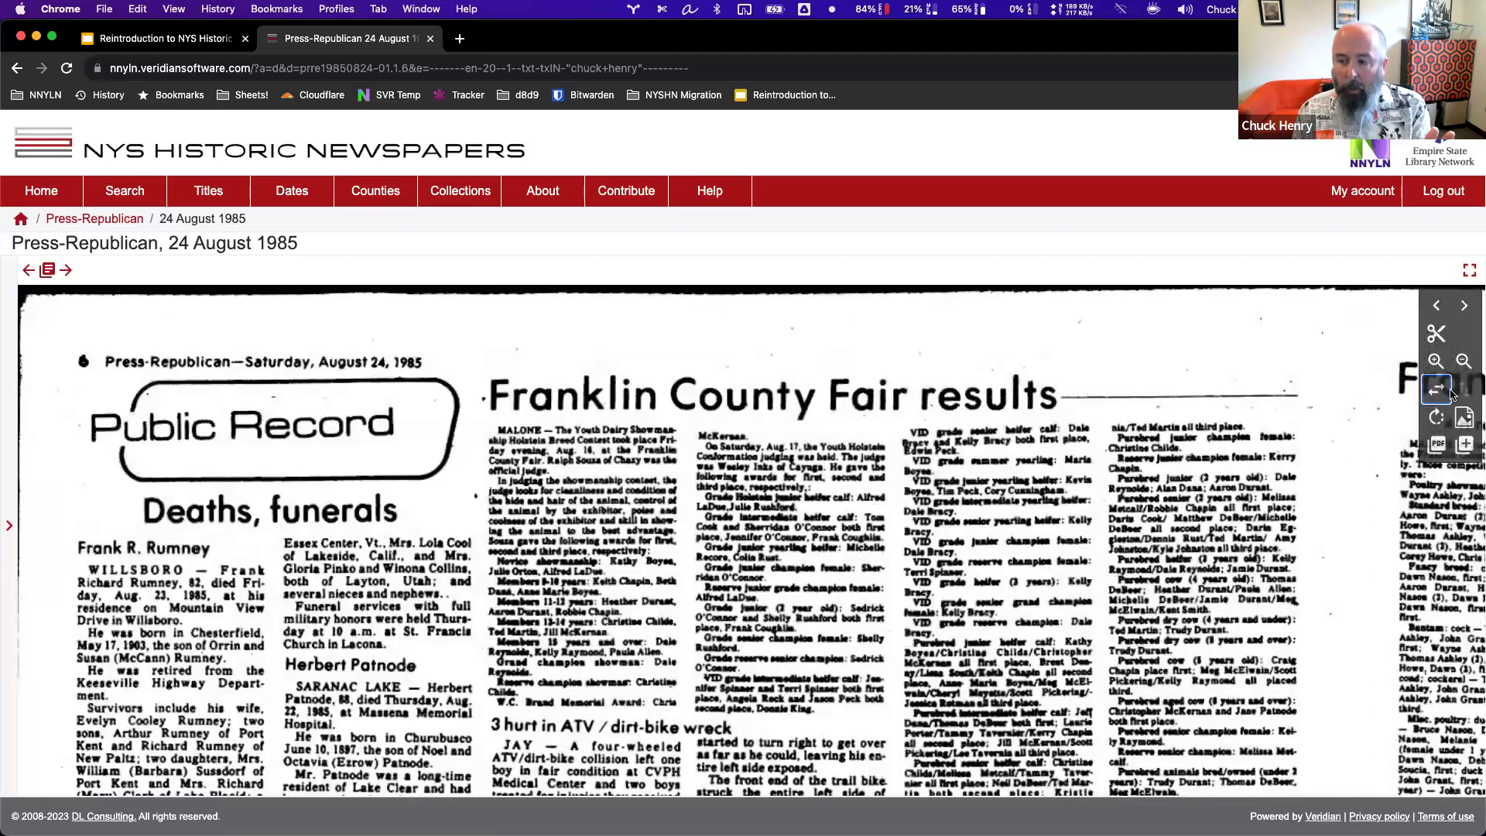
pyautogui.click(1465, 393)
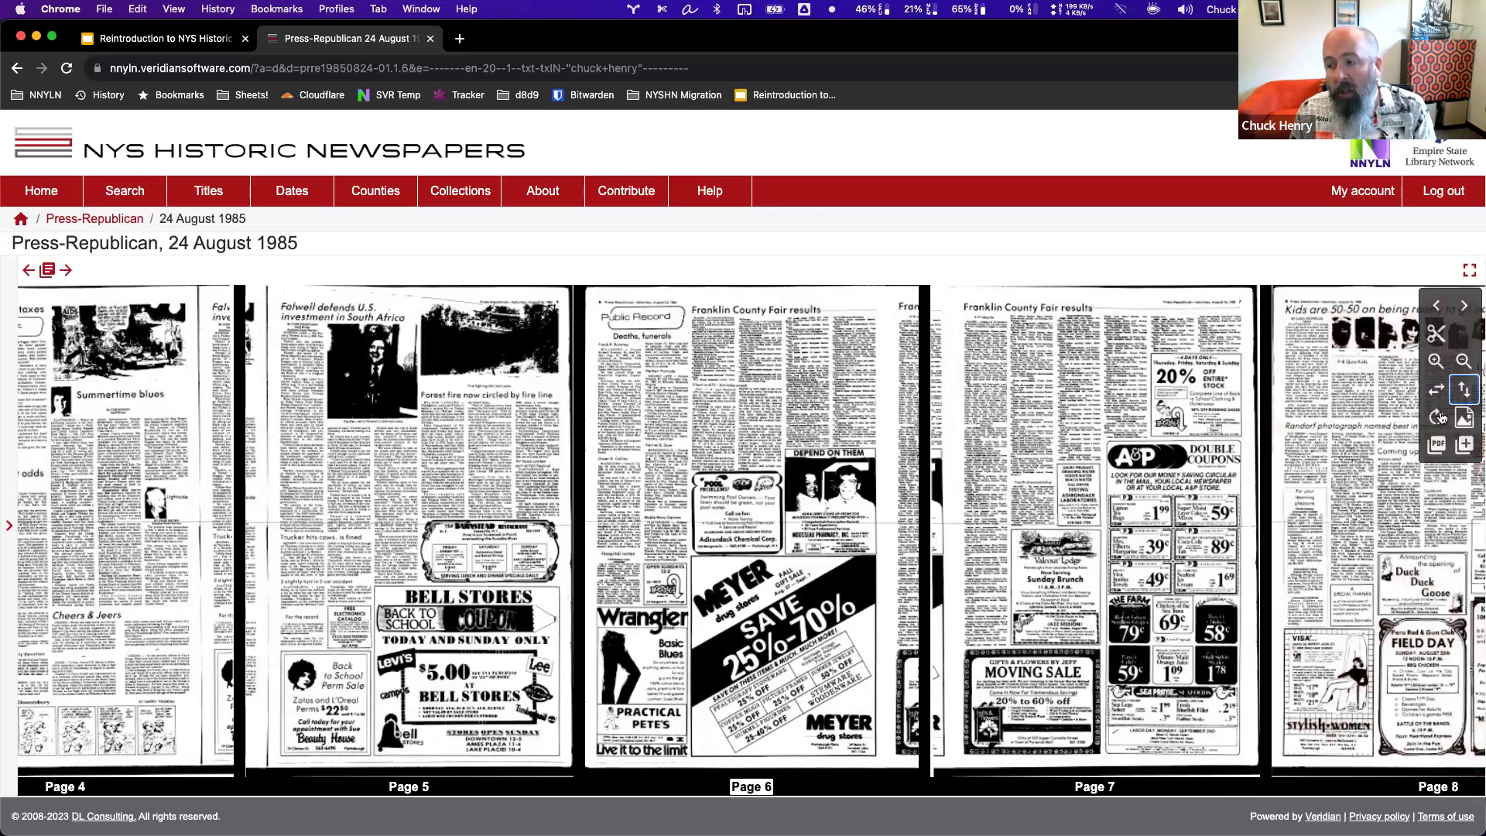
pyautogui.click(1438, 418)
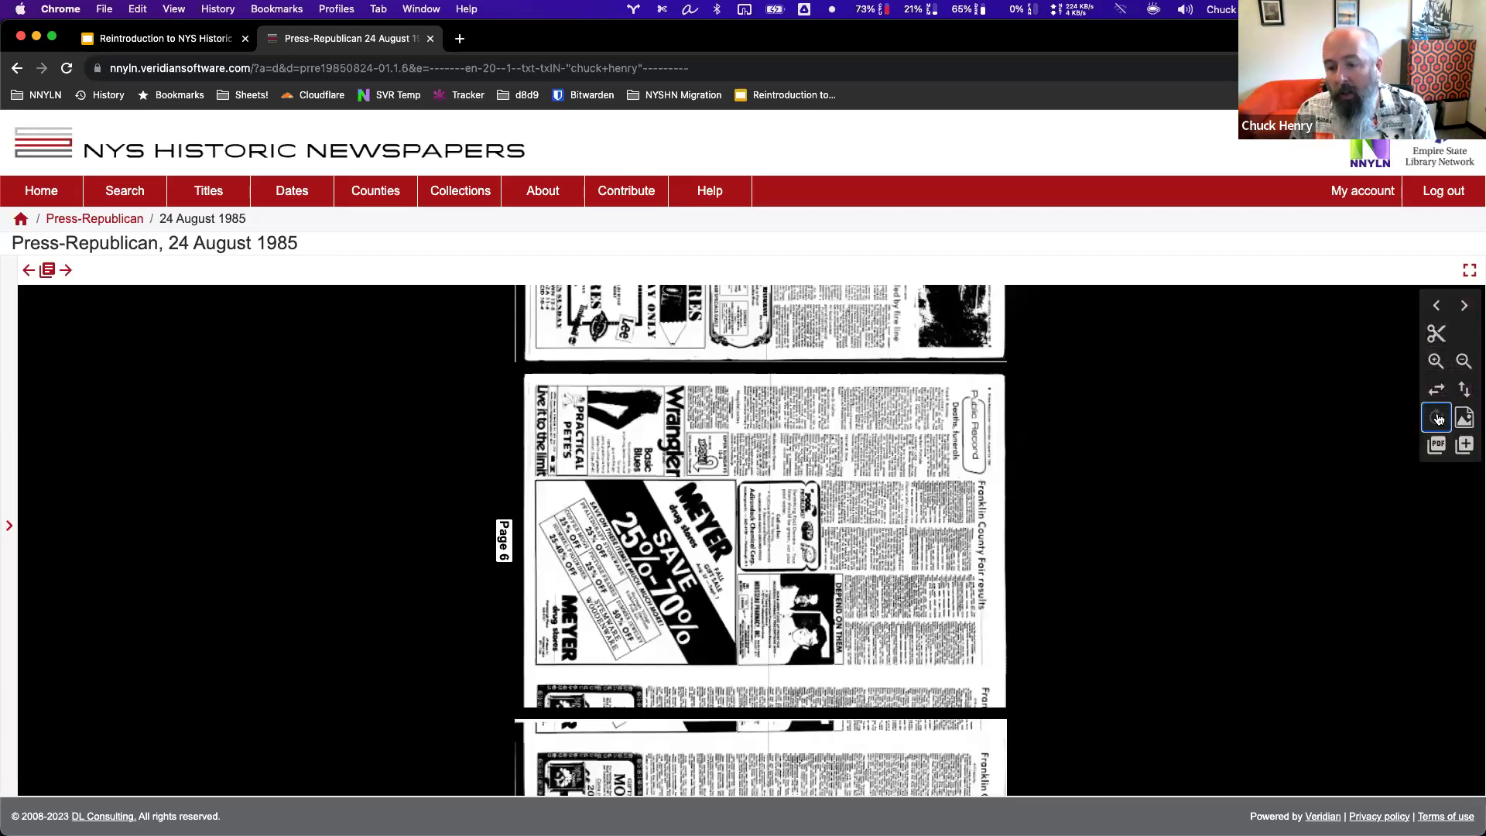
pyautogui.click(1437, 418)
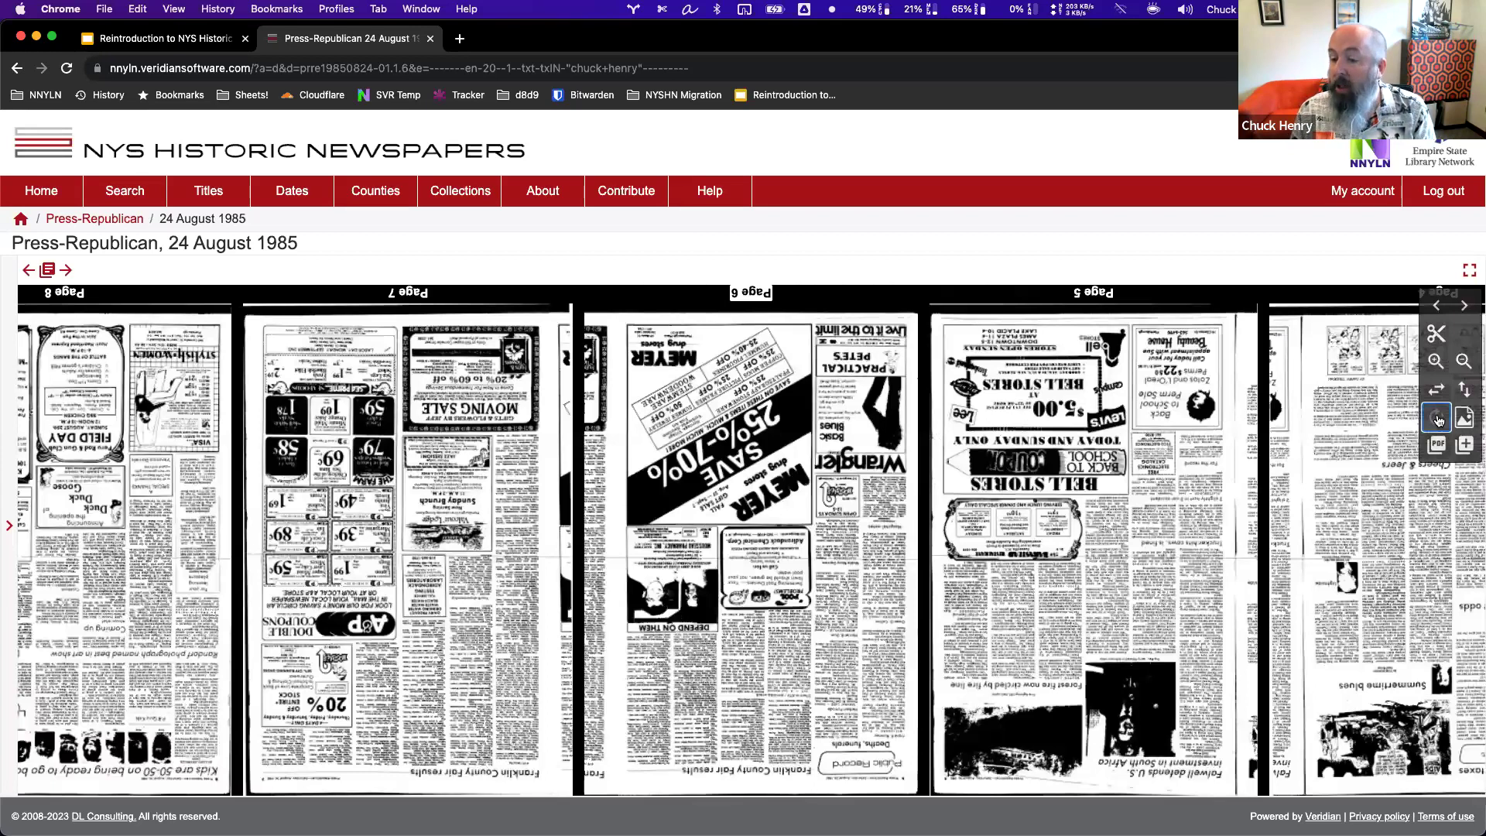
pyautogui.click(1437, 419)
pyautogui.click(1438, 419)
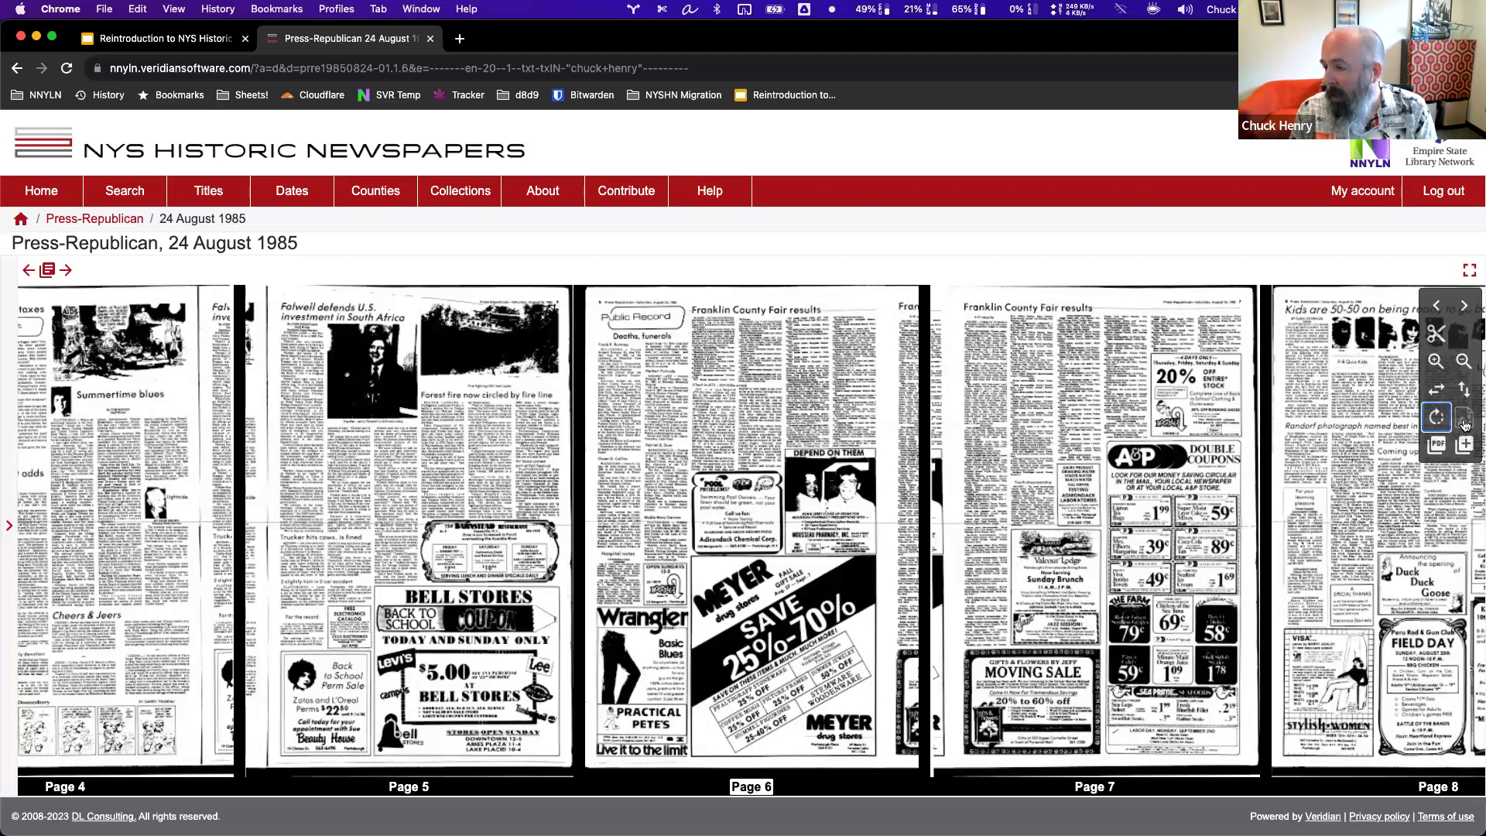
pyautogui.click(1465, 422)
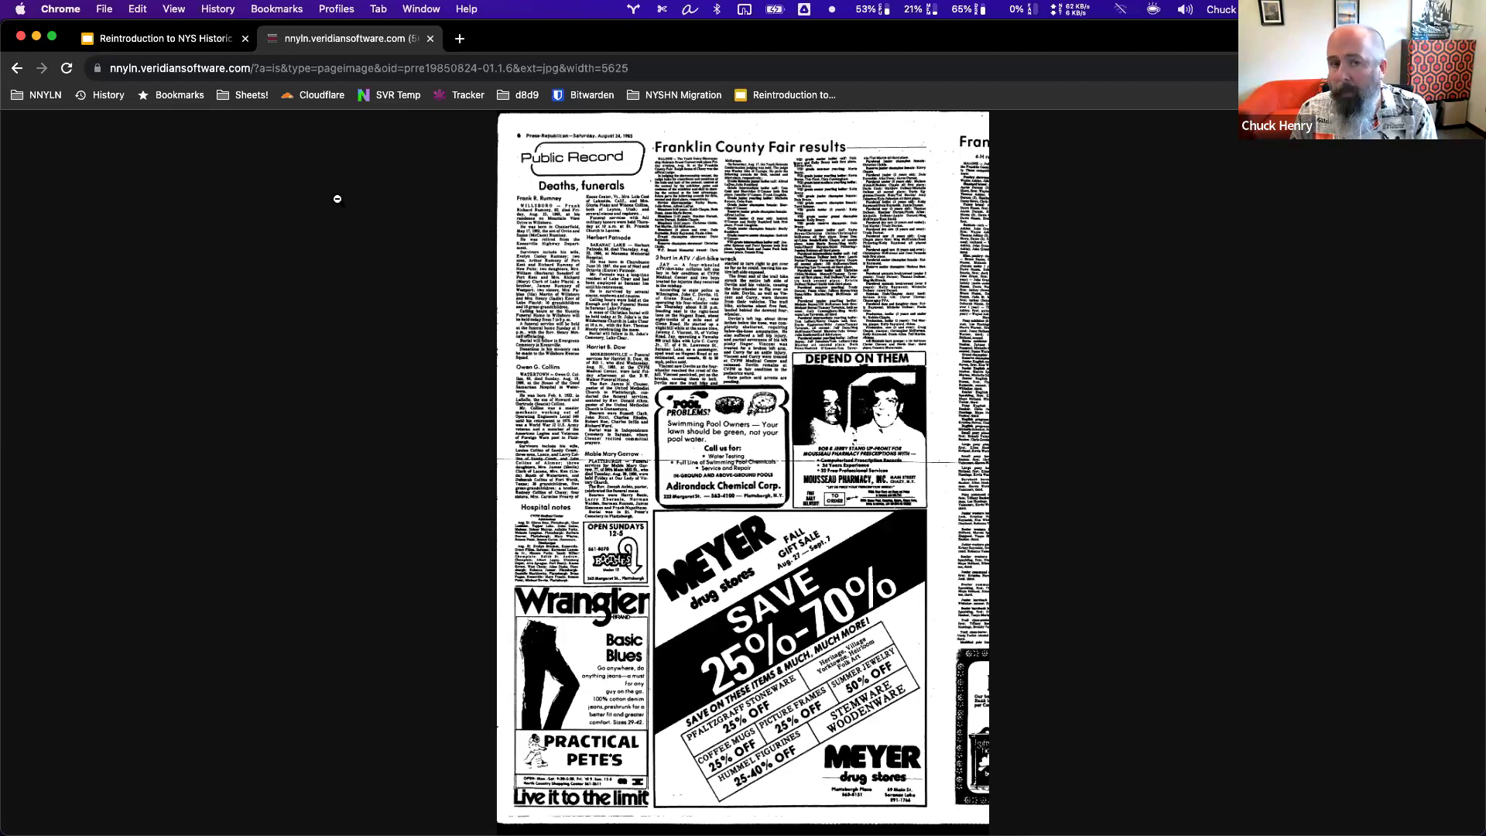
pyautogui.click(275, 434)
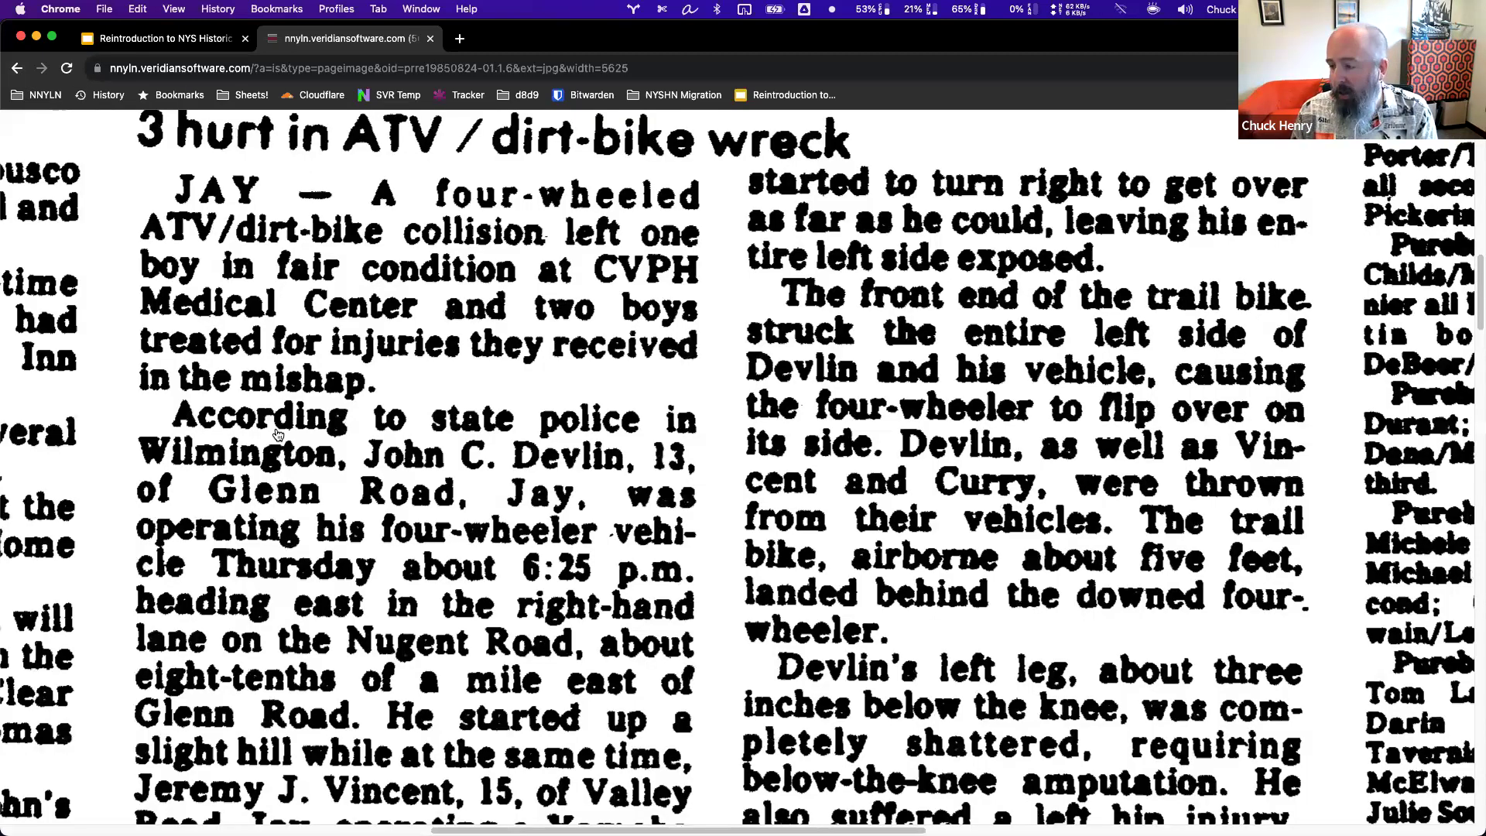
pyautogui.press('super+bracketleft')
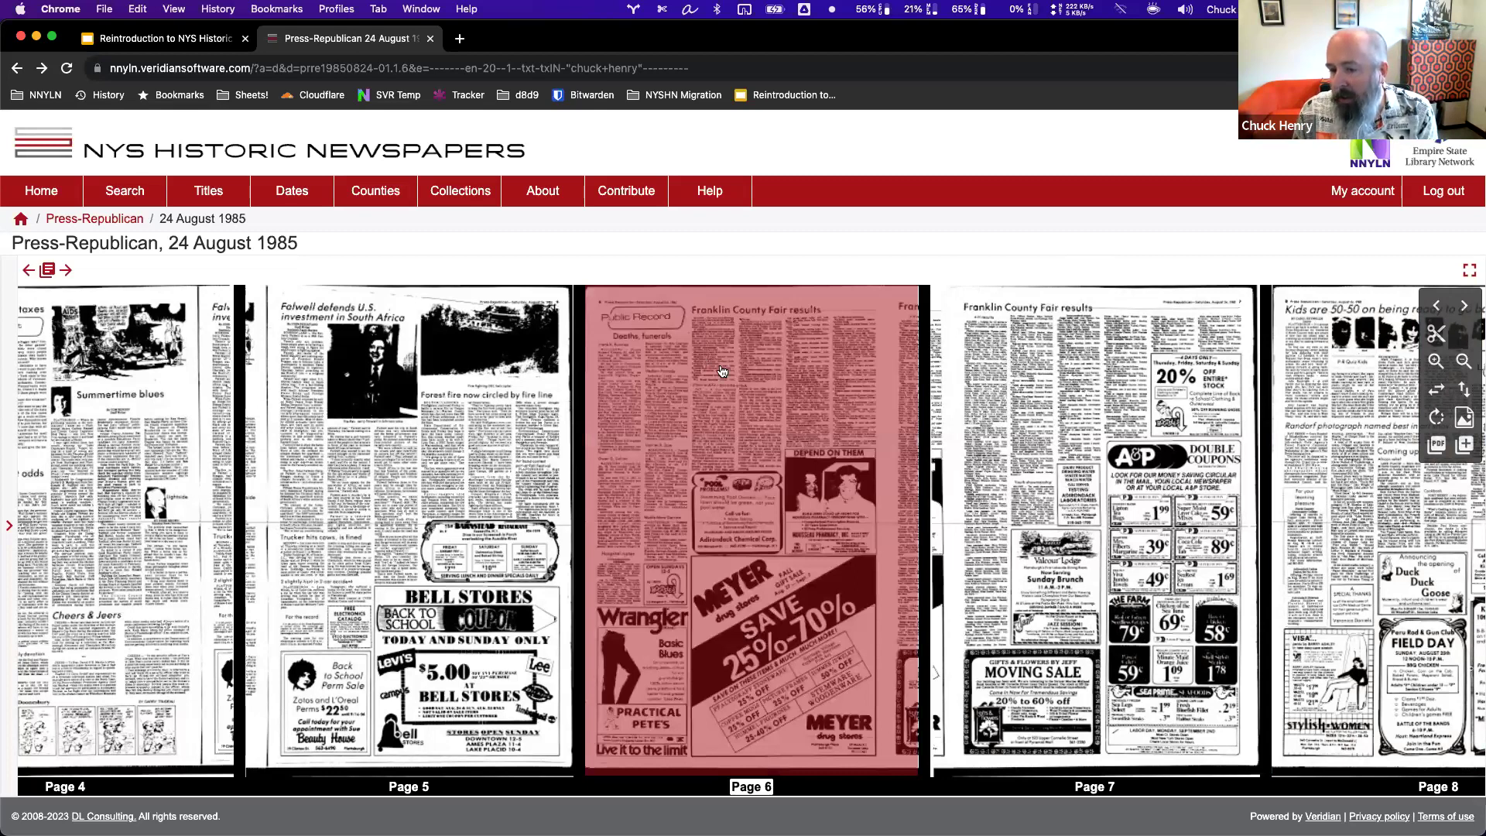
pyautogui.scroll(2, 721, 372)
pyautogui.scroll(2, 735, 380)
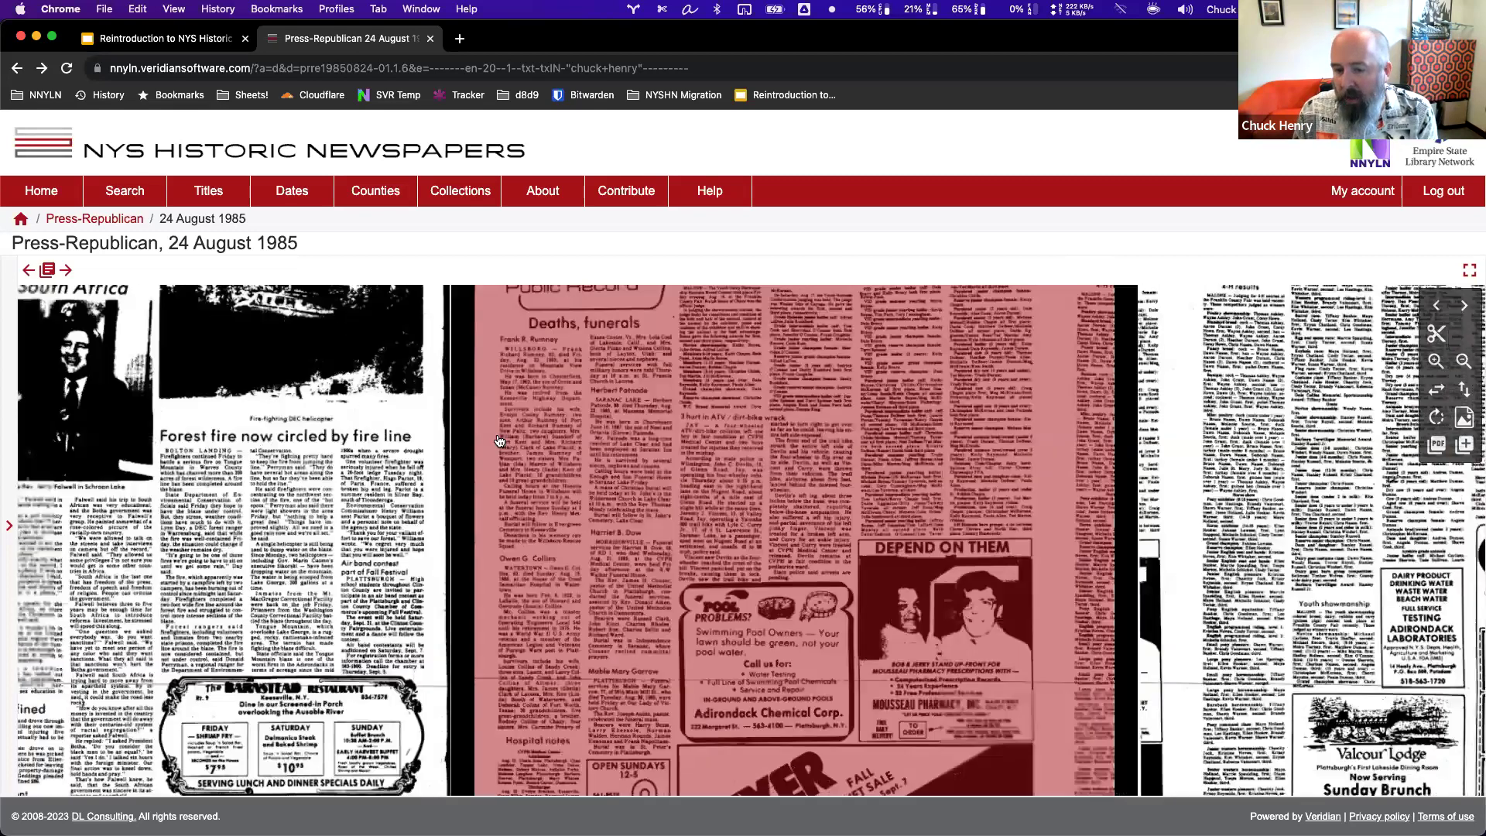
pyautogui.scroll(2, 499, 441)
pyautogui.scroll(1, 499, 441)
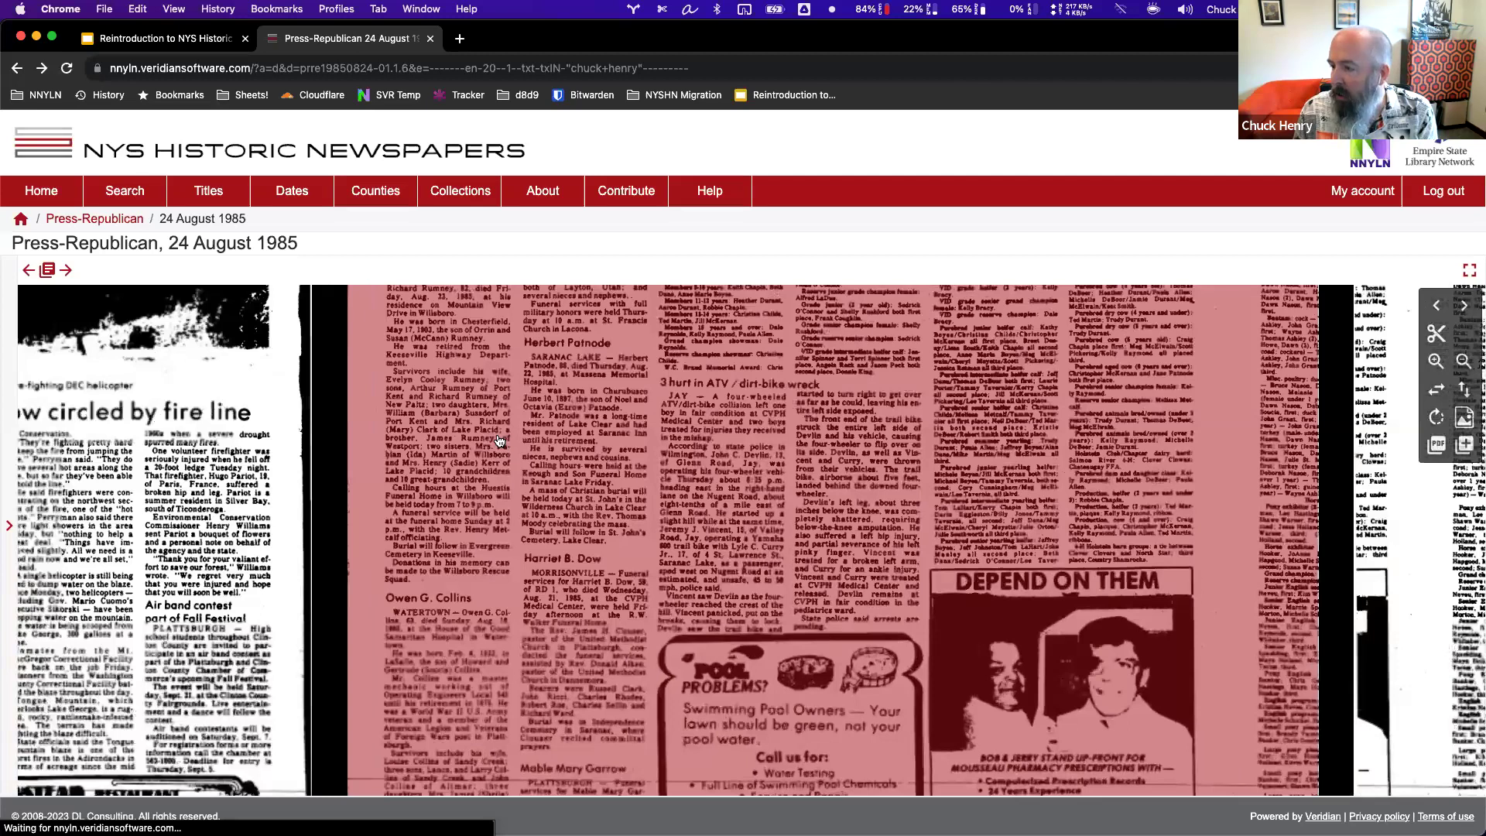
pyautogui.click(1454, 370)
pyautogui.click(1458, 364)
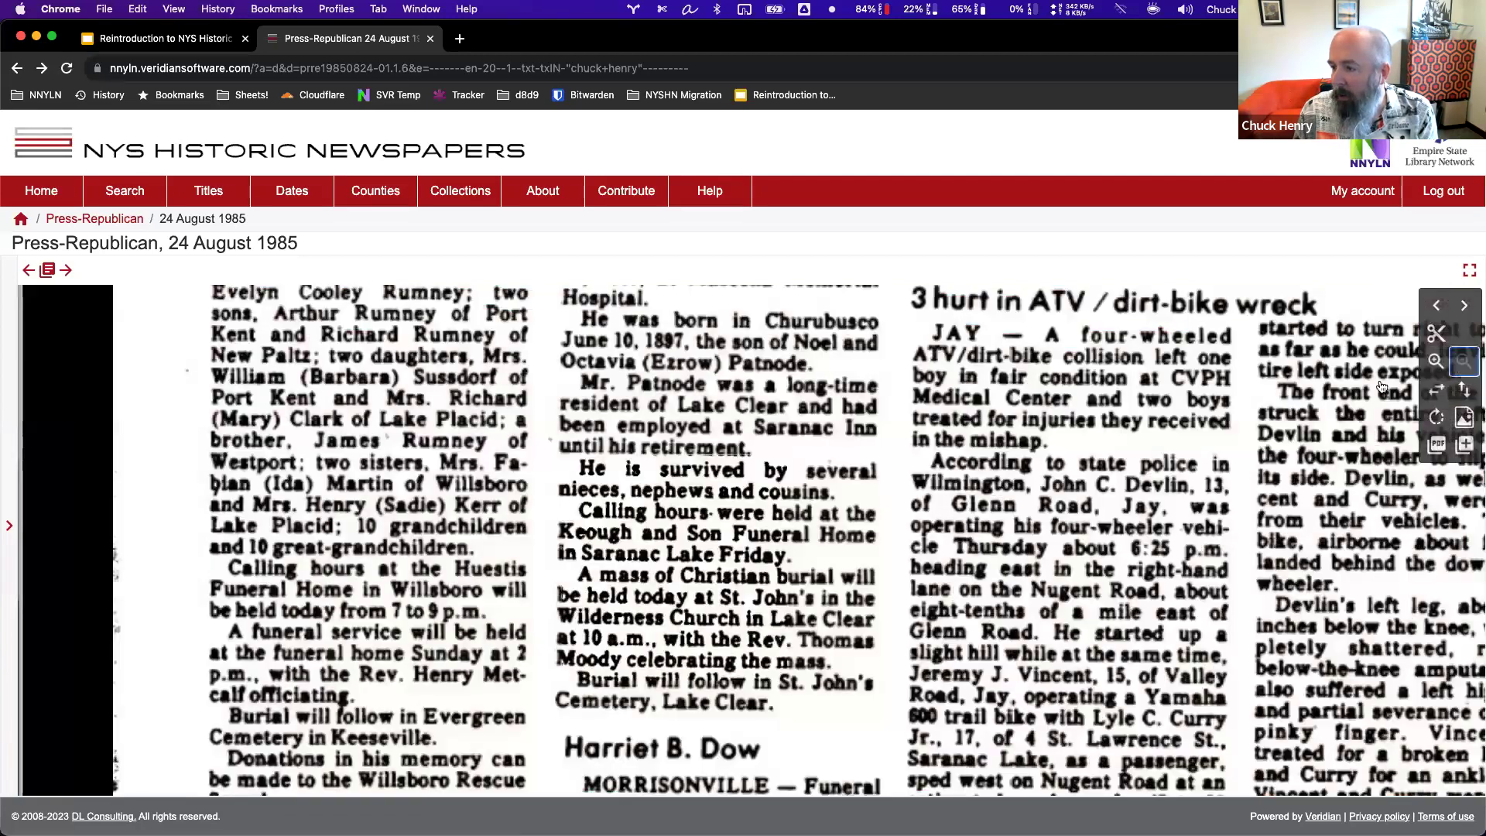
pyautogui.scroll(-1, 1382, 387)
pyautogui.scroll(-1, 468, 486)
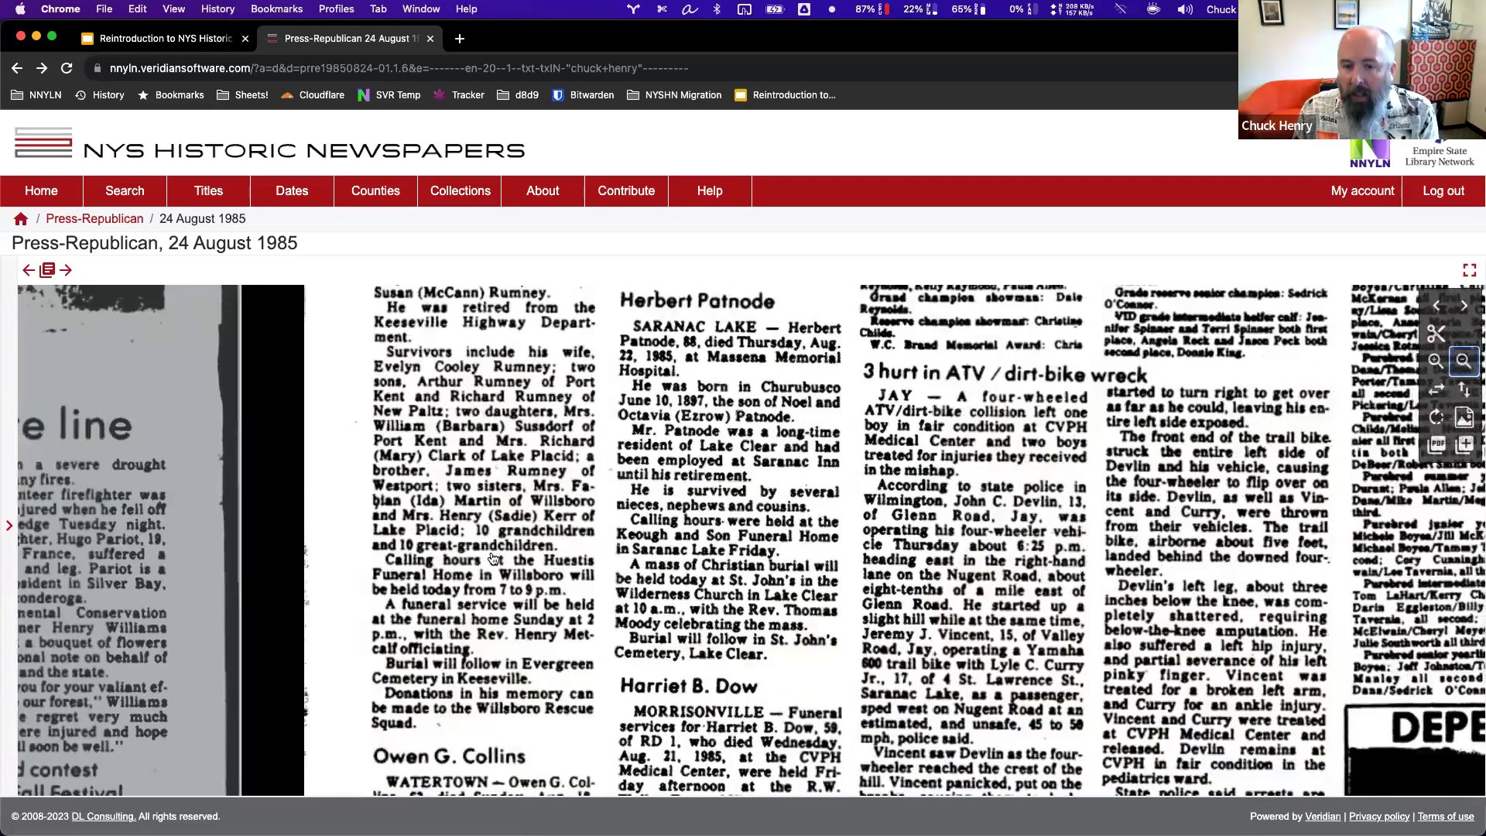
pyautogui.scroll(-1, 571, 526)
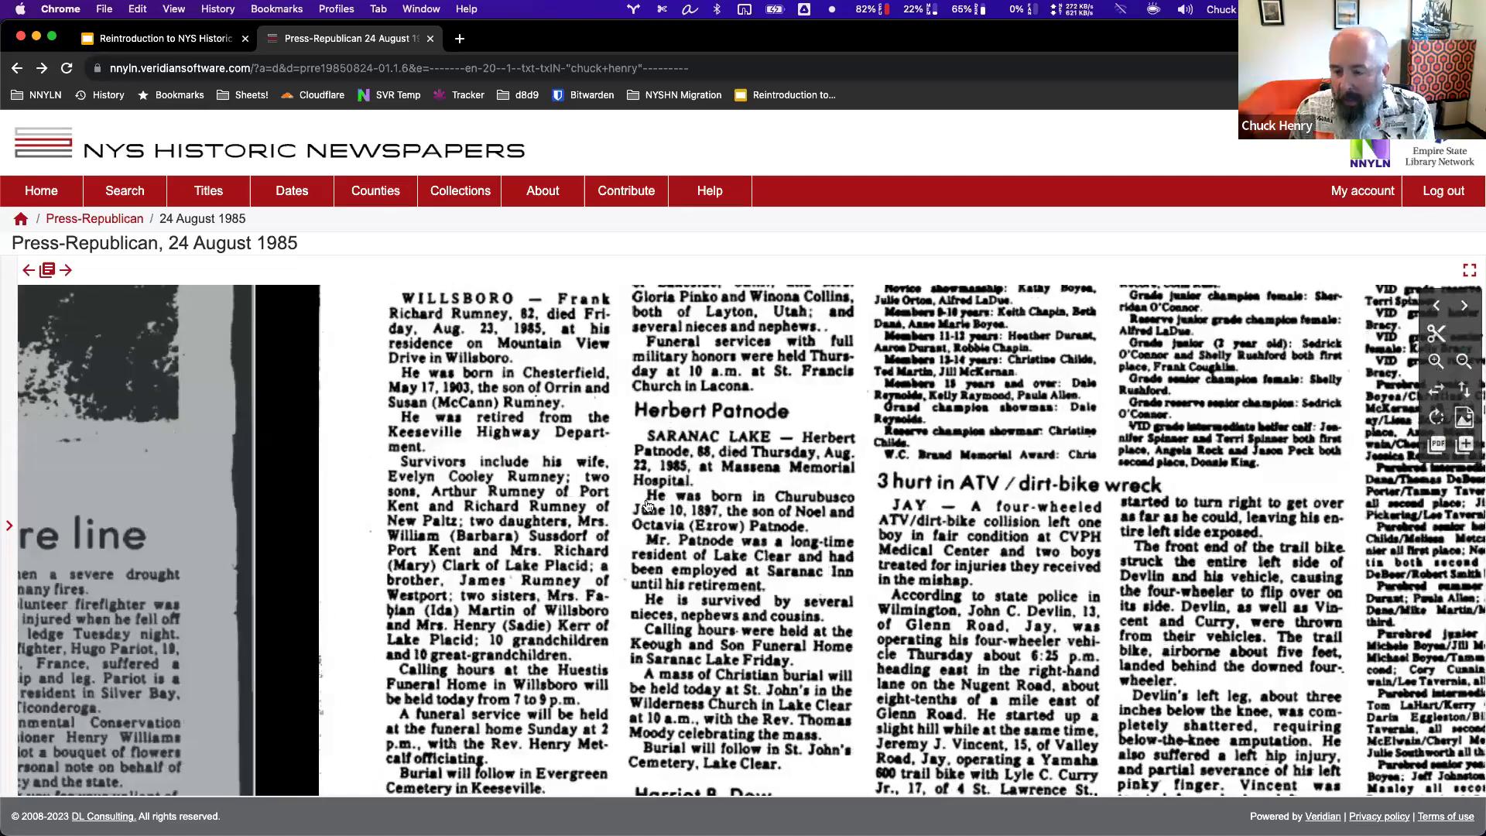
pyautogui.scroll(-3, 633, 395)
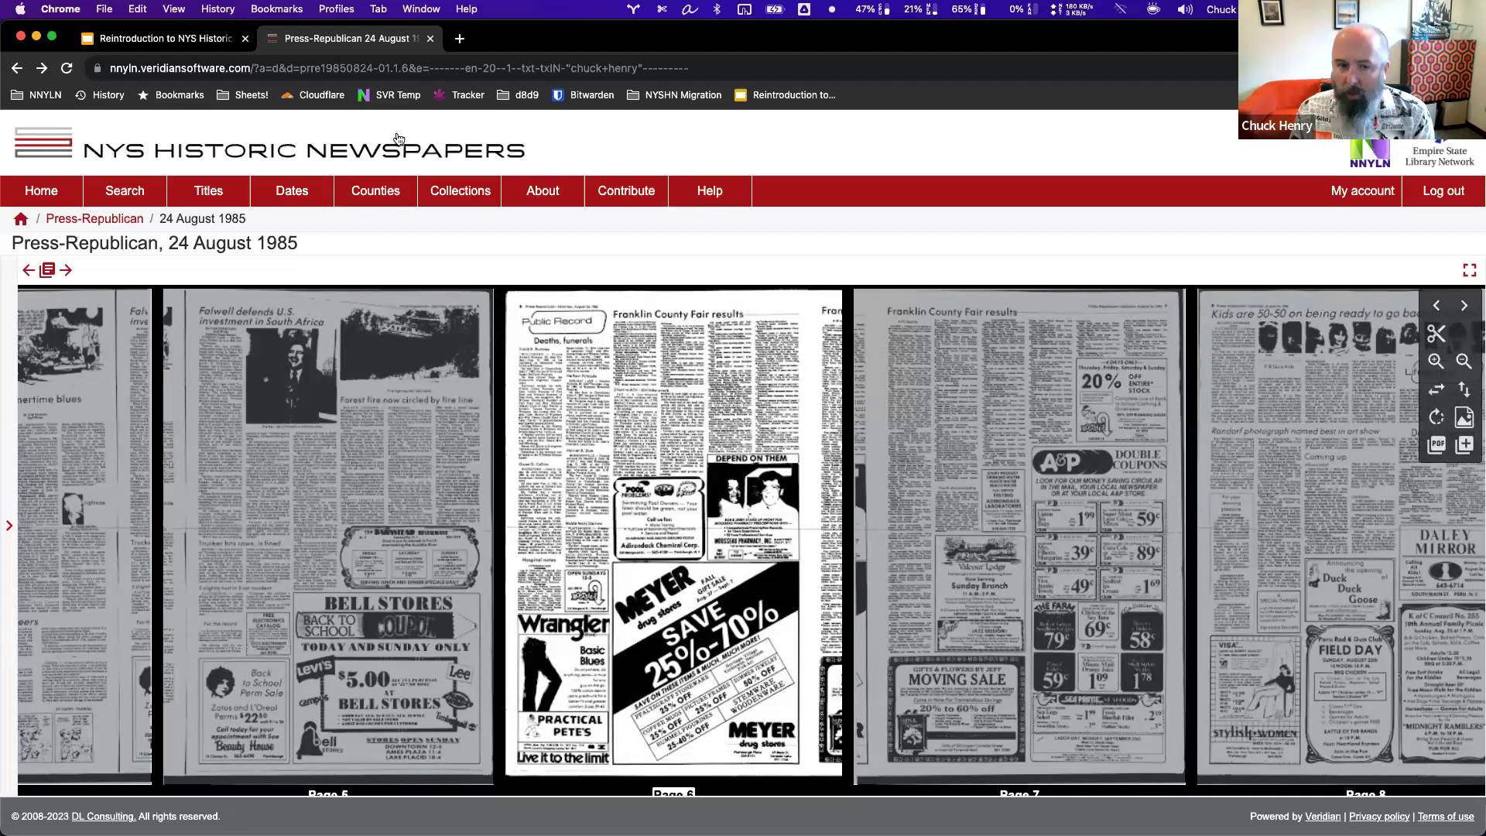
# Go back to the home page county map with the earlier name query cleared from the search box.
pyautogui.click(121, 205)
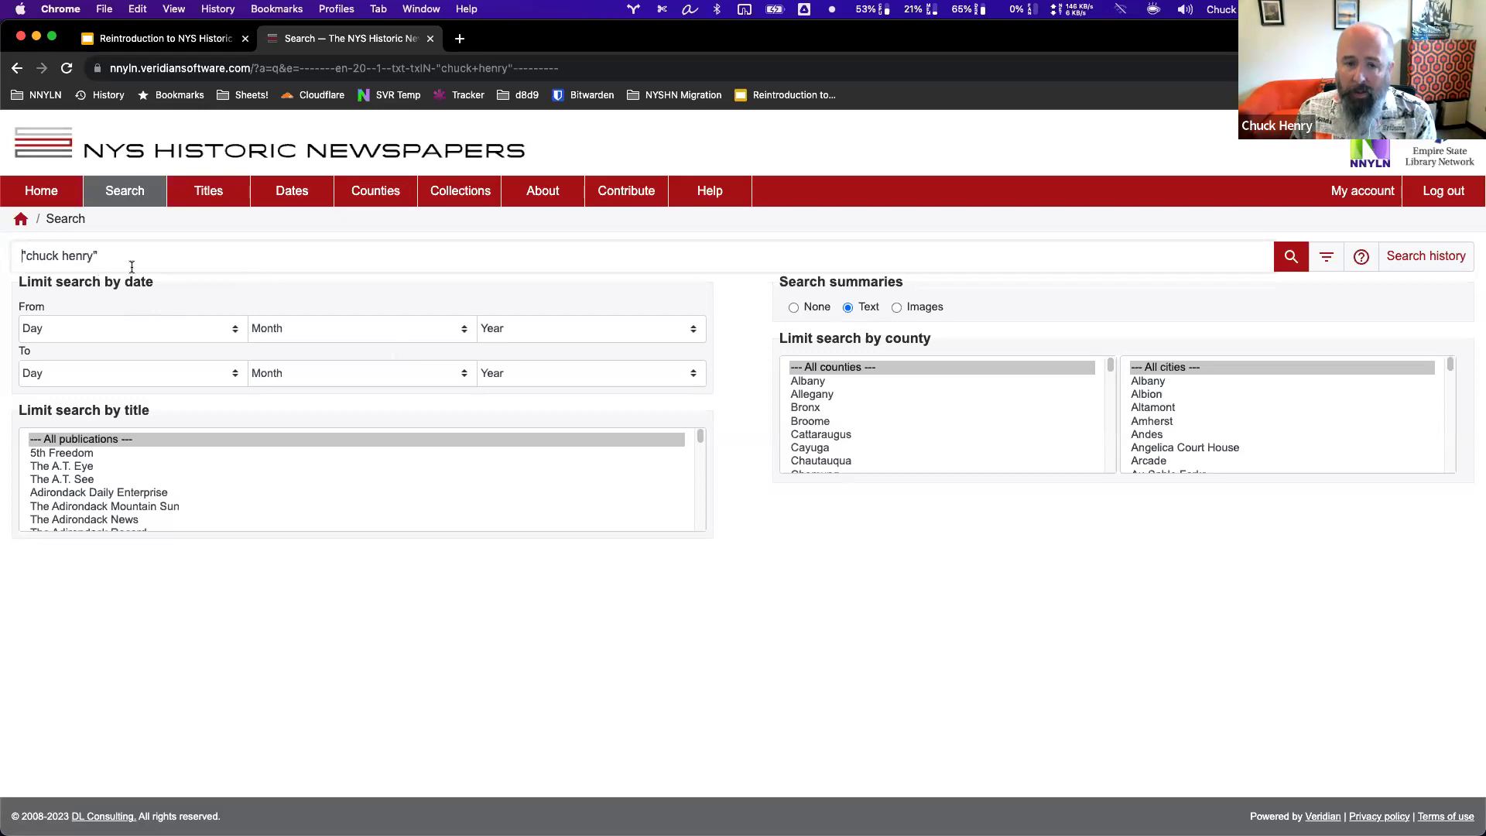
pyautogui.click(48, 195)
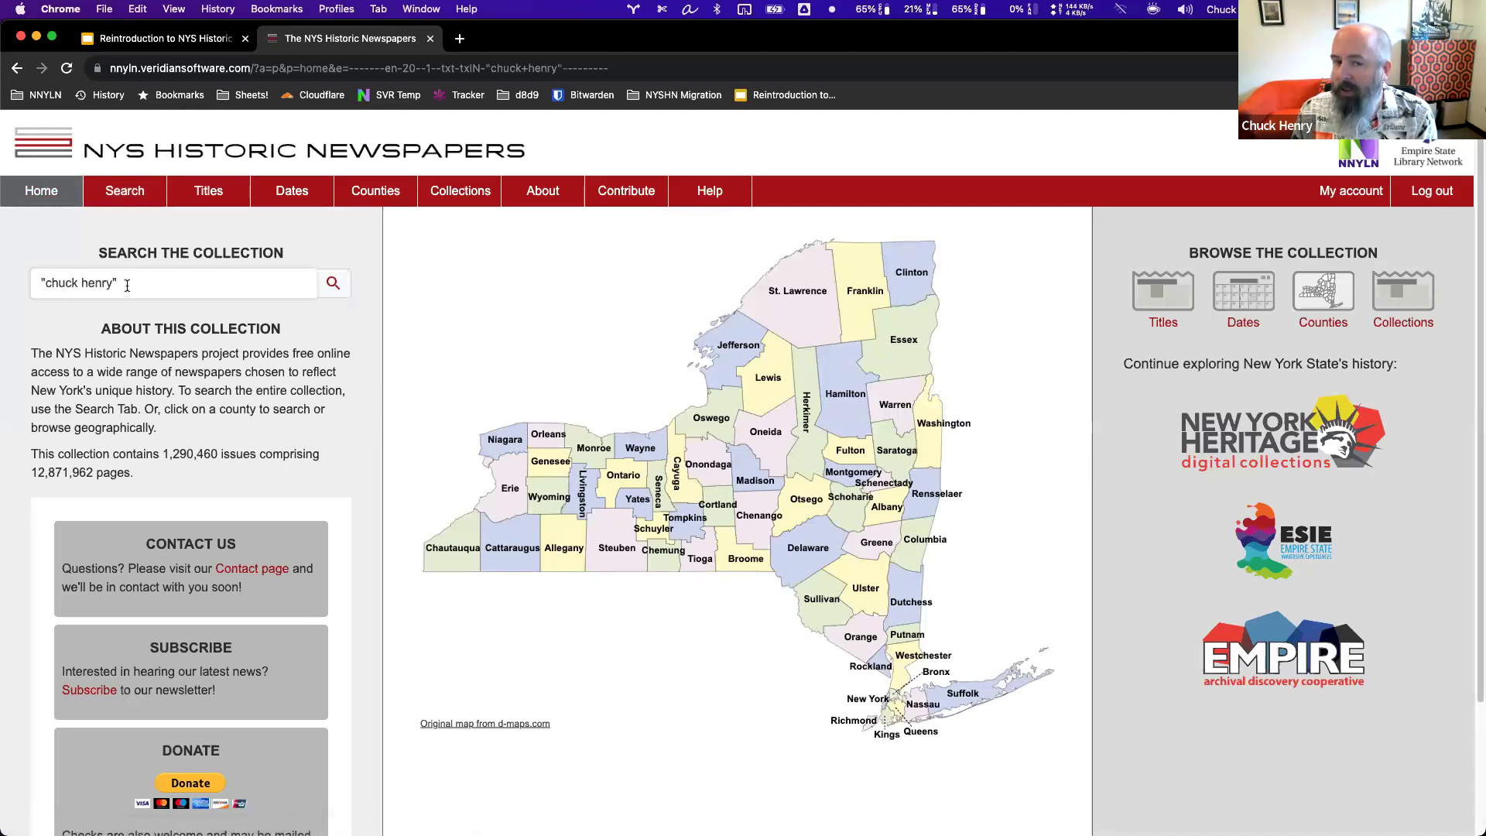
pyautogui.click(56, 153)
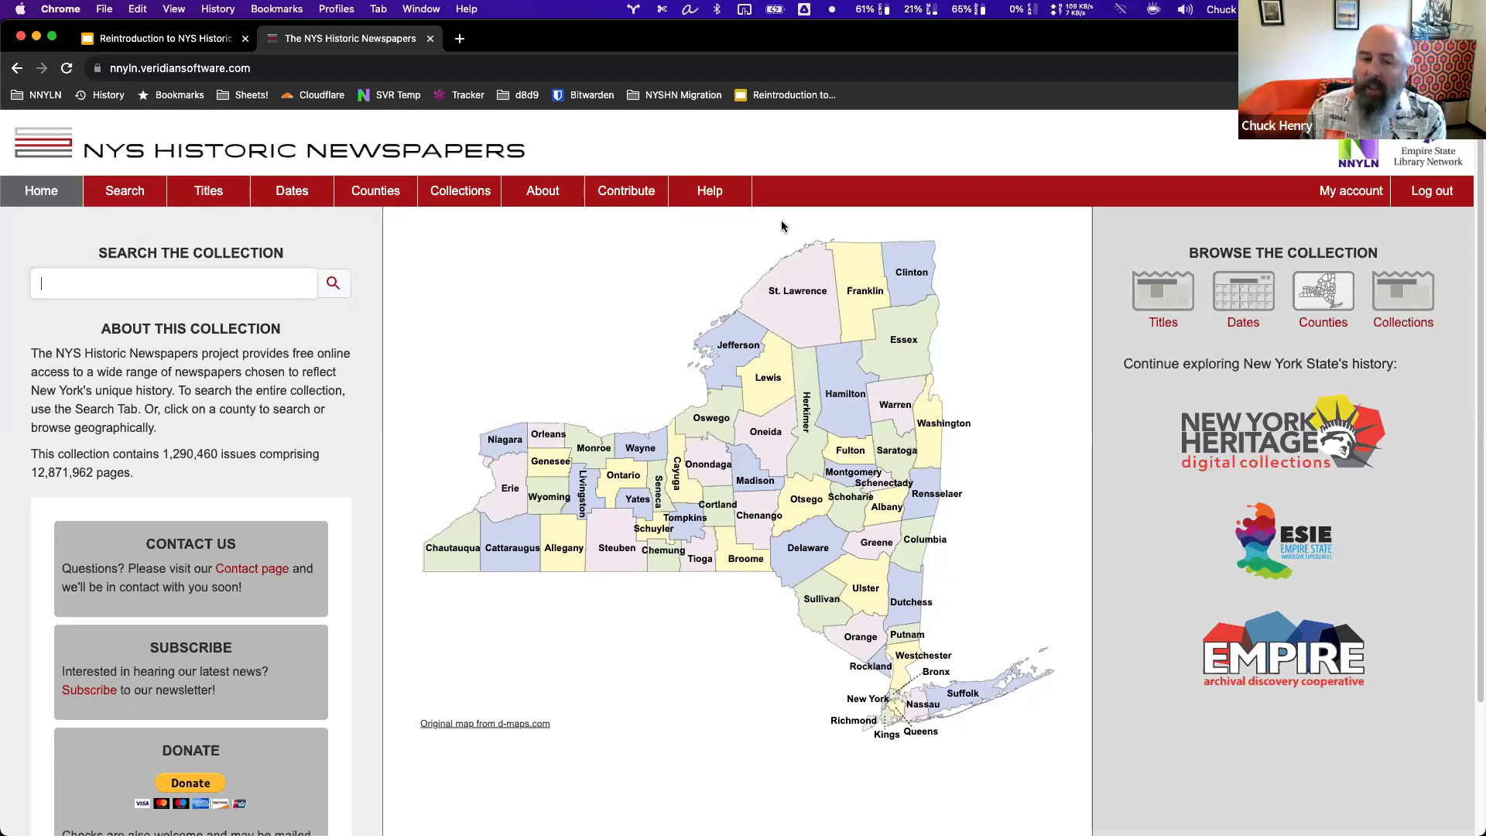
# Browse newspaper titles alphabetically, jumping to H and then back up to 5th Freedom.
pyautogui.click(220, 197)
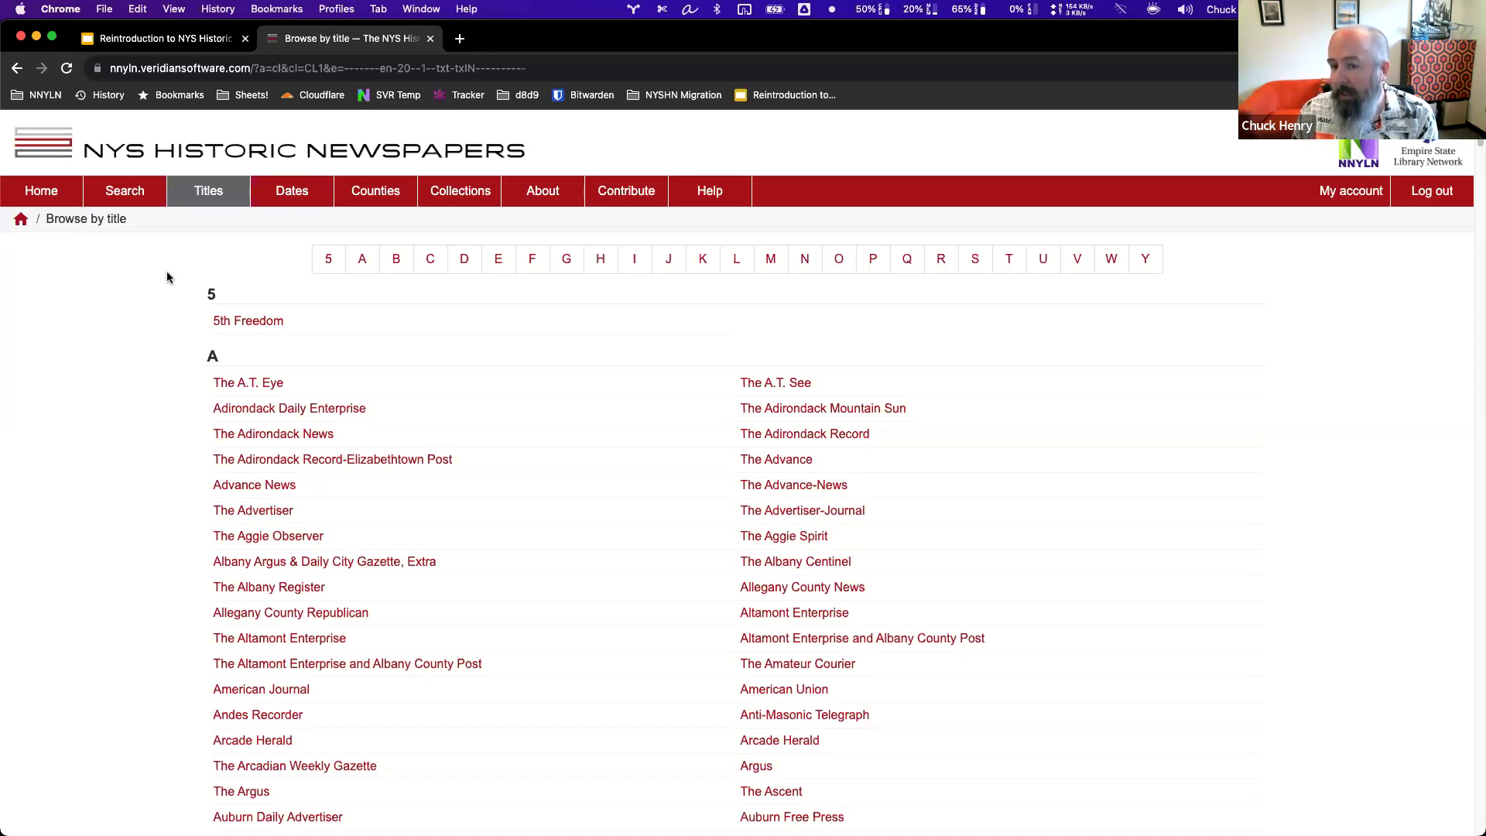
pyautogui.click(603, 265)
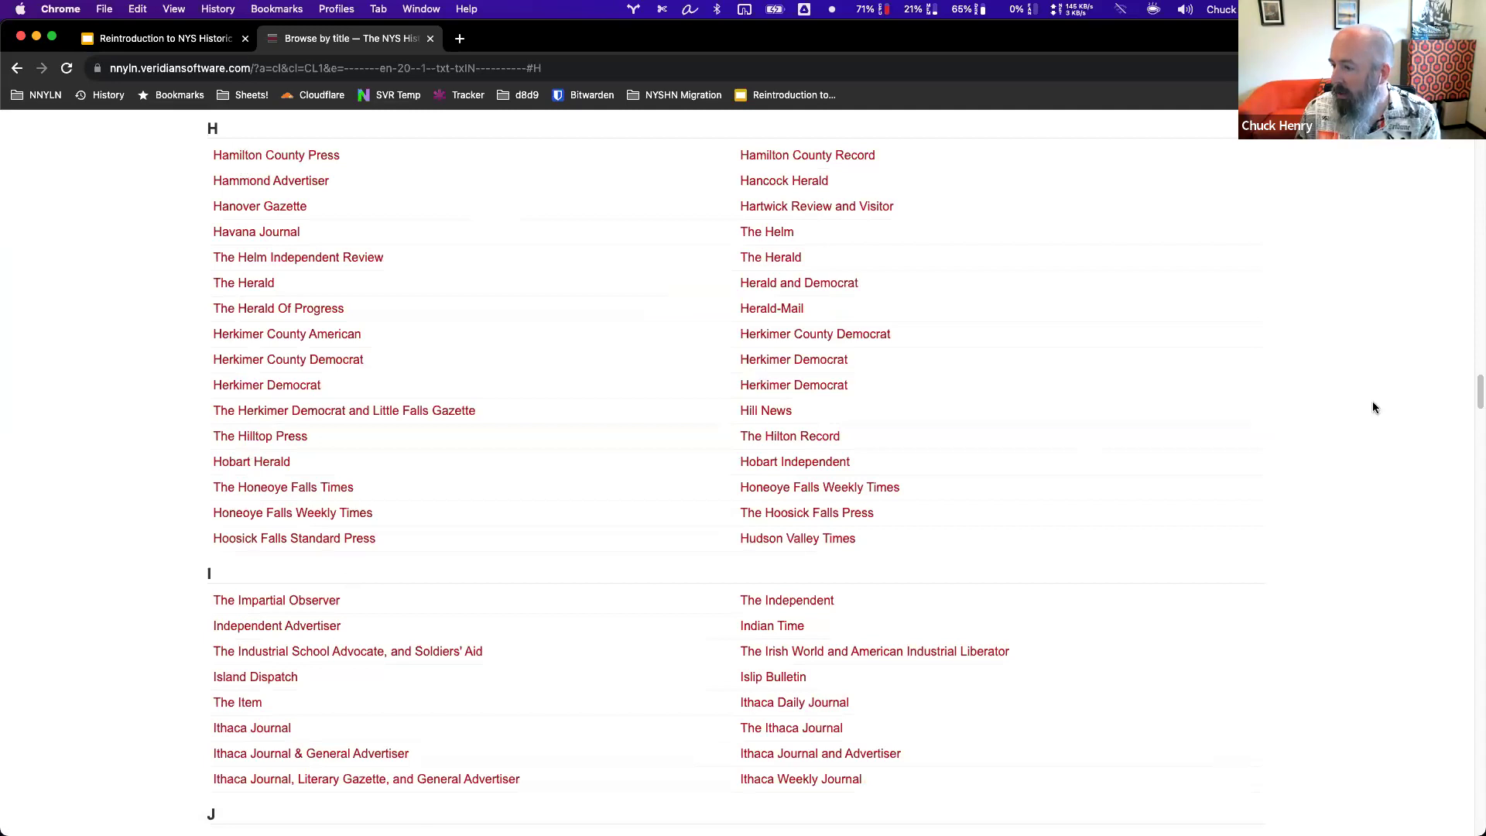
pyautogui.moveTo(1478, 392); pyautogui.dragTo(1475, 140)
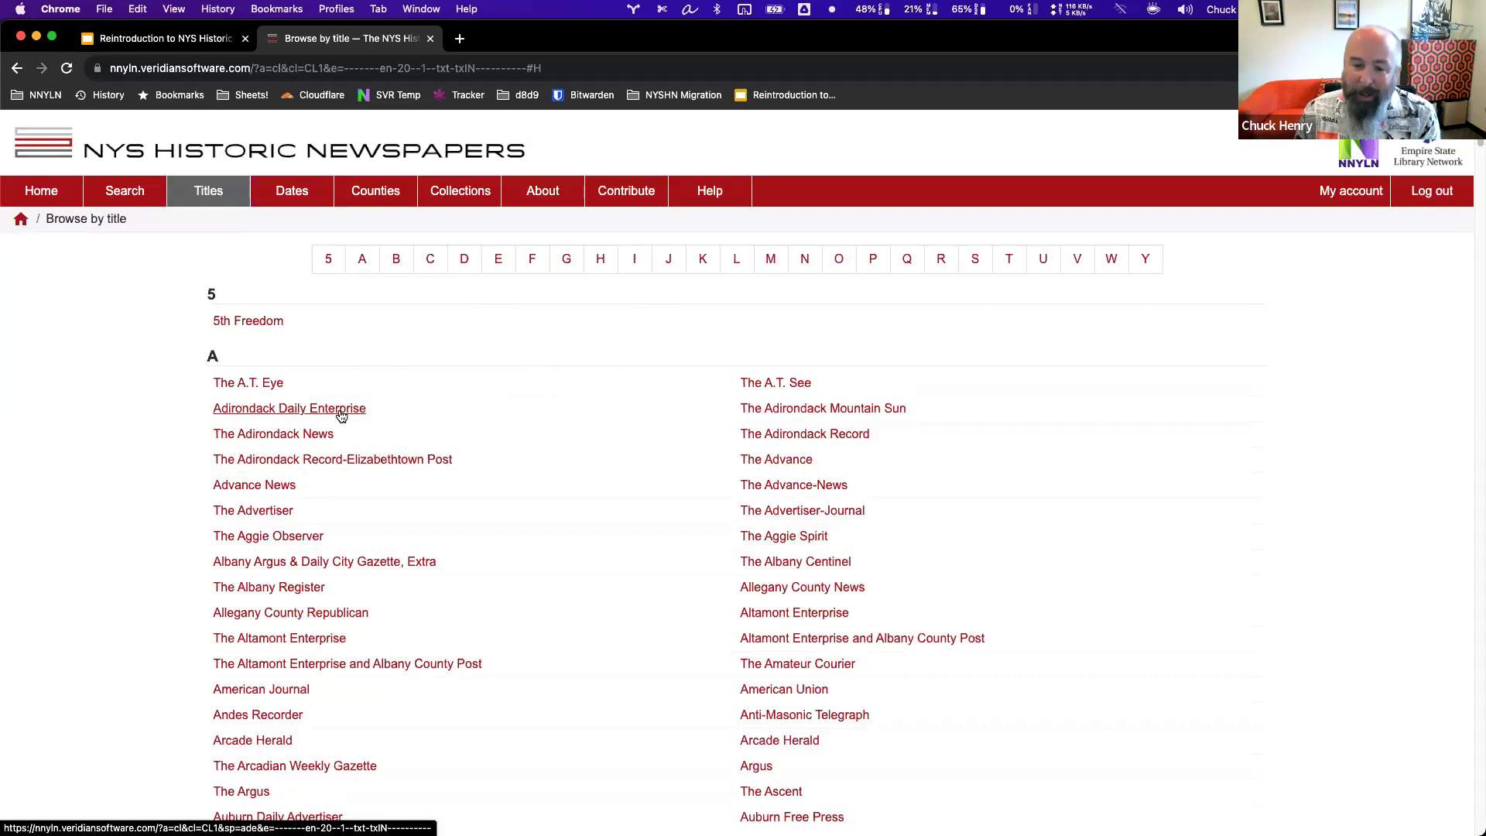
# Open the Adirondack Daily Enterprise title page and highlight its 1895–2007 publication and online dates.
pyautogui.click(233, 414)
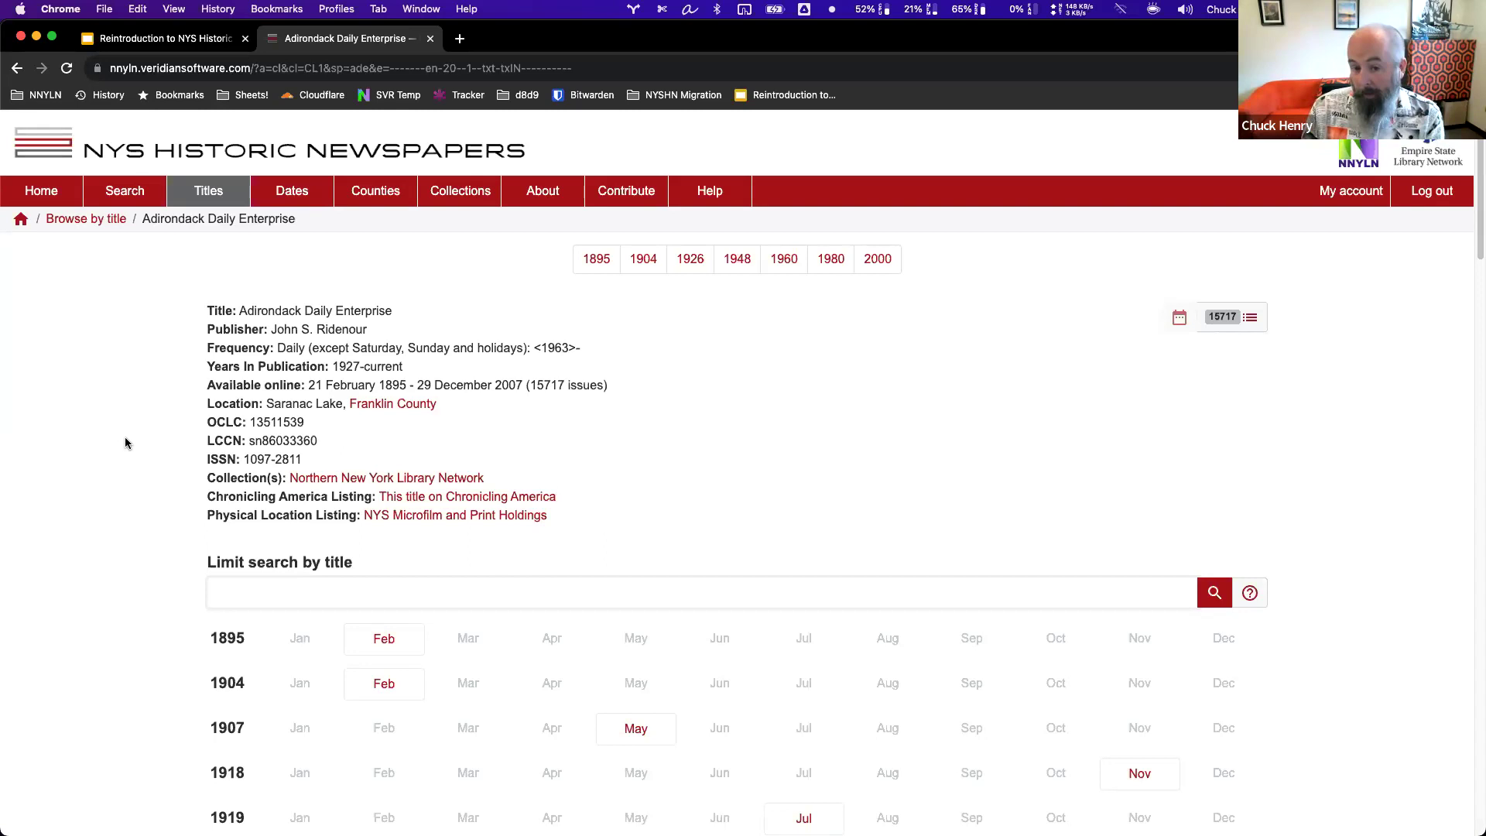
pyautogui.moveTo(208, 366); pyautogui.dragTo(435, 379)
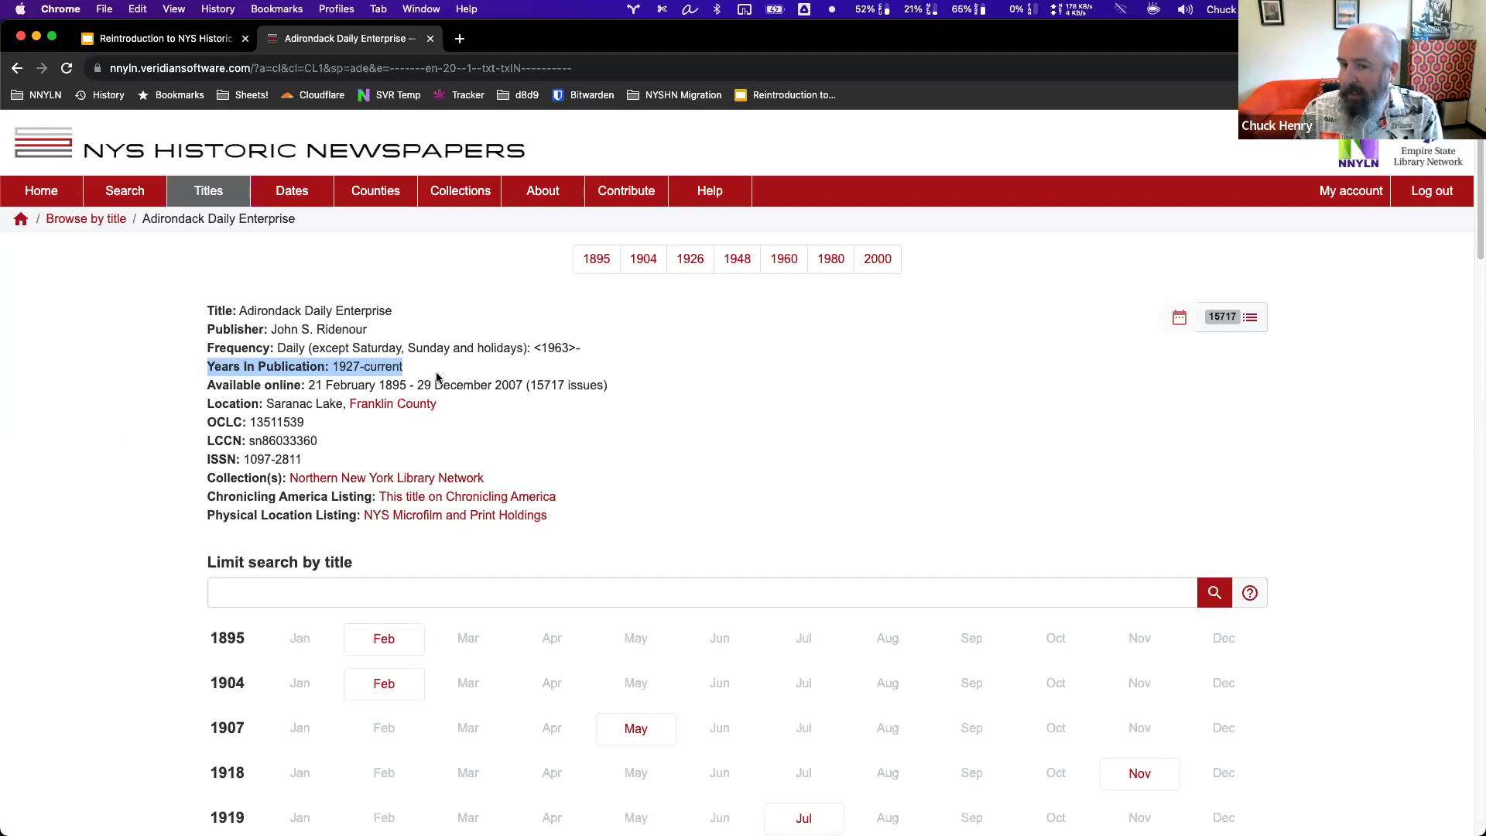
pyautogui.click(218, 391)
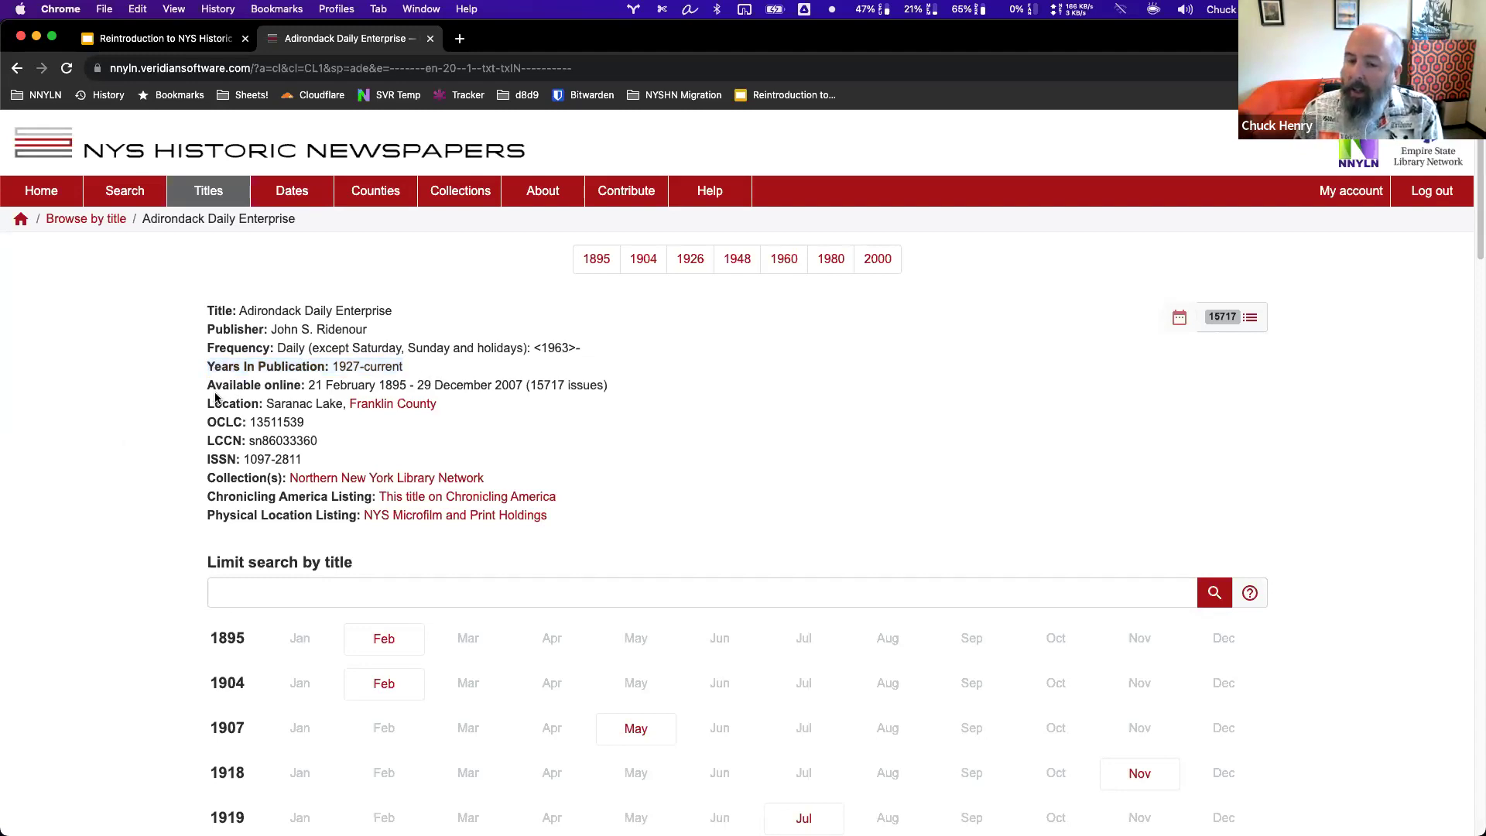
pyautogui.moveTo(205, 386); pyautogui.dragTo(617, 386)
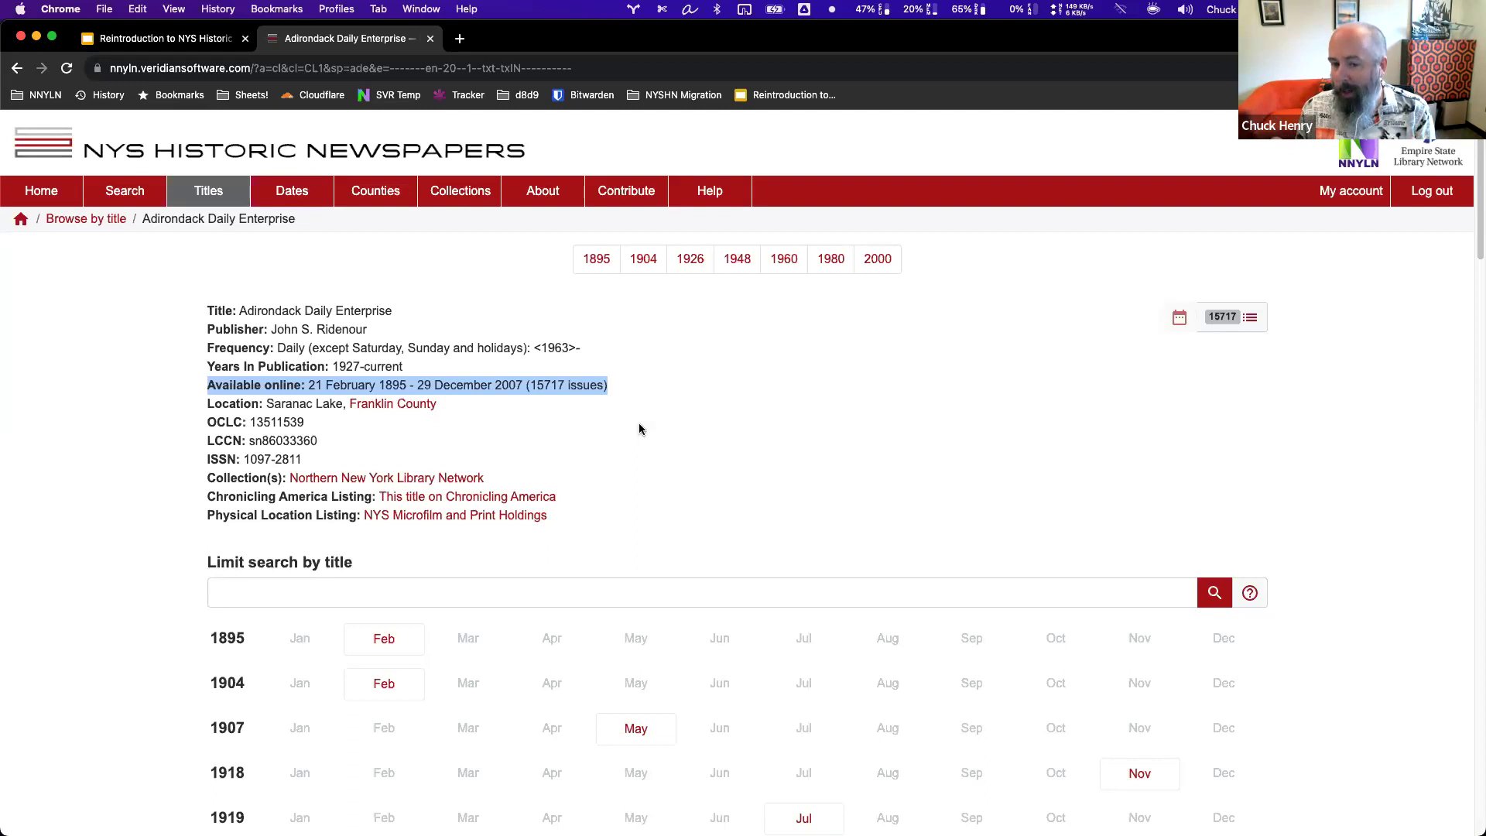
pyautogui.click(634, 391)
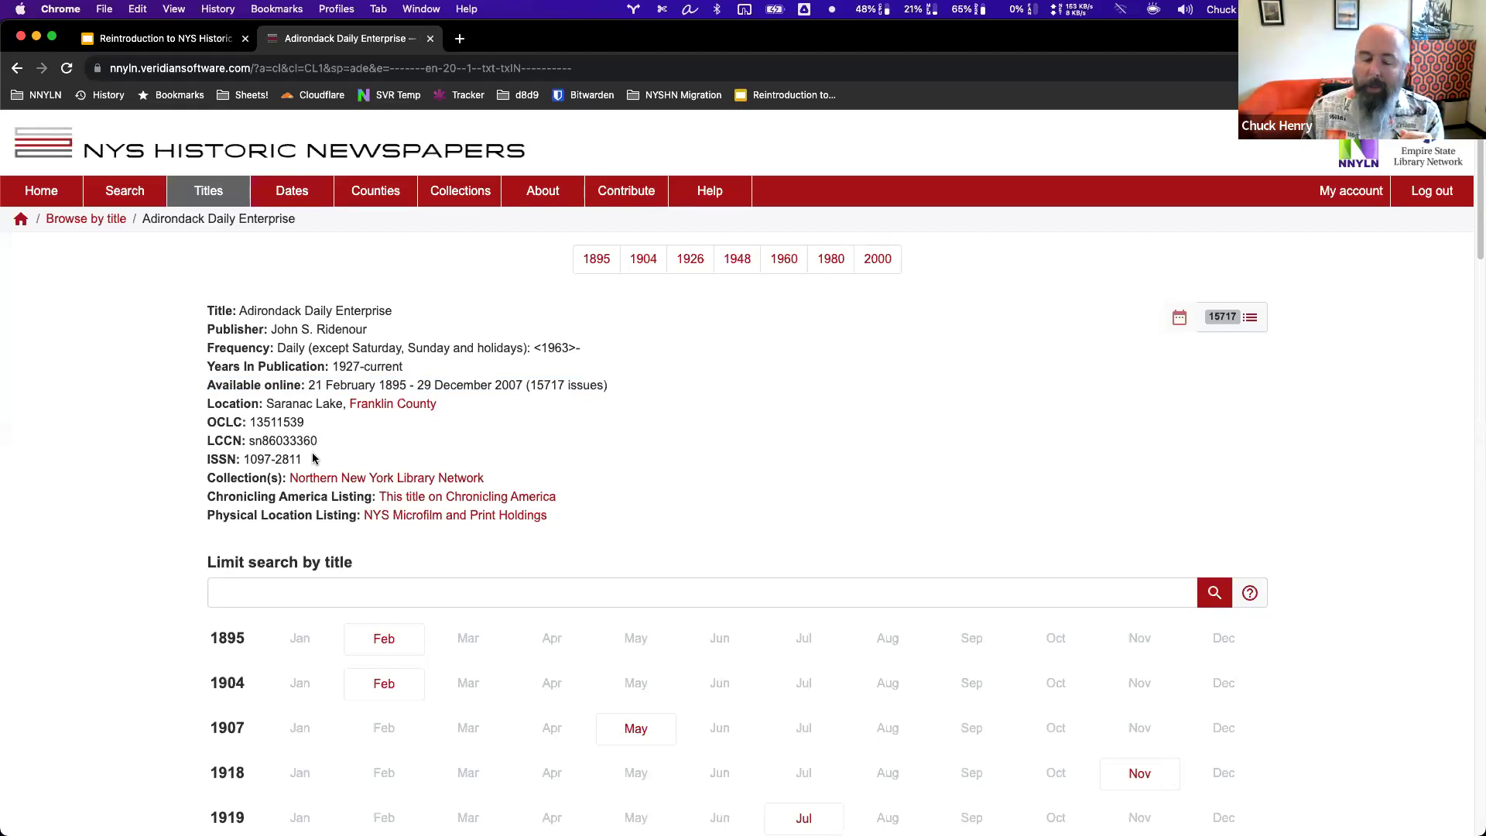
pyautogui.moveTo(303, 459); pyautogui.dragTo(210, 422)
pyautogui.click(385, 432)
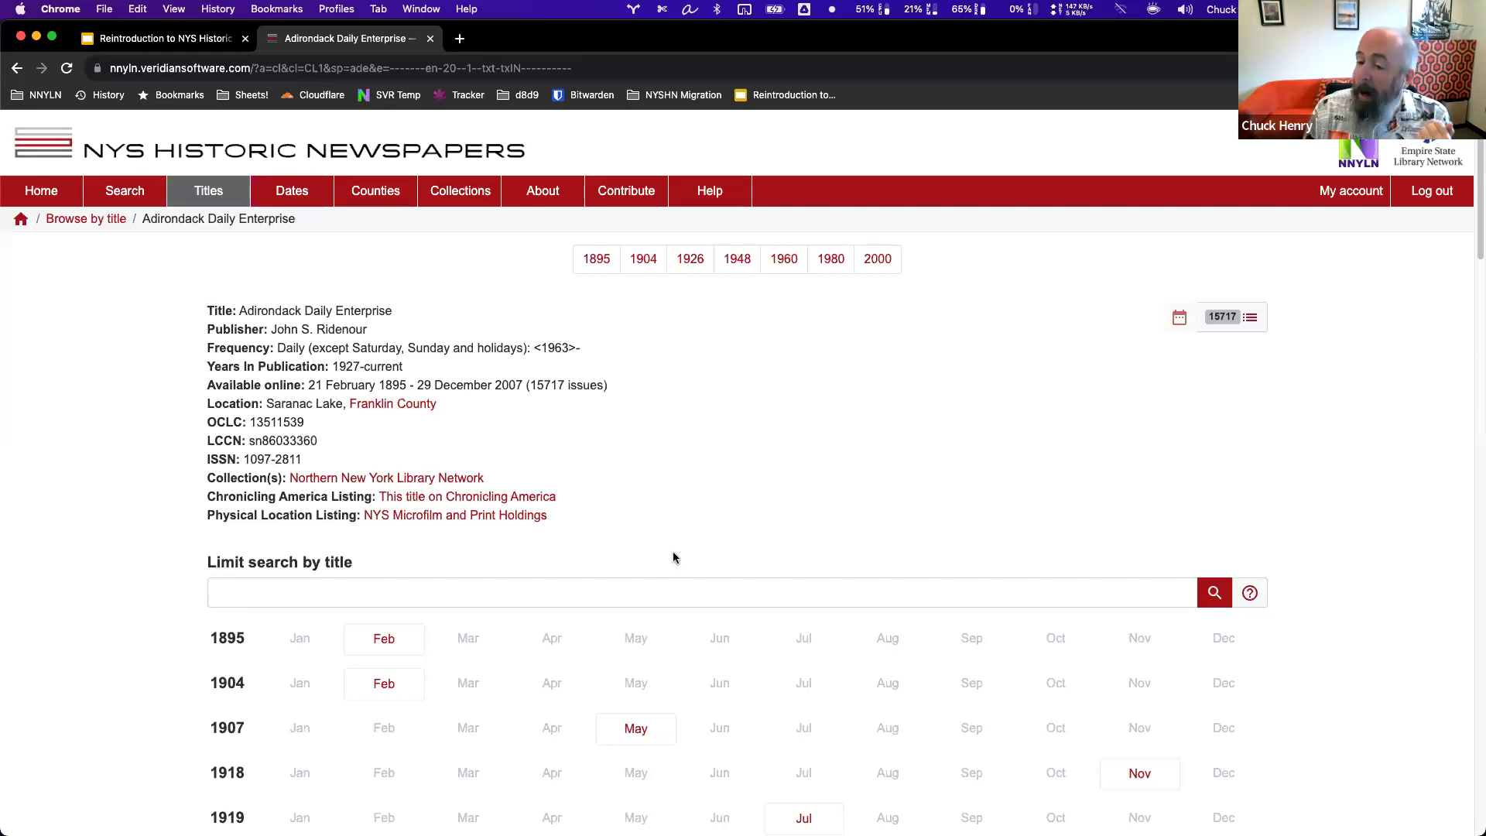
pyautogui.scroll(-5, 672, 551)
pyautogui.scroll(-10, 674, 566)
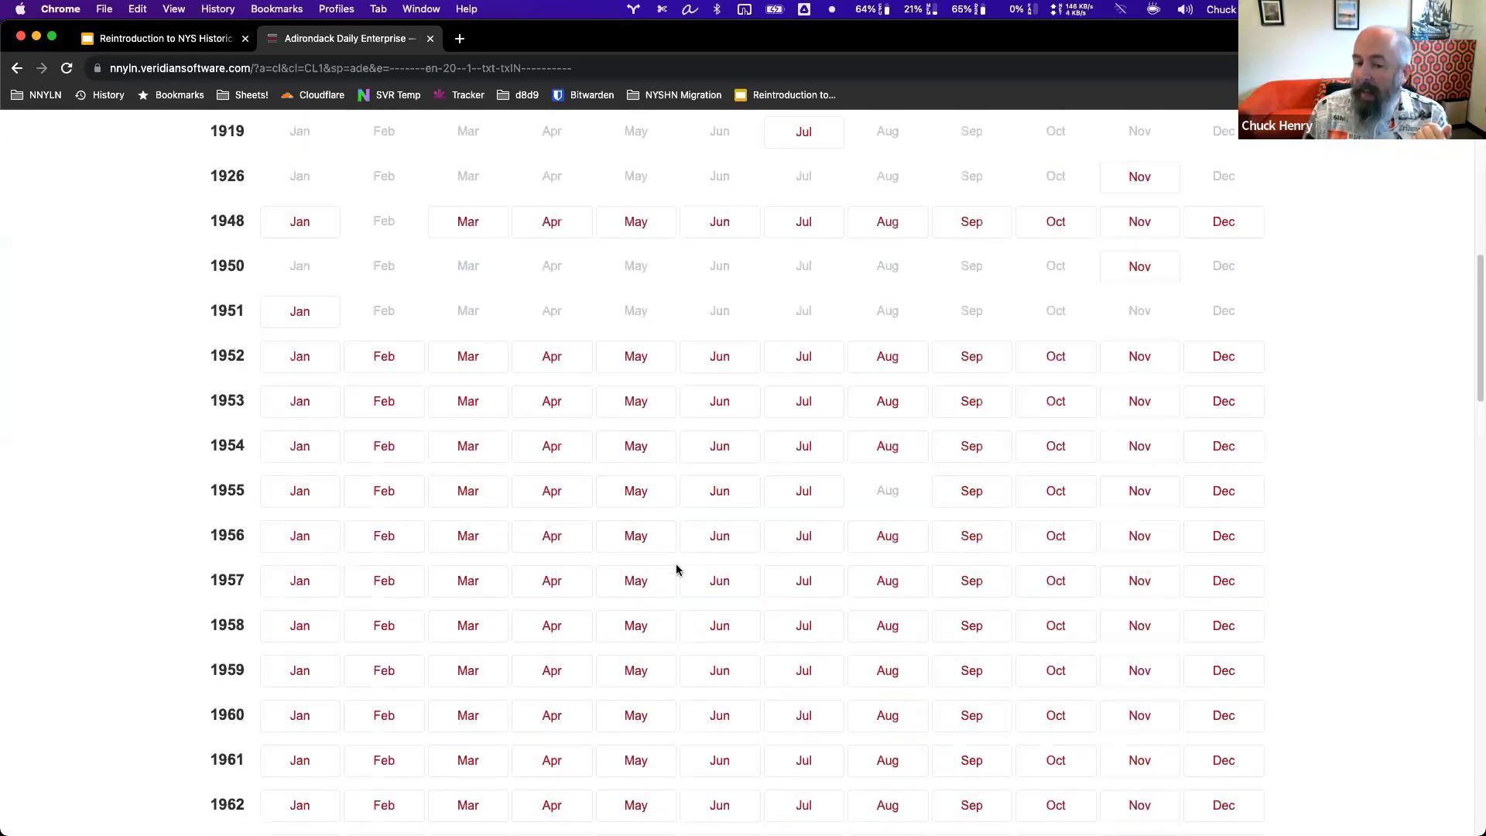
pyautogui.scroll(12, 286, 494)
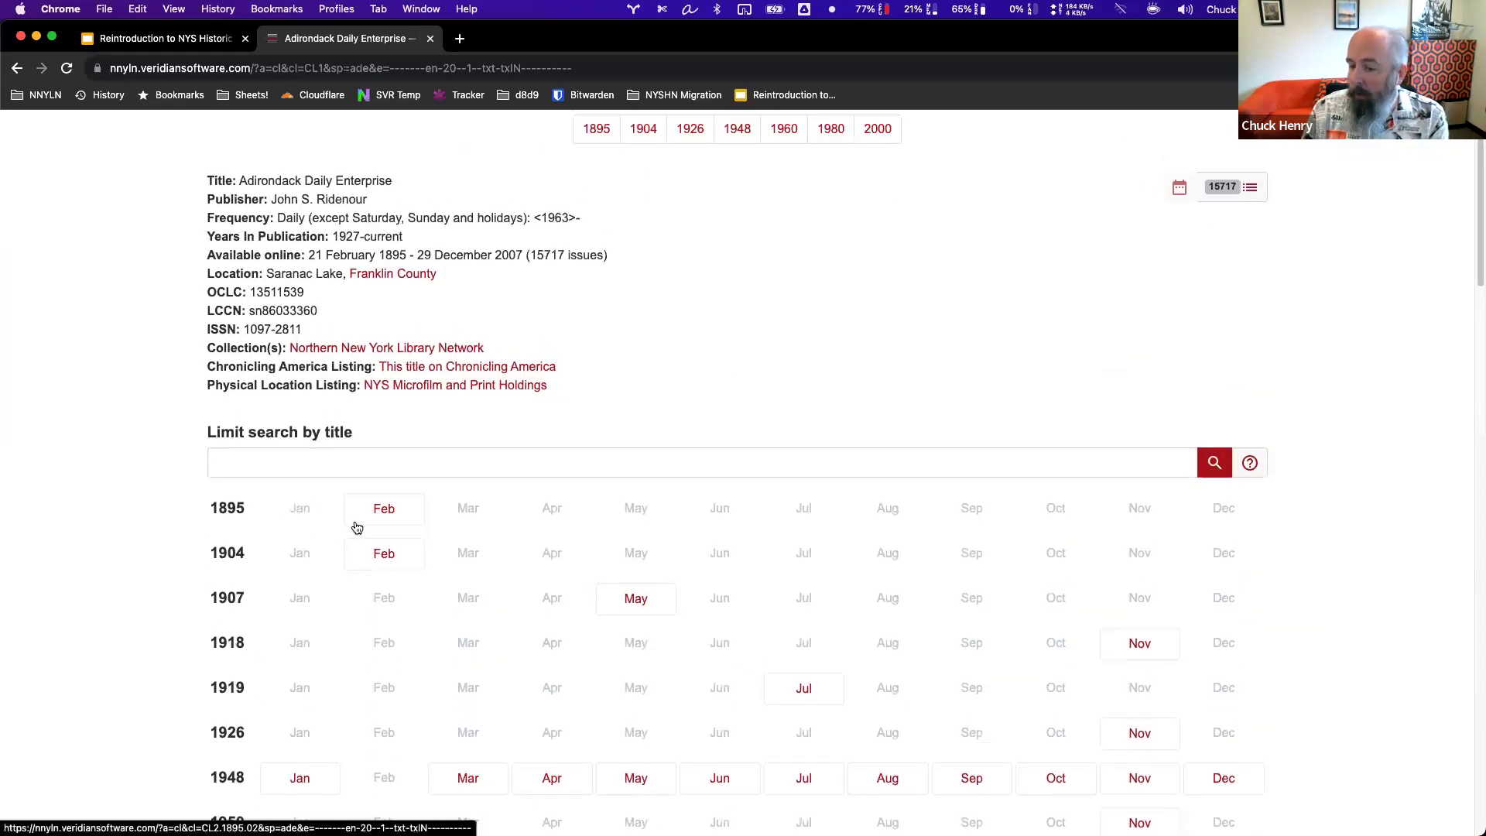
pyautogui.scroll(-5, 279, 479)
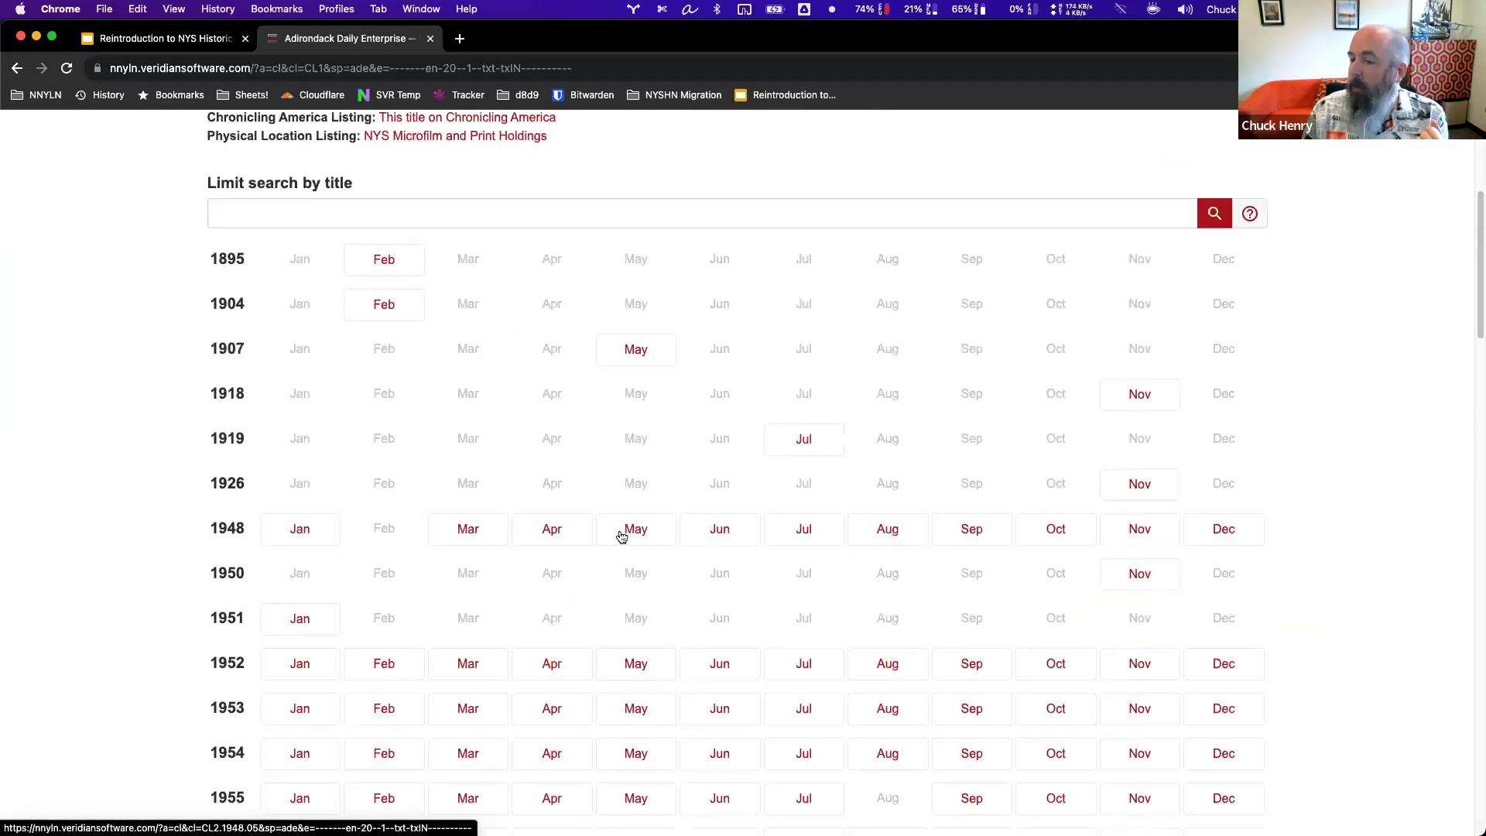
pyautogui.scroll(-2, 610, 554)
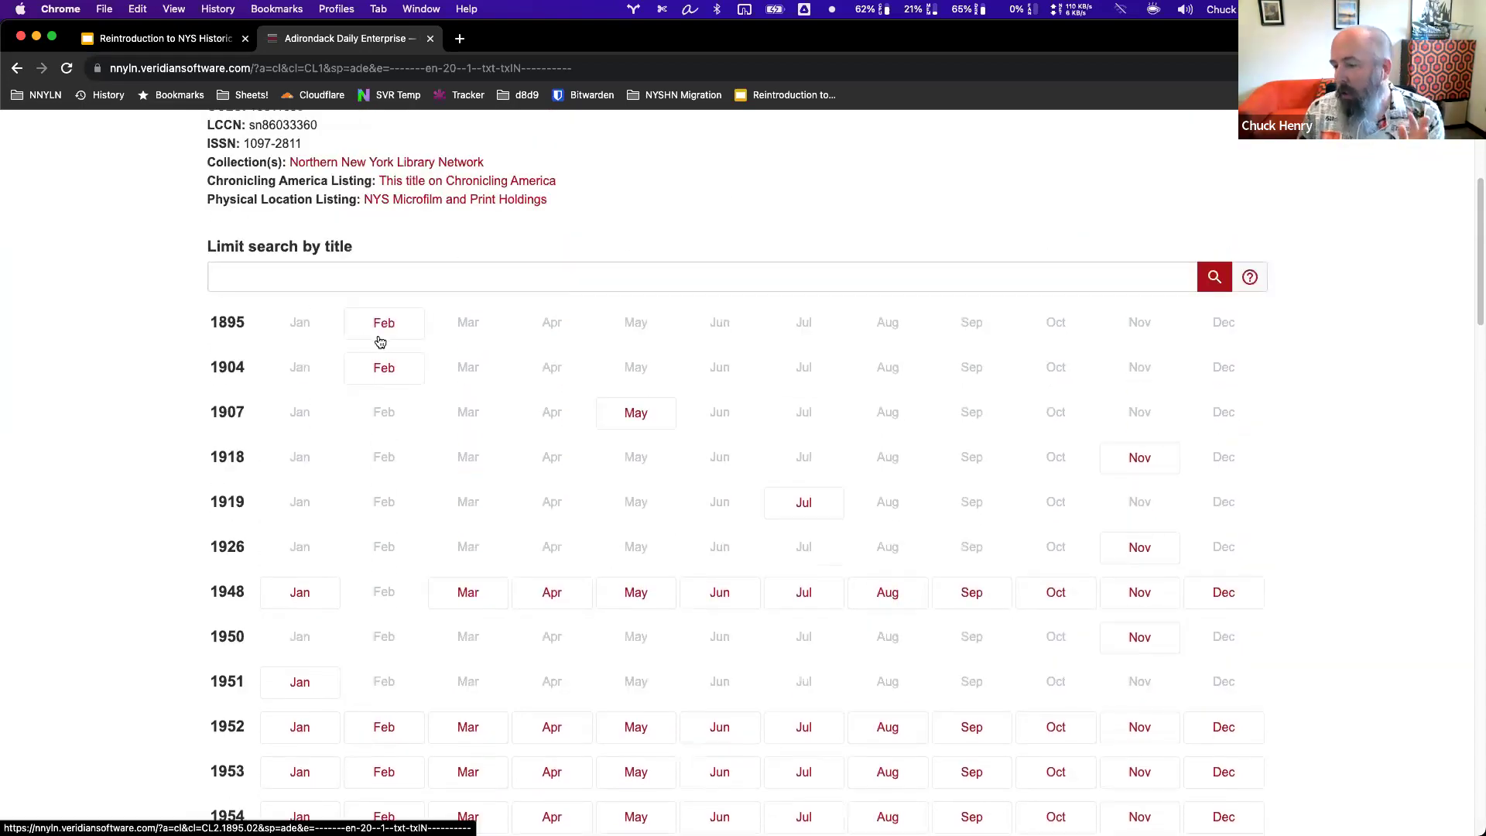
pyautogui.scroll(5, 282, 531)
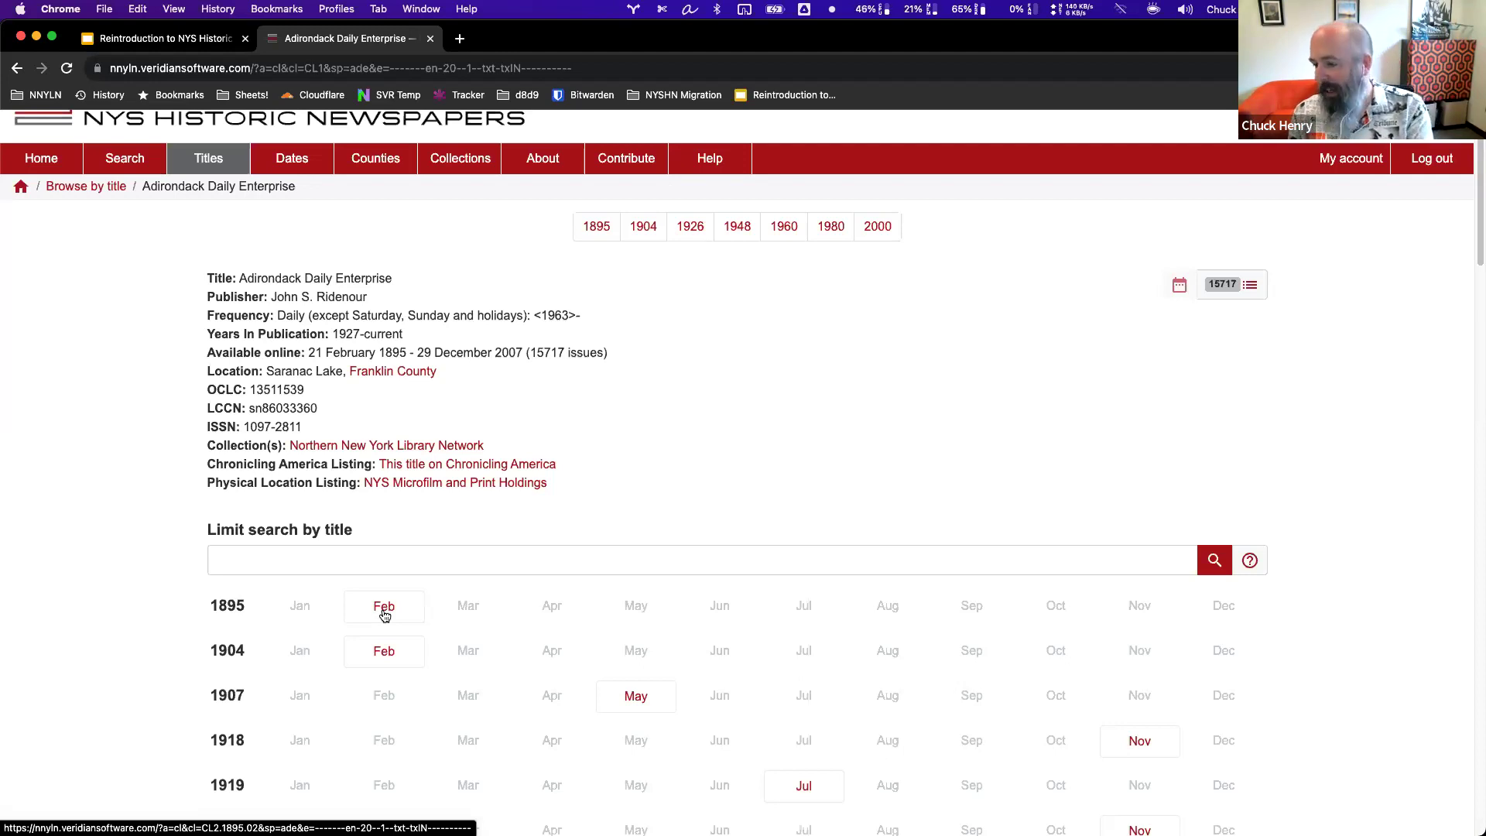
pyautogui.scroll(-7, 573, 585)
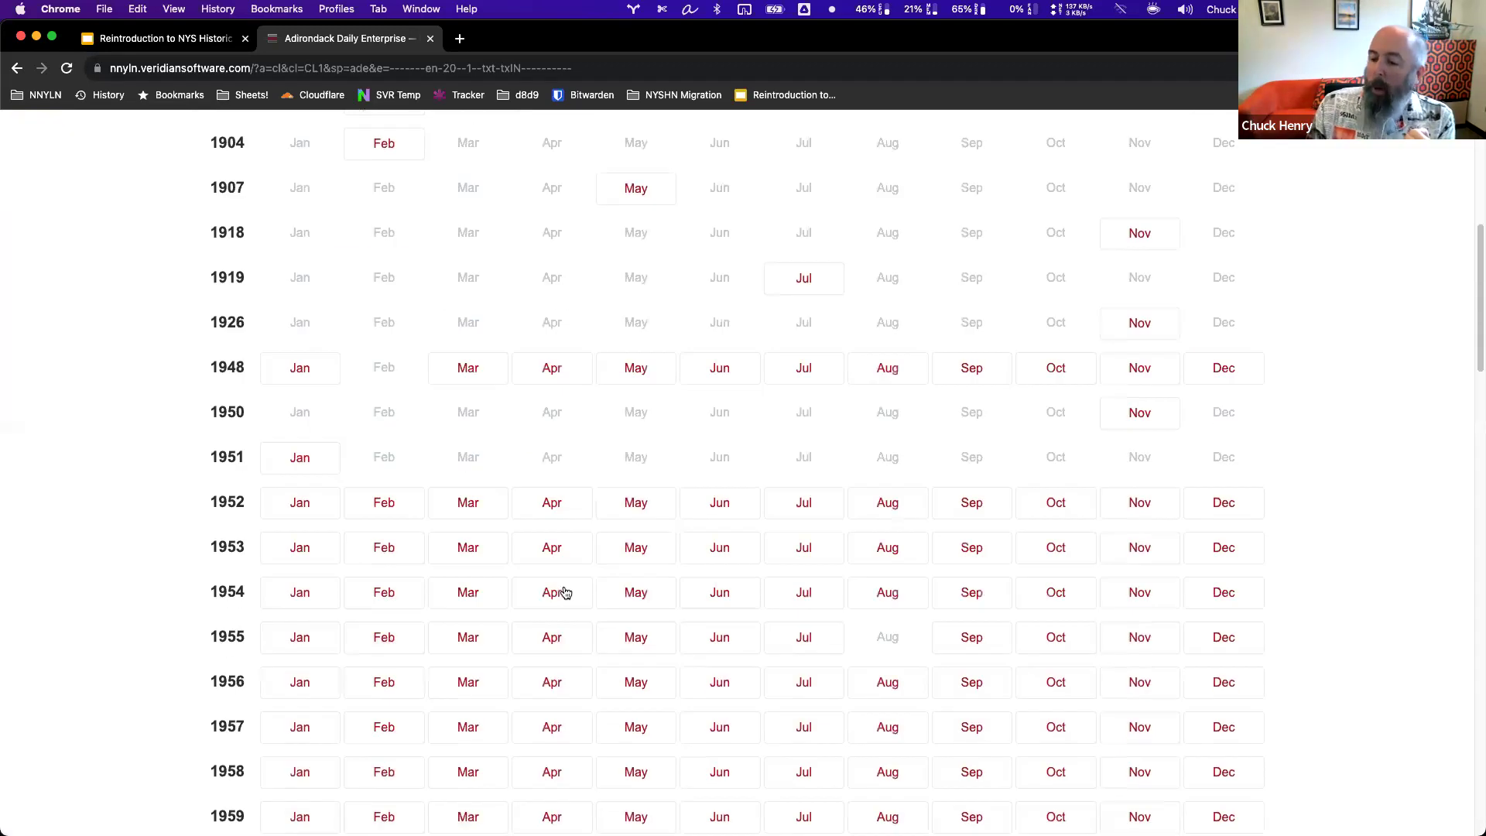
pyautogui.scroll(-2, 561, 594)
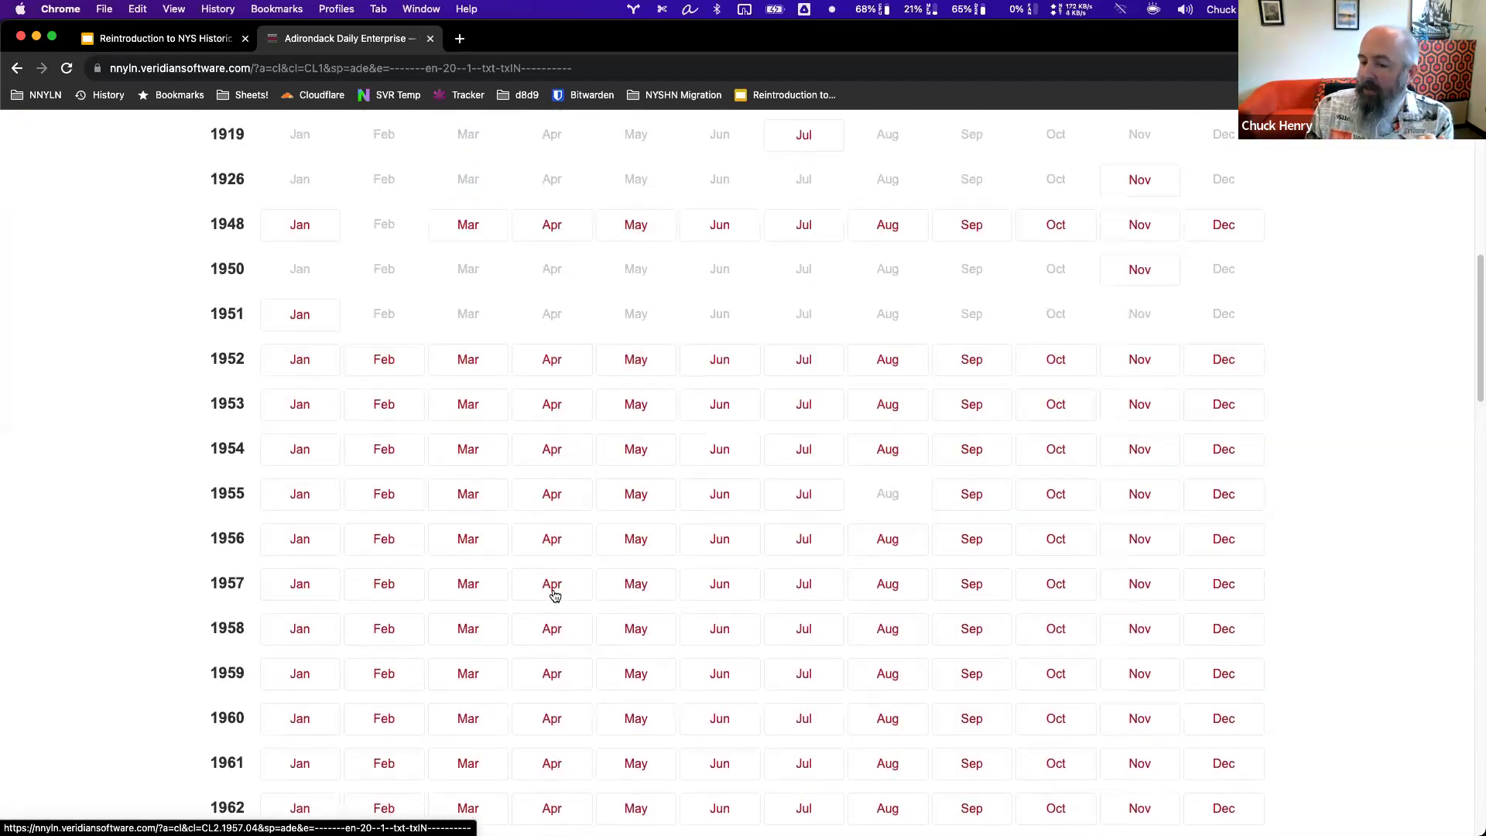
pyautogui.scroll(-2, 554, 596)
pyautogui.scroll(2, 554, 595)
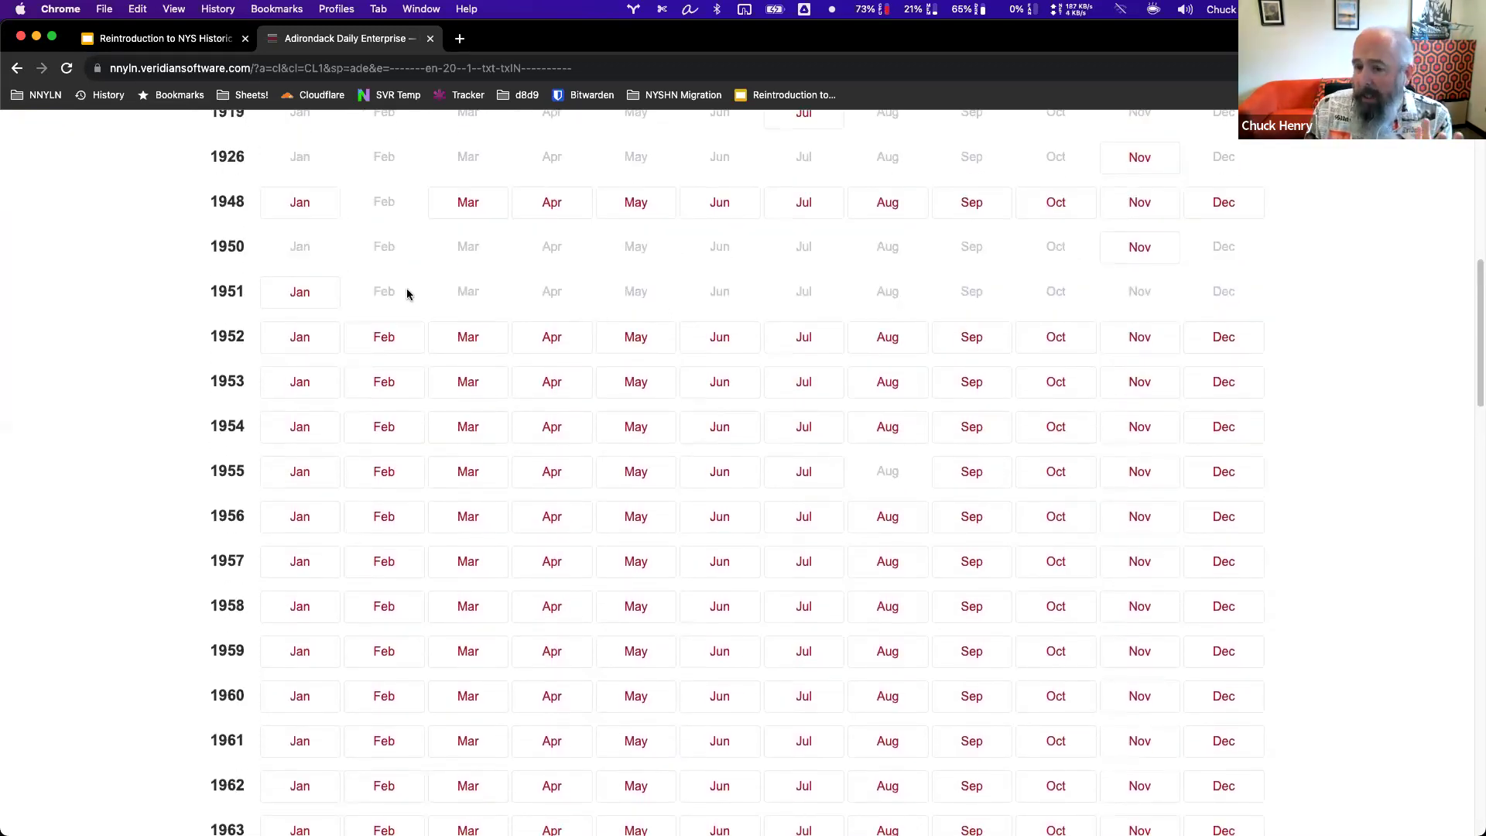
pyautogui.click(302, 346)
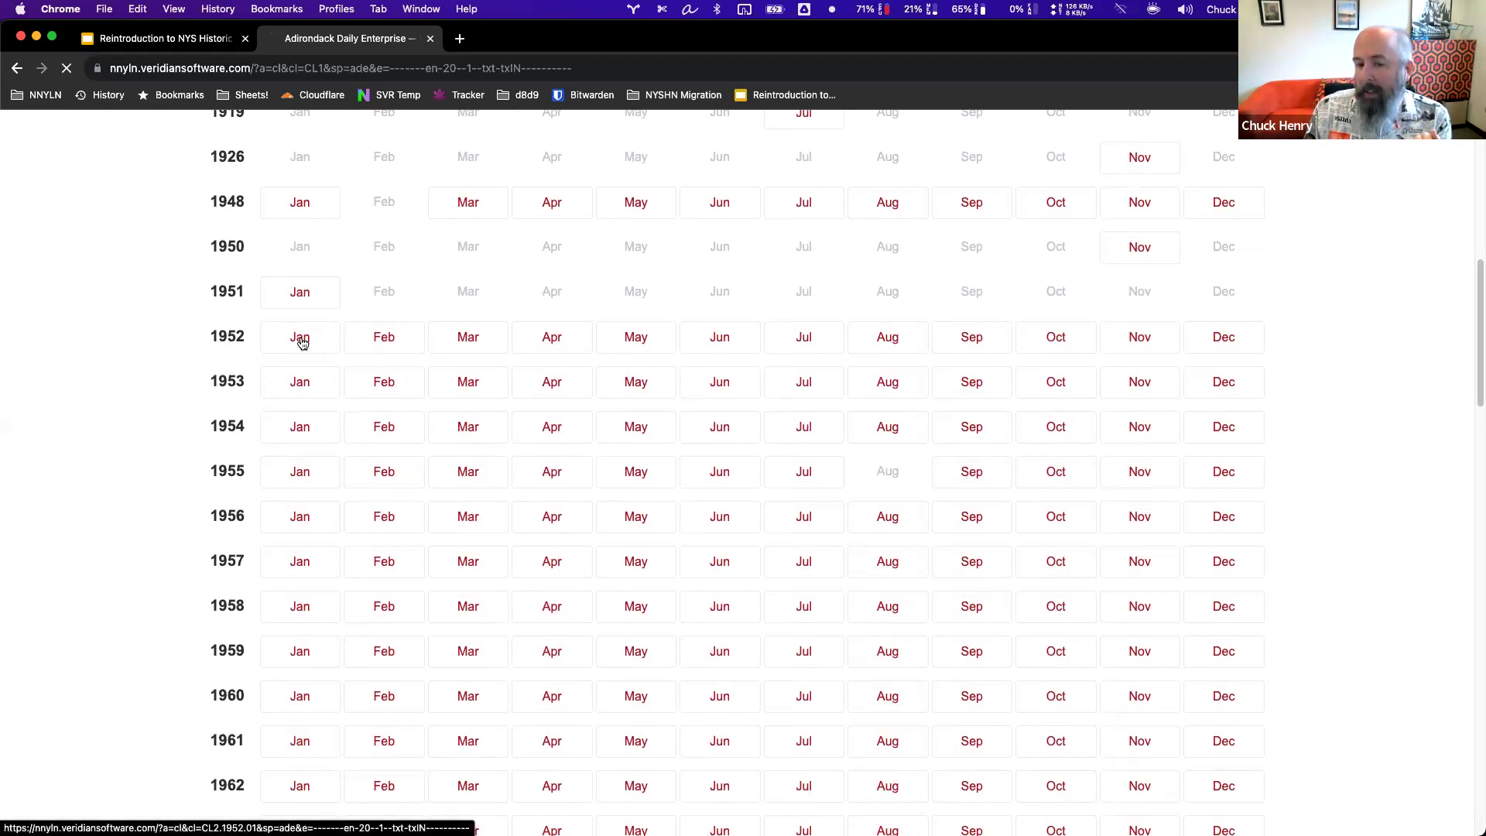
pyautogui.scroll(-3, 393, 564)
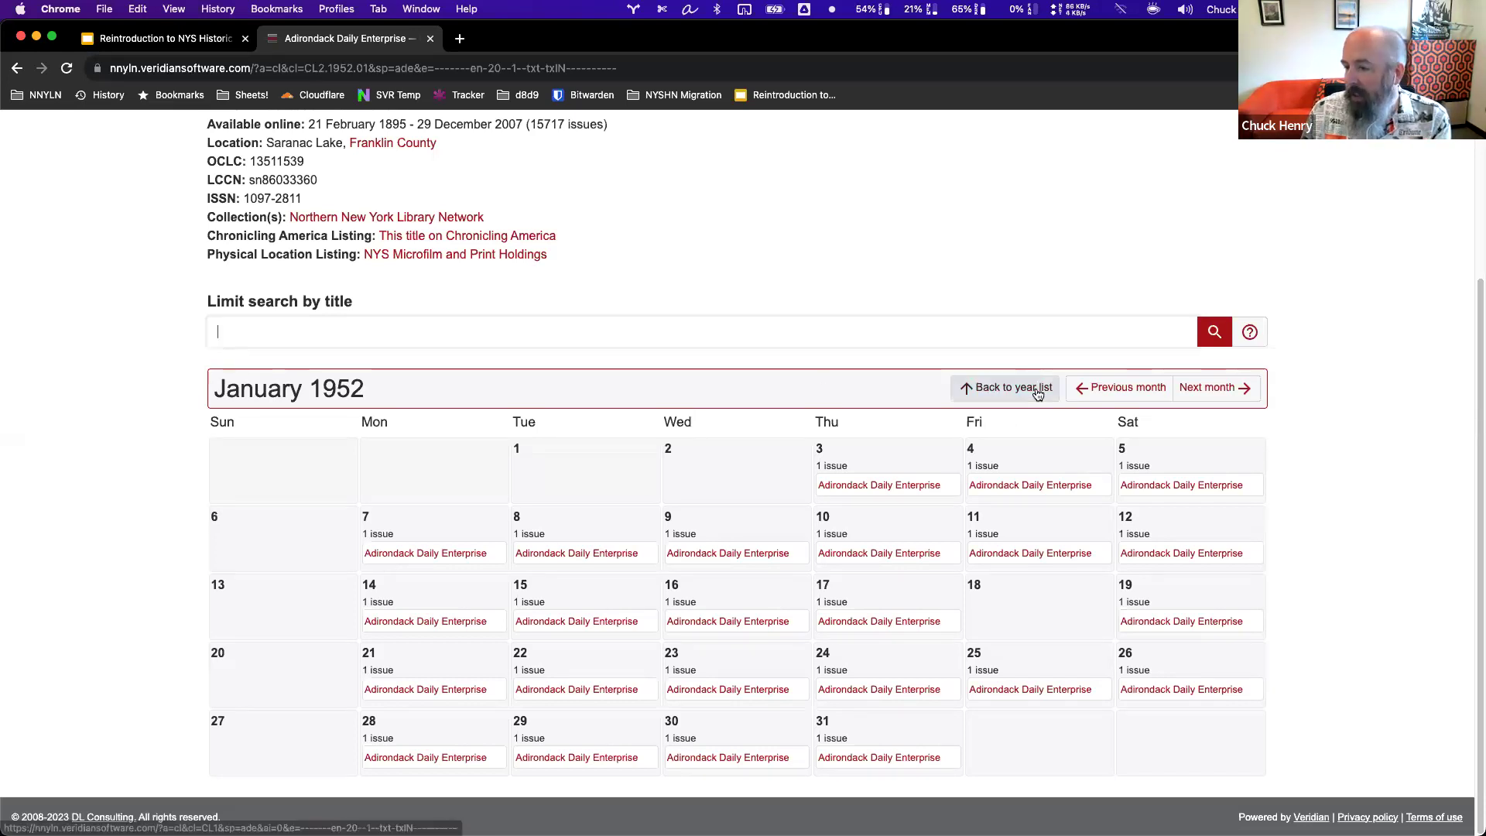
pyautogui.click(1215, 393)
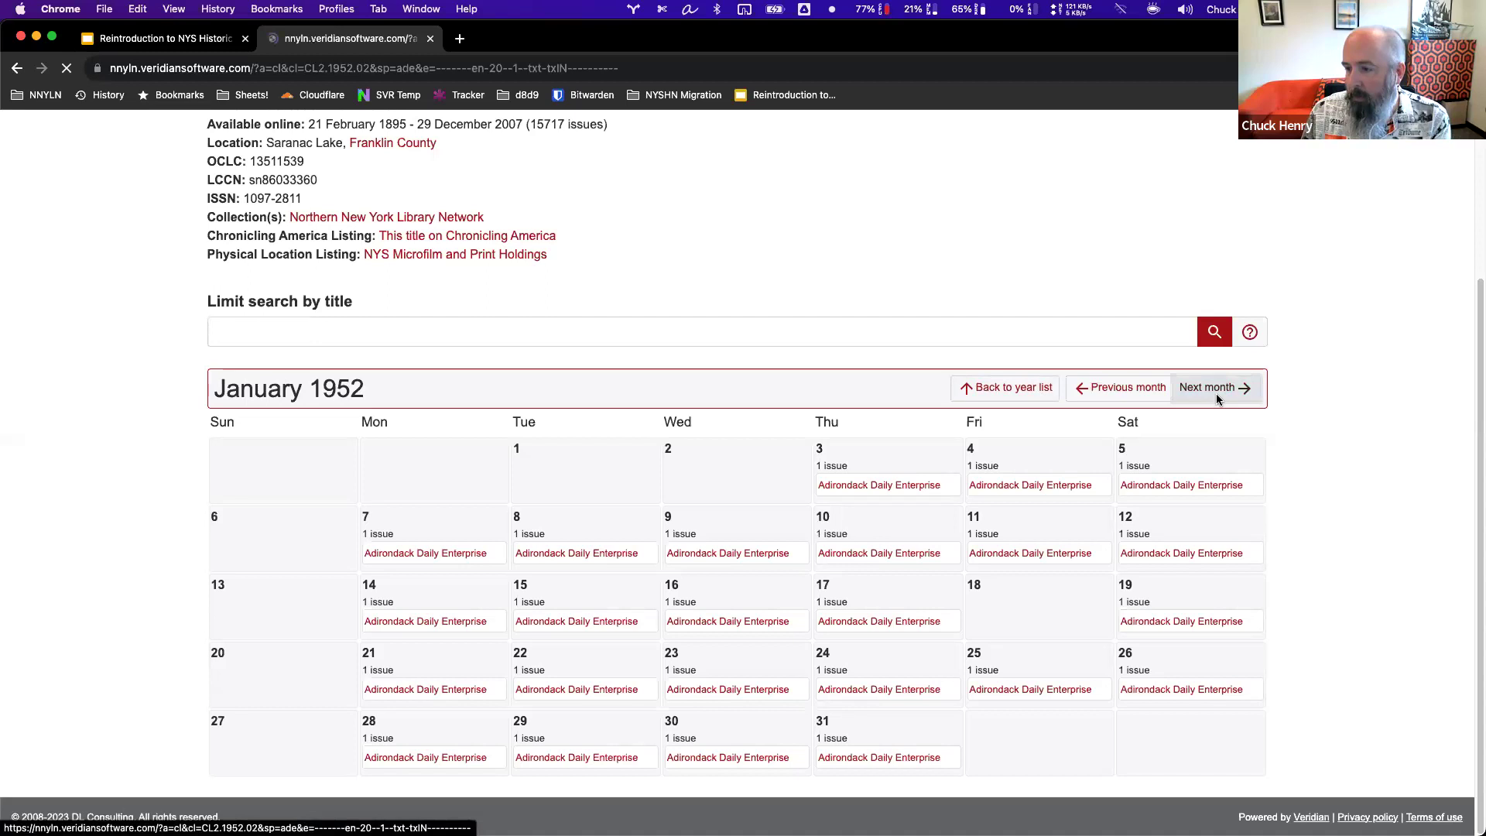
pyautogui.click(1188, 605)
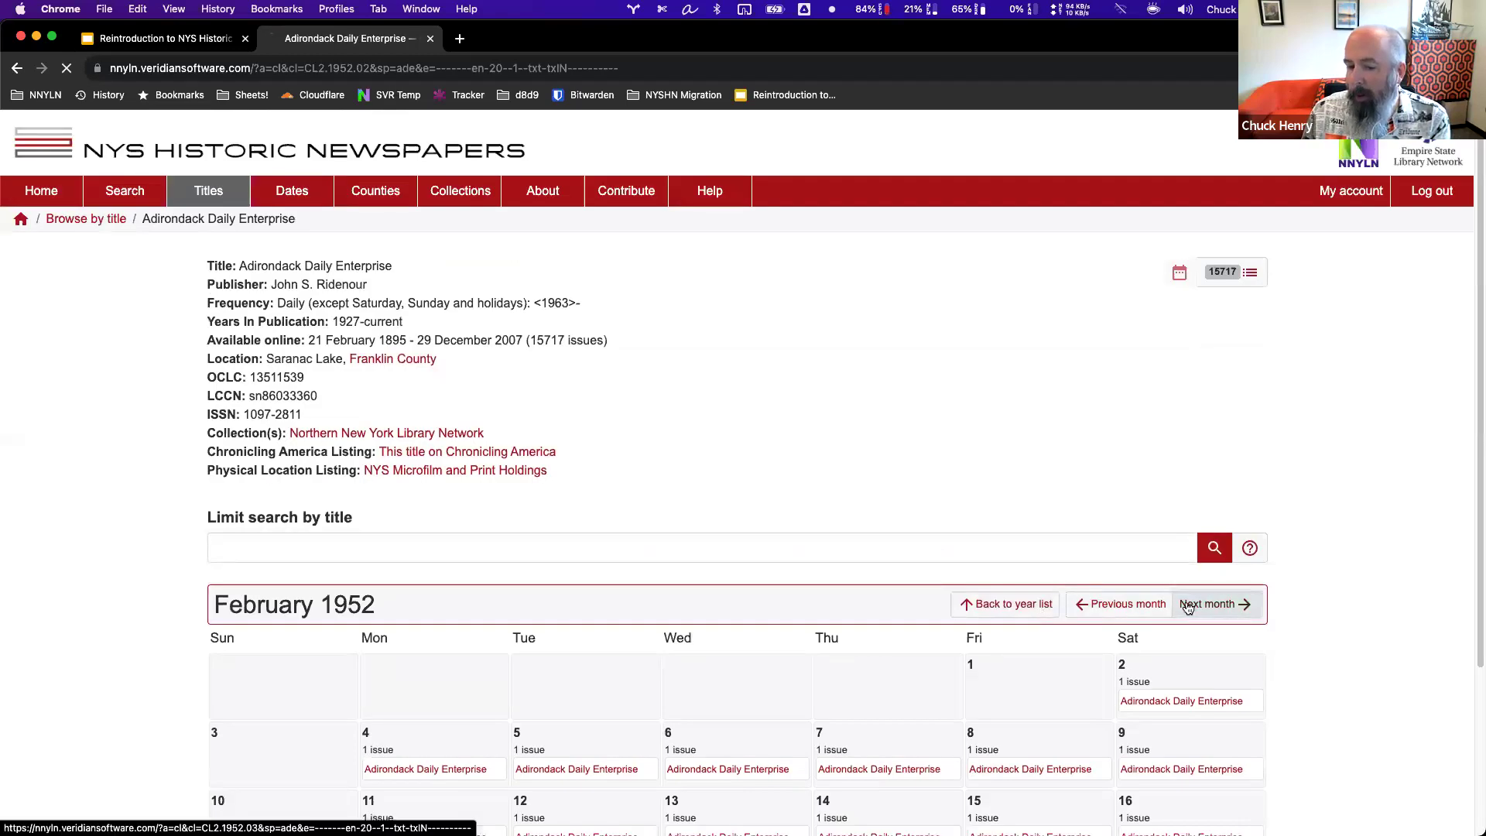
pyautogui.scroll(-4, 1019, 601)
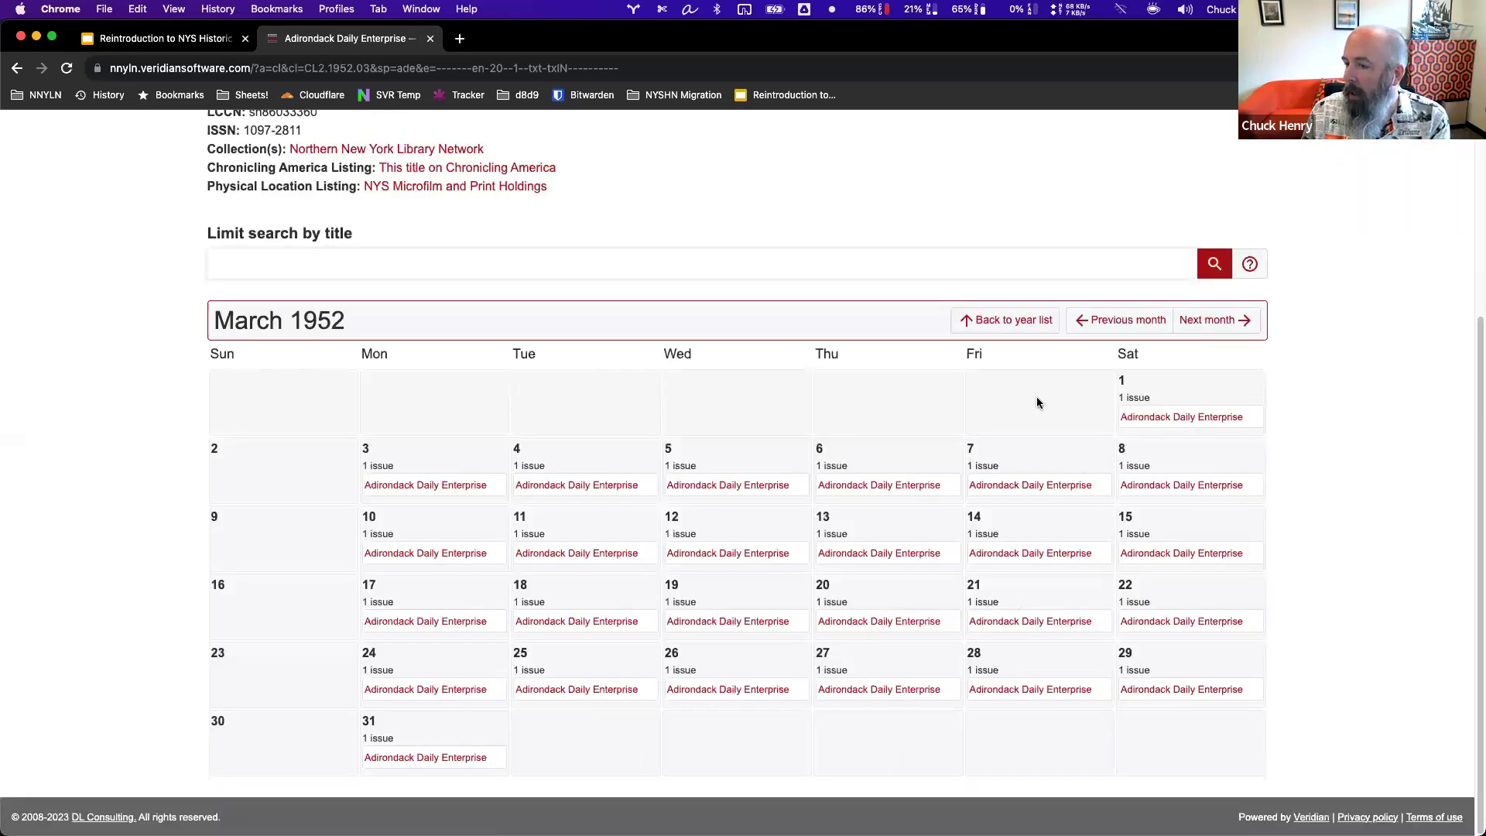
pyautogui.click(997, 323)
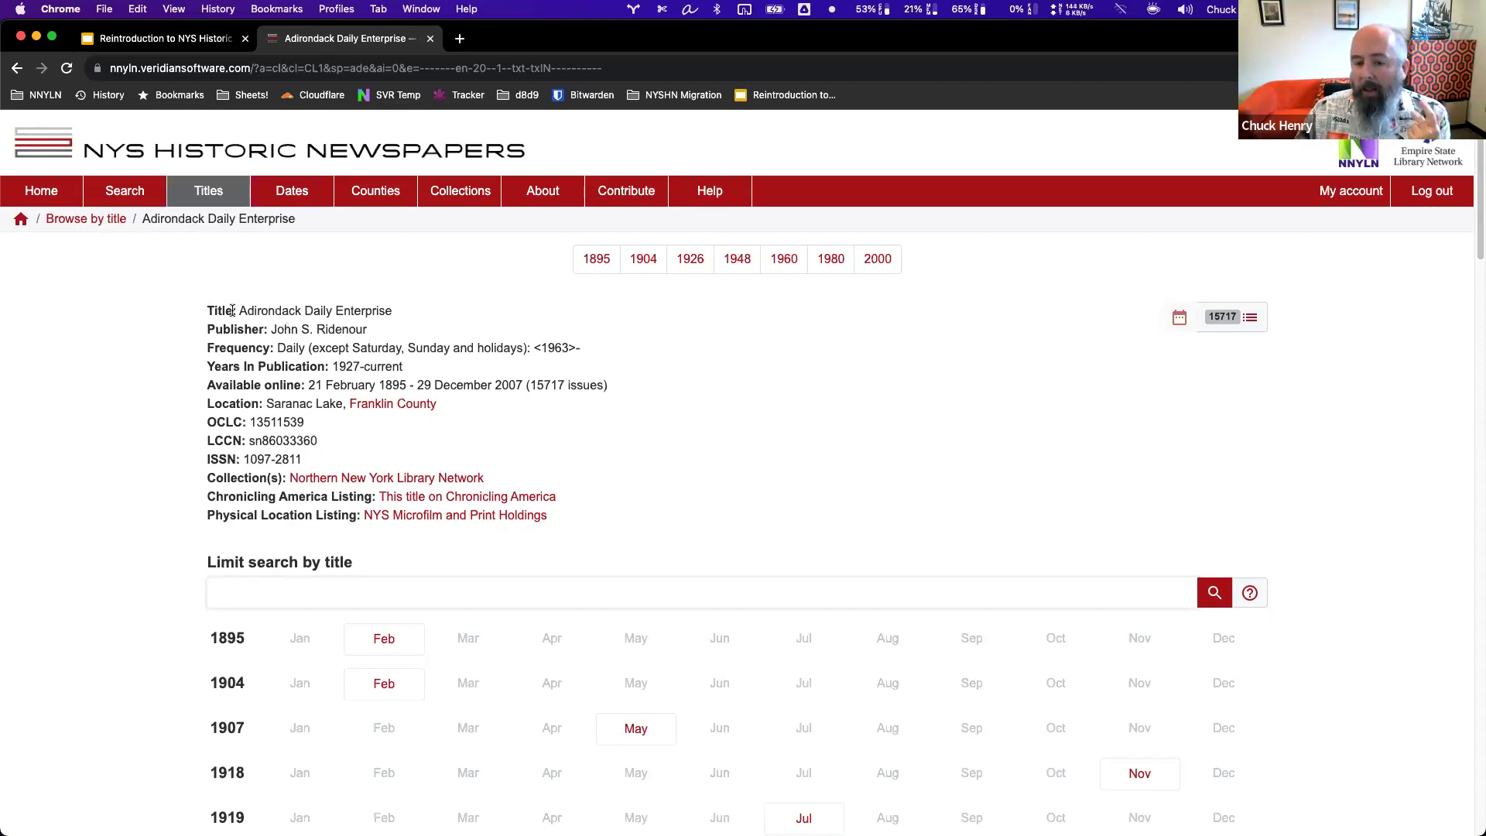
pyautogui.scroll(-5, 350, 427)
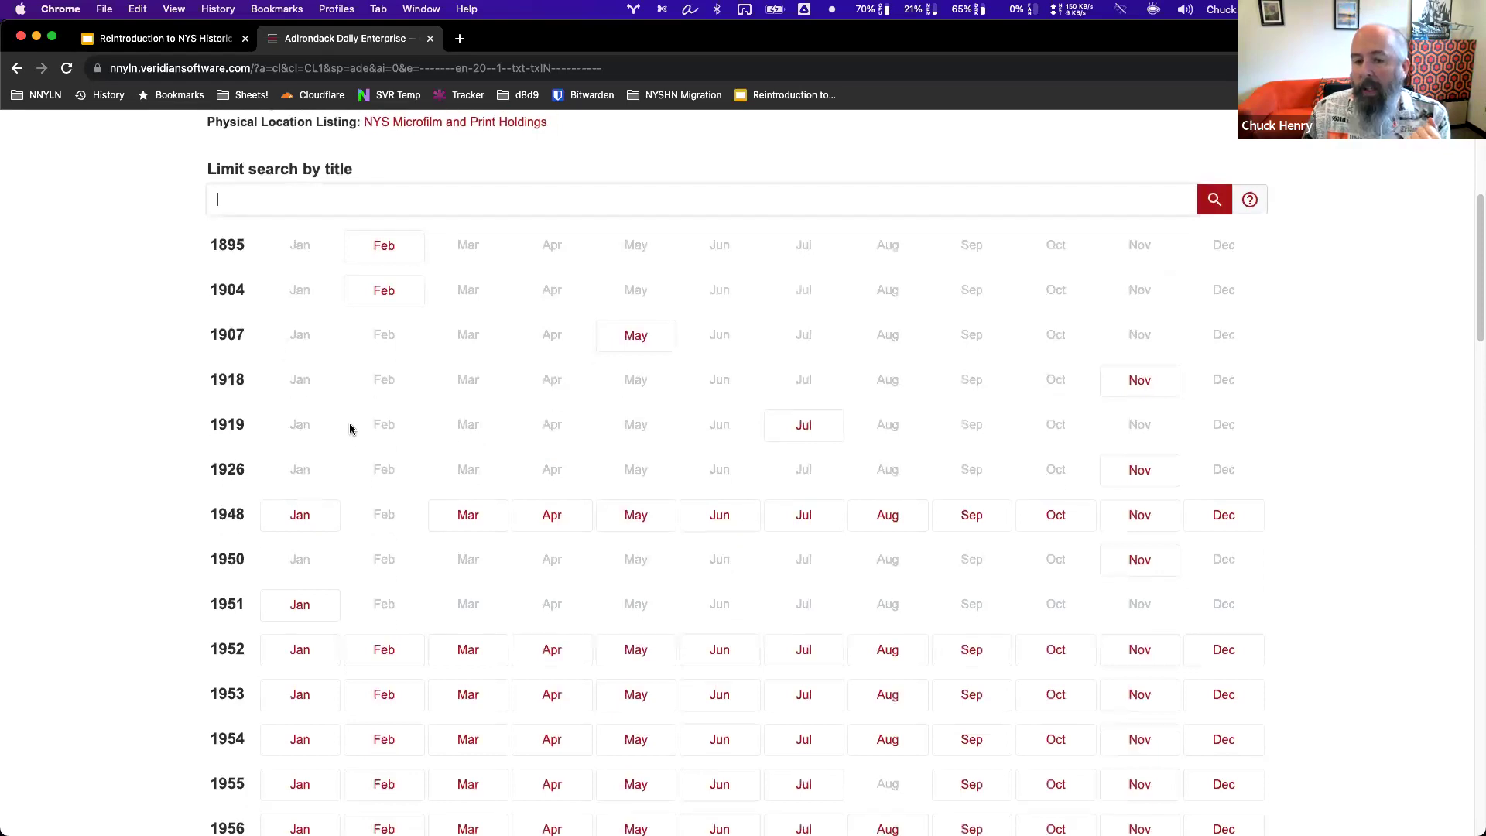
pyautogui.scroll(5, 348, 425)
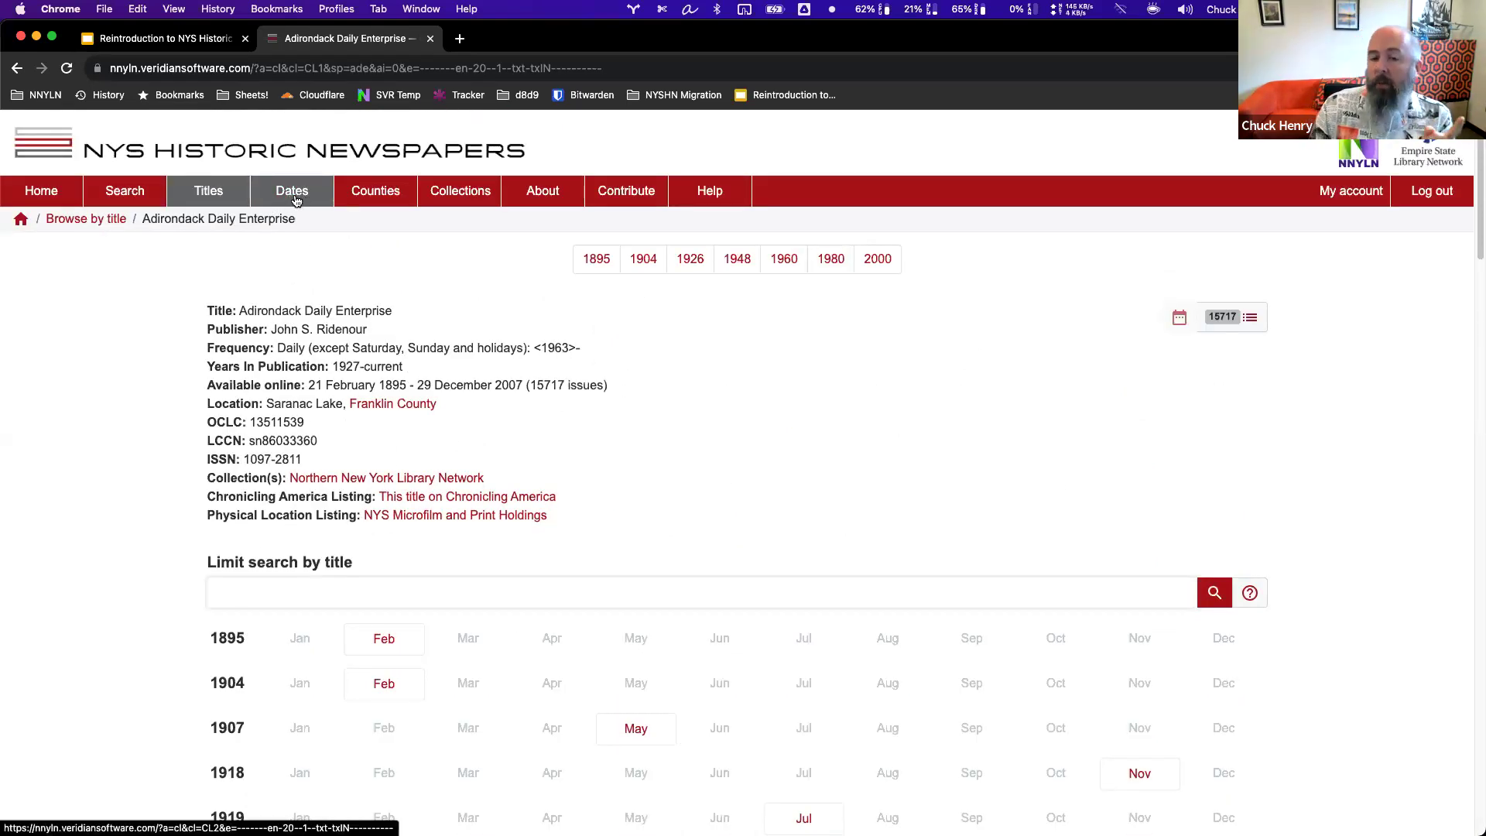
# Browse by date and check the single issue of 28 February 1725.
pyautogui.click(295, 201)
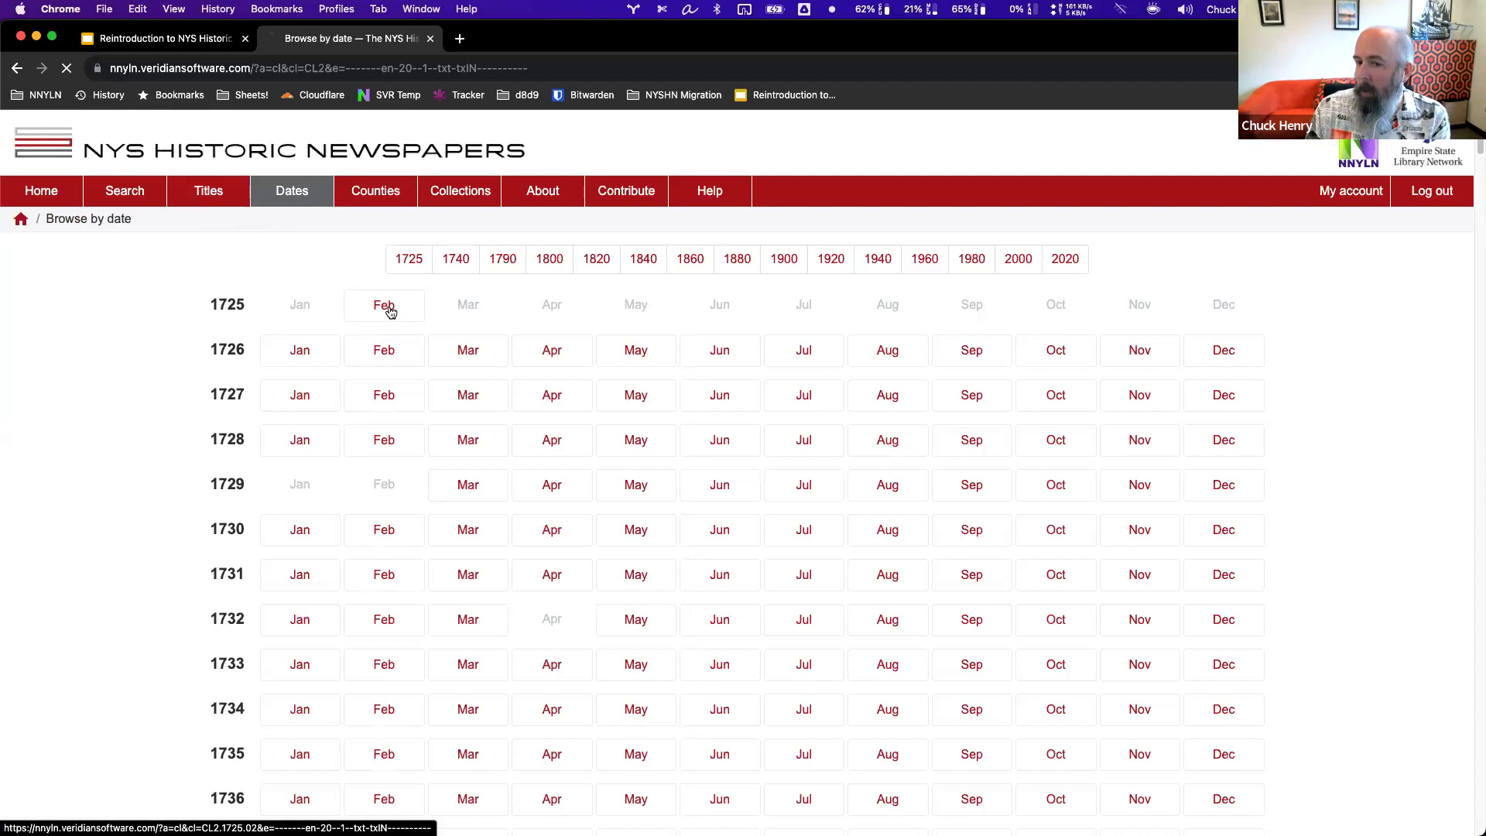
pyautogui.click(389, 310)
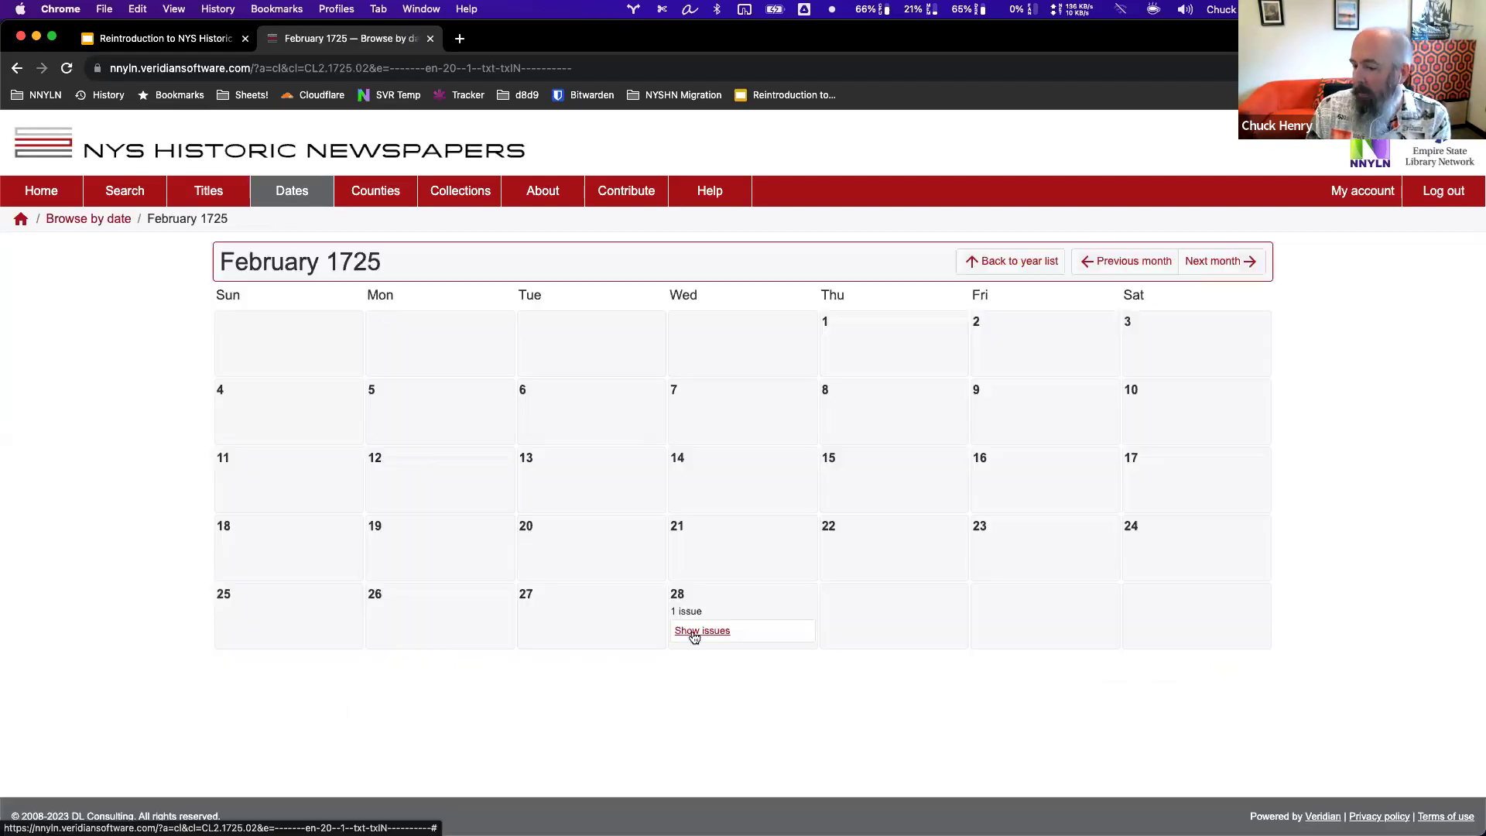
pyautogui.click(694, 633)
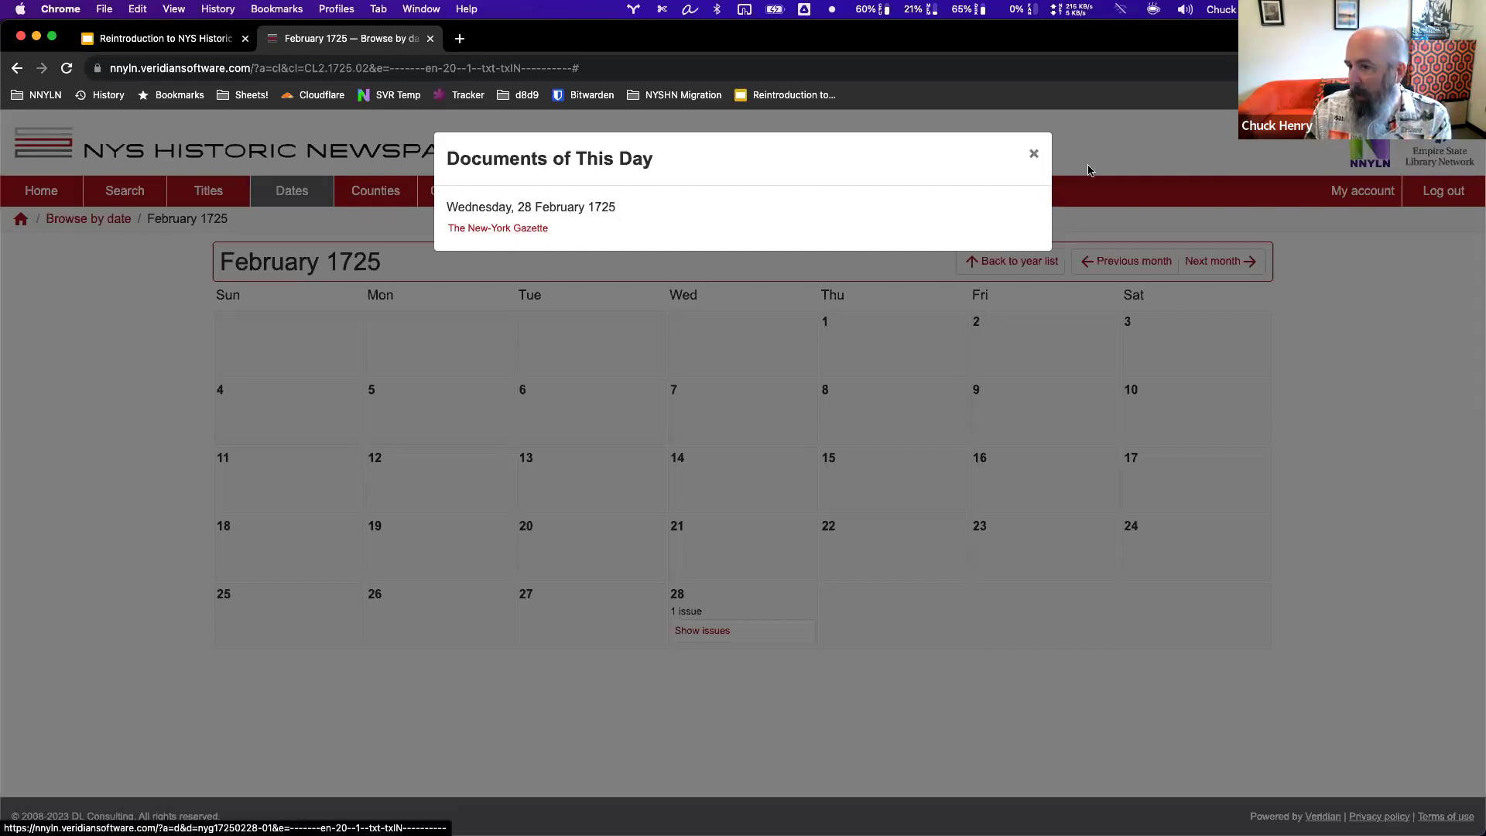
pyautogui.click(1010, 269)
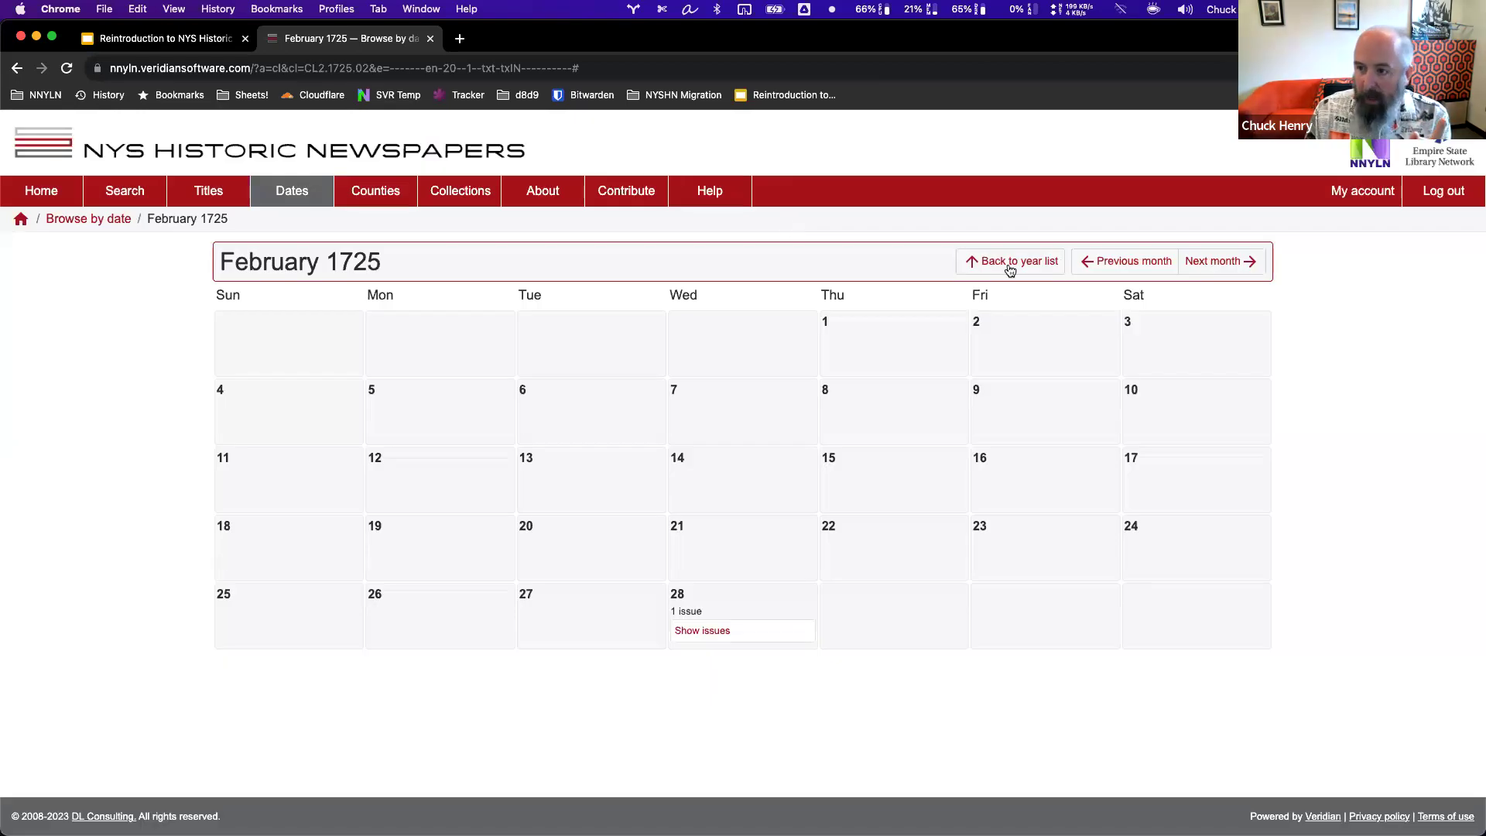
# Return to the year-and-month list and scroll through it.
pyautogui.click(1007, 265)
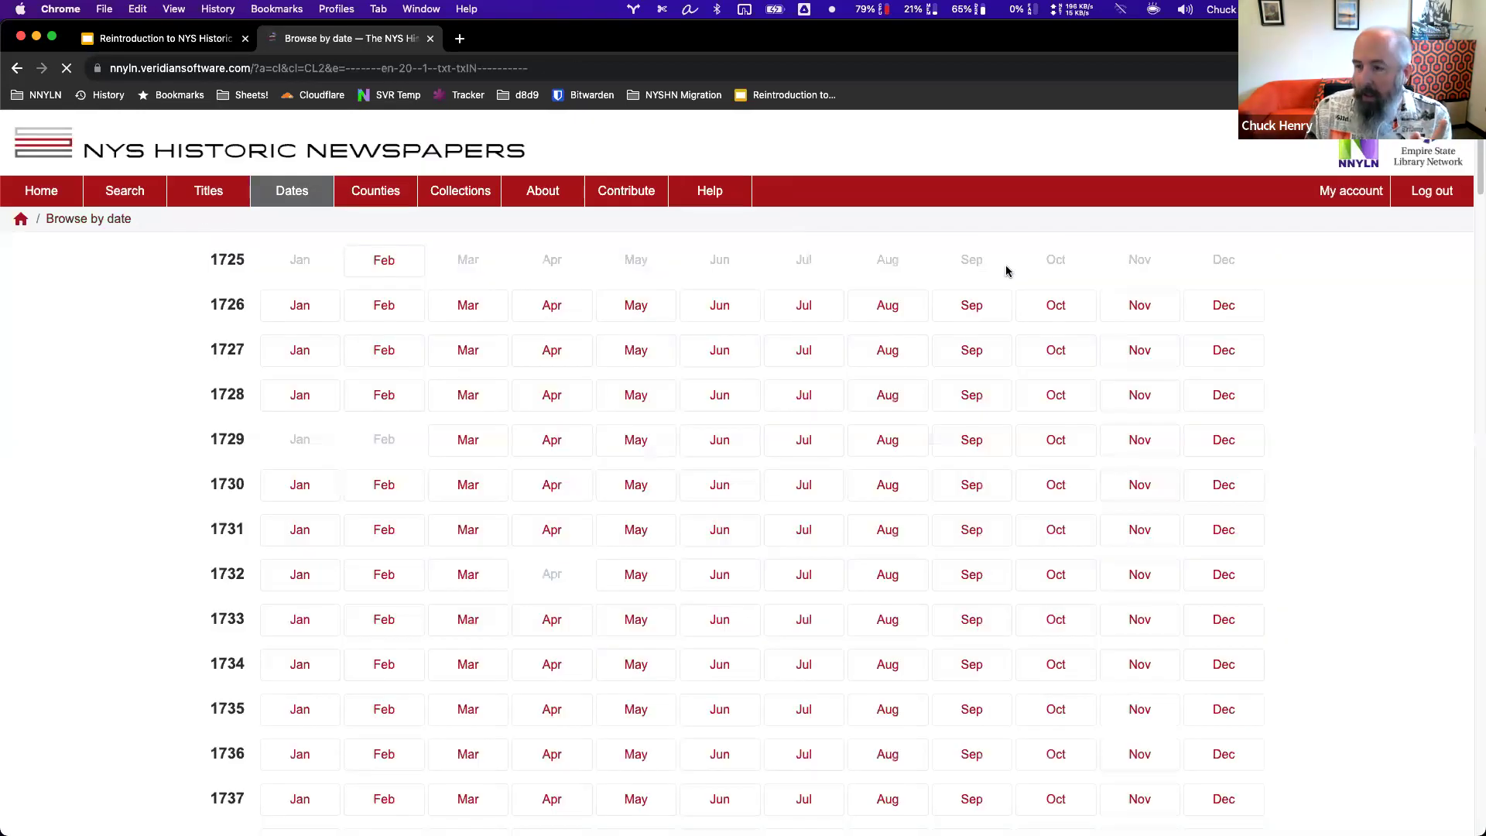
pyautogui.scroll(-2, 731, 489)
pyautogui.scroll(-15, 733, 492)
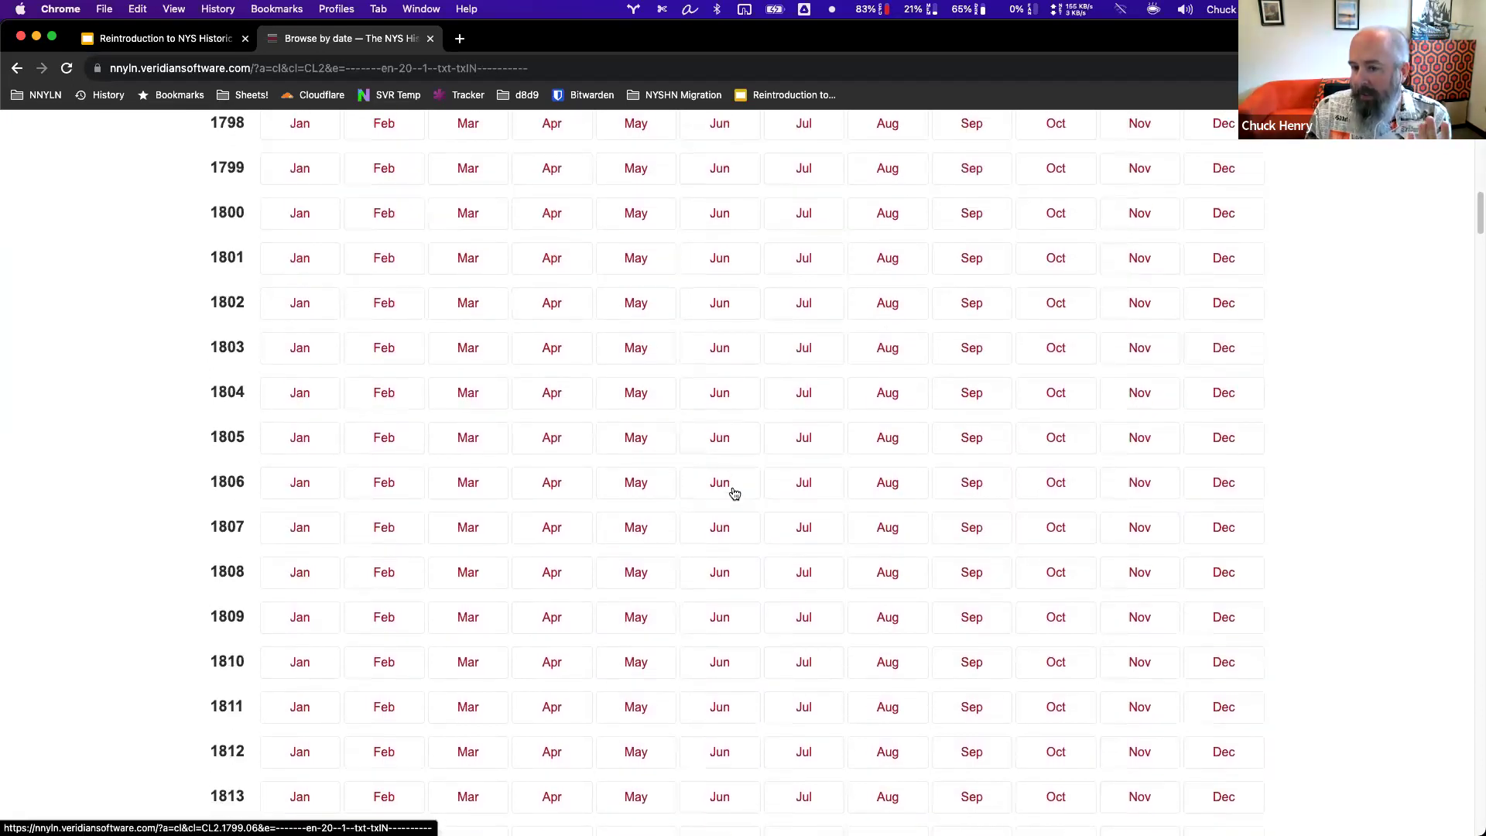
pyautogui.scroll(18, 734, 493)
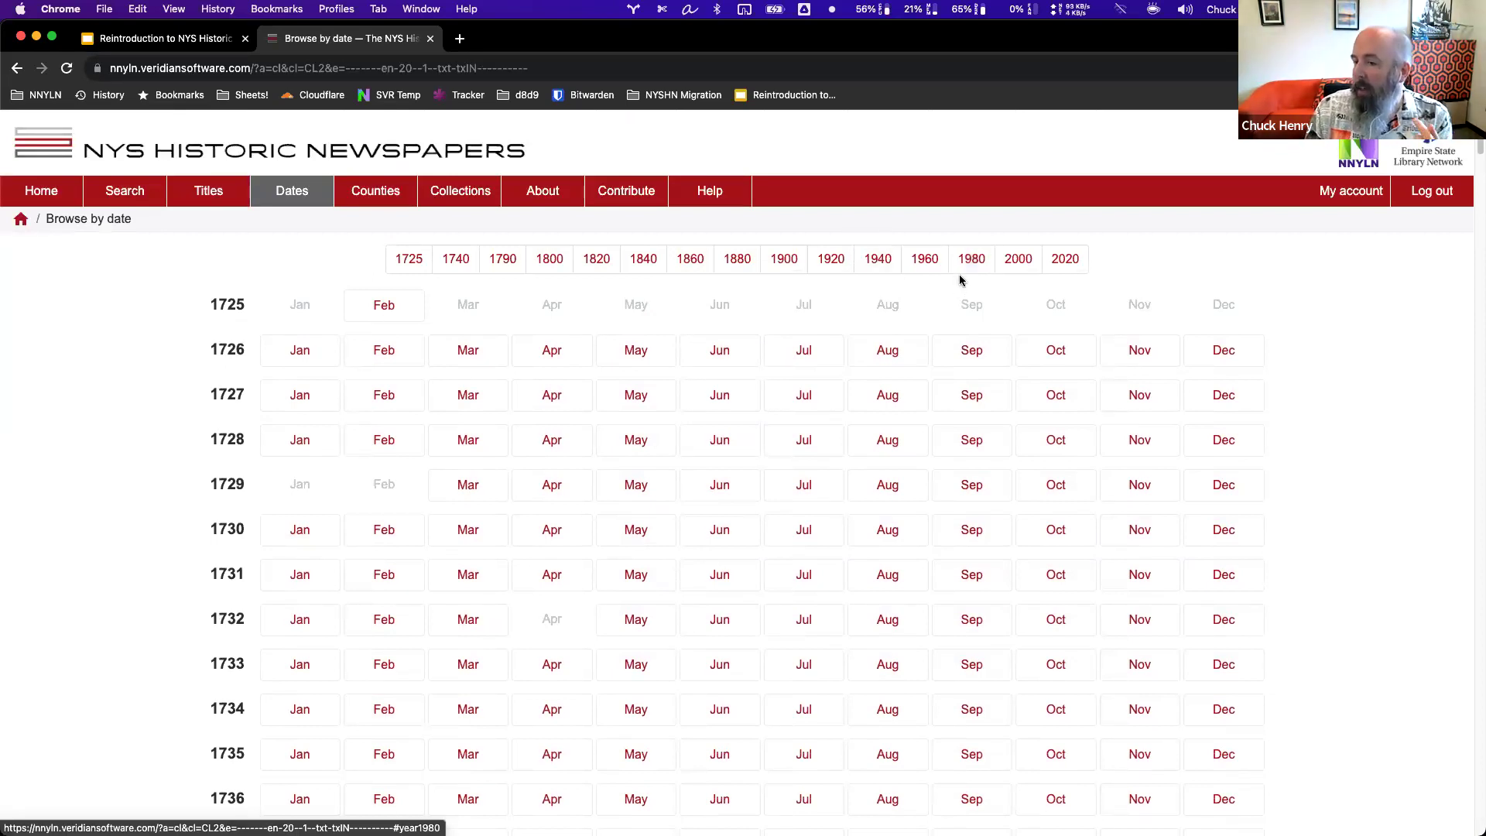
# Jump to the 1980s and list the newspapers published on 5 June 1985.
pyautogui.click(970, 265)
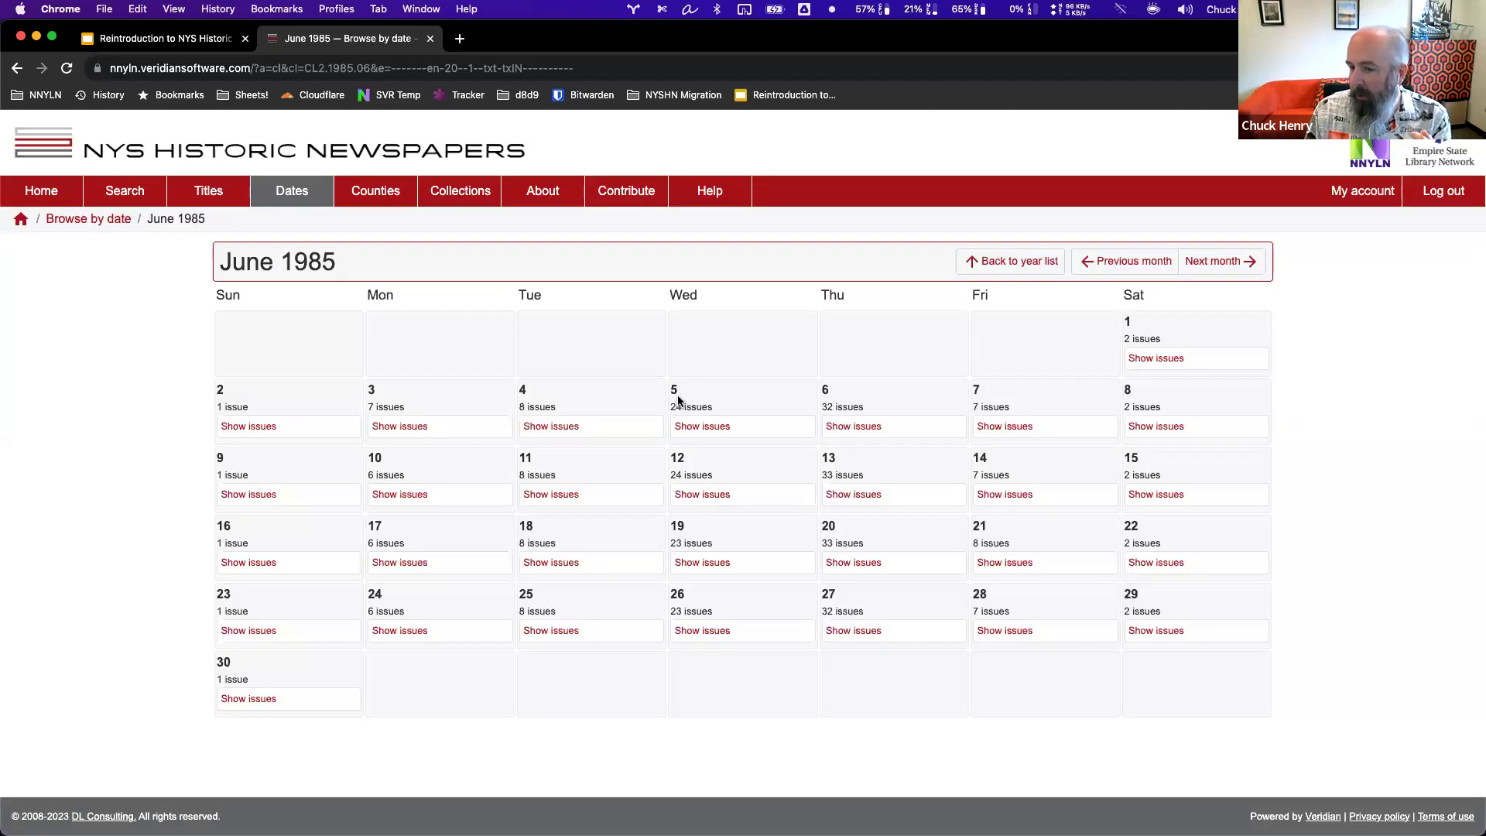
pyautogui.moveTo(673, 407); pyautogui.dragTo(720, 410)
pyautogui.click(745, 411)
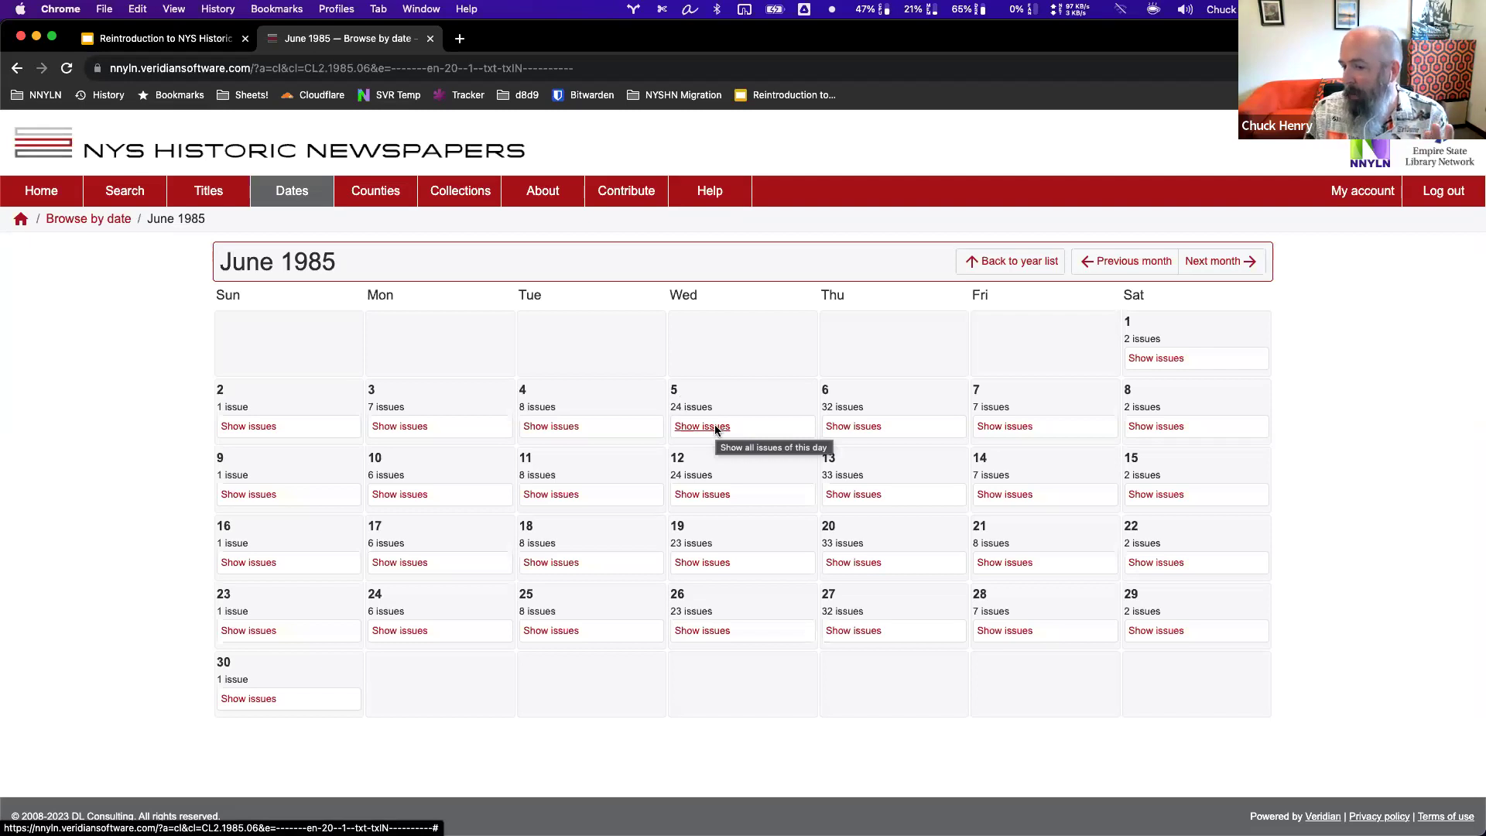
pyautogui.click(716, 428)
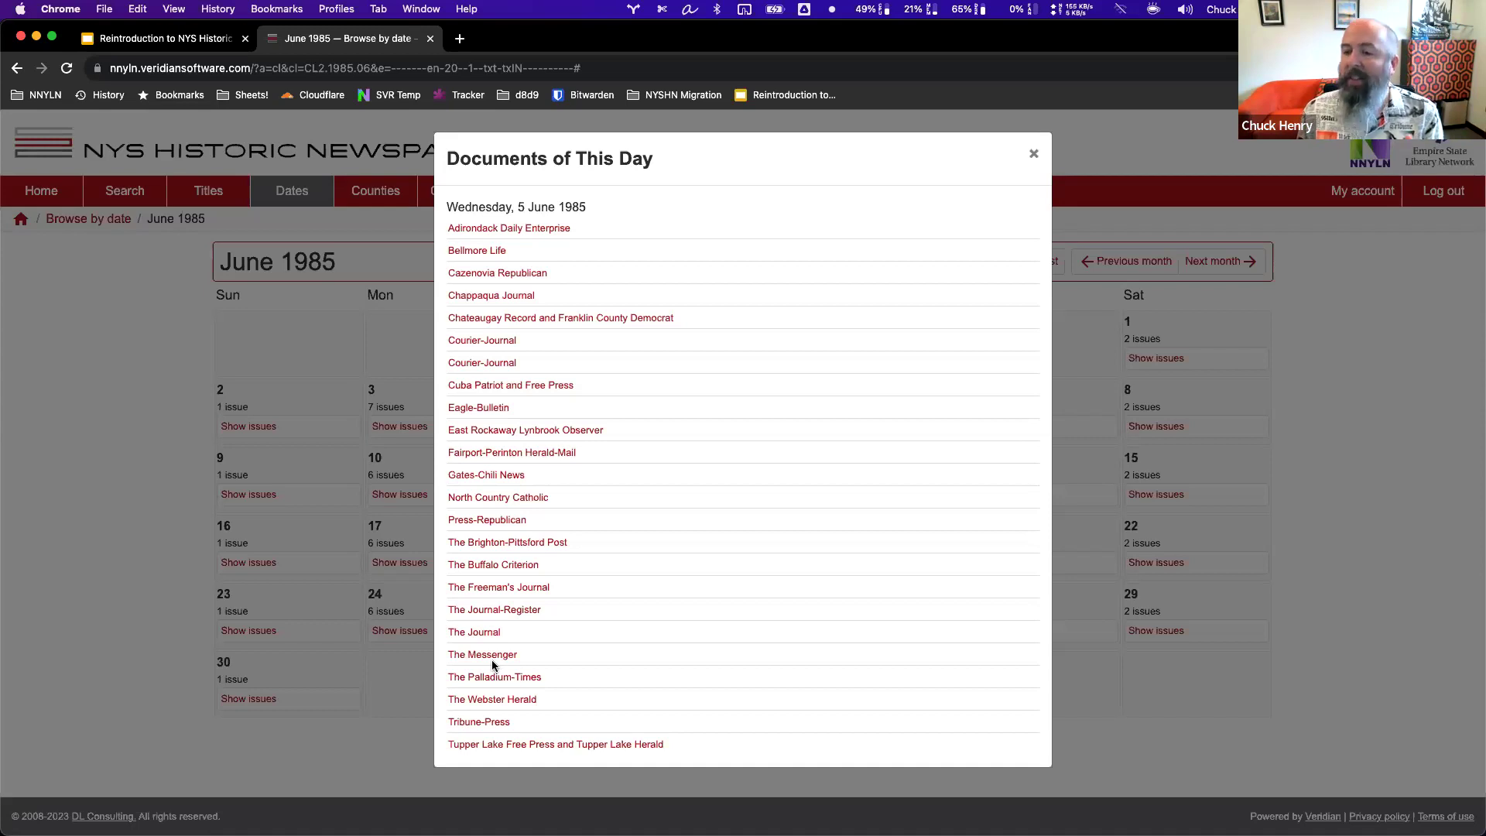
# Close that day's list, return to the year list, and open Browse by county.
pyautogui.click(1034, 154)
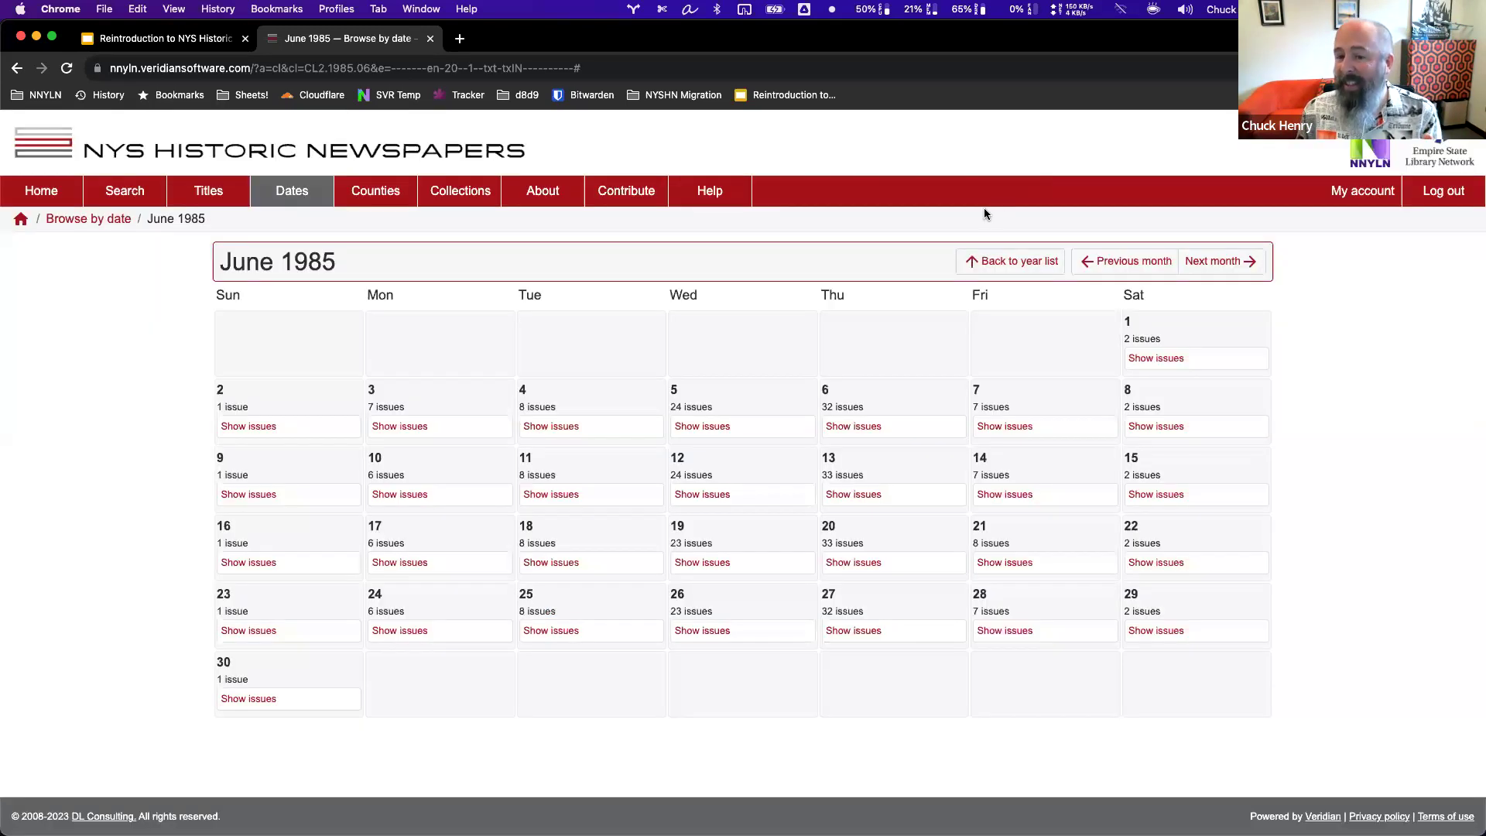
pyautogui.click(999, 263)
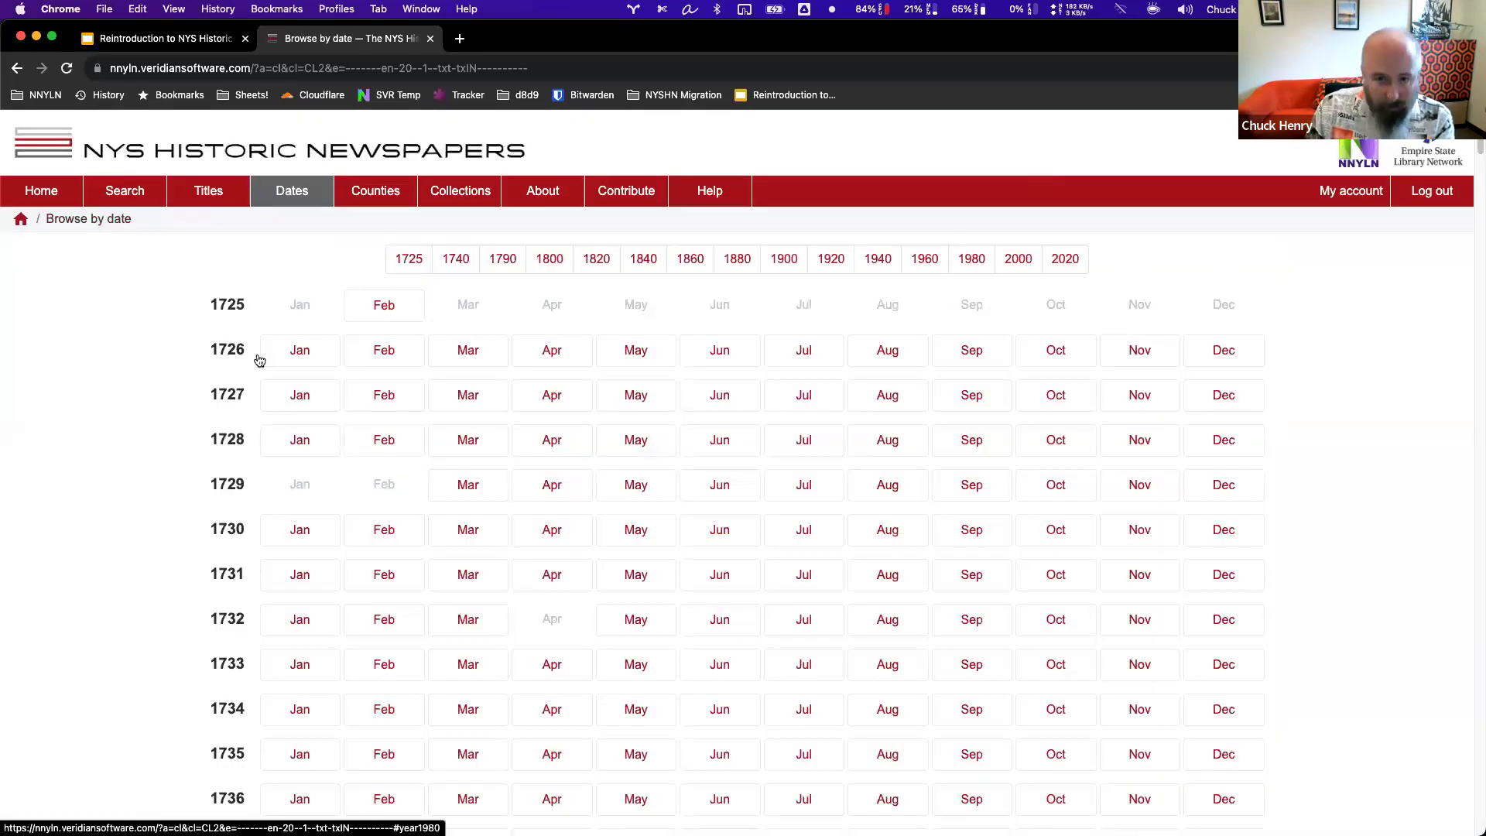
pyautogui.click(371, 202)
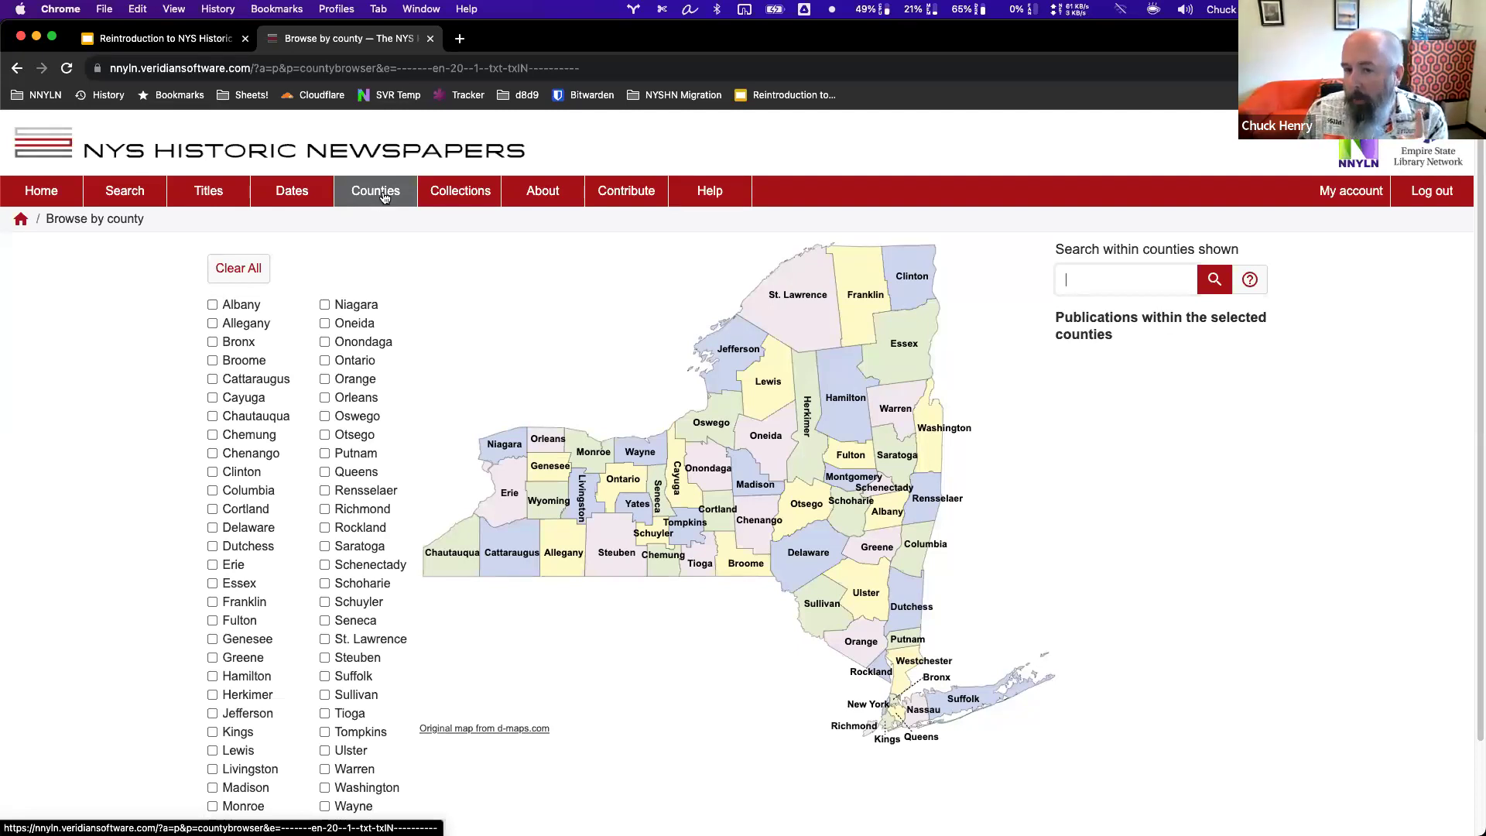
# Select St. Lawrence on the home page county map and scroll through its publications.
pyautogui.click(41, 192)
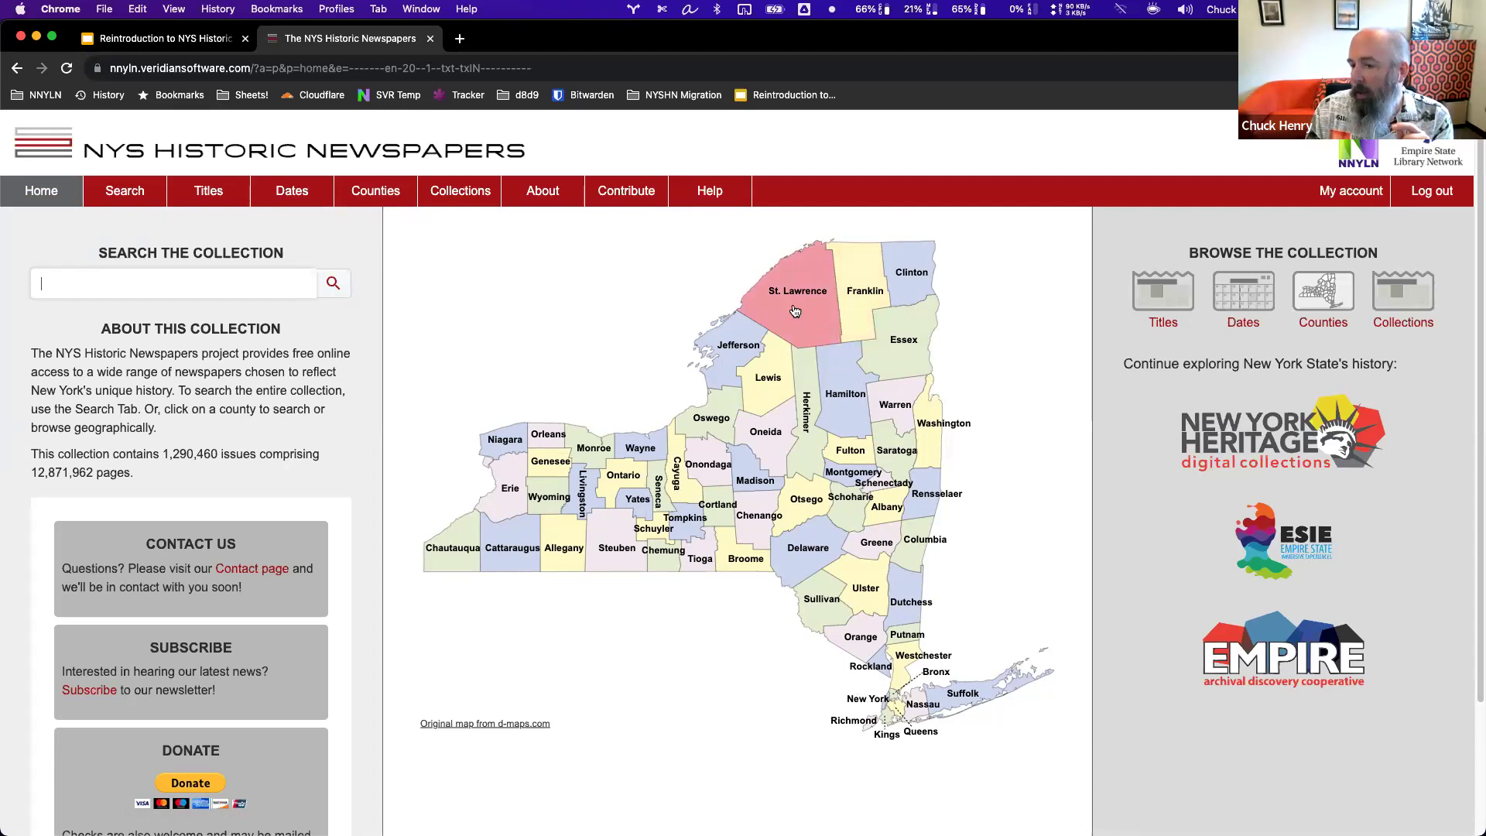
pyautogui.click(796, 311)
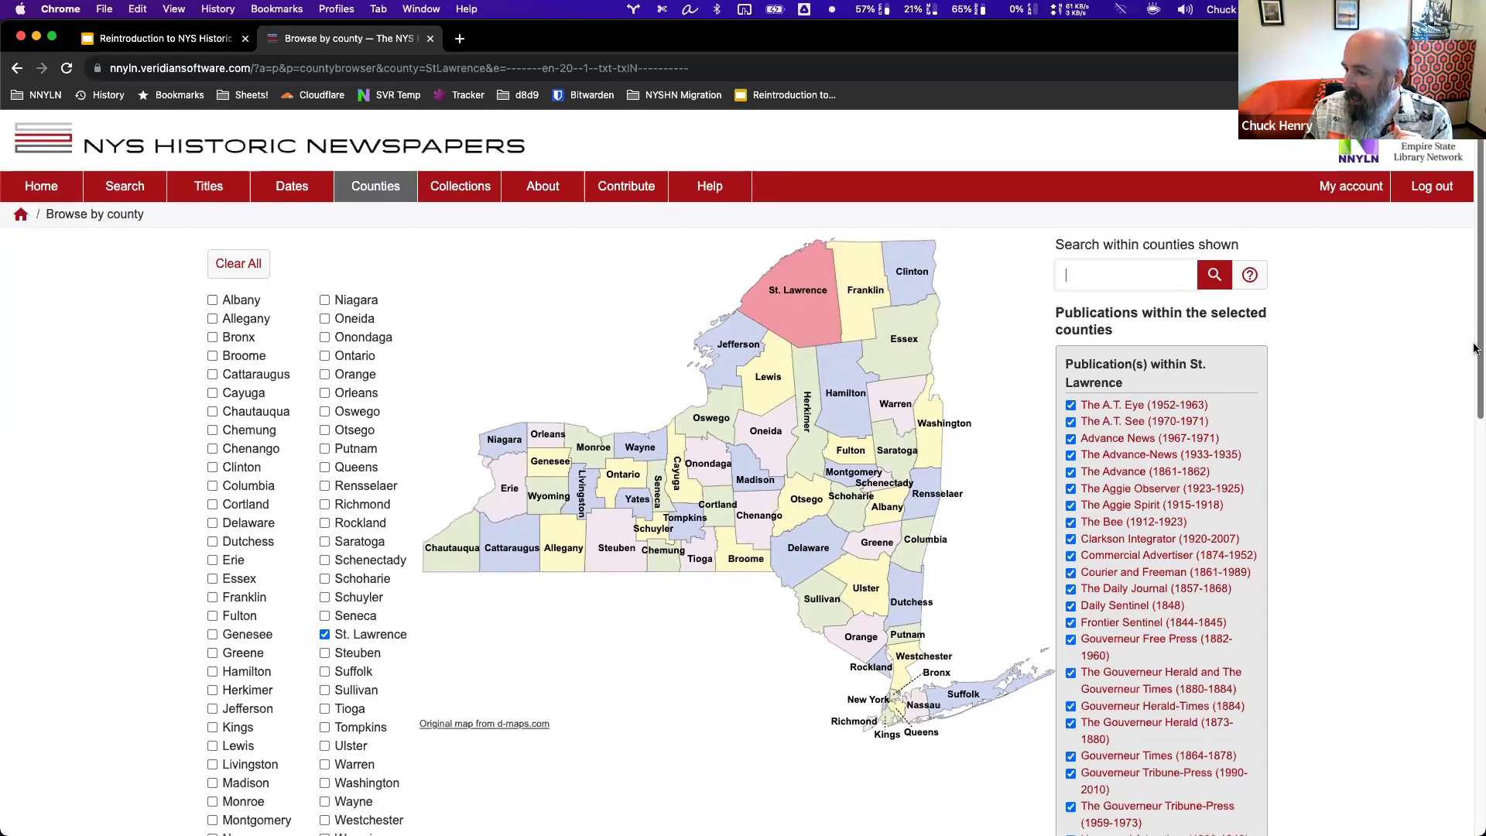
pyautogui.scroll(-3, 1470, 341)
pyautogui.scroll(-10, 1462, 418)
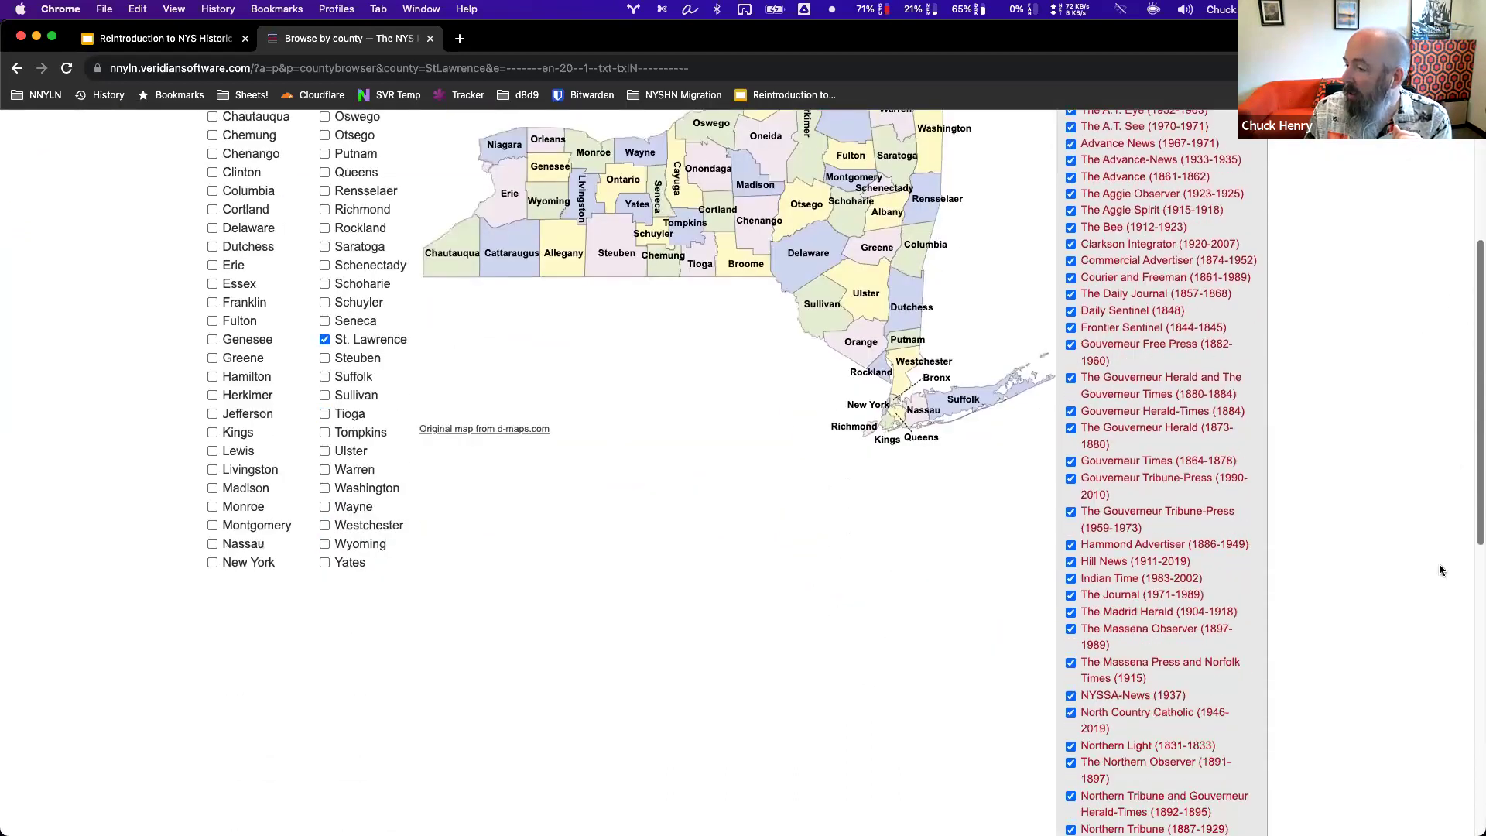
pyautogui.scroll(6, 1443, 675)
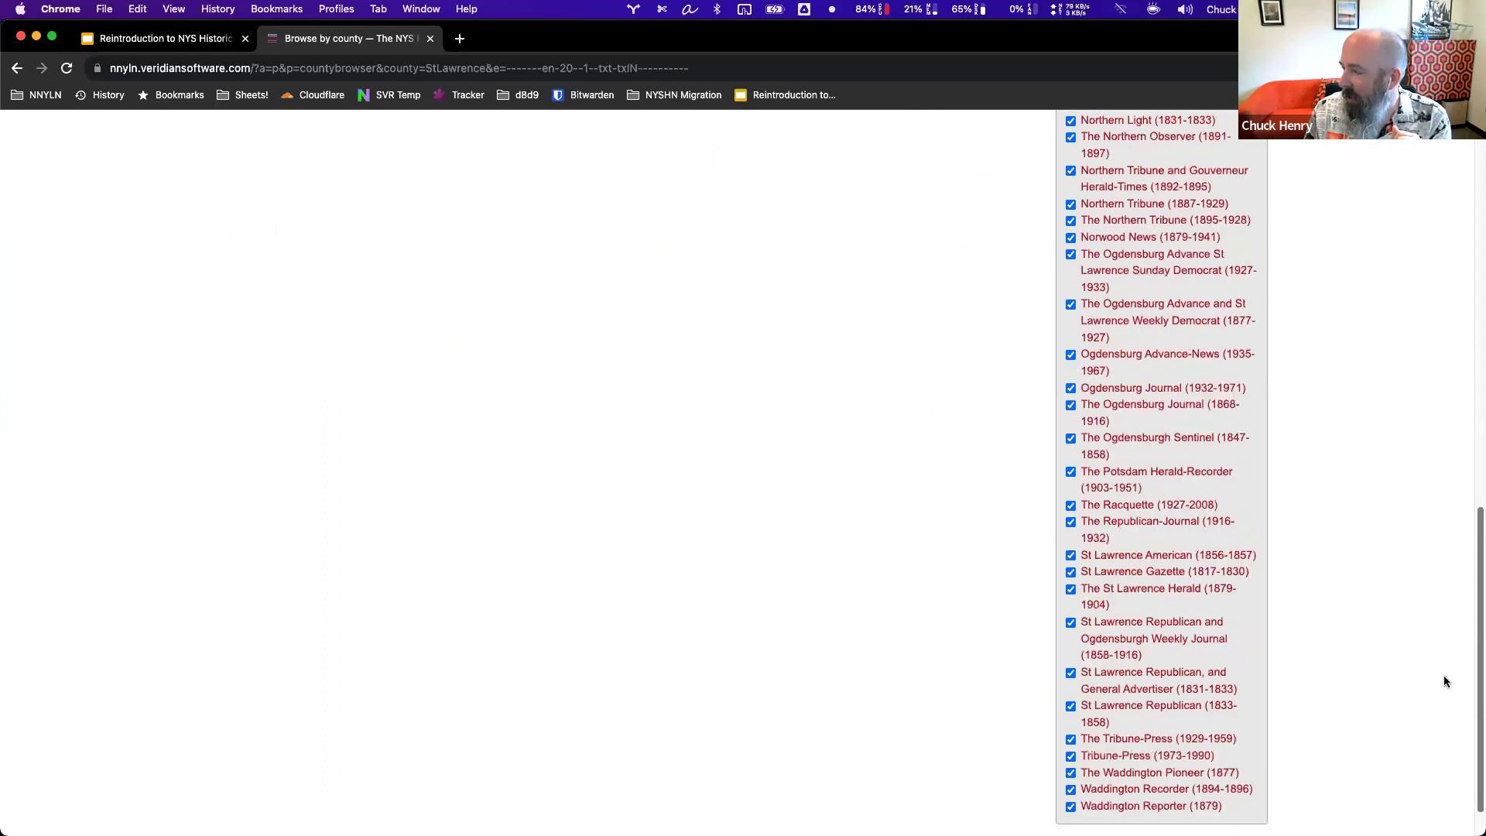
pyautogui.scroll(6, 1430, 325)
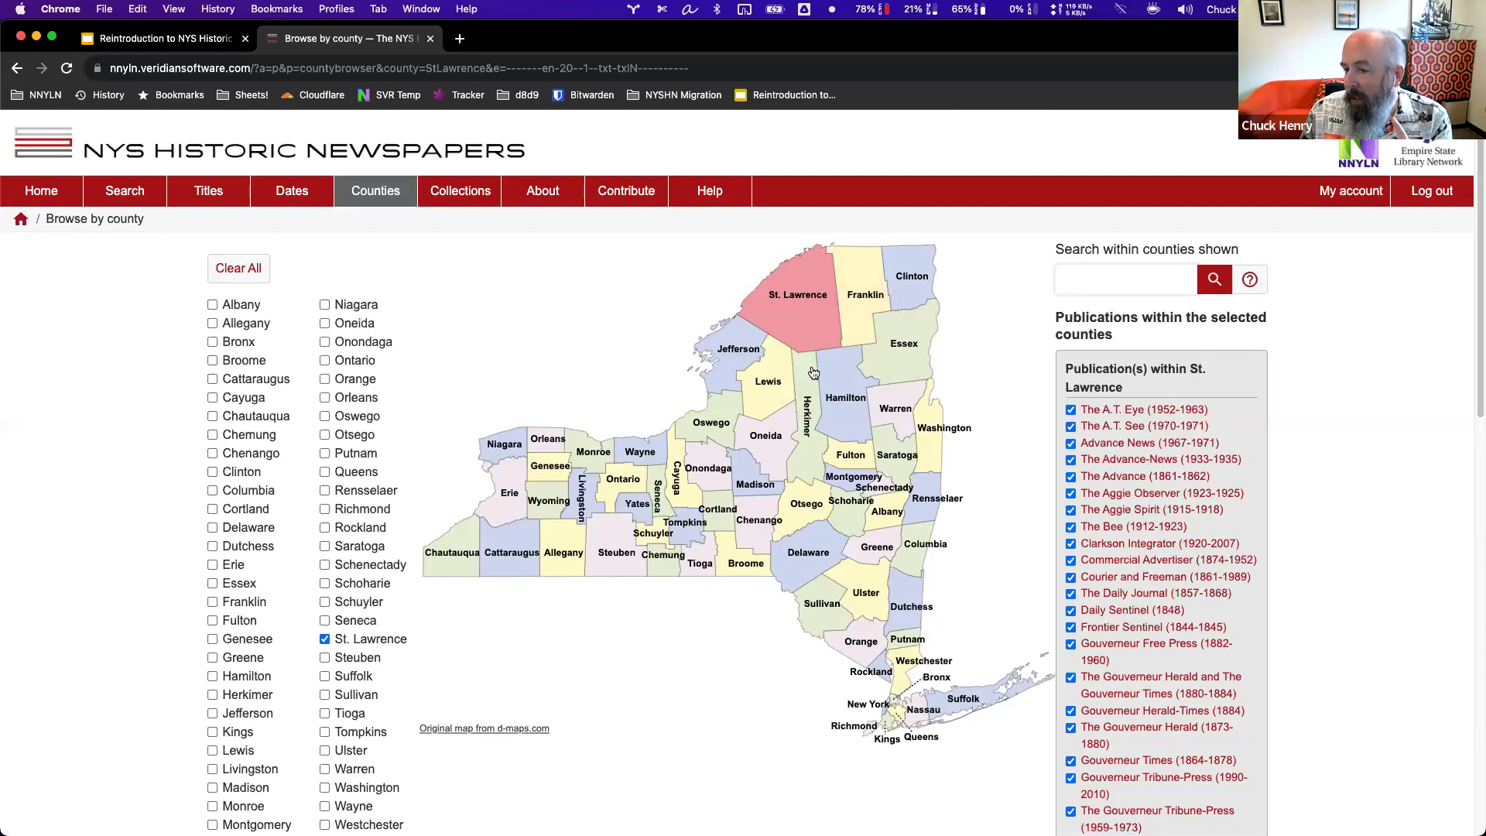
# Enter a quoted person's name as the search phrase and add Franklin, Jefferson and Clinton counties.
pyautogui.click(1121, 281)
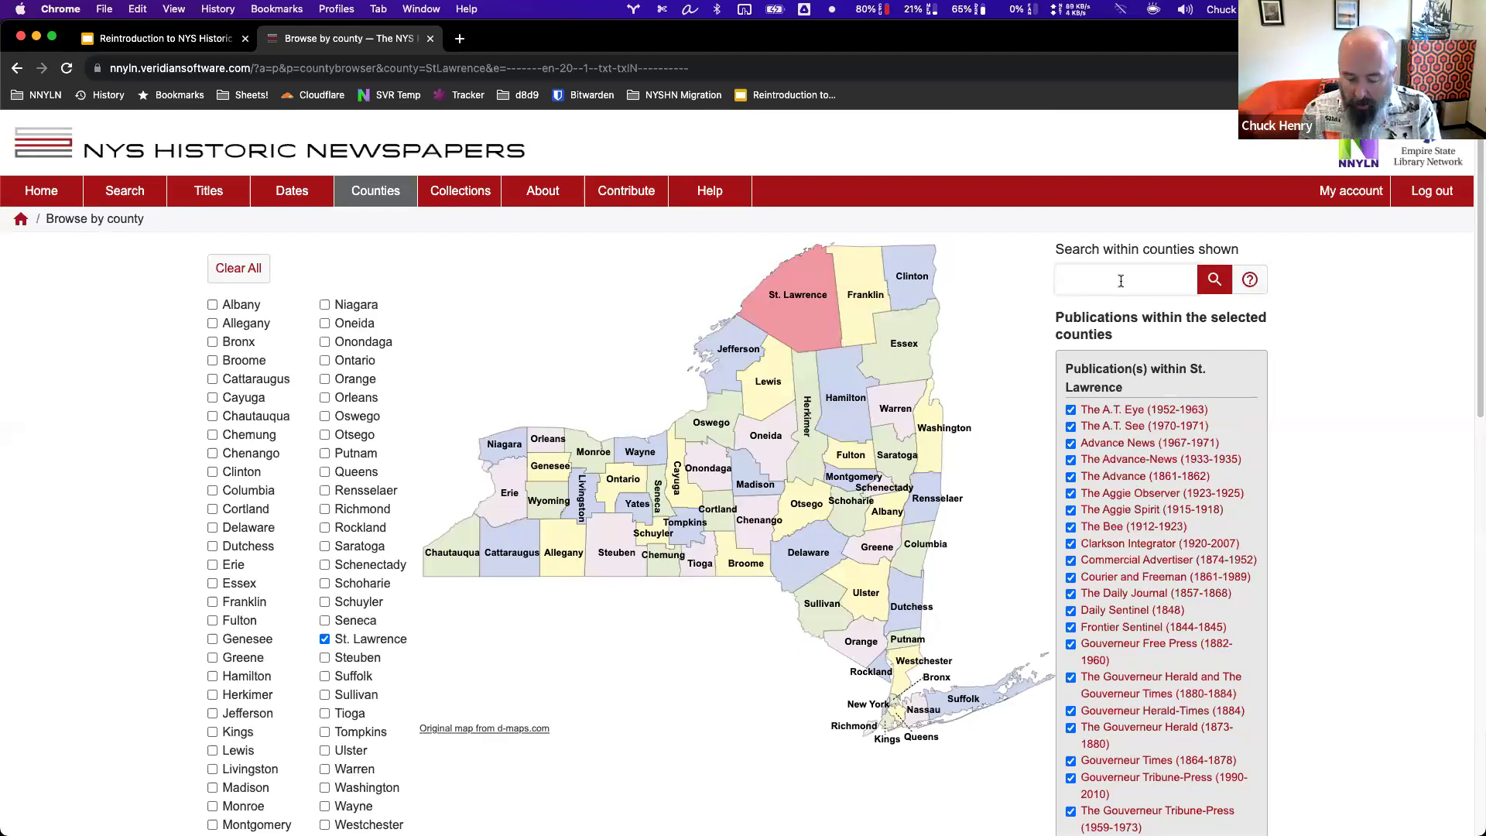
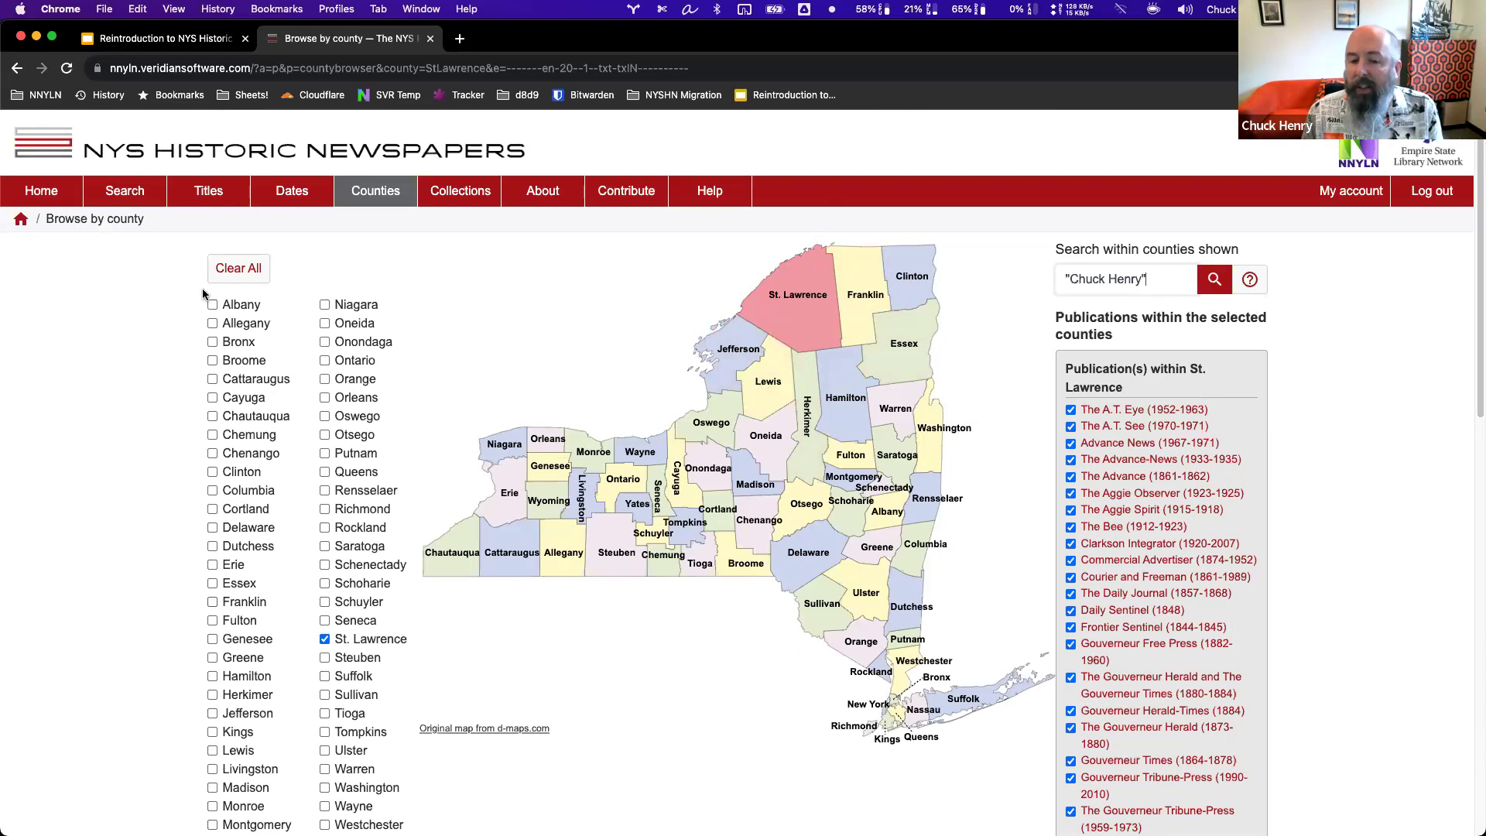
pyautogui.click(212, 602)
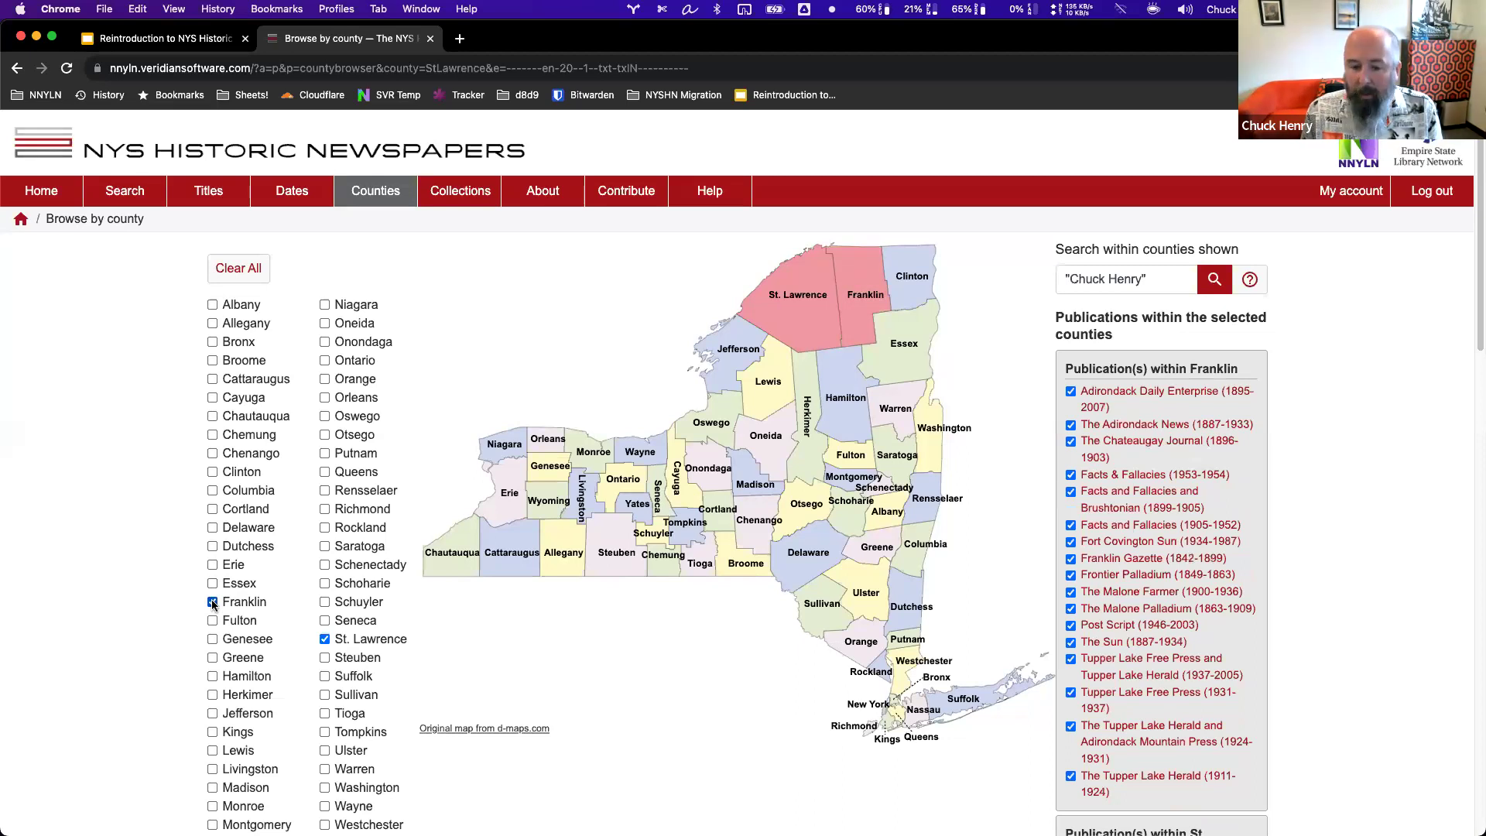
pyautogui.click(212, 714)
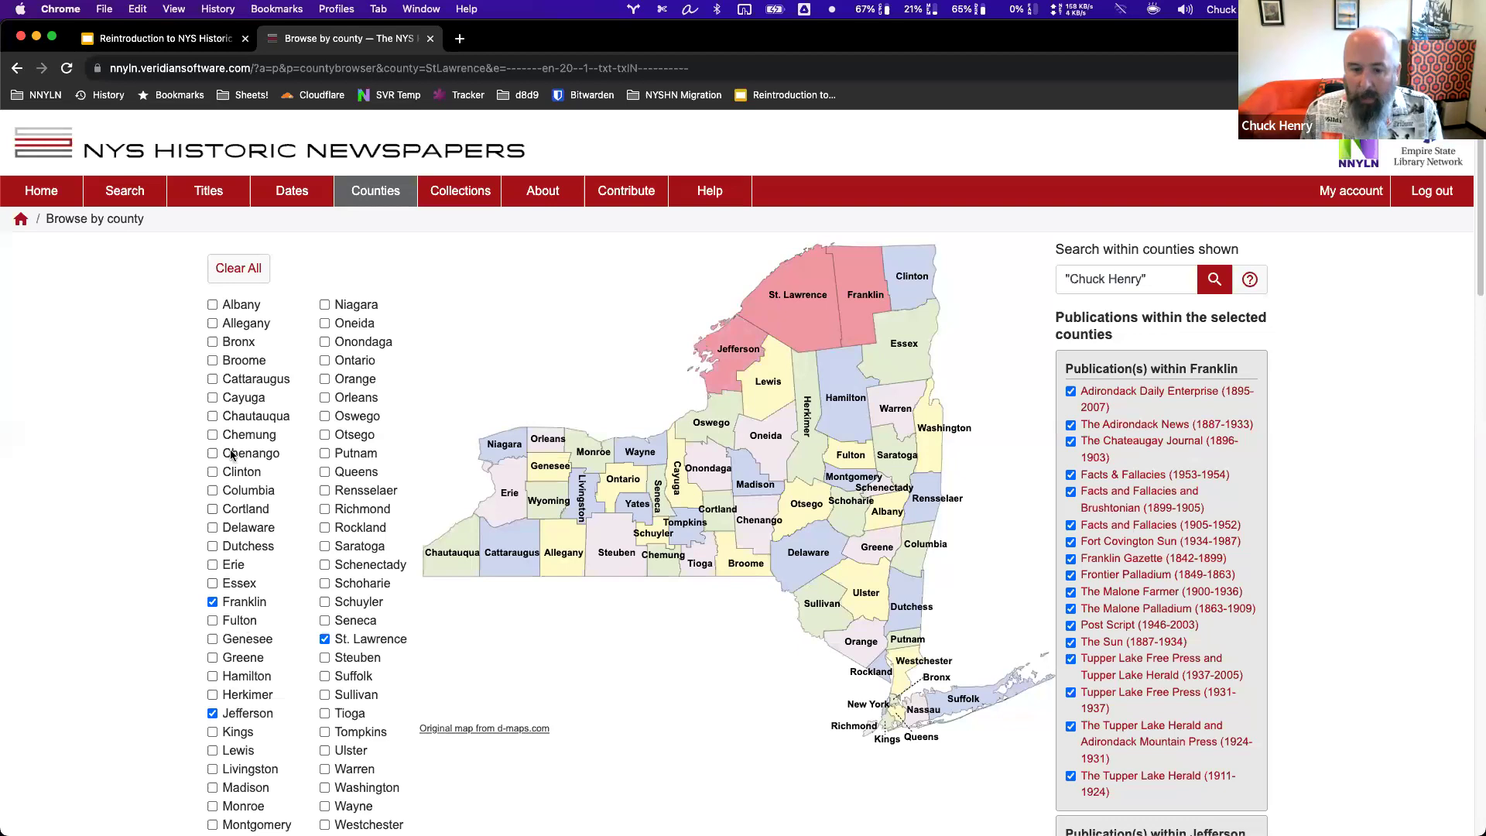
pyautogui.click(212, 472)
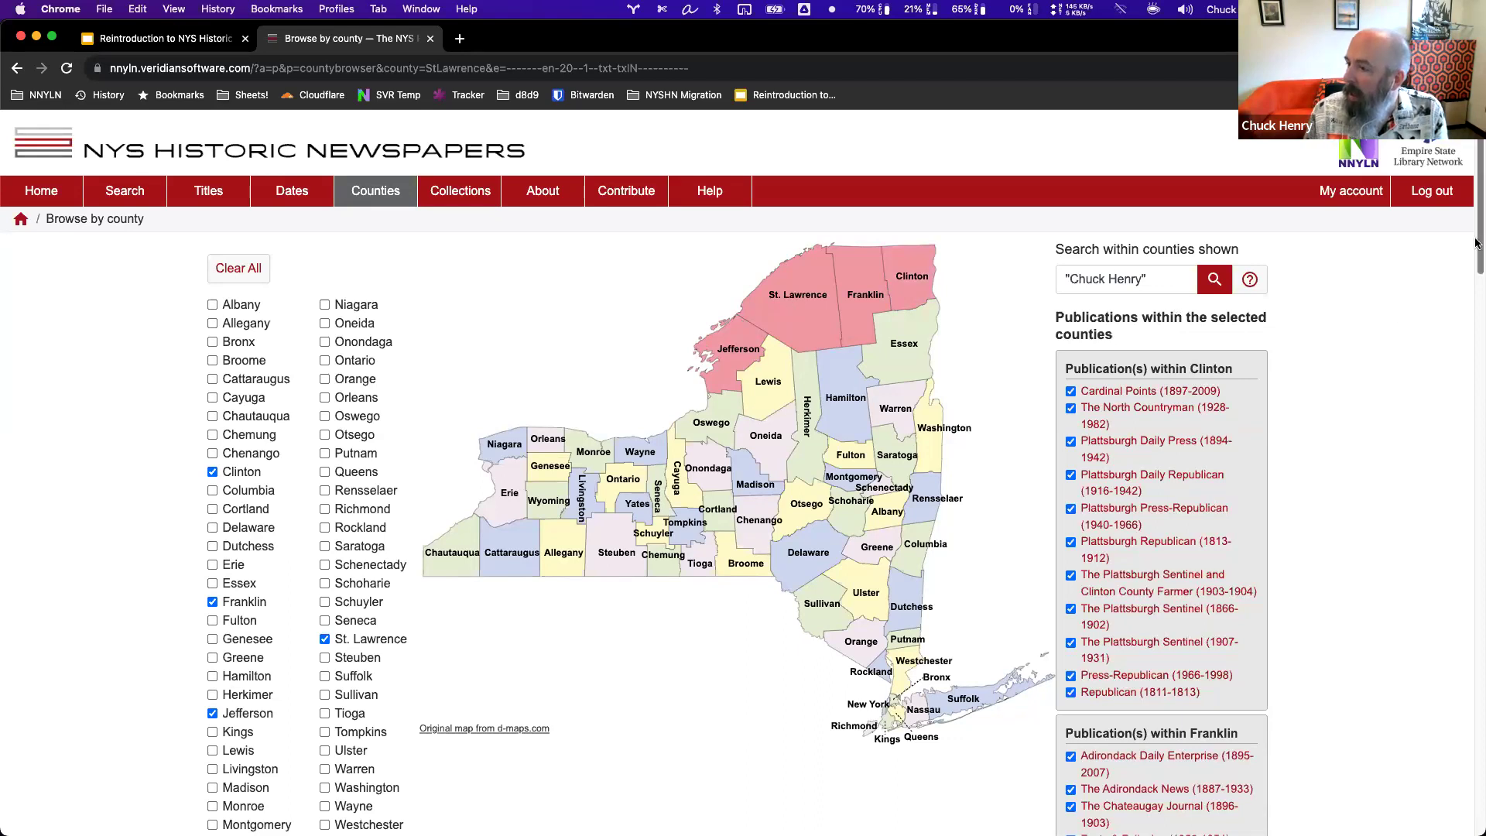
# Scroll through the publications list for the selected counties.
pyautogui.moveTo(1478, 244); pyautogui.dragTo(1476, 254)
pyautogui.scroll(-5, 1466, 325)
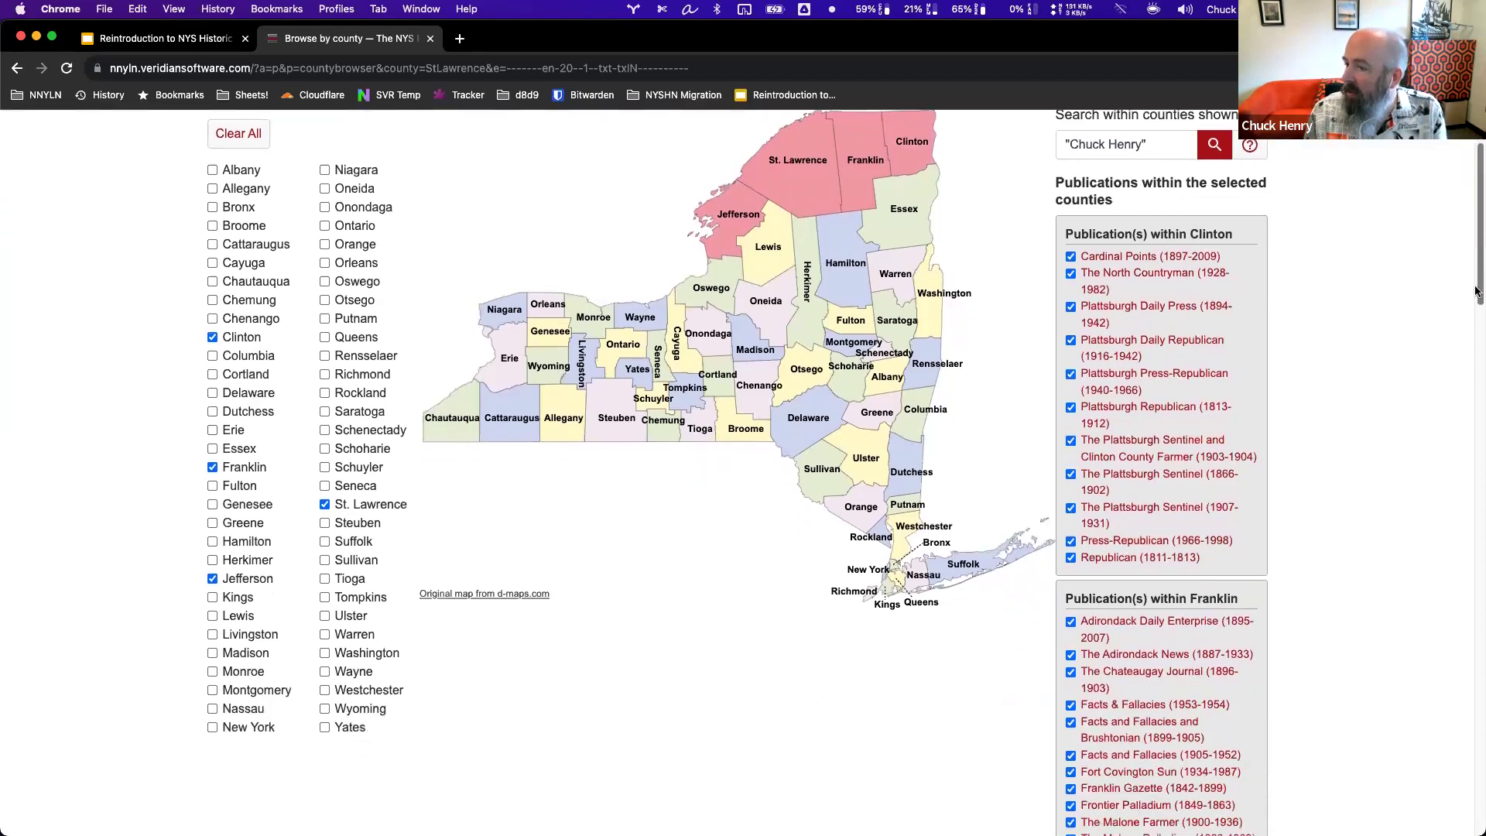
pyautogui.scroll(-12, 1453, 396)
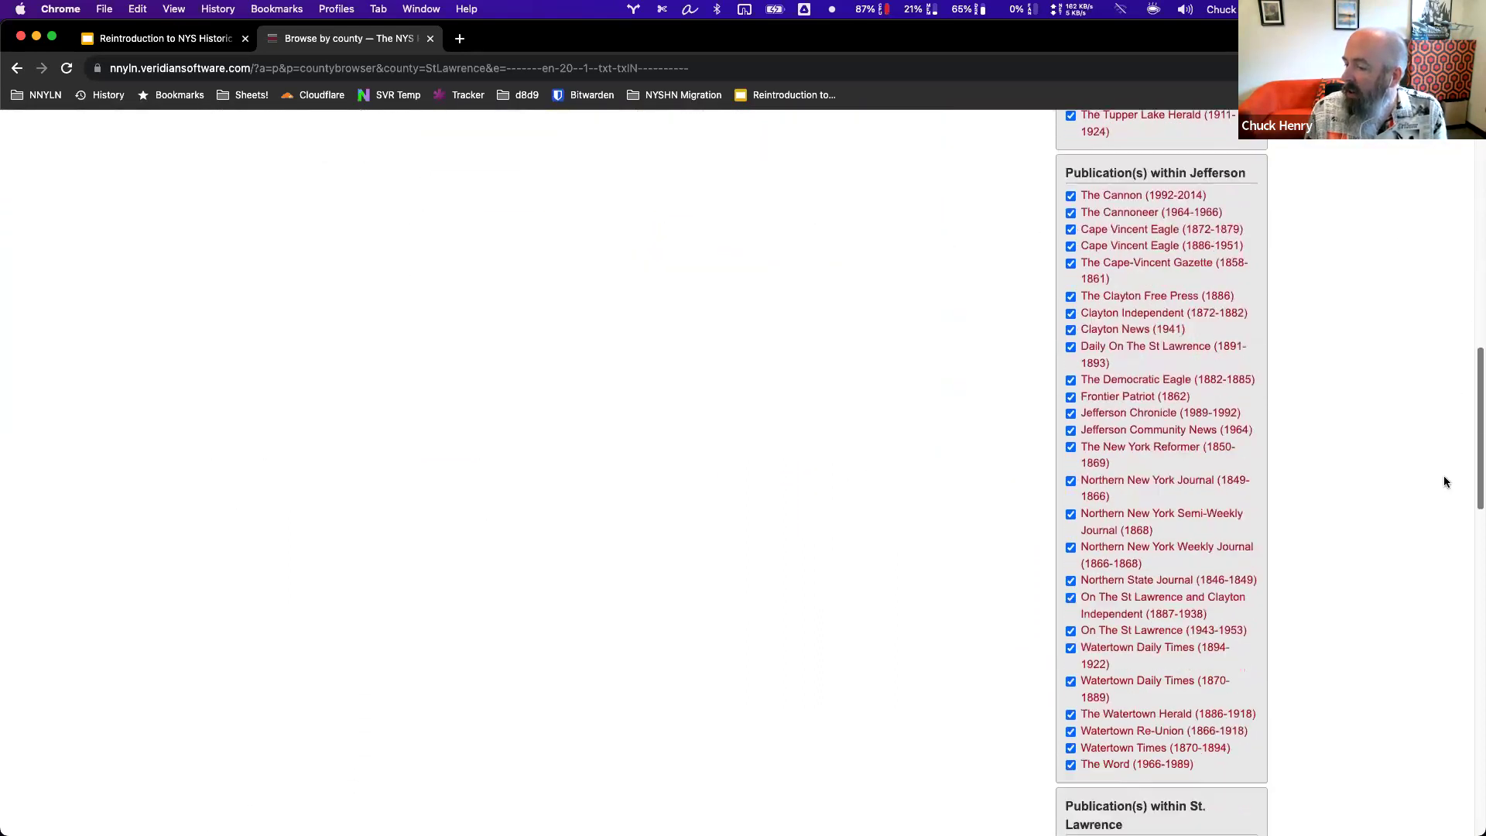
pyautogui.scroll(-10, 1432, 569)
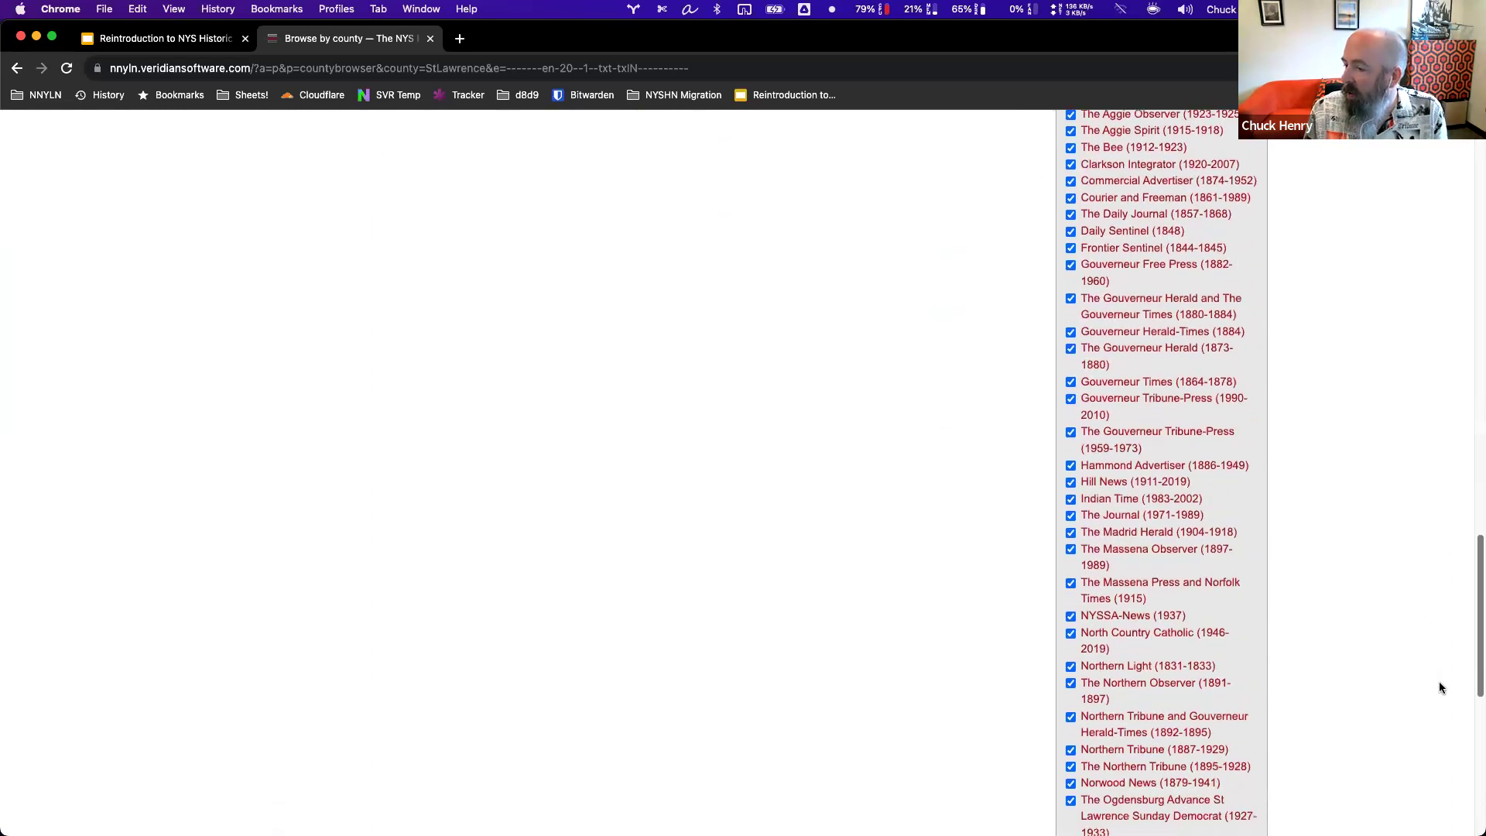
pyautogui.scroll(-3, 1434, 746)
pyautogui.scroll(18, 1433, 762)
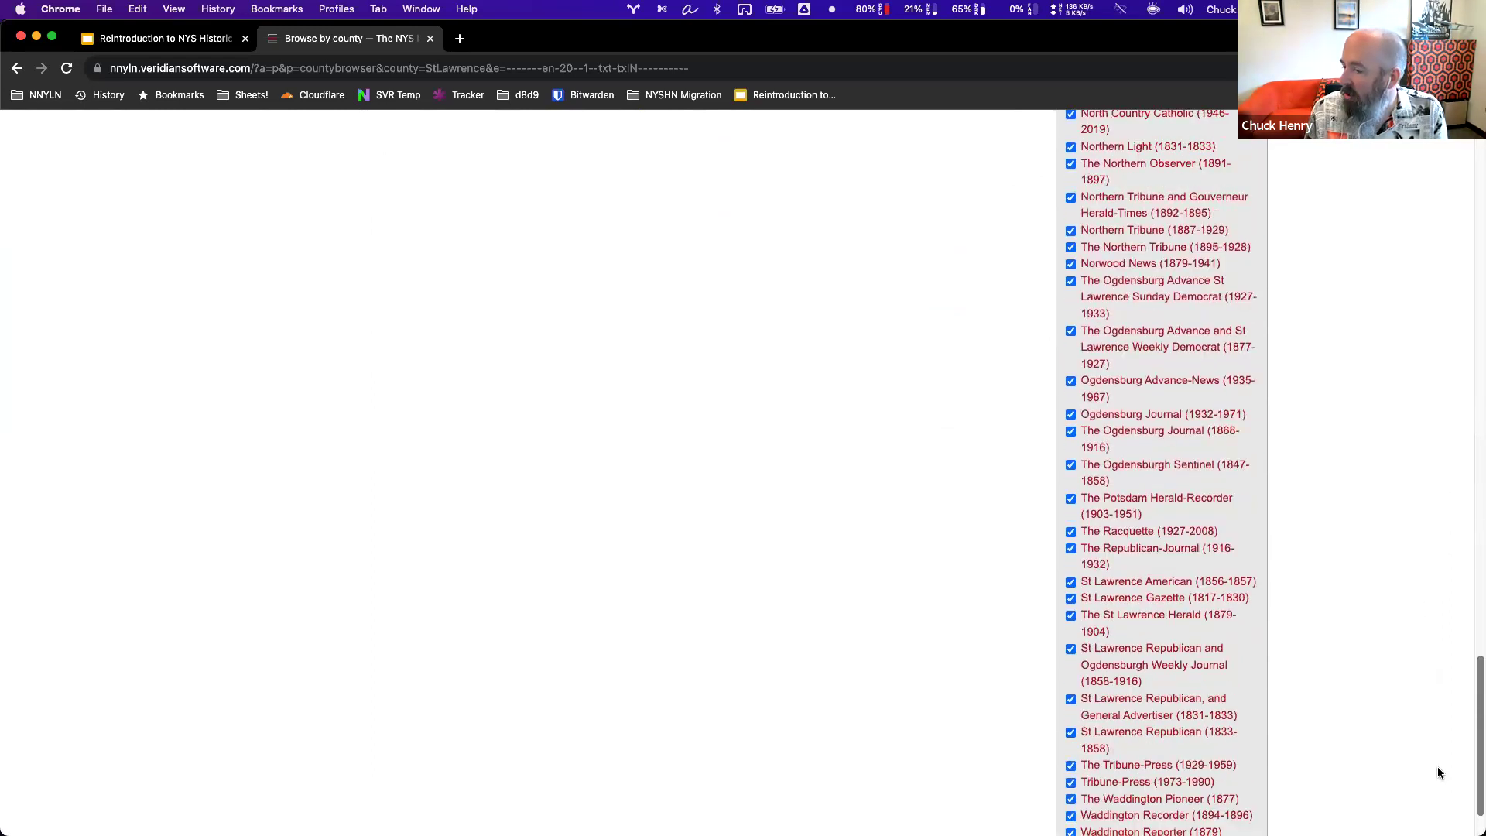
pyautogui.scroll(7, 1393, 298)
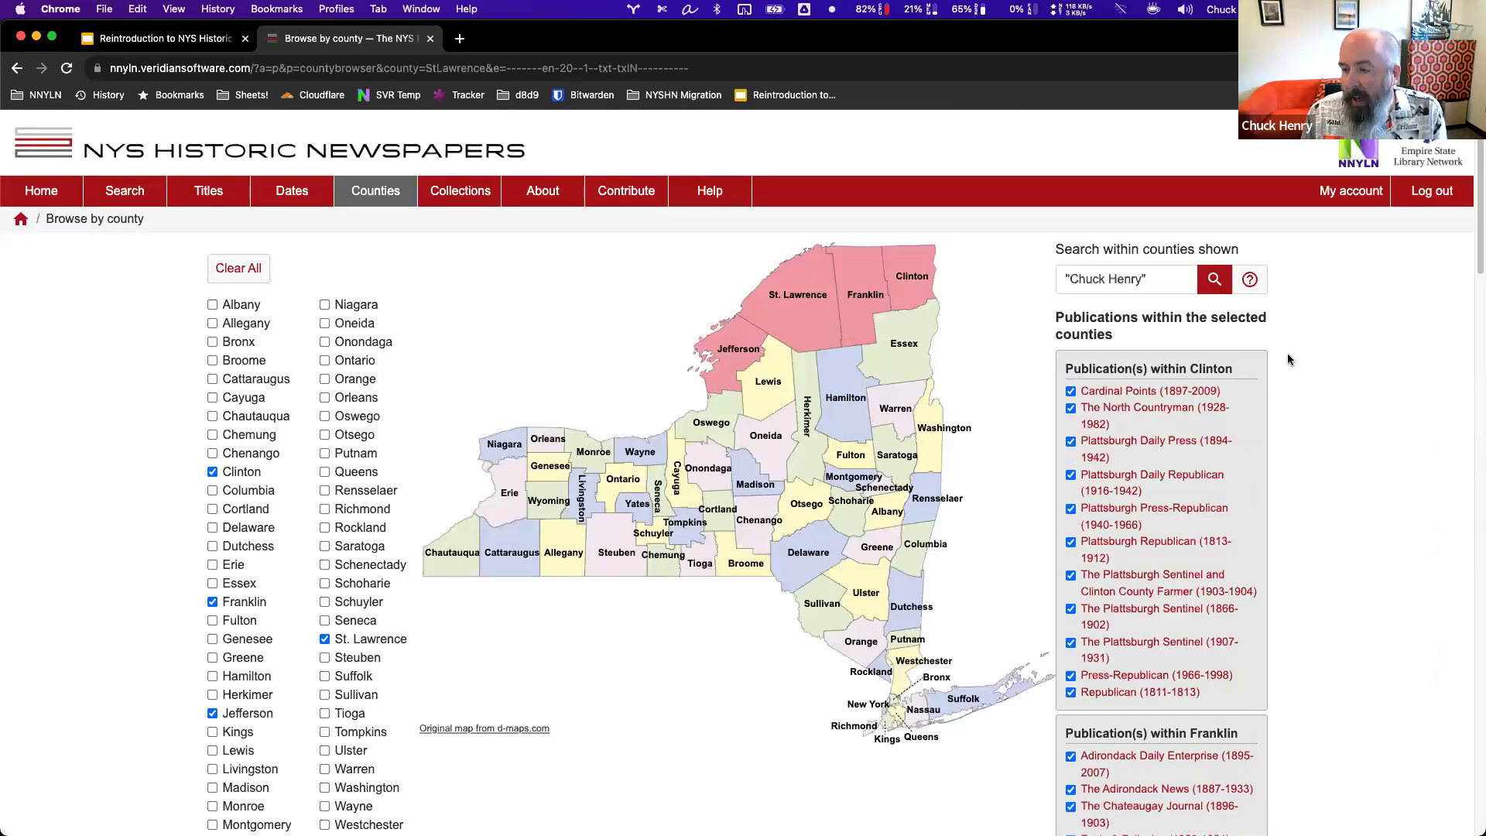
# Uncheck and recheck Cardinal Points and The North Countryman, then view the Collections page.
pyautogui.click(1071, 391)
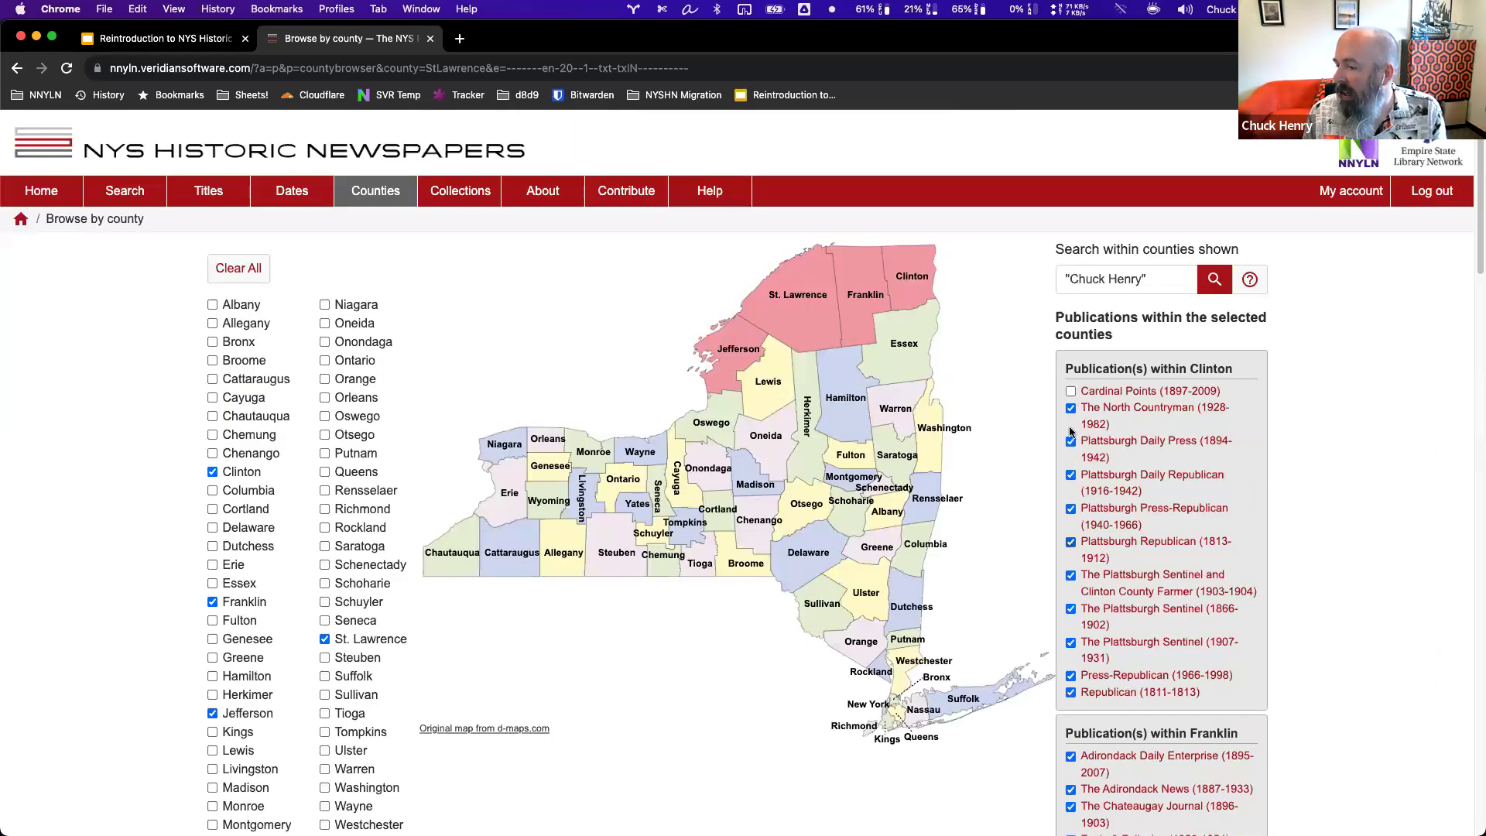
pyautogui.click(1071, 392)
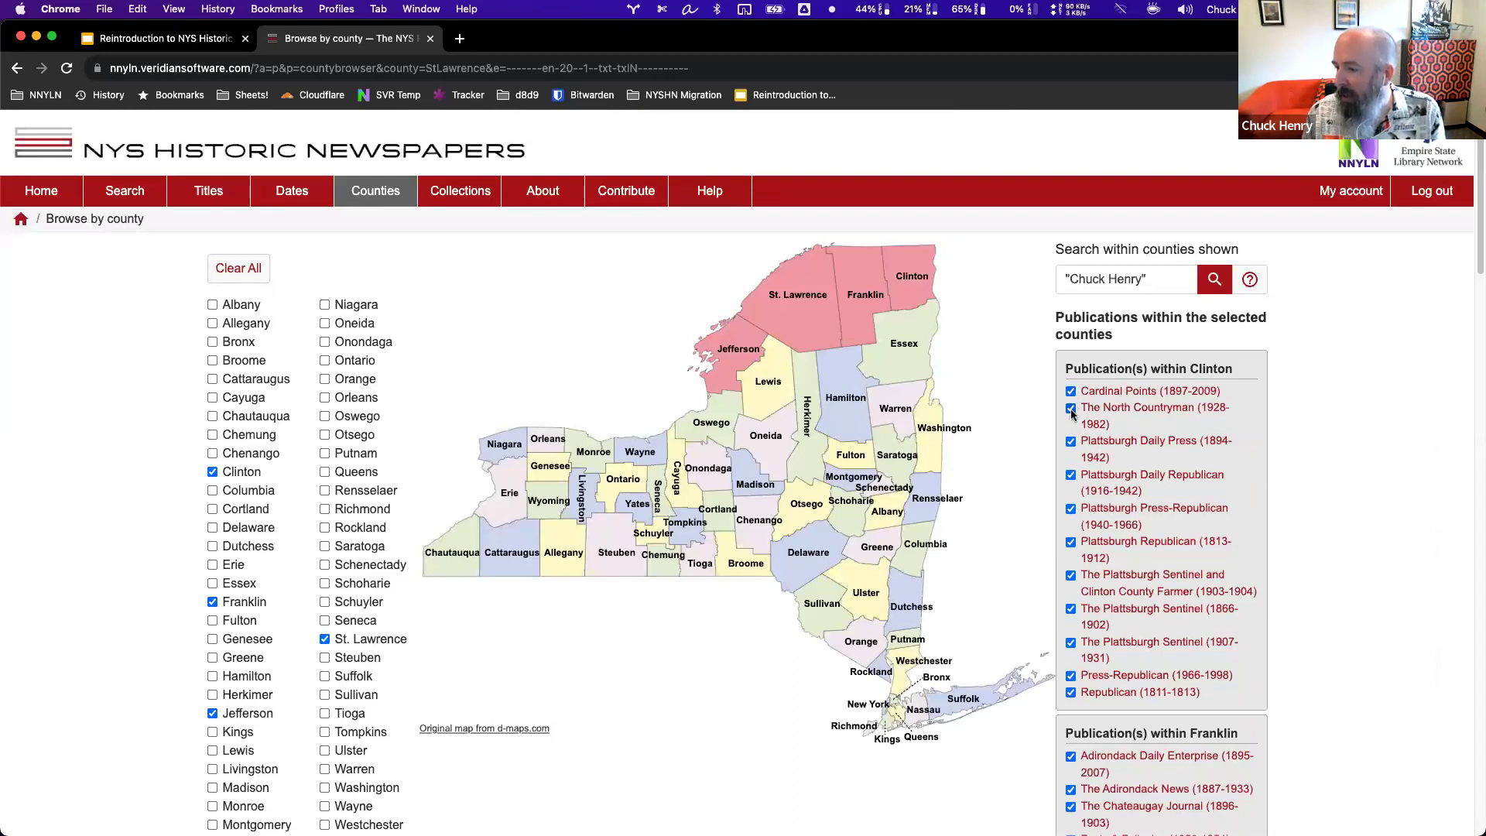
pyautogui.click(1071, 408)
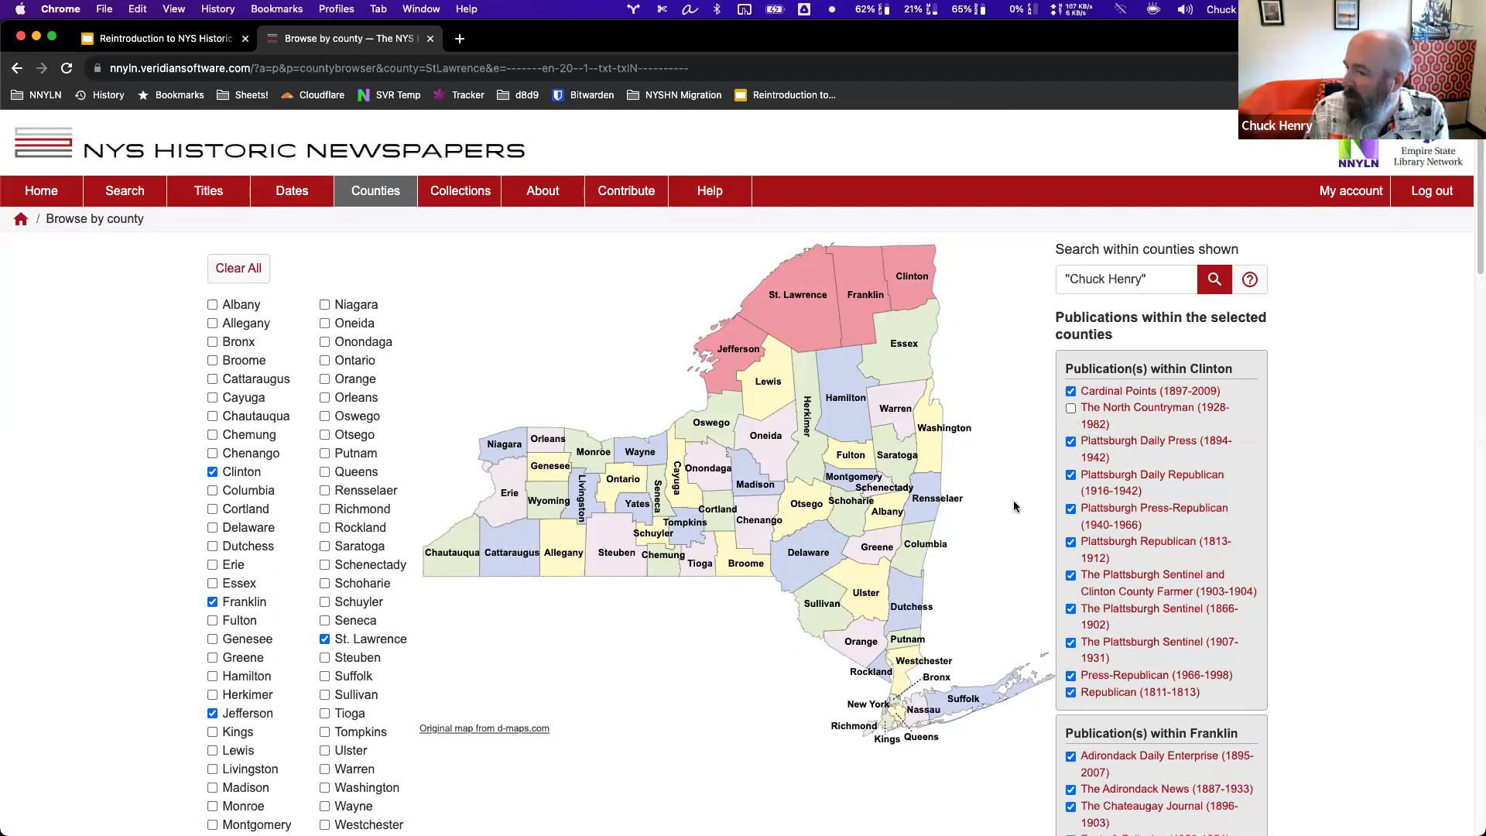
pyautogui.click(1071, 408)
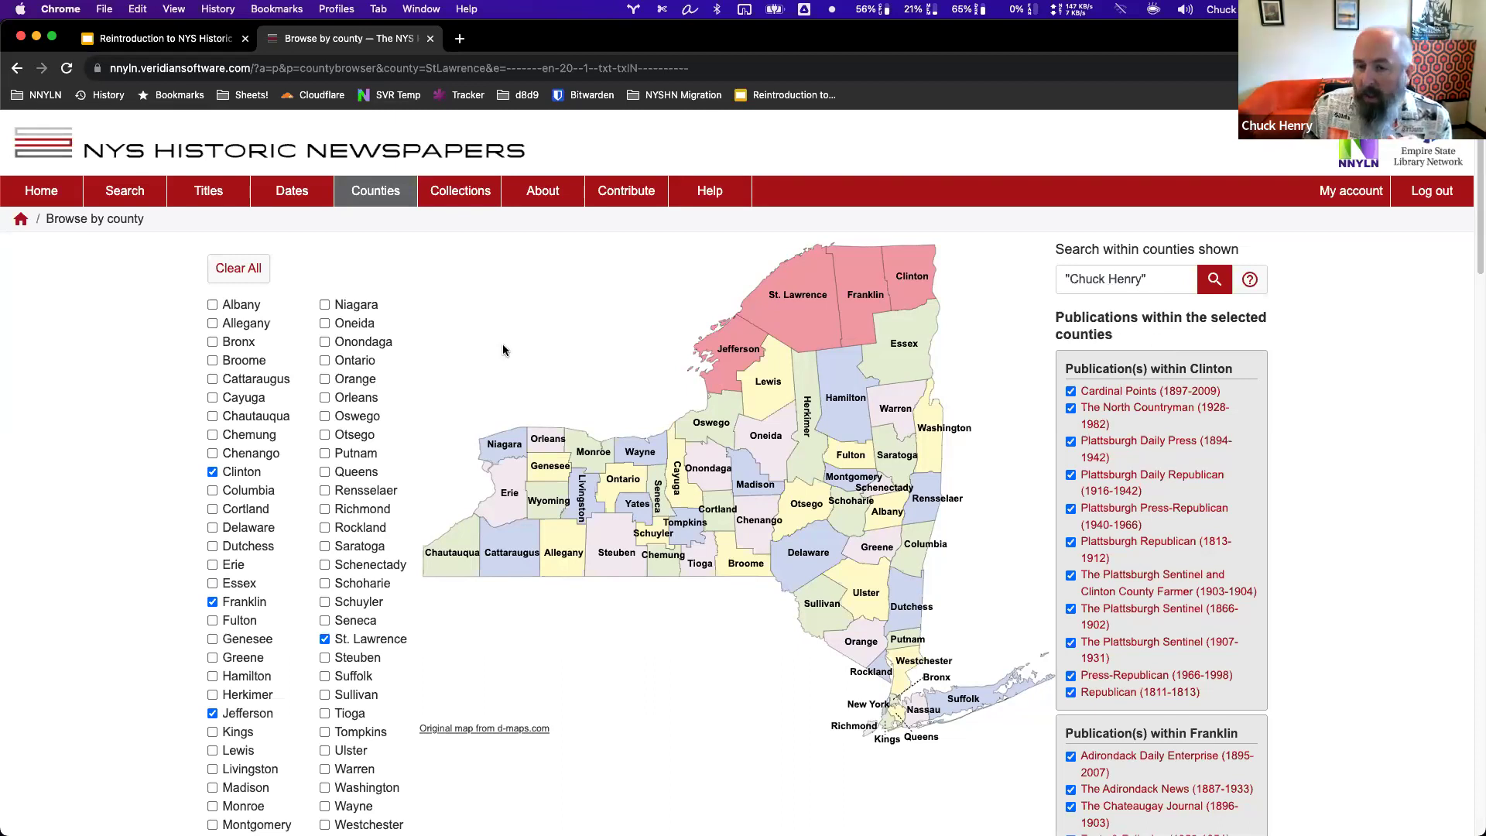
pyautogui.click(461, 194)
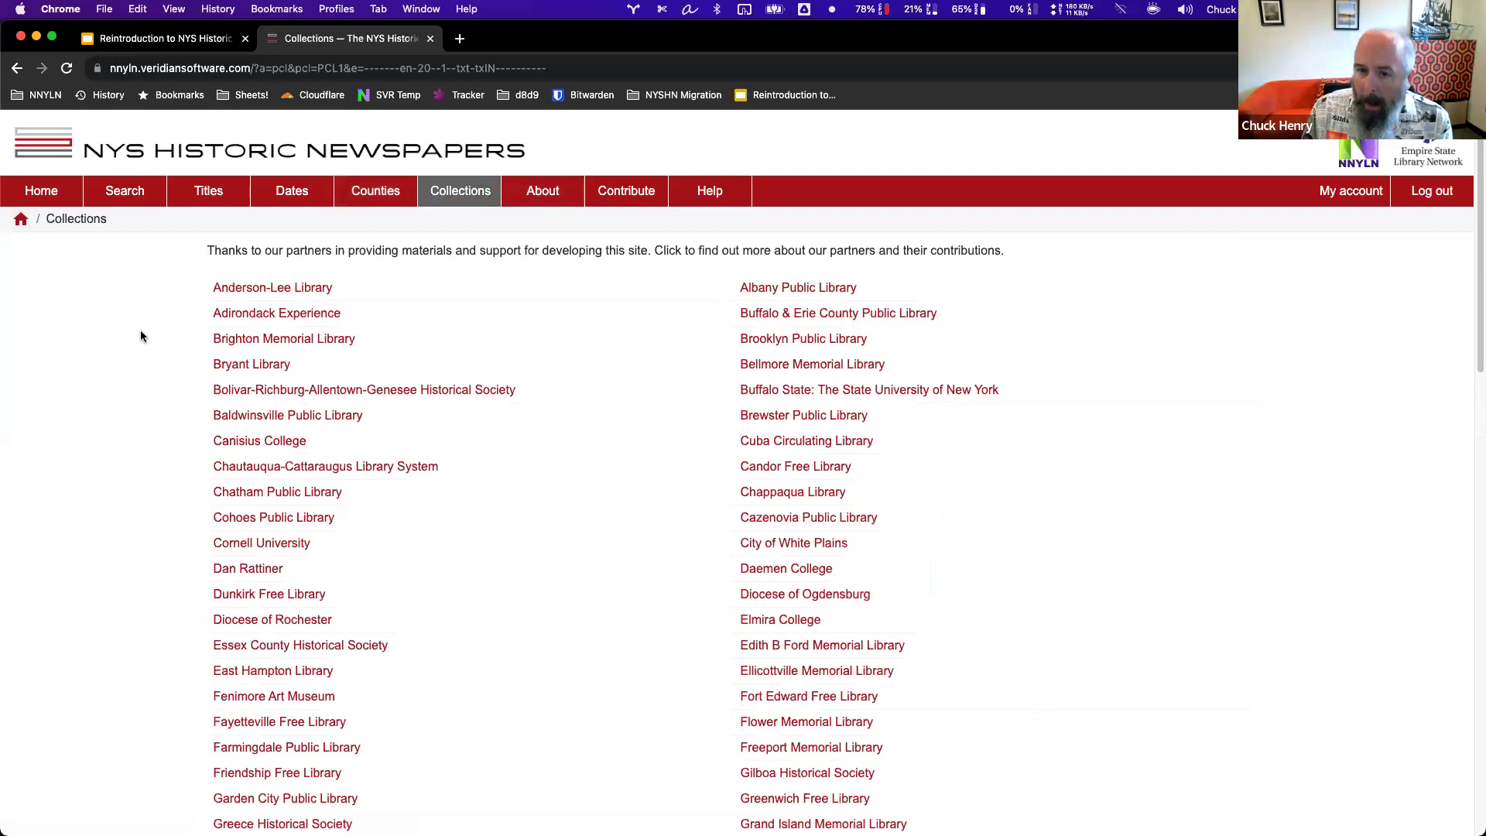
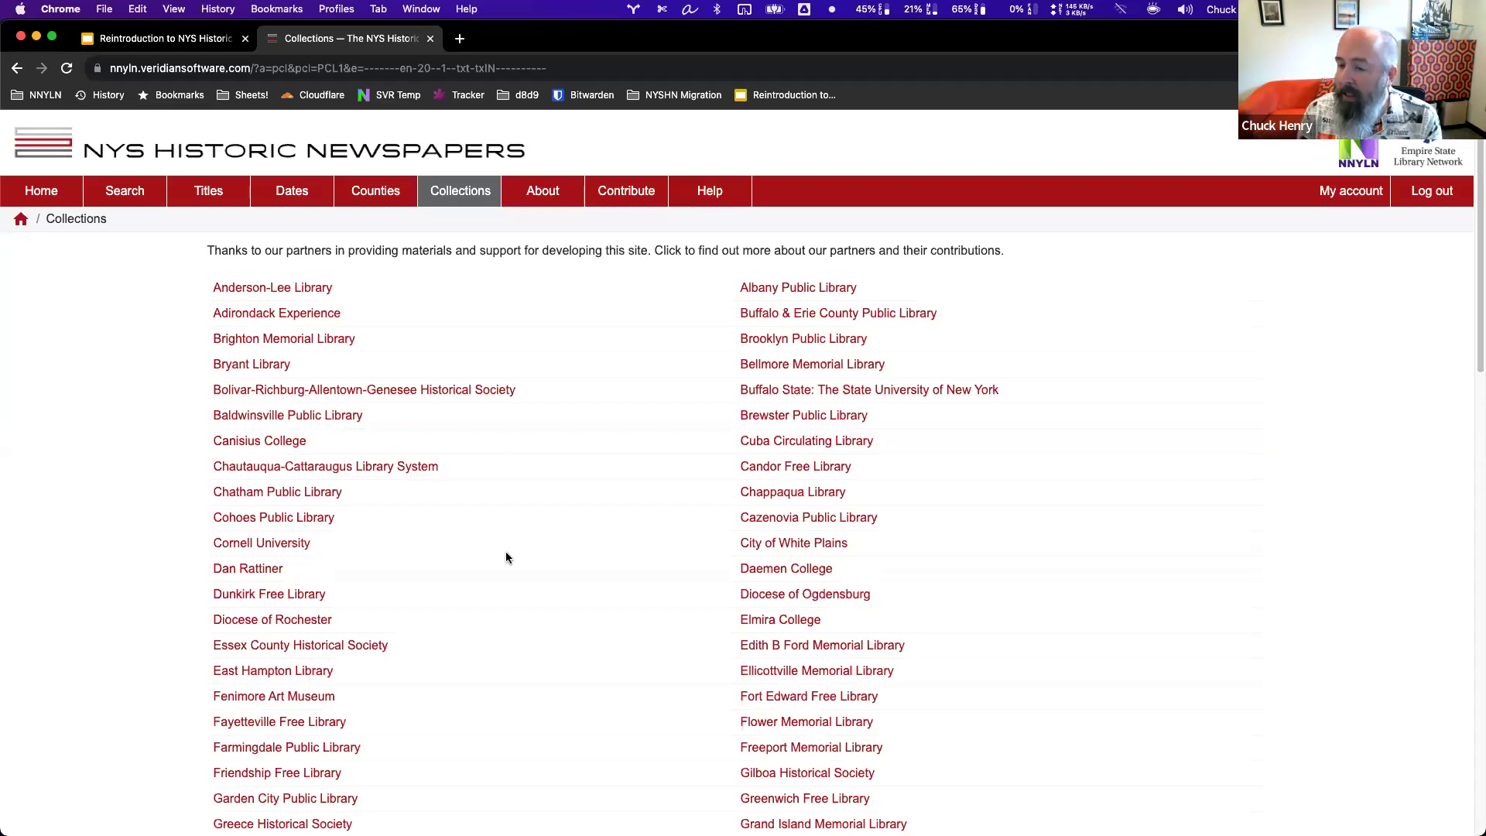
# Open the Adirondack Experience collection and browse its 14 newspaper publications.
pyautogui.scroll(-5, 504, 554)
pyautogui.scroll(-6, 506, 557)
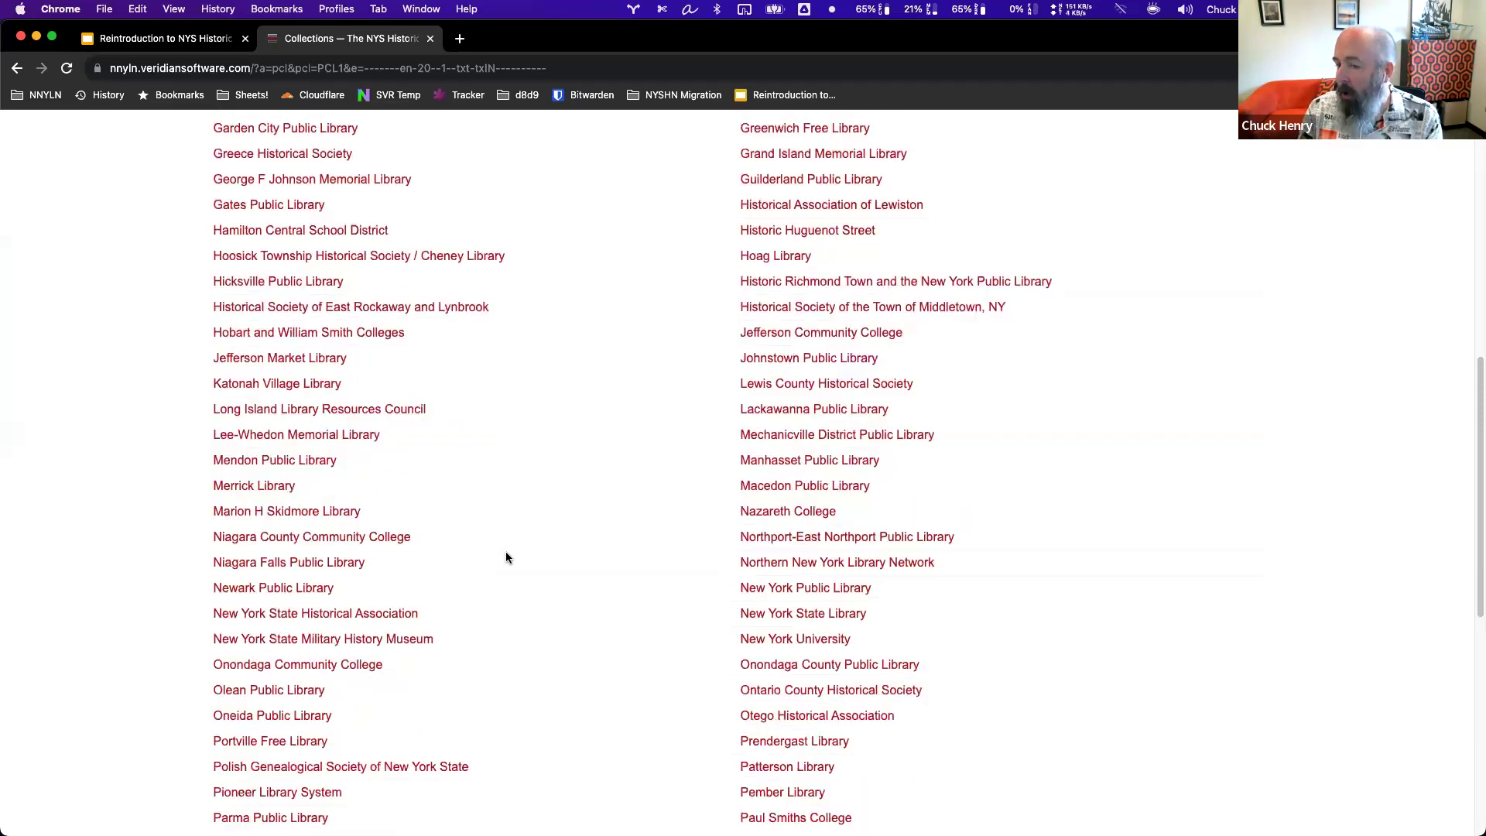
pyautogui.scroll(-4, 507, 558)
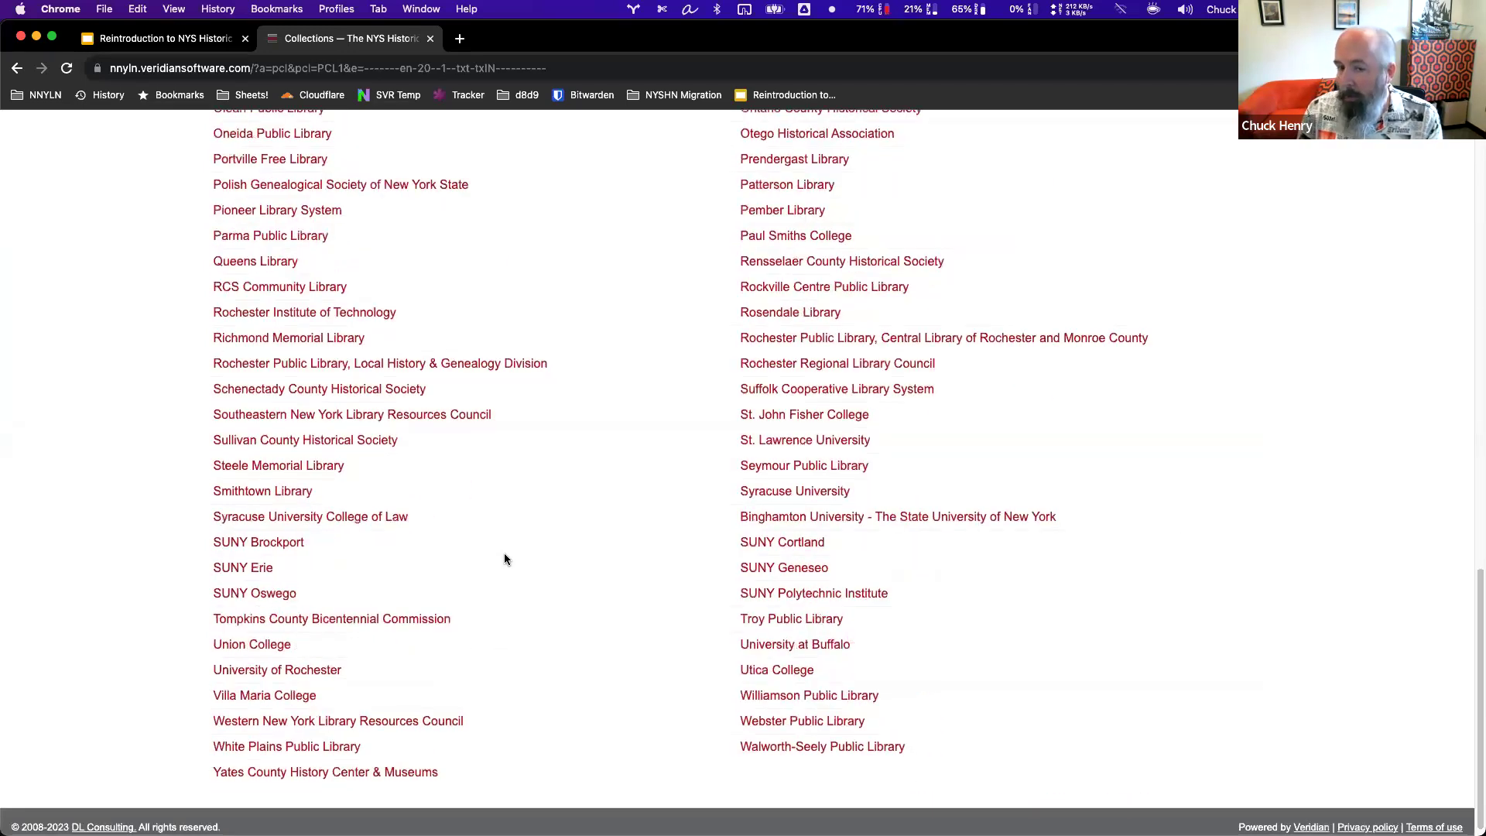
pyautogui.scroll(12, 504, 559)
pyautogui.scroll(3, 504, 559)
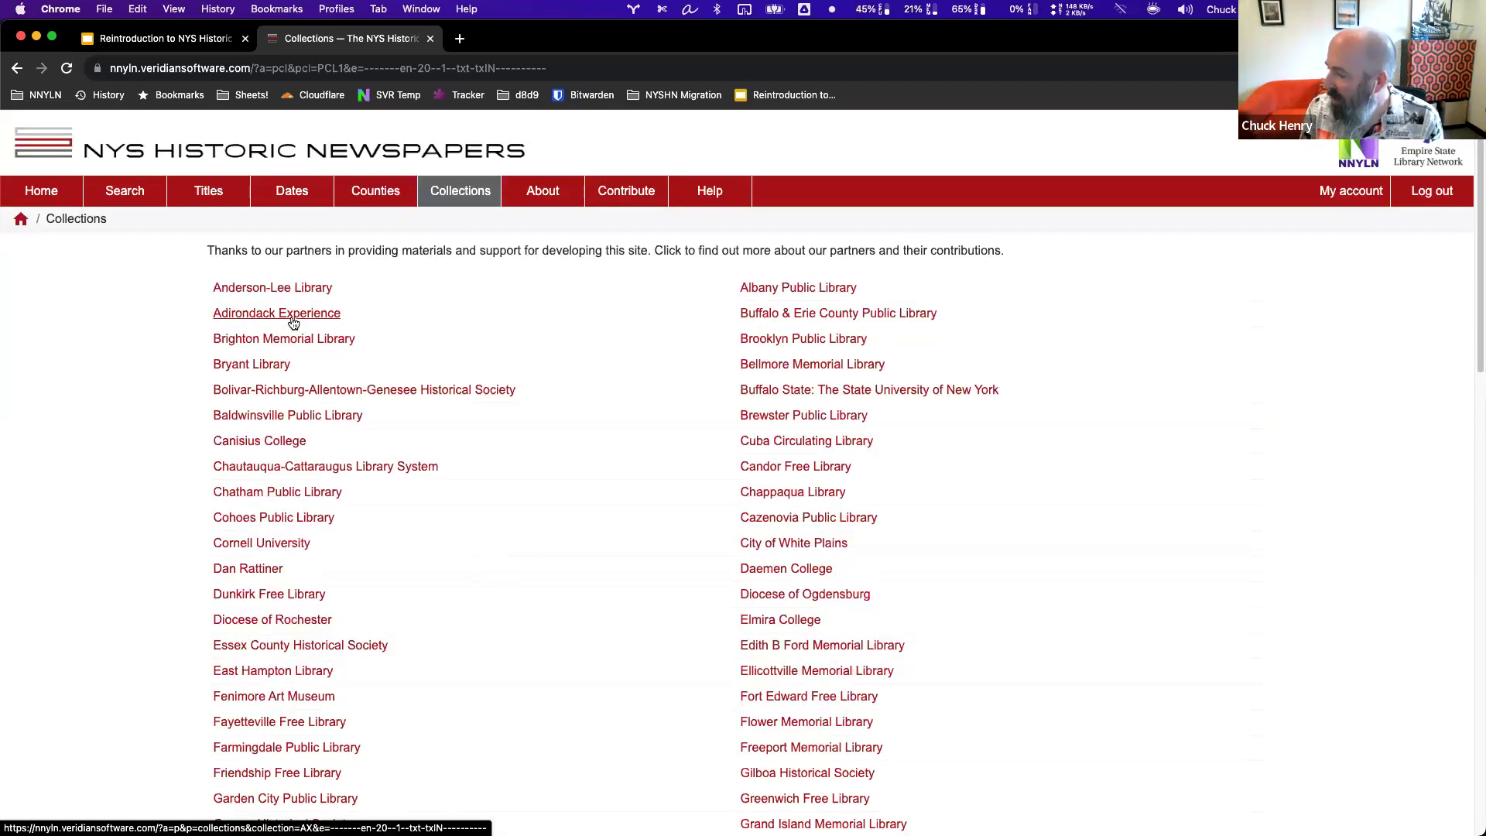
pyautogui.click(241, 317)
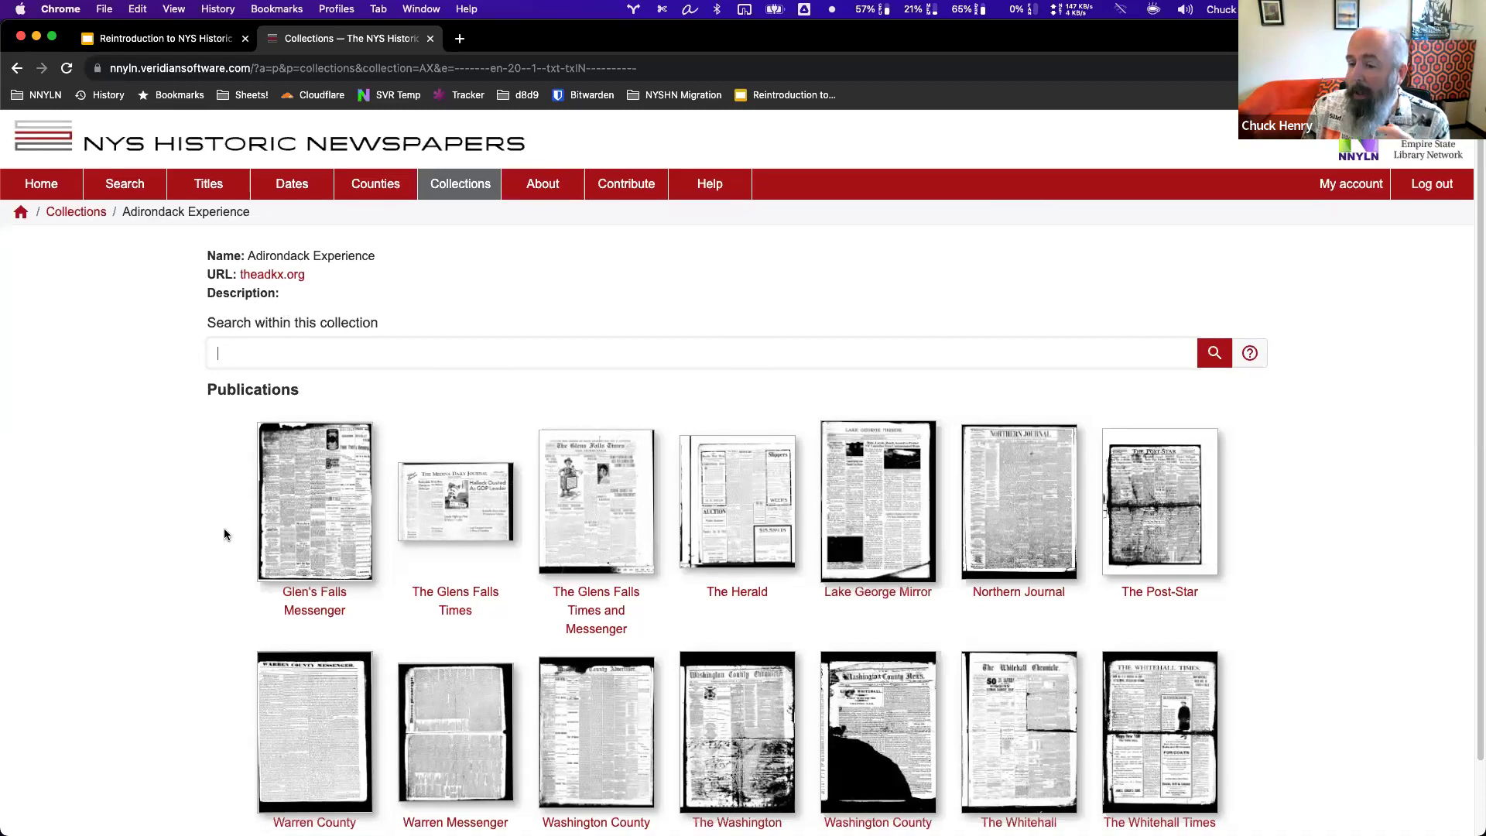
pyautogui.scroll(-2, 225, 527)
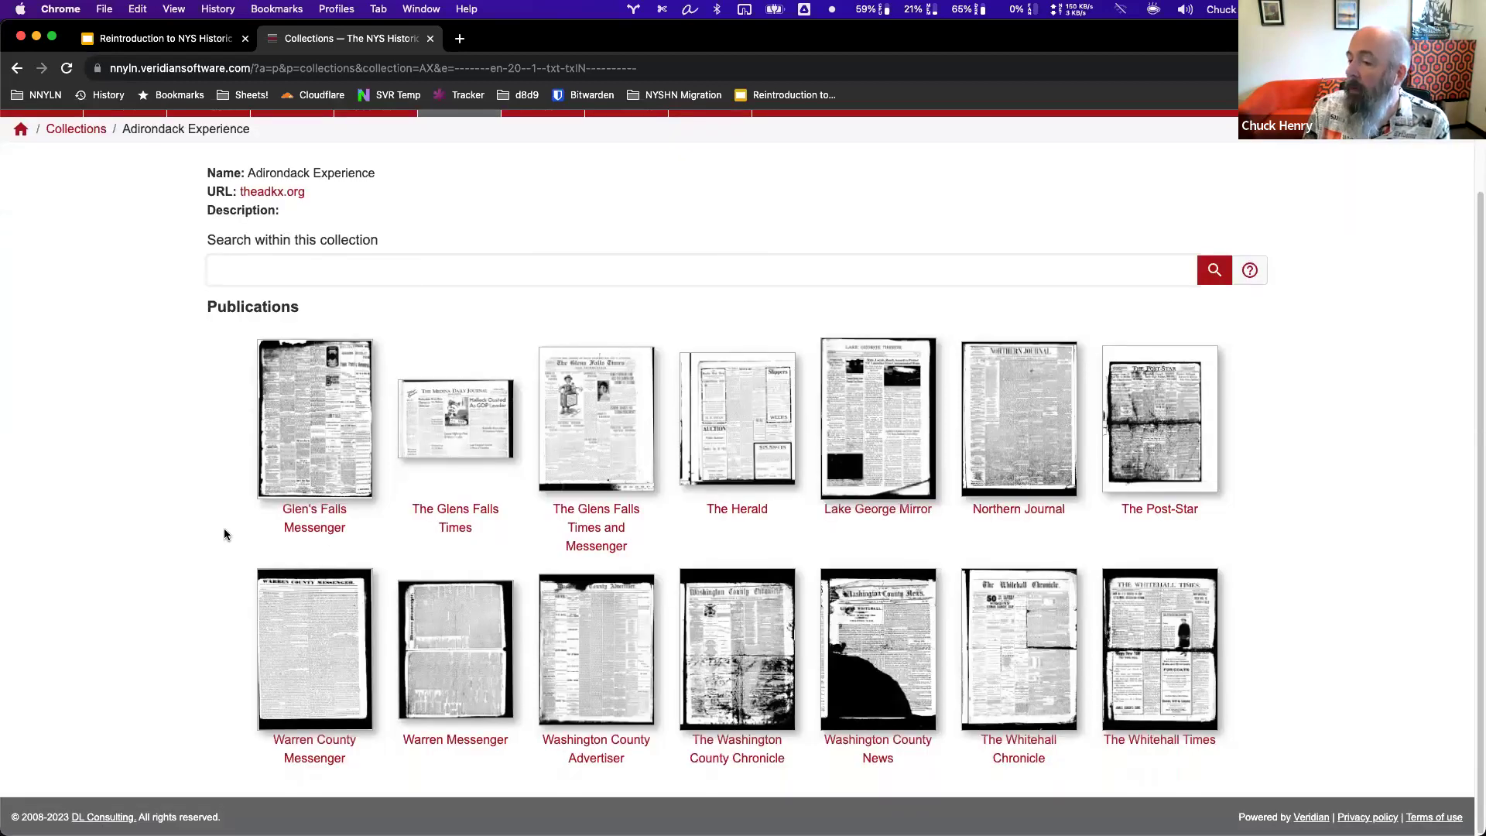
pyautogui.scroll(2, 225, 532)
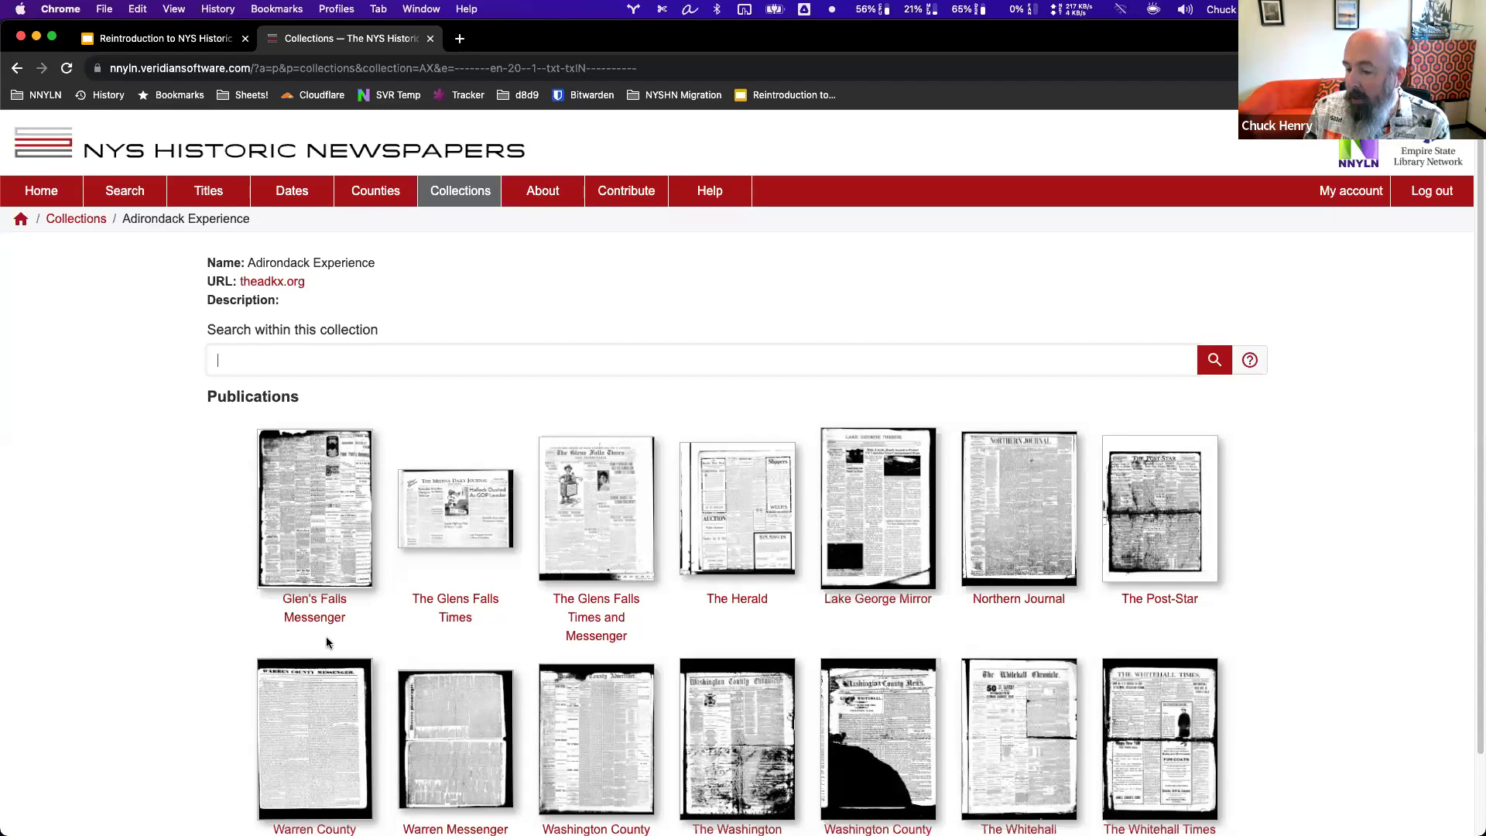
pyautogui.scroll(-2, 331, 644)
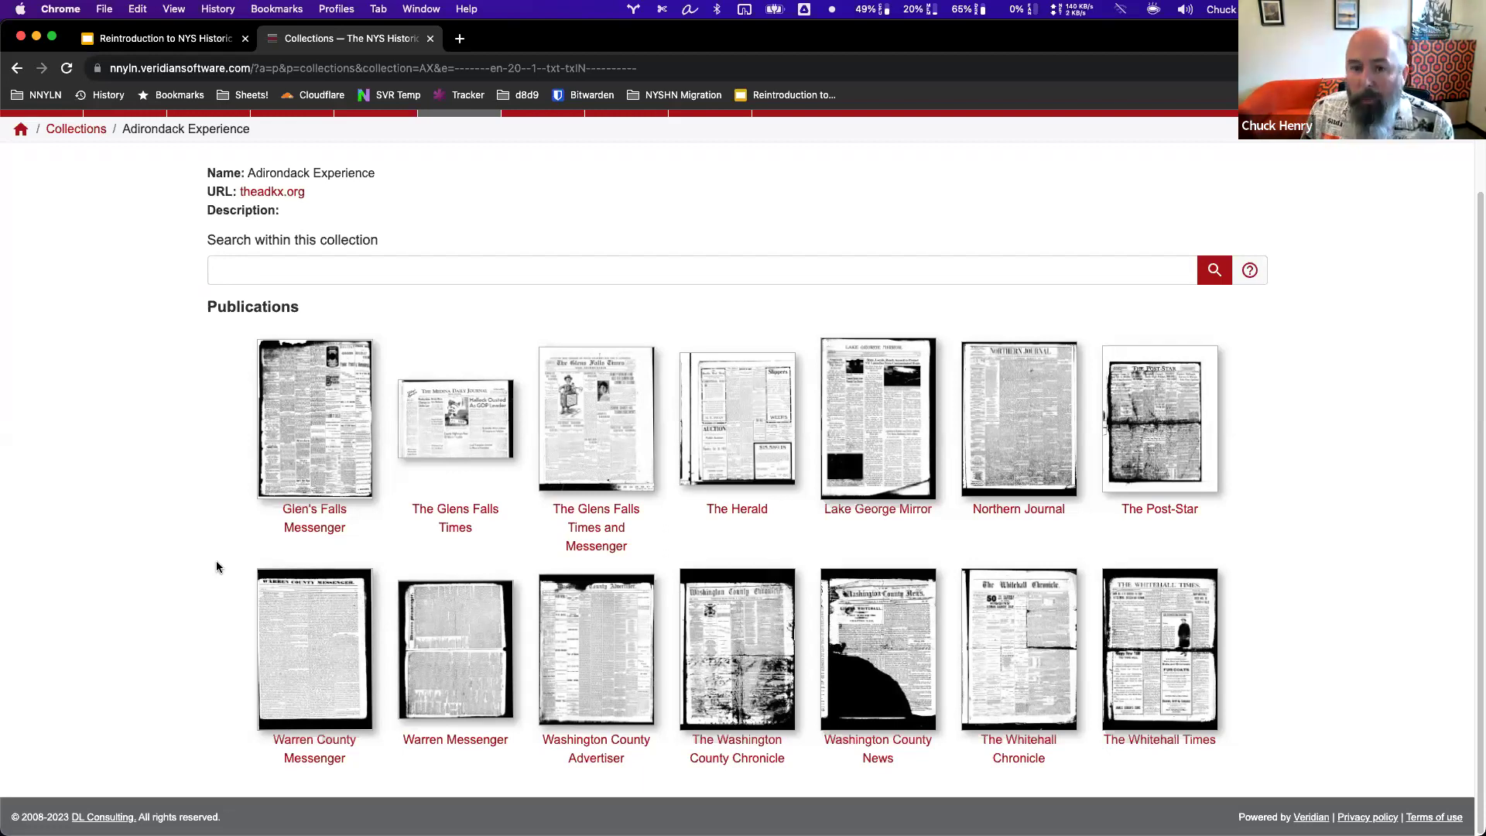
# Return to the Collections page via the breadcrumb and scroll through the partner libraries list.
pyautogui.scroll(2, 260, 451)
pyautogui.click(263, 453)
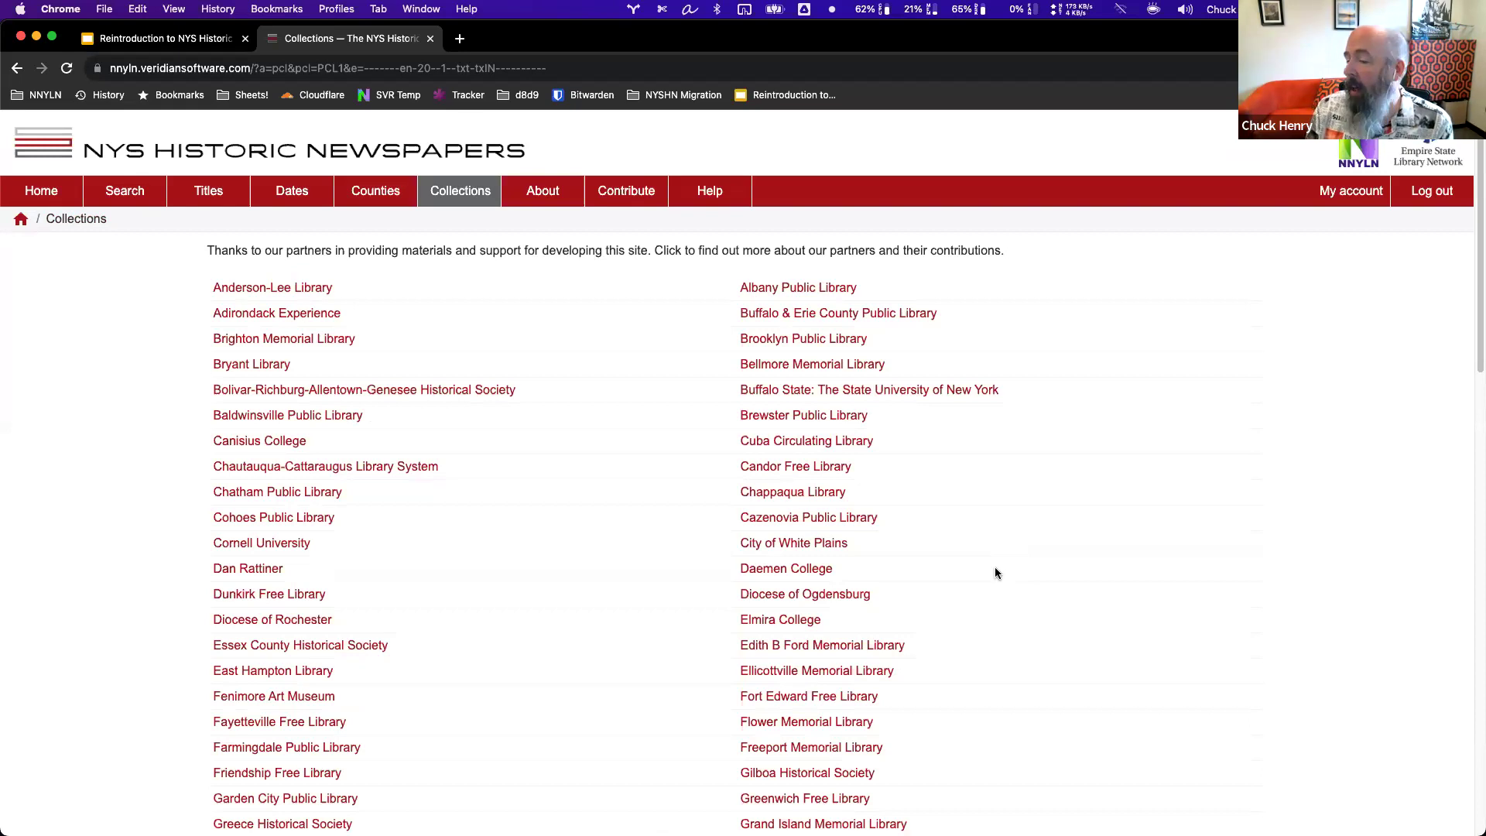
pyautogui.scroll(-3, 997, 572)
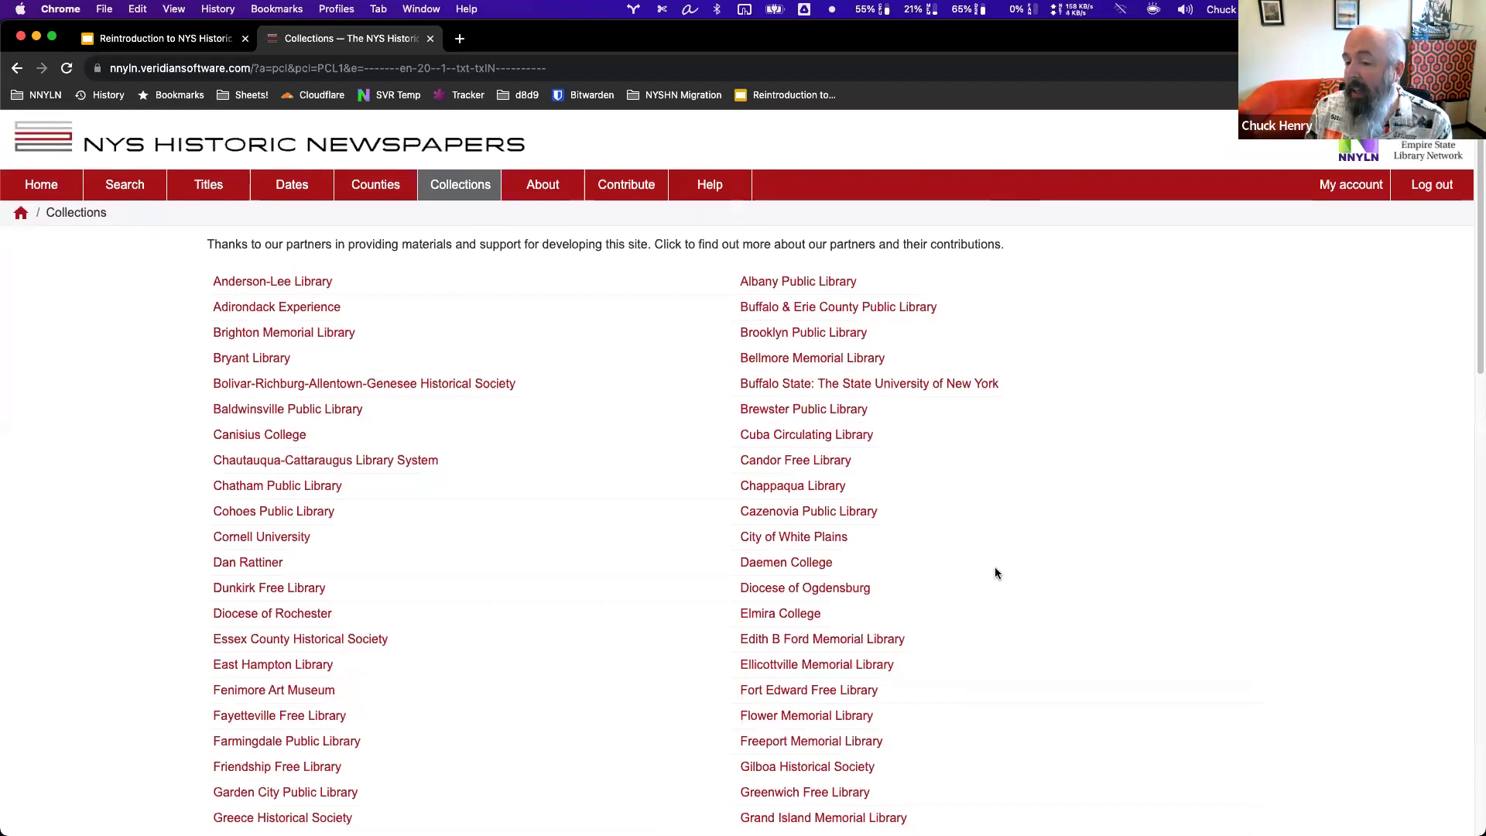
pyautogui.scroll(-3, 1162, 591)
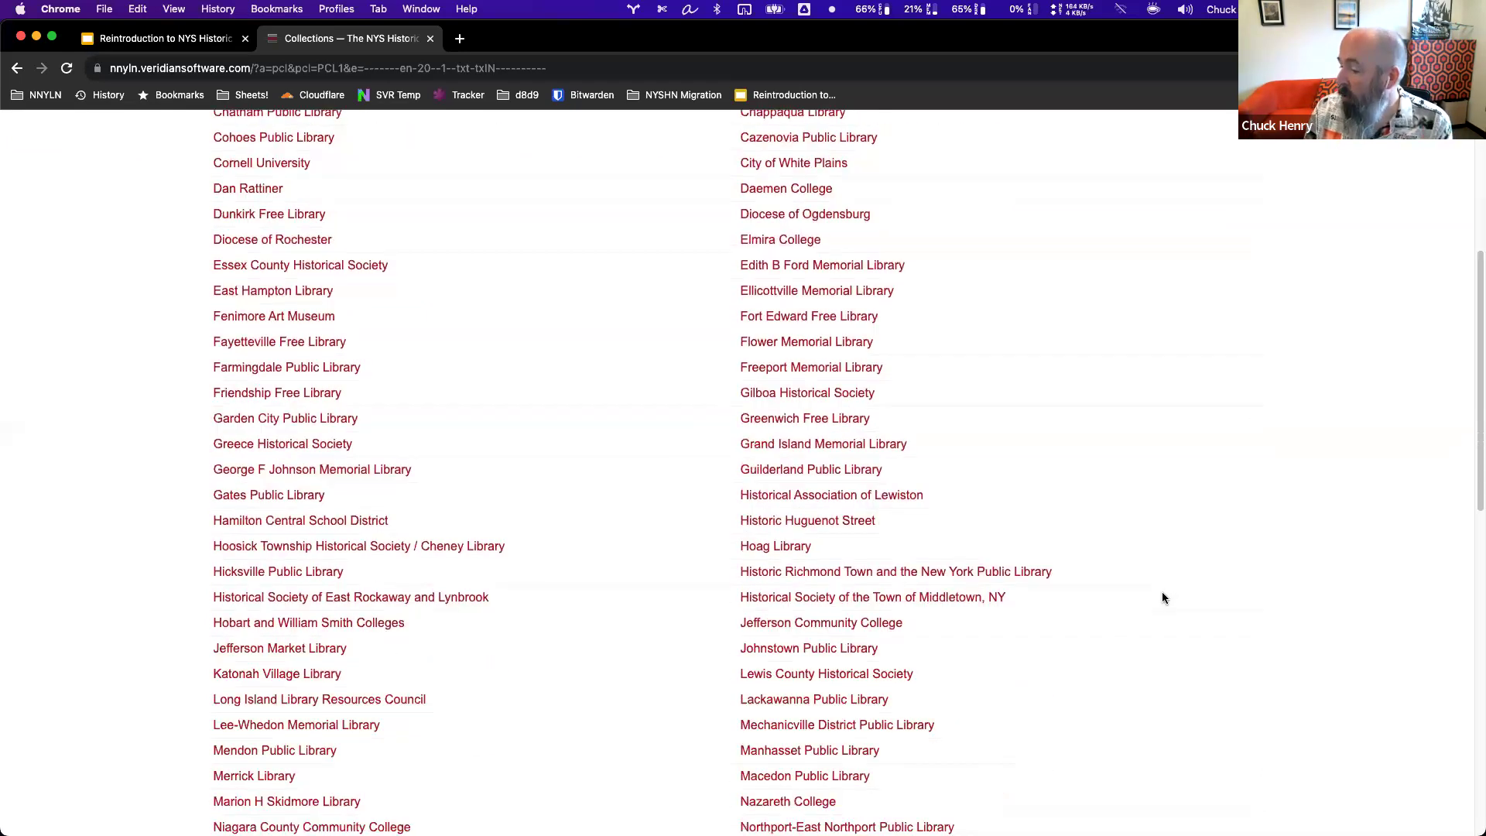
pyautogui.scroll(-2, 1163, 591)
pyautogui.scroll(-2, 1150, 596)
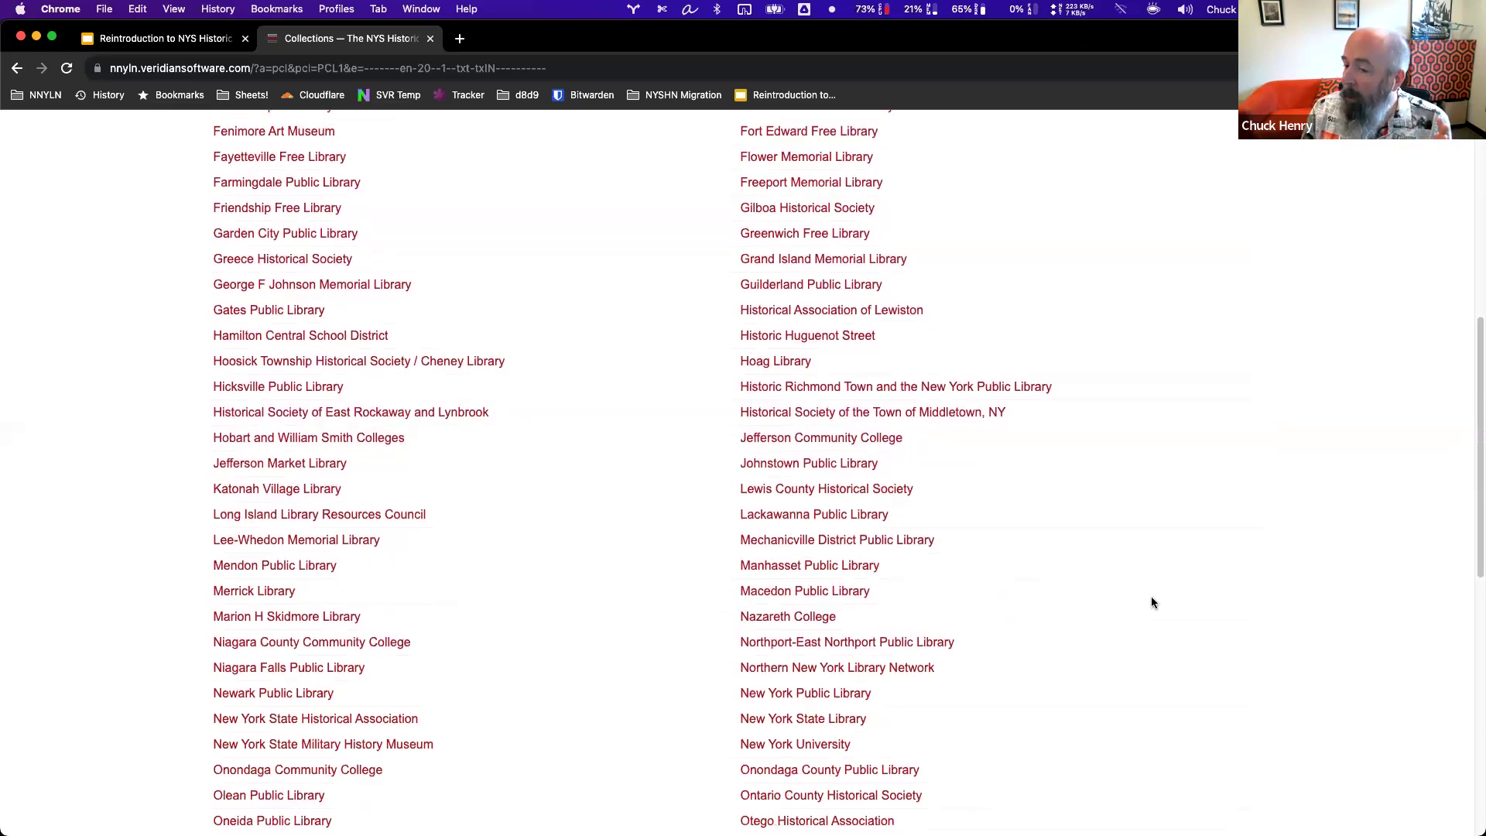
pyautogui.scroll(-1, 1152, 602)
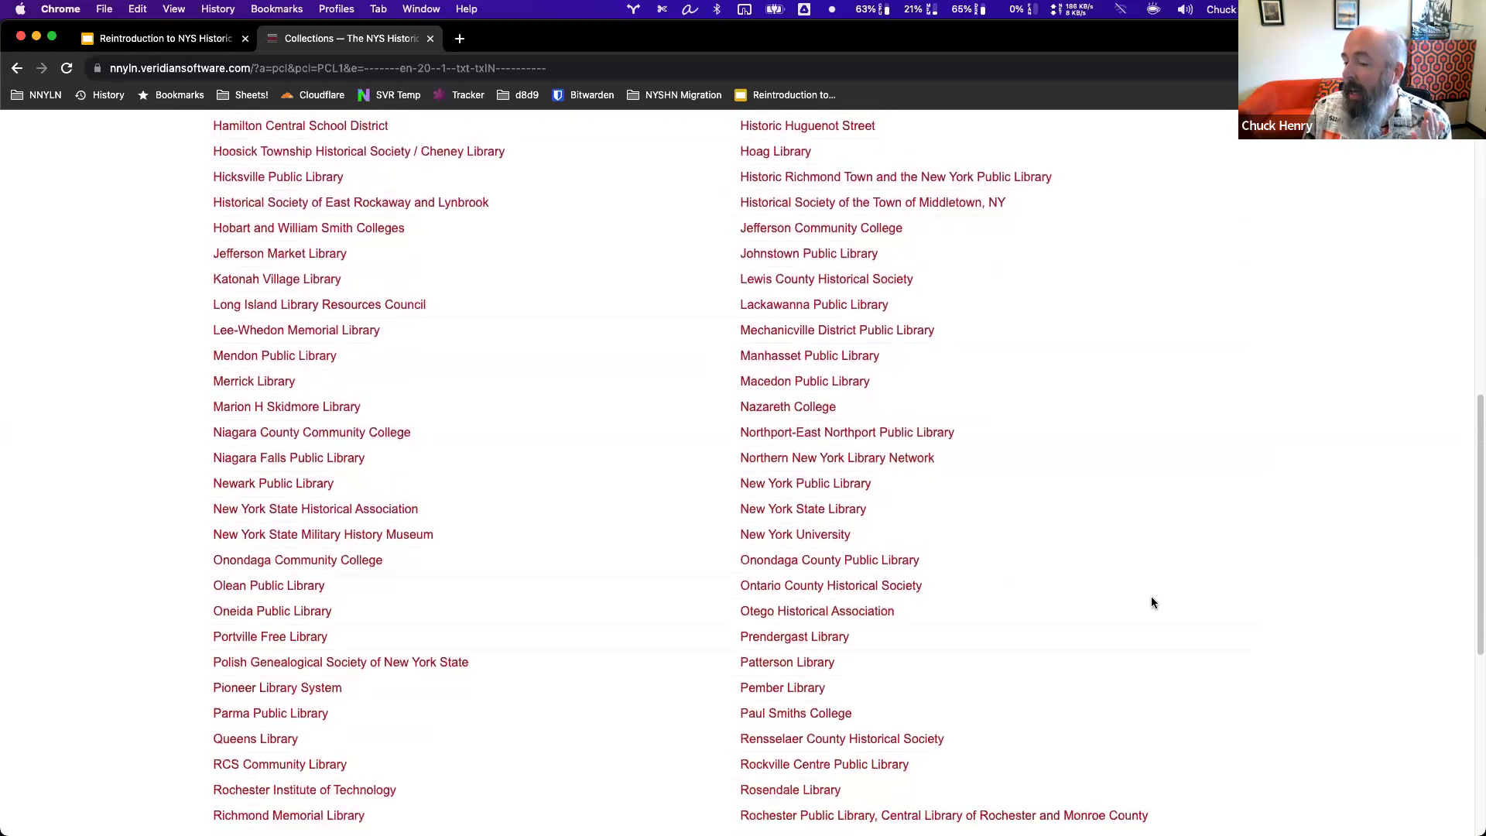
pyautogui.scroll(-3, 1152, 602)
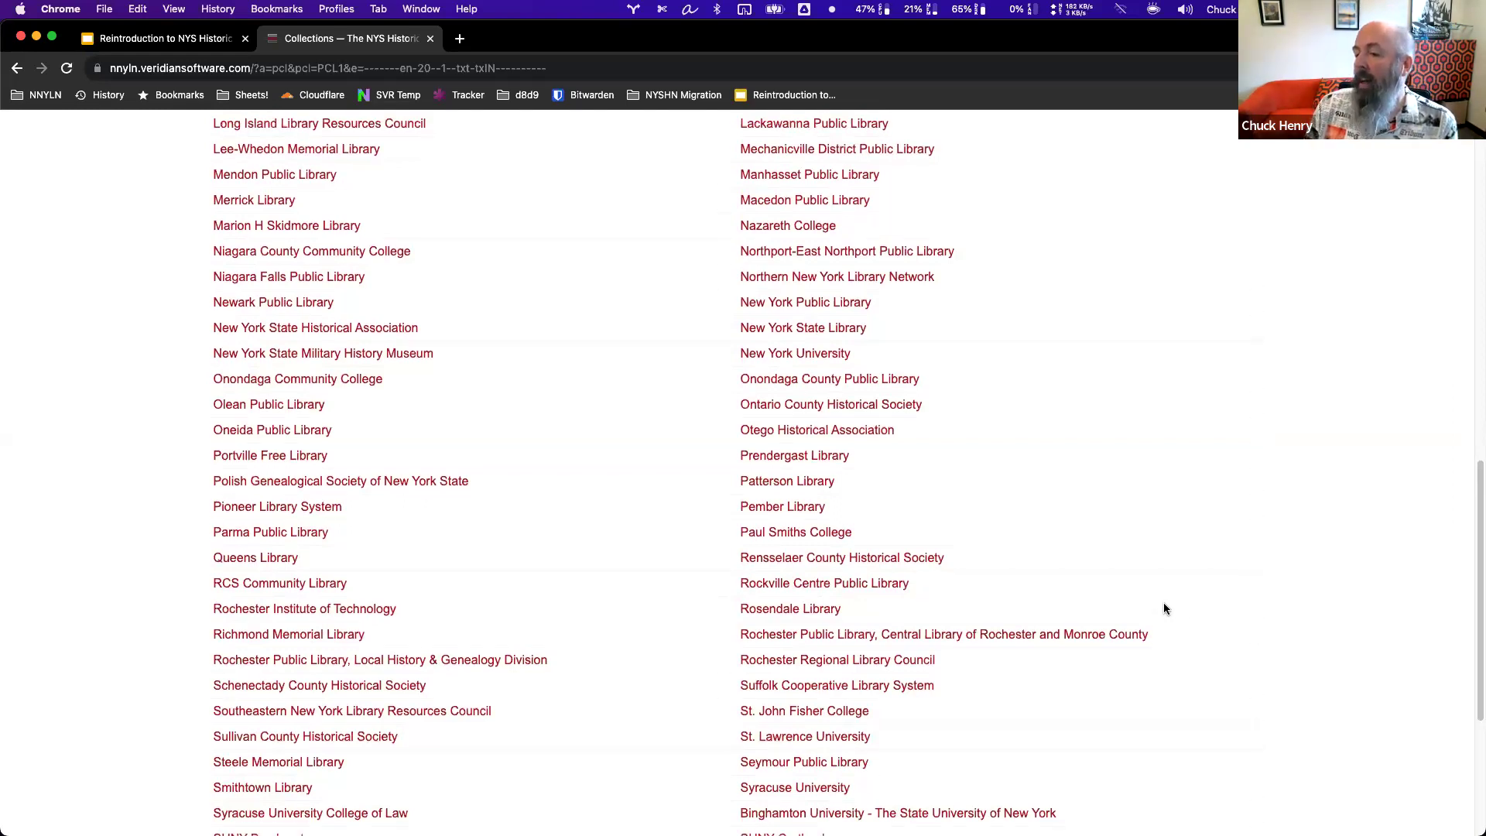
pyautogui.scroll(4, 1163, 609)
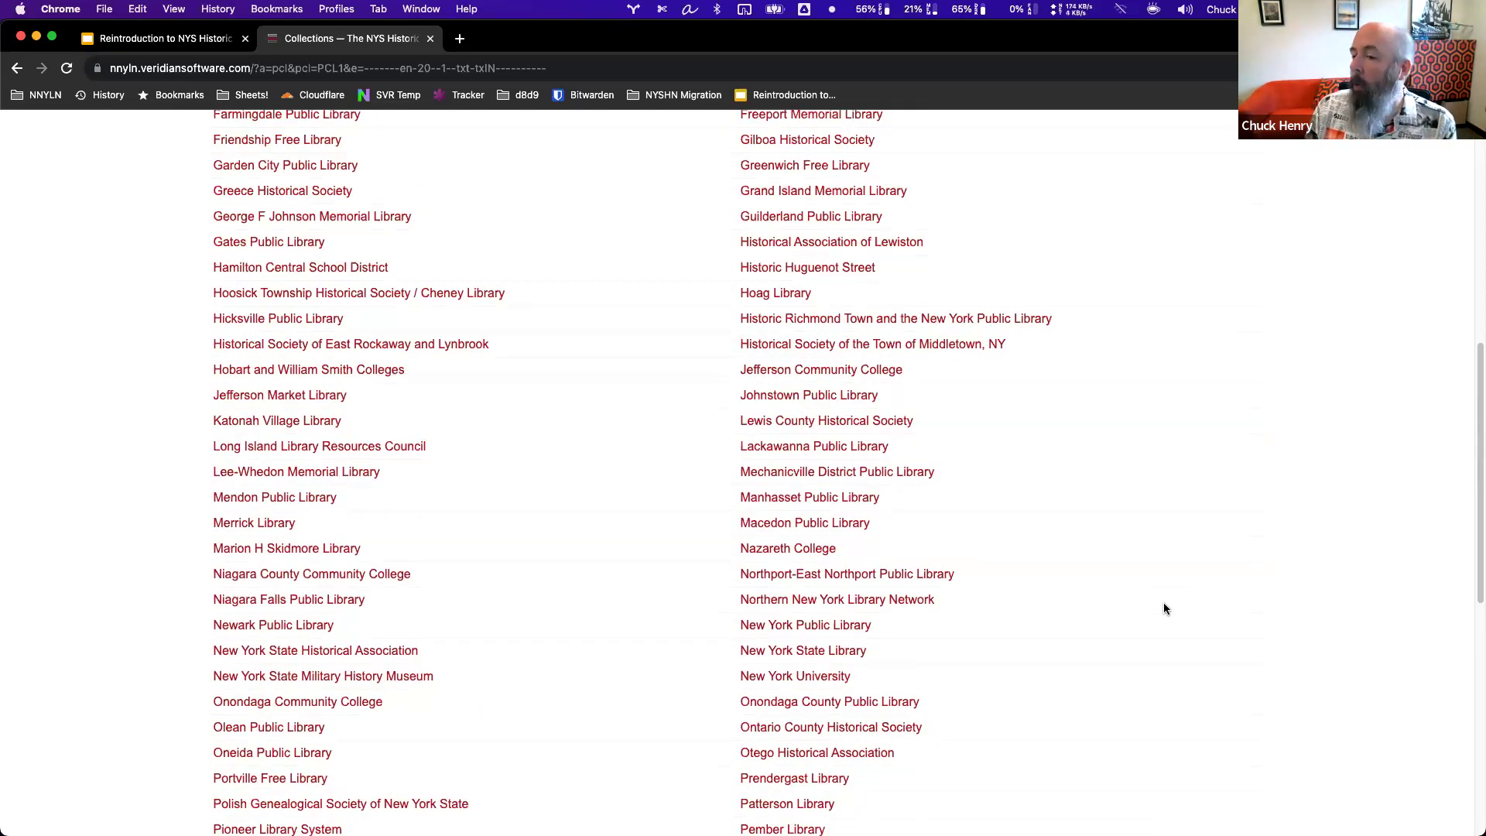
pyautogui.scroll(4, 1164, 609)
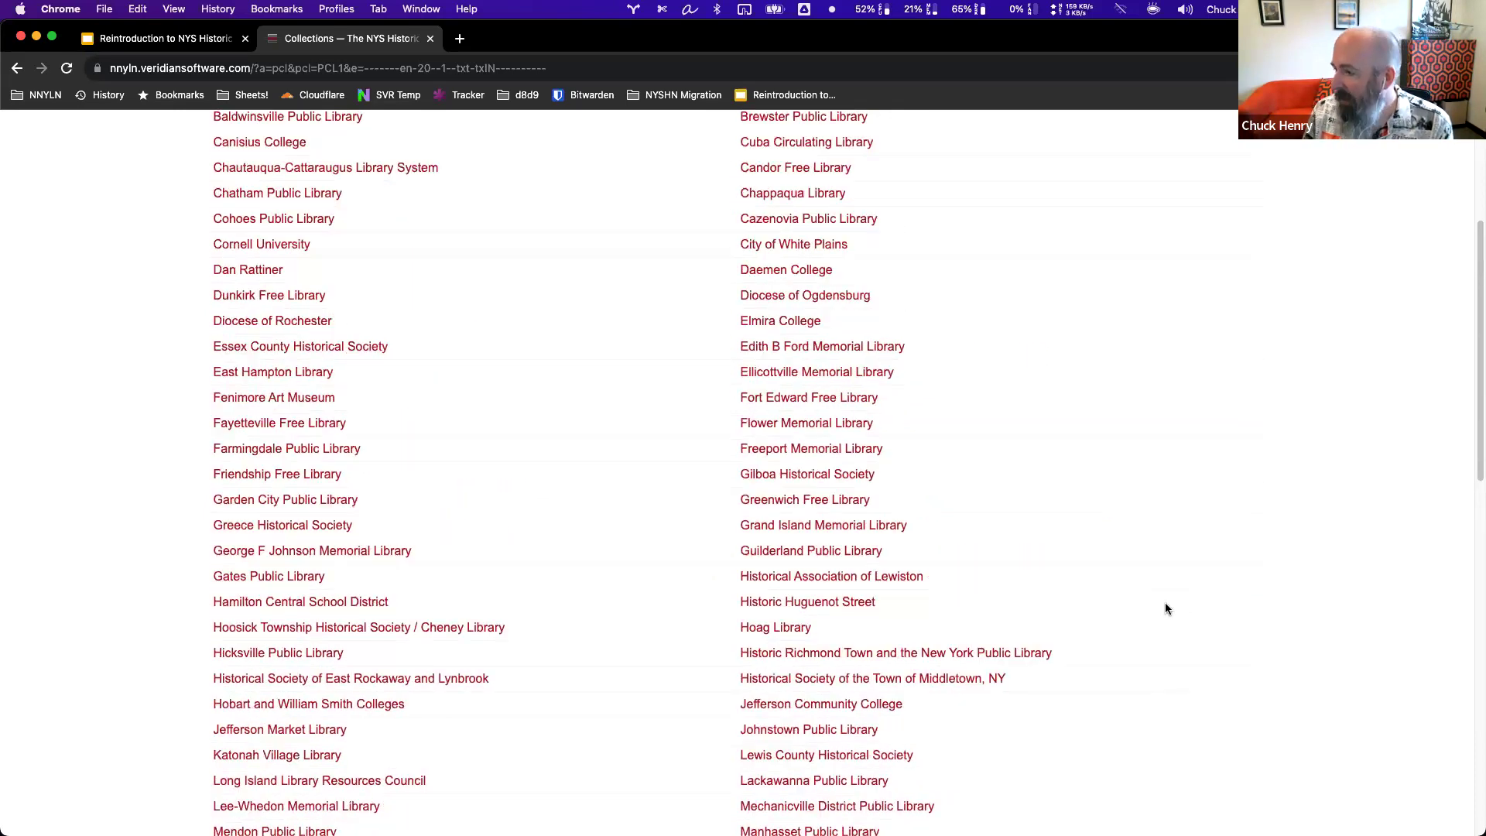
pyautogui.scroll(4, 1164, 608)
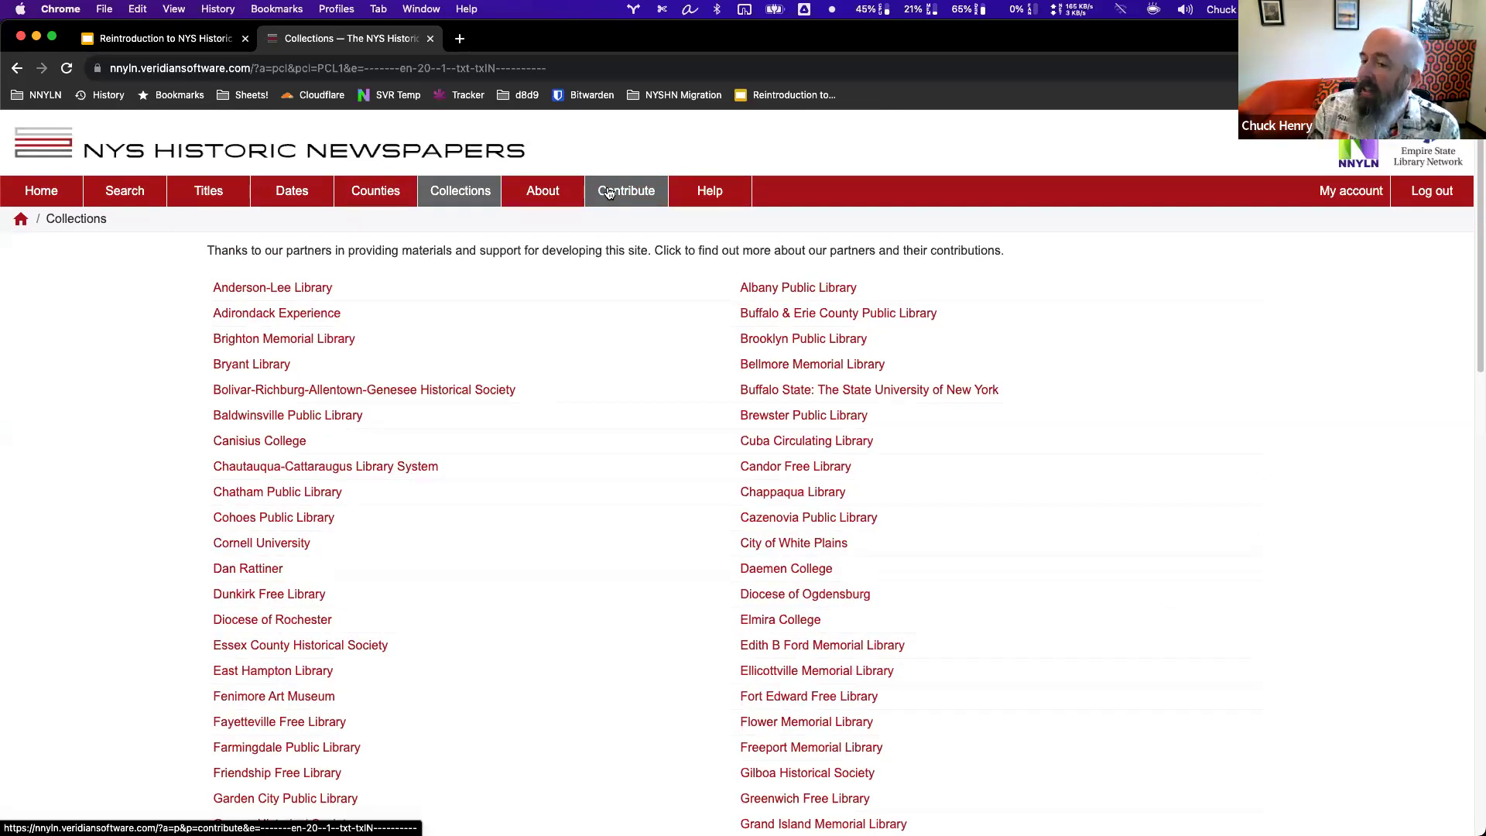
# View the About and terms page, then the Contribute guidelines, and bring up the Help guide.
pyautogui.click(544, 198)
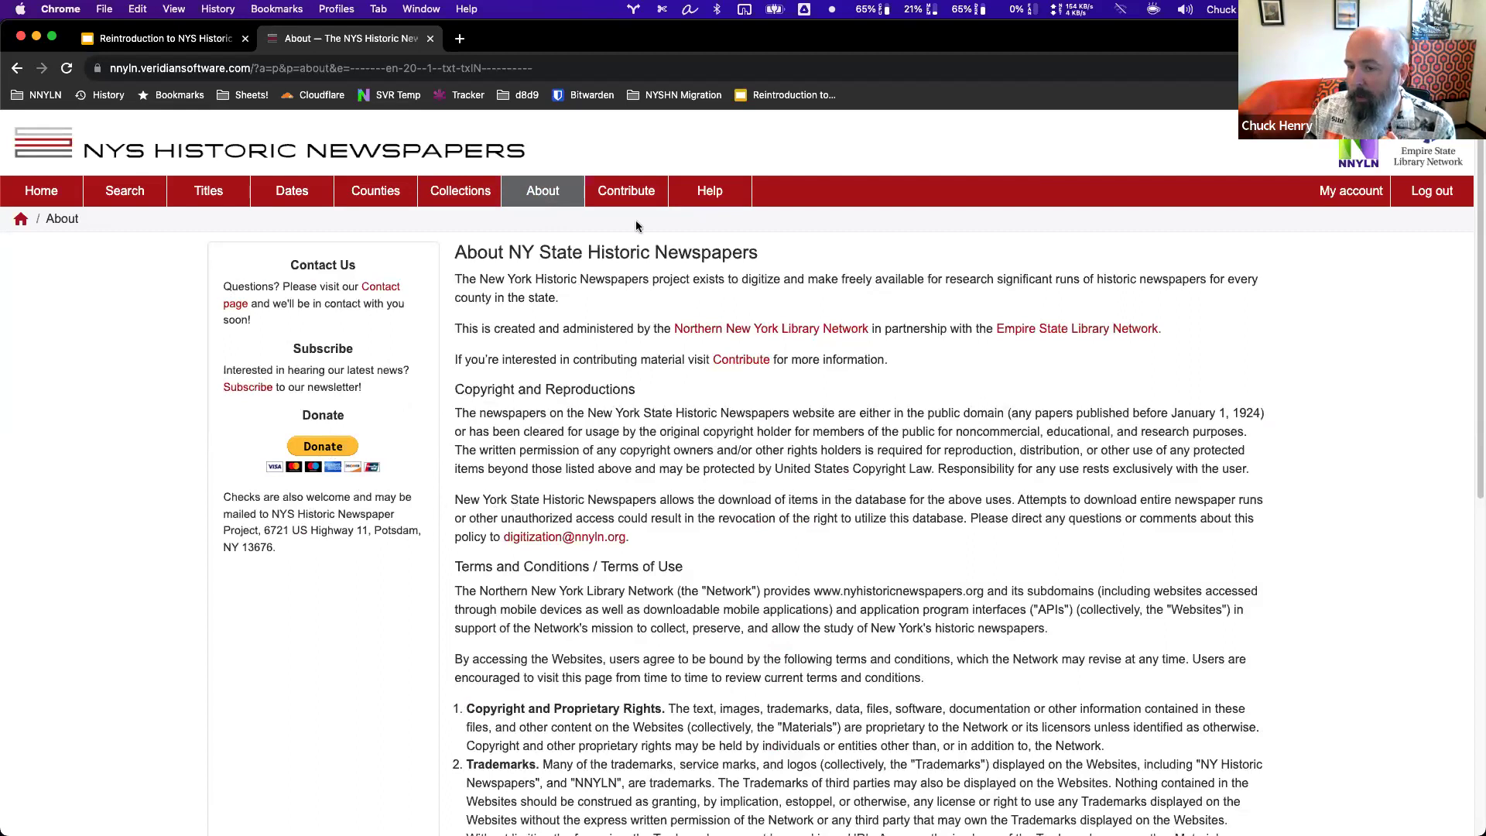
pyautogui.click(632, 195)
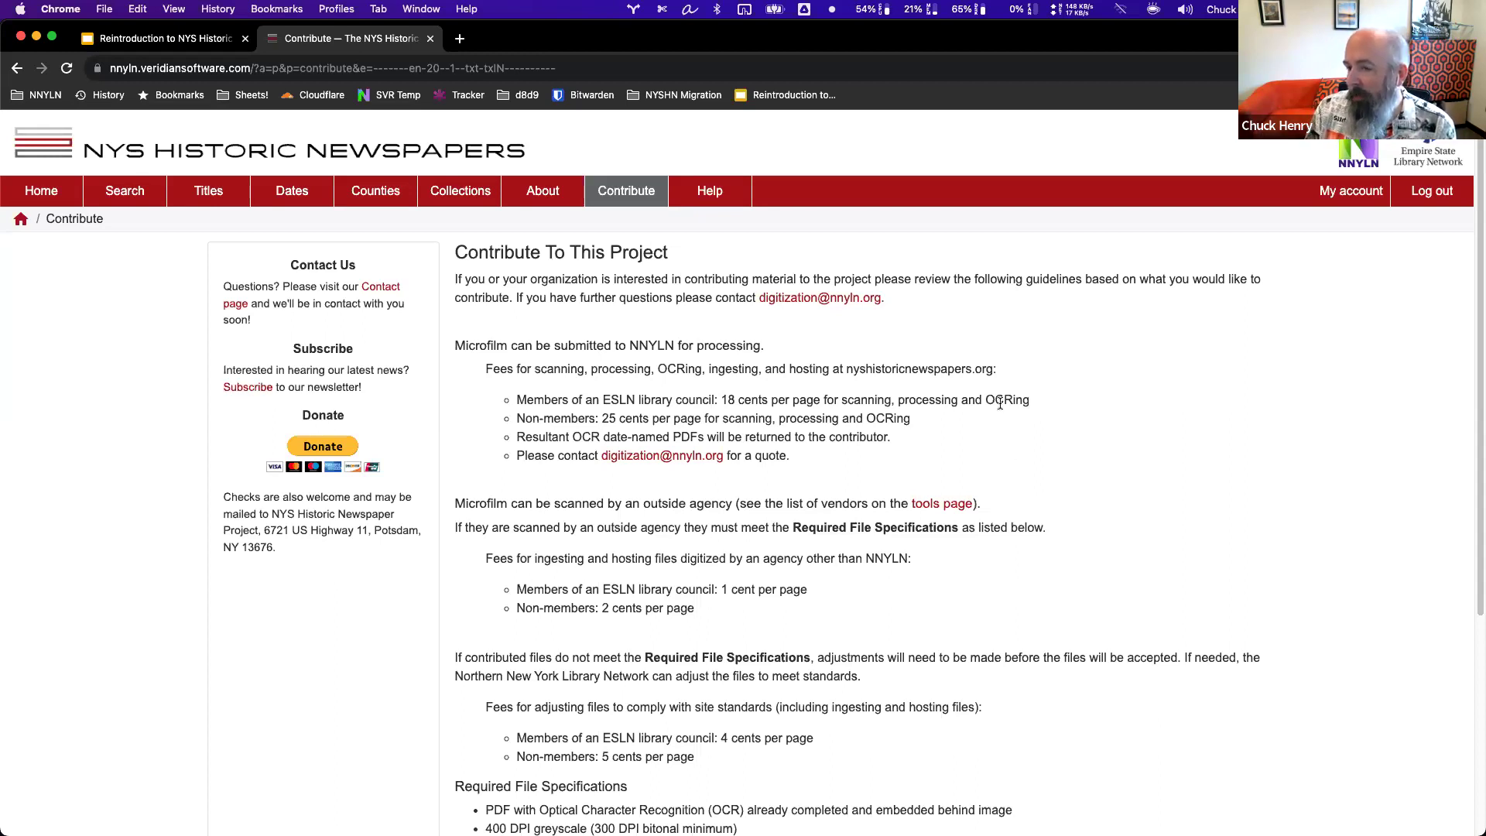
pyautogui.click(713, 197)
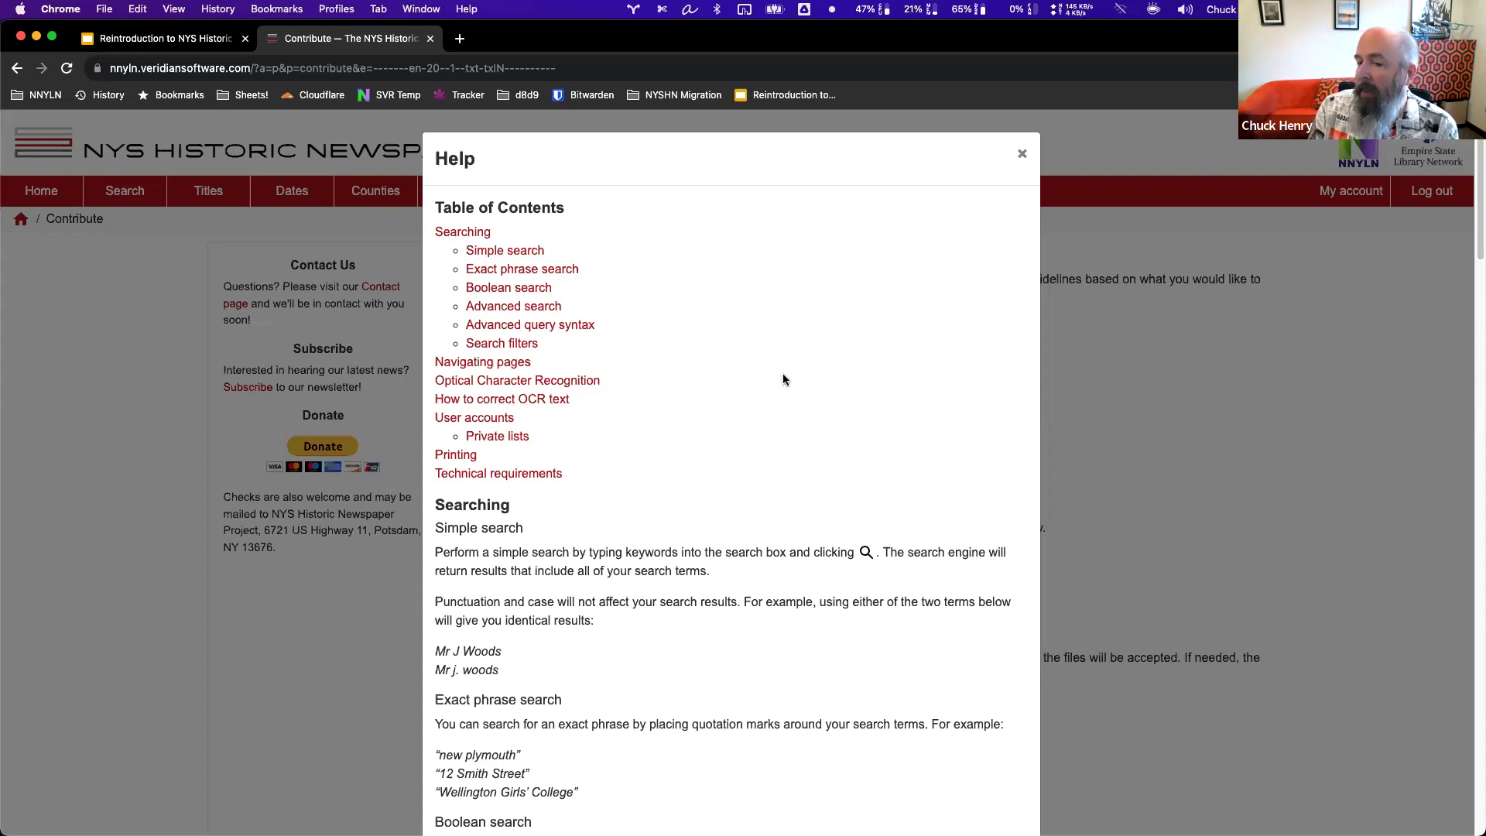
# Read the Help guide's Navigating pages and OCR sections, then return to its Table of Contents.
pyautogui.scroll(-6, 664, 529)
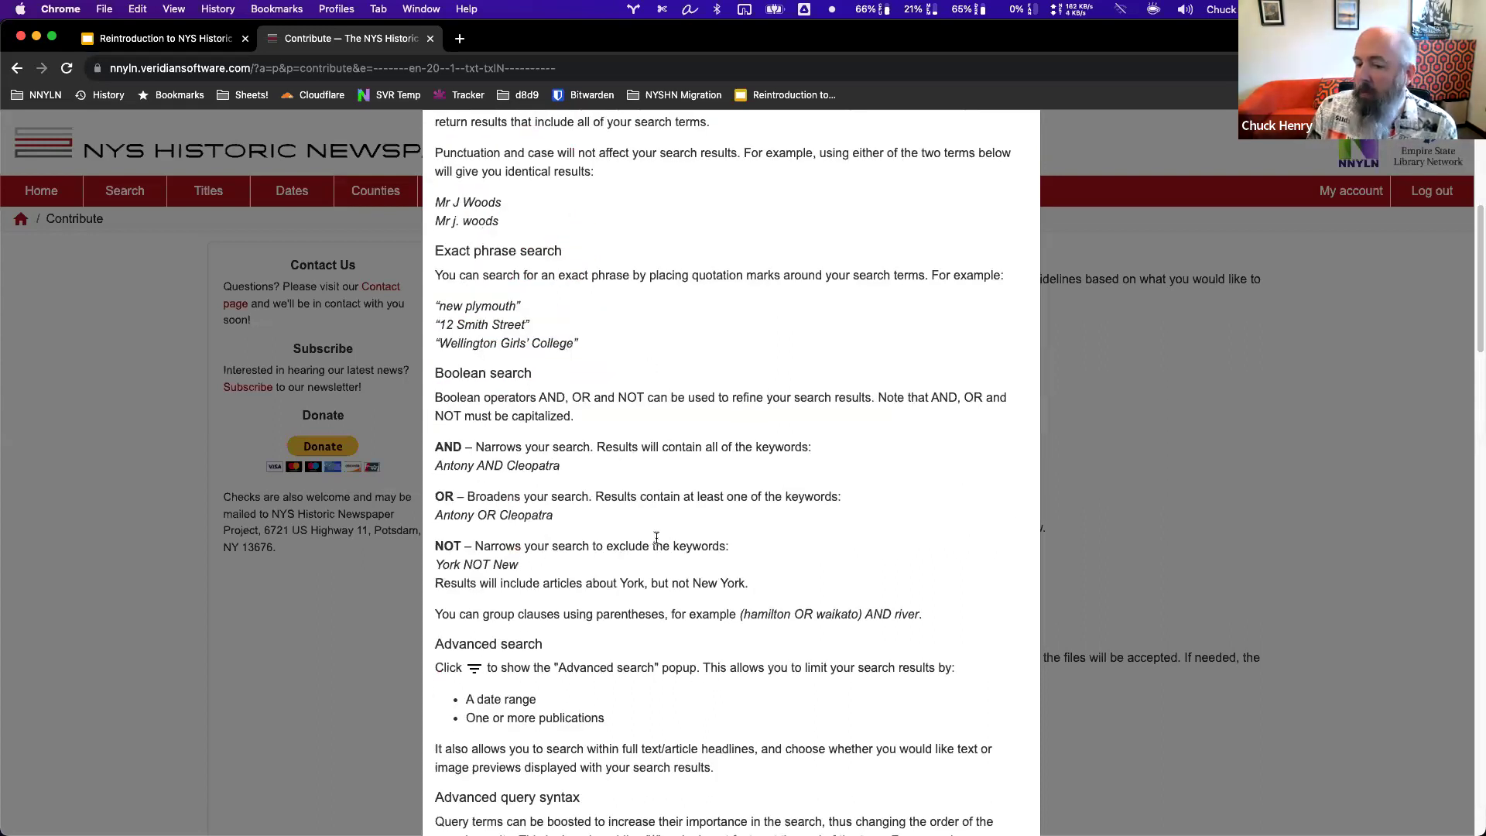
pyautogui.scroll(-5, 658, 539)
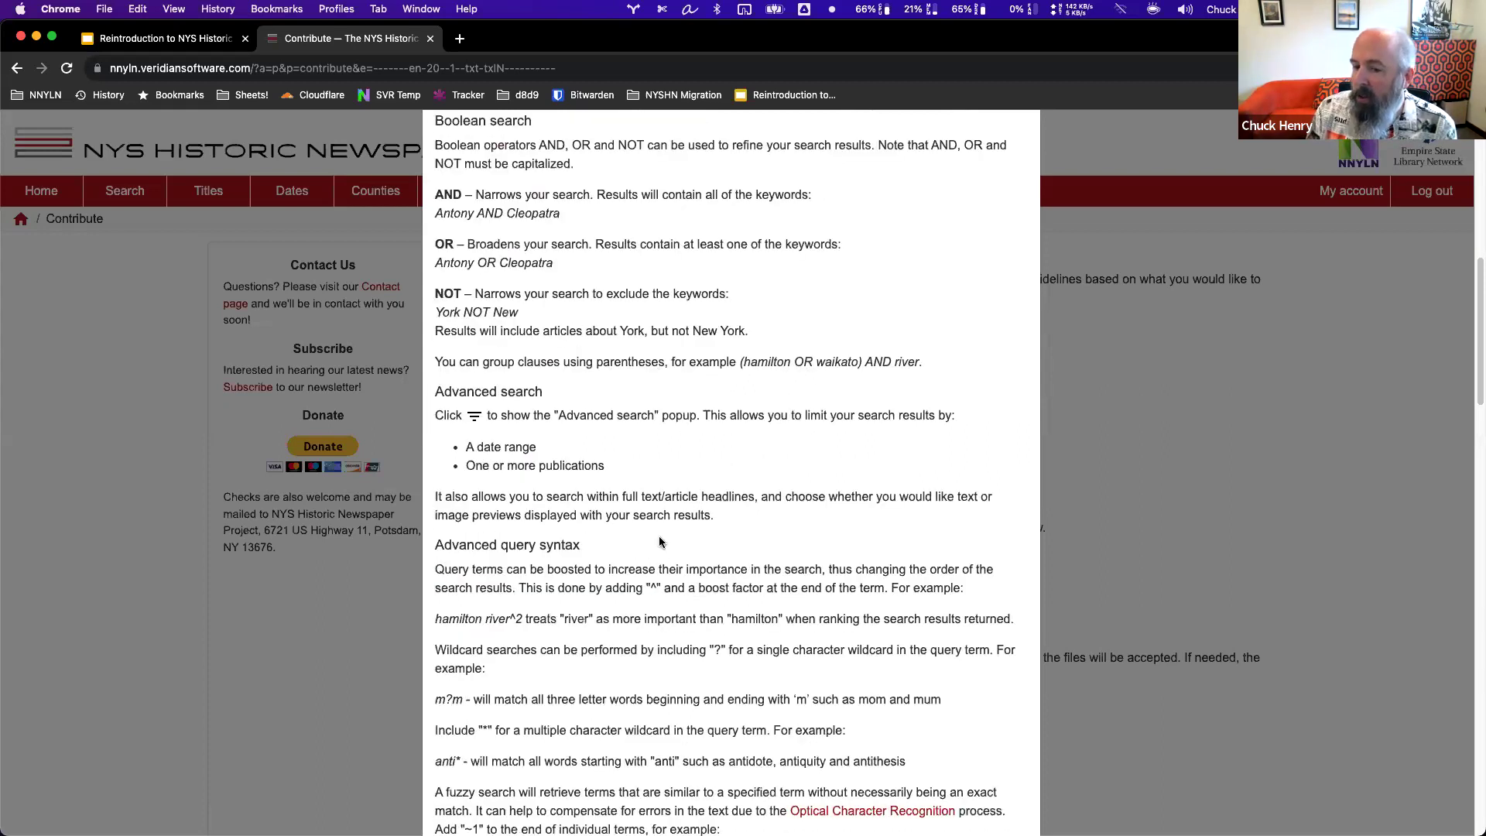
pyautogui.scroll(-3, 661, 538)
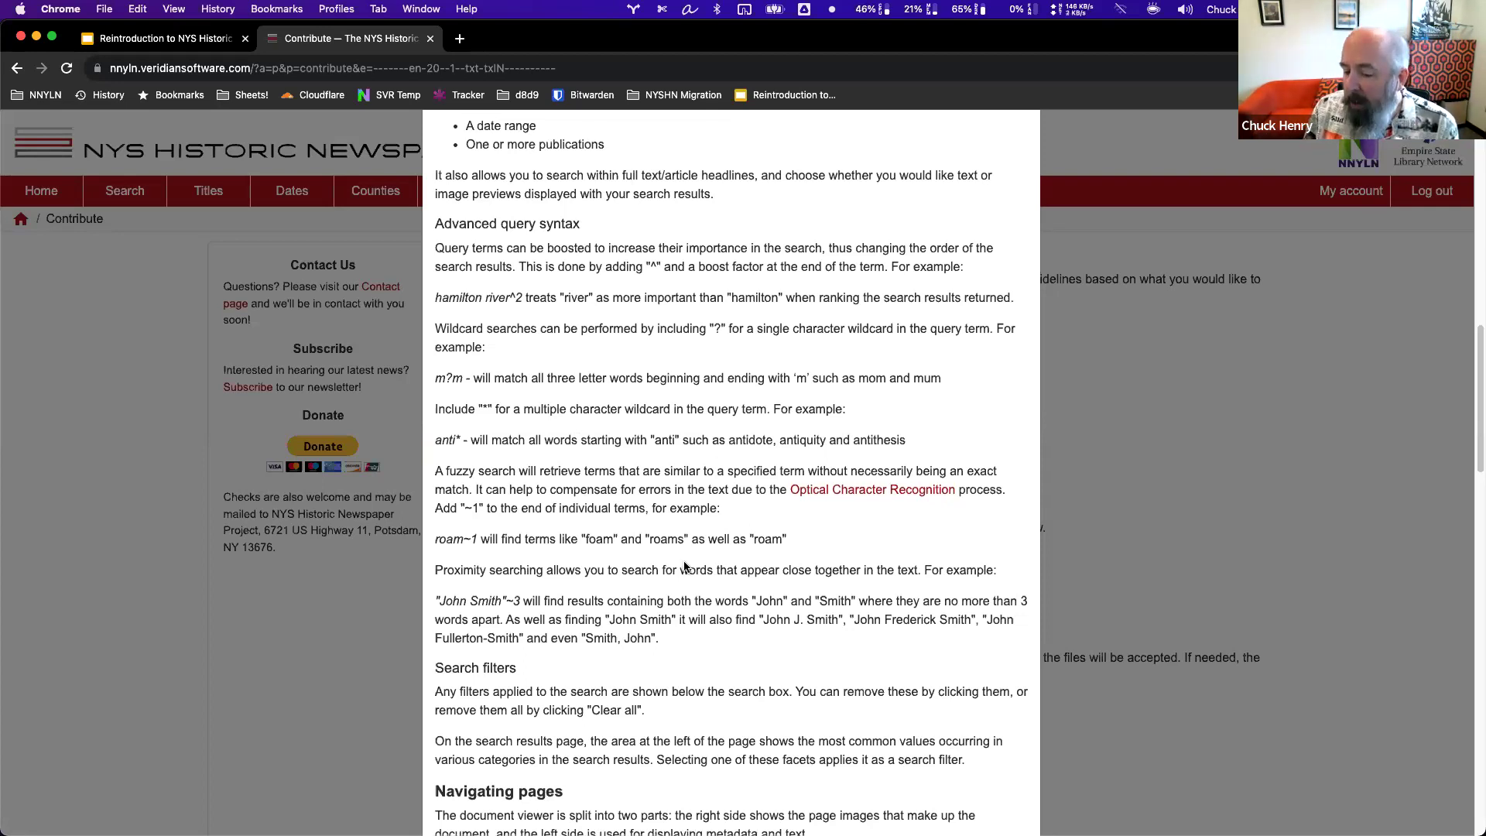
pyautogui.scroll(-4, 684, 567)
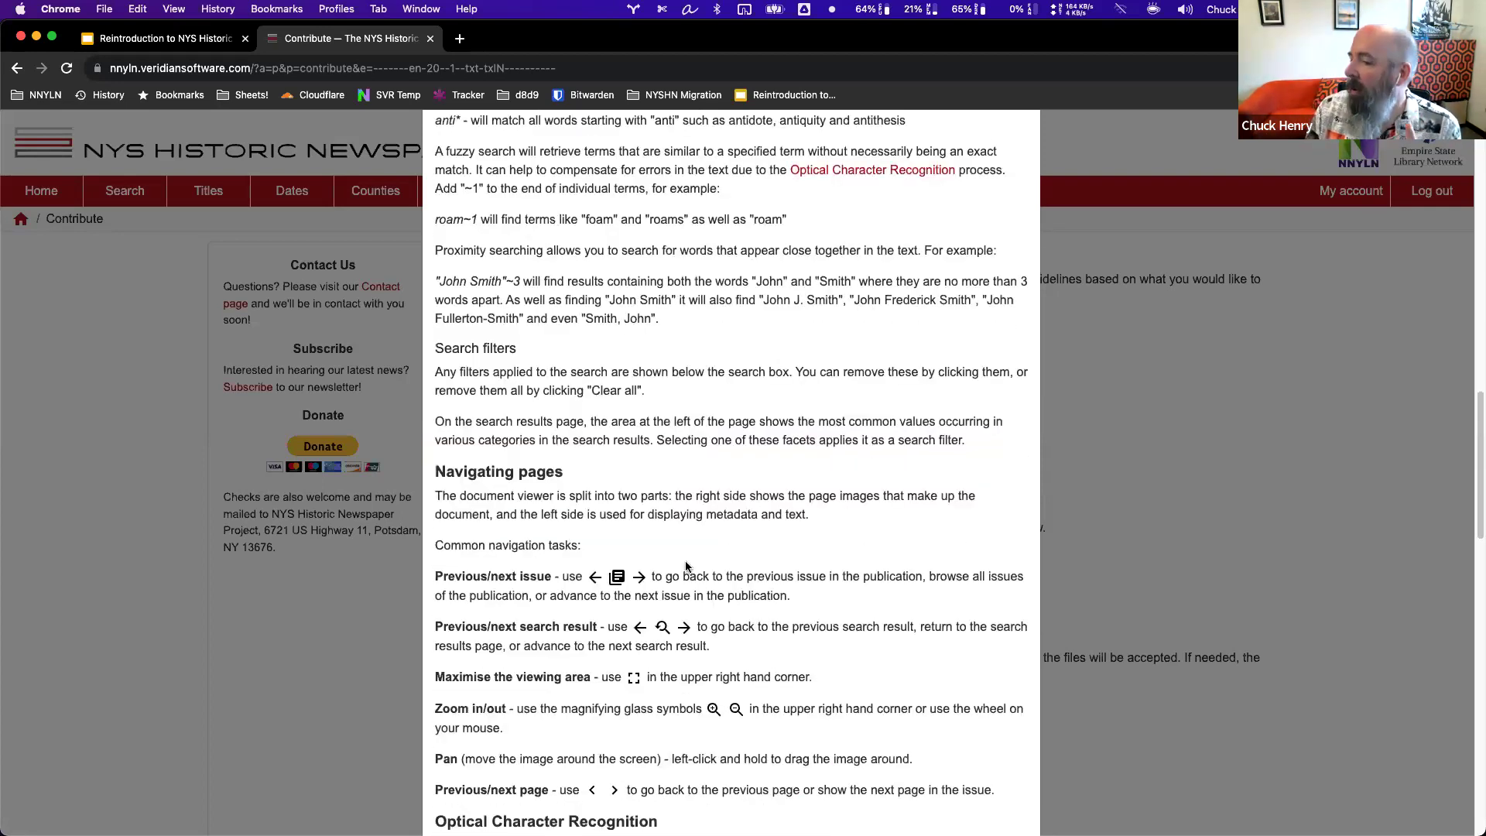
pyautogui.scroll(-5, 685, 567)
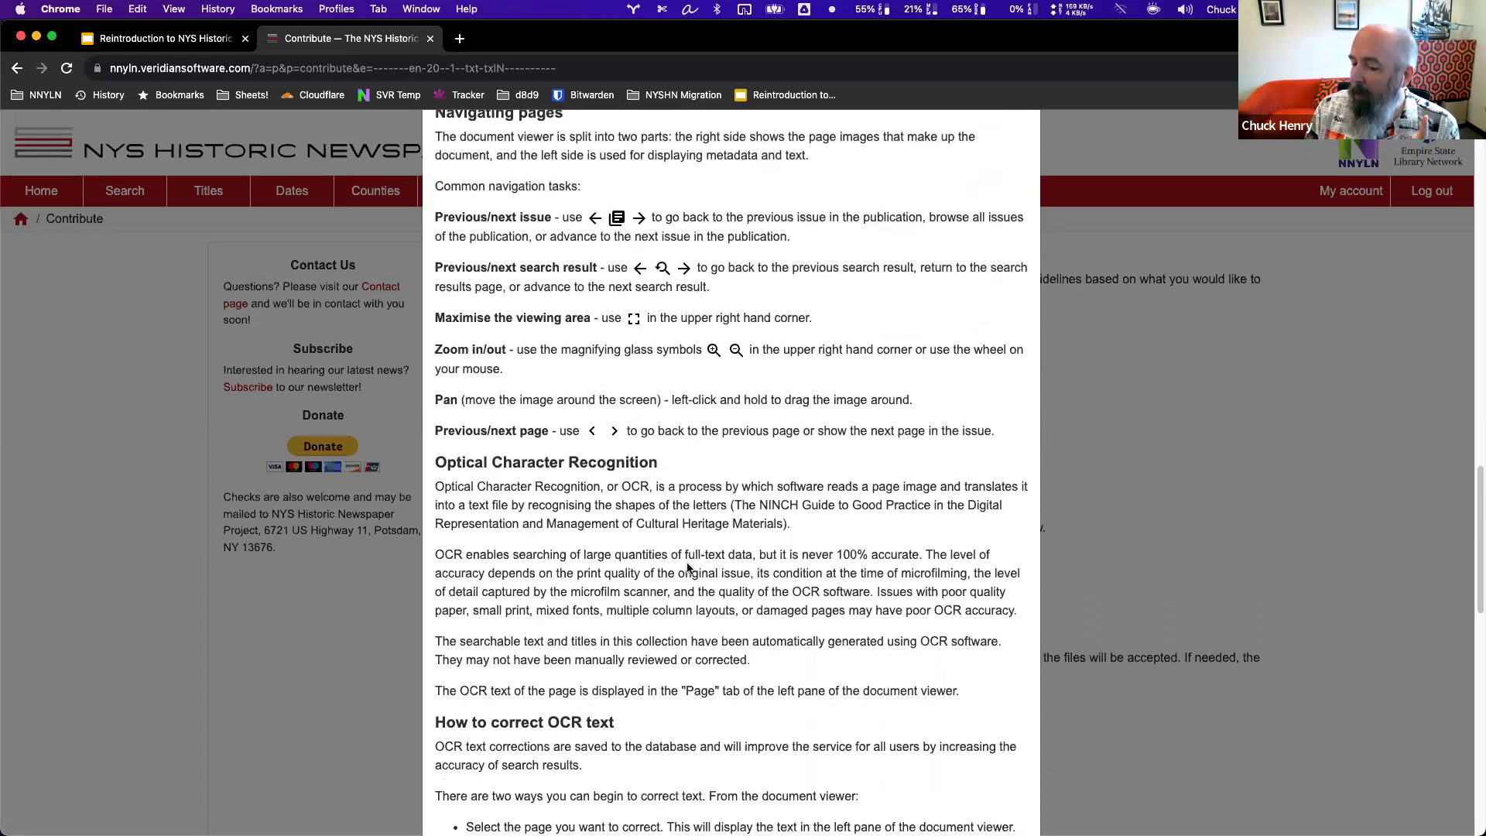
pyautogui.scroll(3, 687, 568)
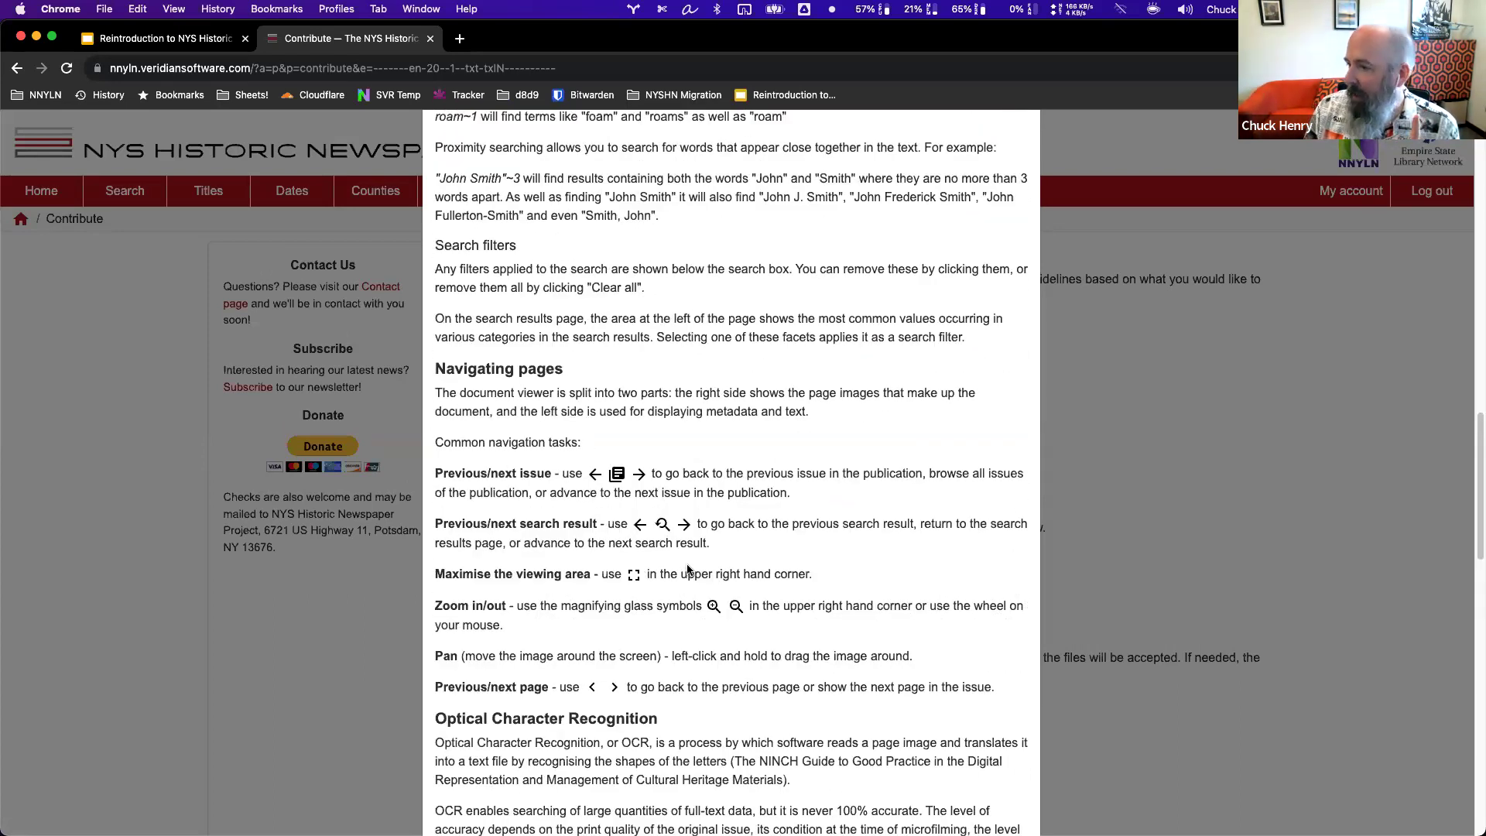
pyautogui.scroll(15, 687, 570)
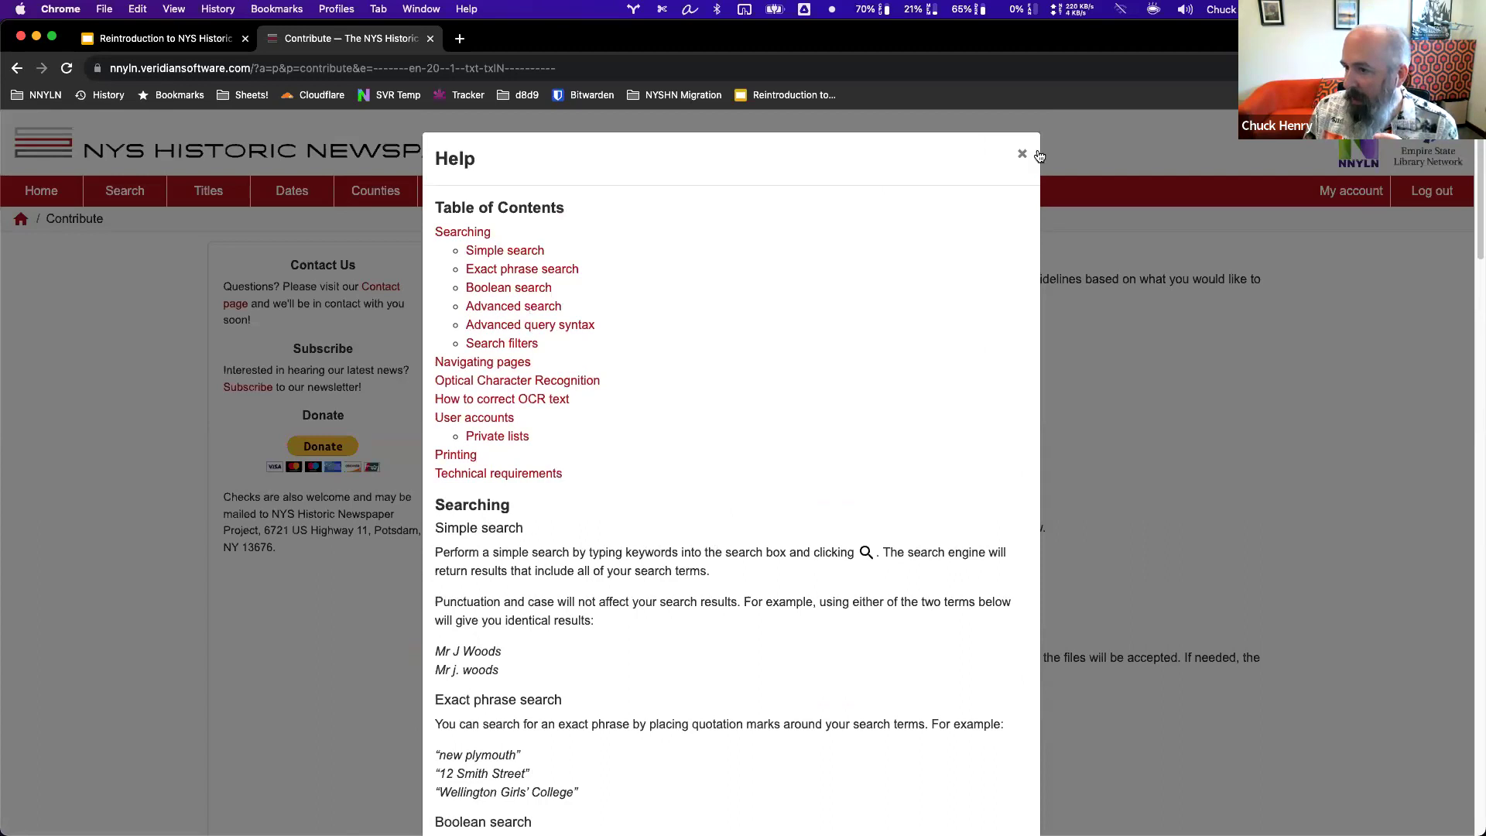
# Close the Help guide and review My account's user details, e-mail, password and preferences.
pyautogui.click(1022, 154)
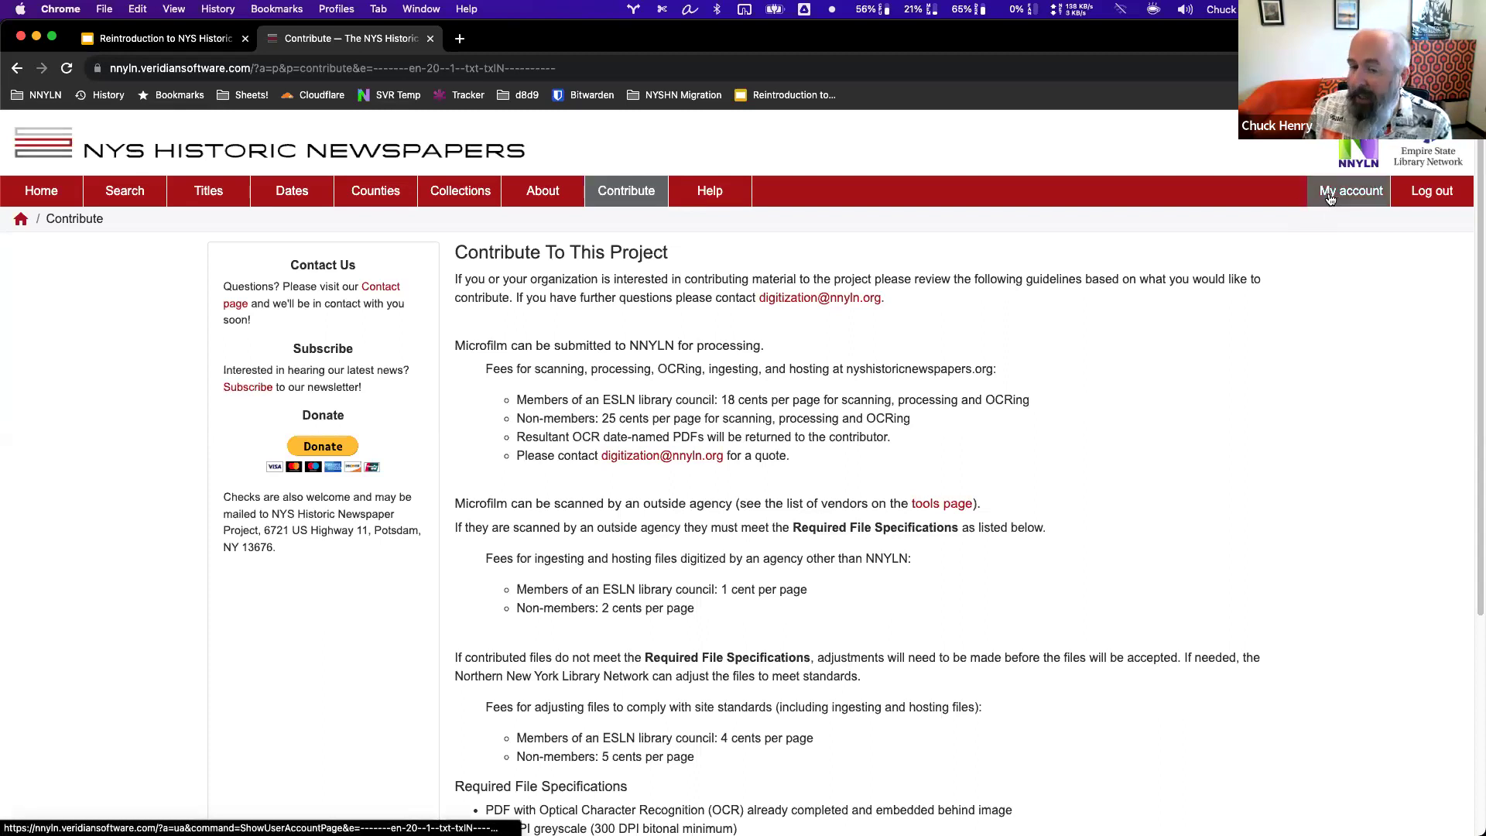
pyautogui.click(1329, 198)
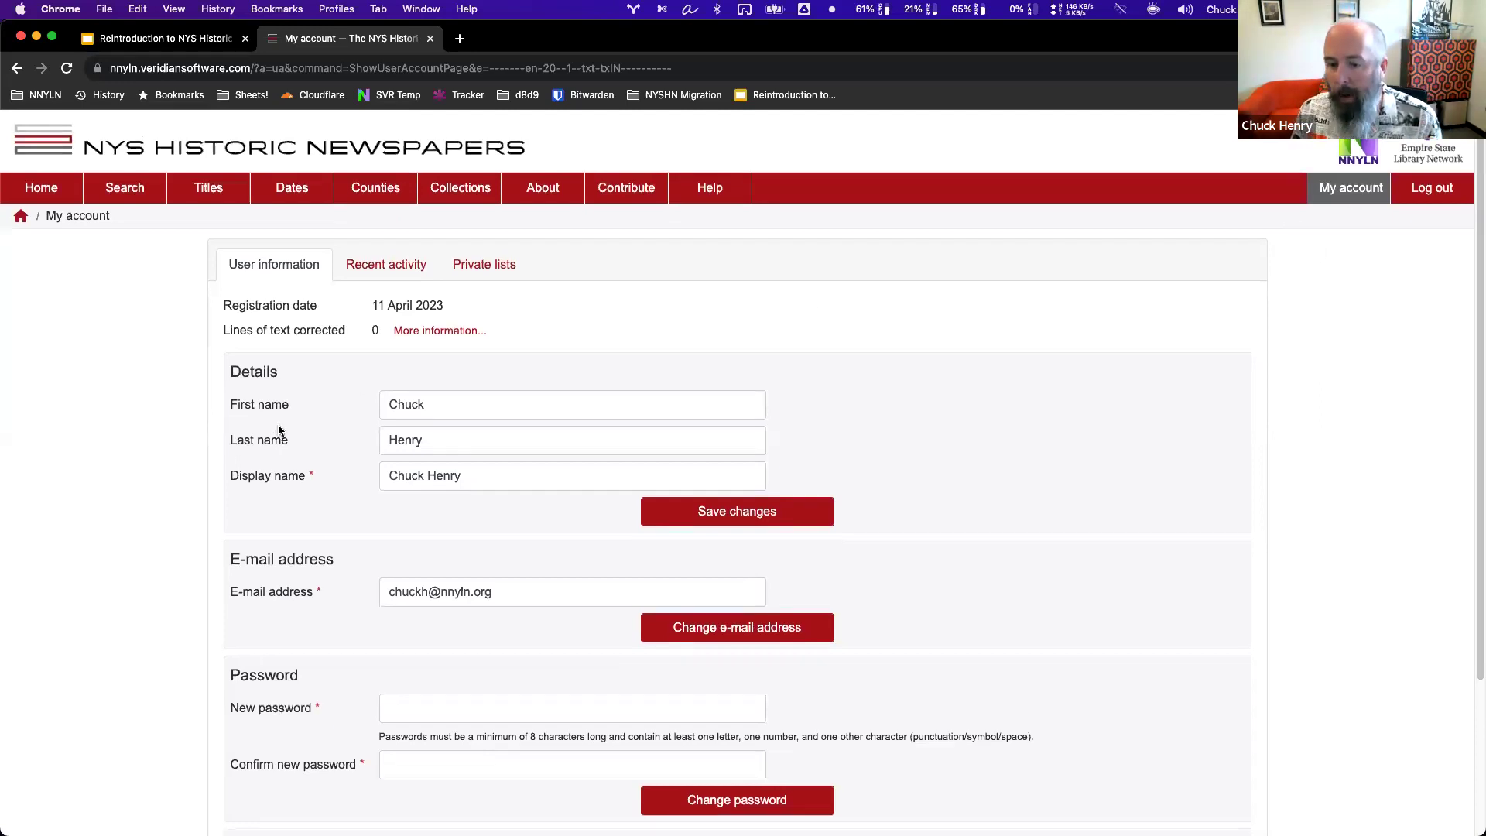
pyautogui.scroll(-1, 277, 426)
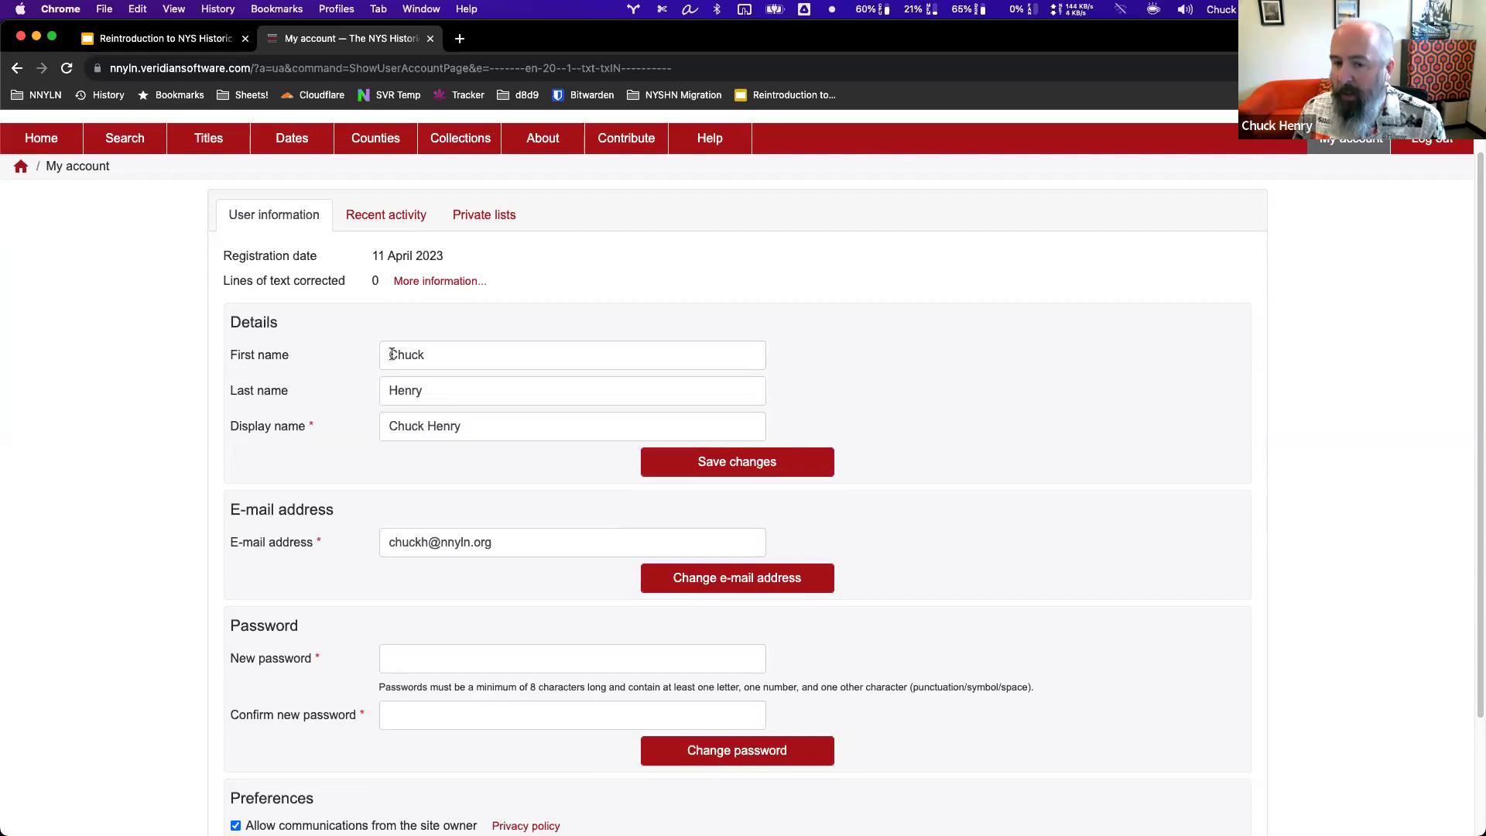
pyautogui.scroll(-2, 232, 468)
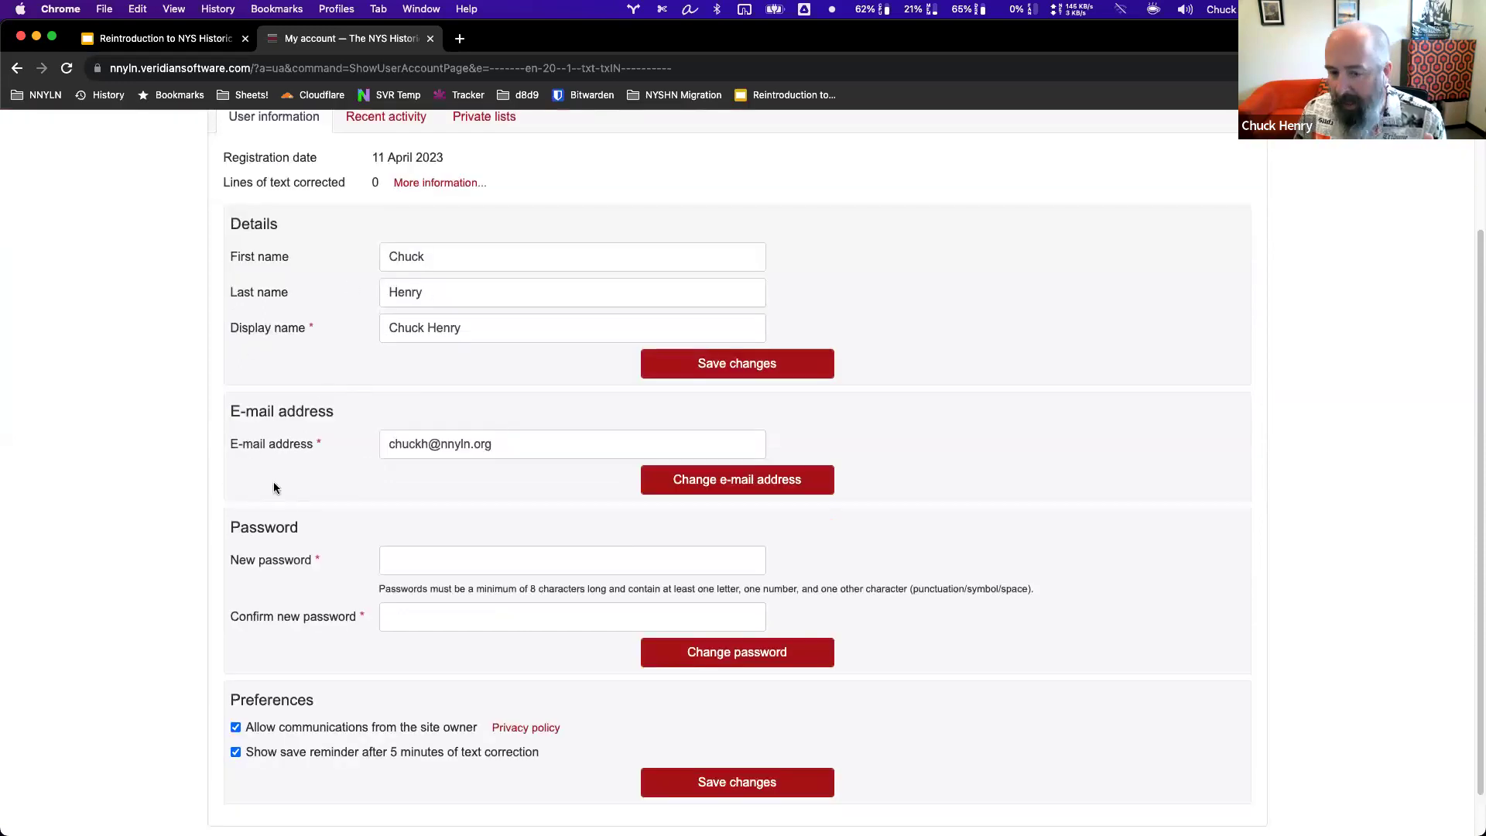
pyautogui.scroll(-1, 238, 499)
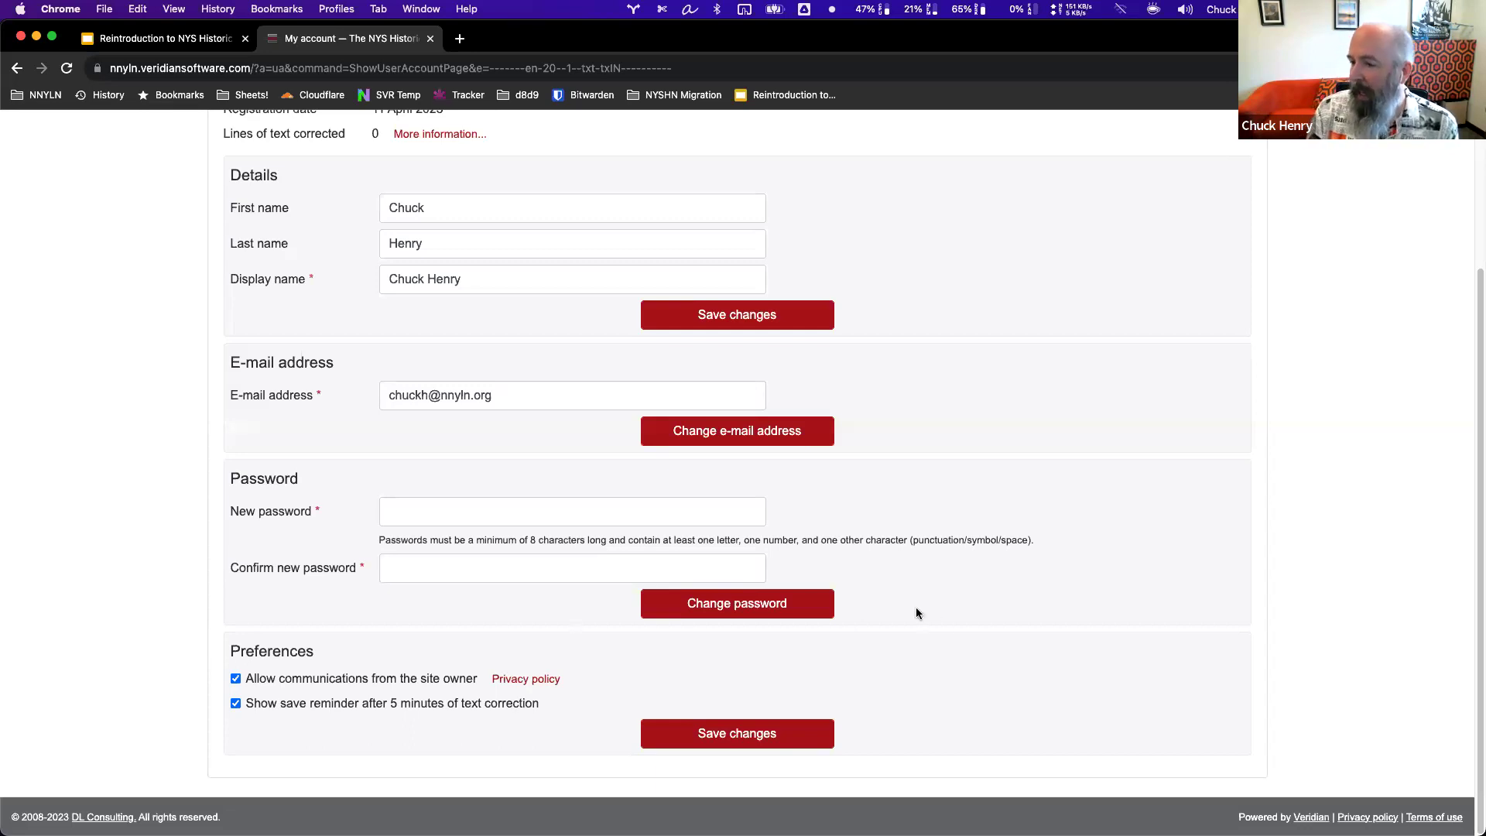
pyautogui.scroll(3, 1094, 612)
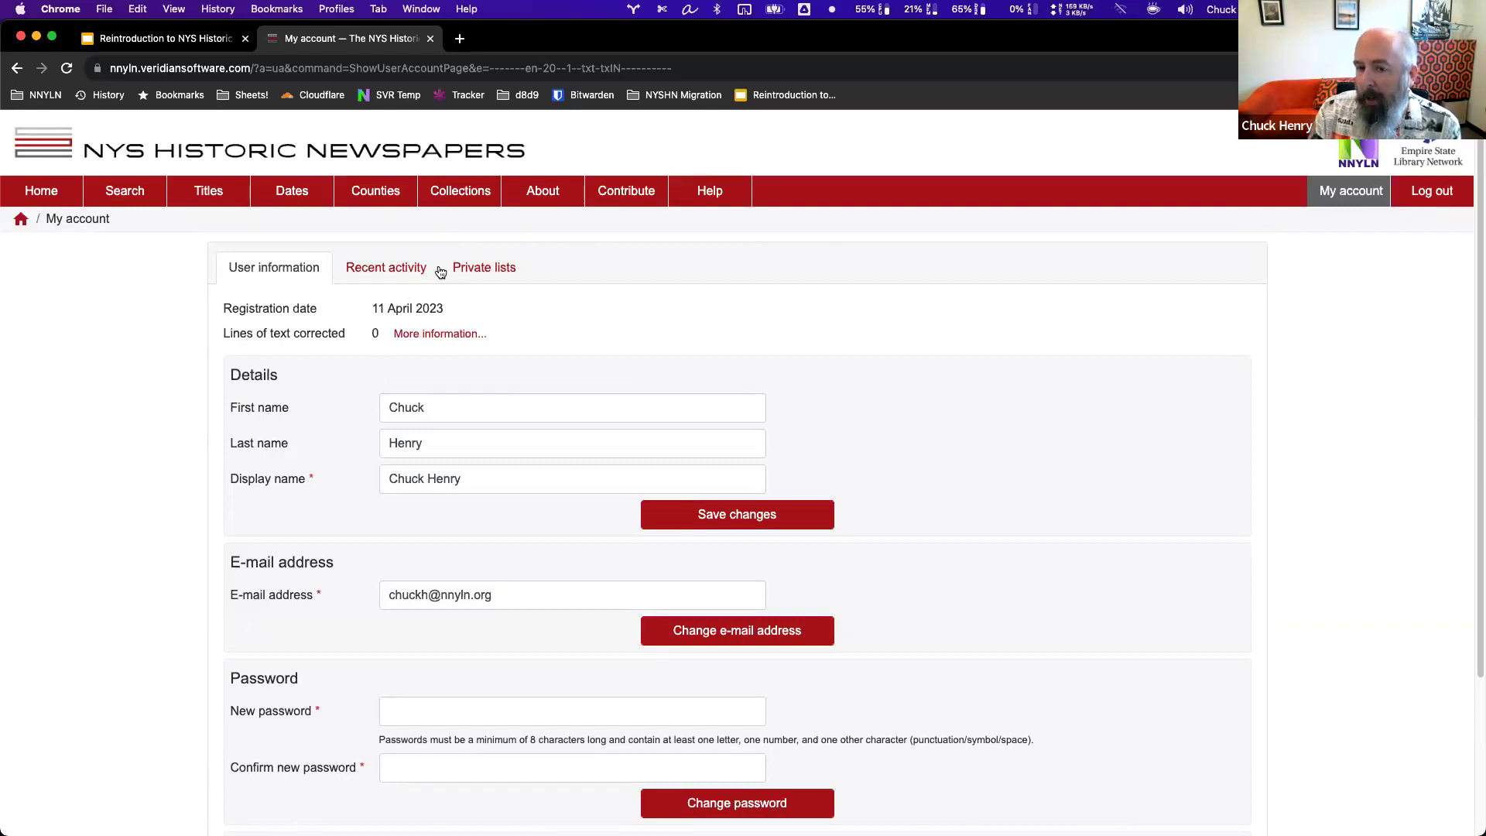
# Show the account's Recent activity and look through the Recently searched list, then collapse it.
pyautogui.click(380, 275)
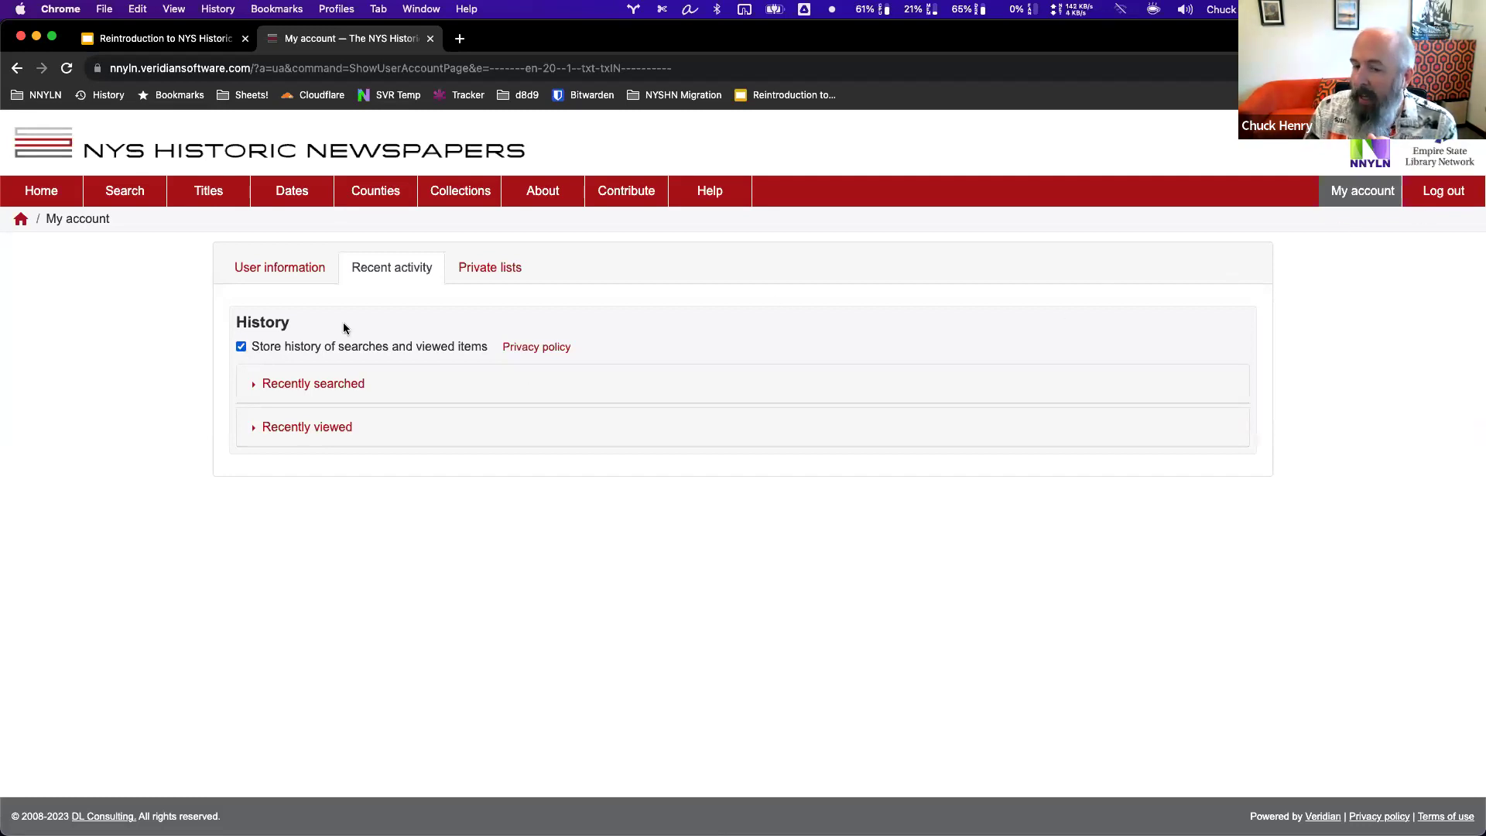
pyautogui.click(257, 385)
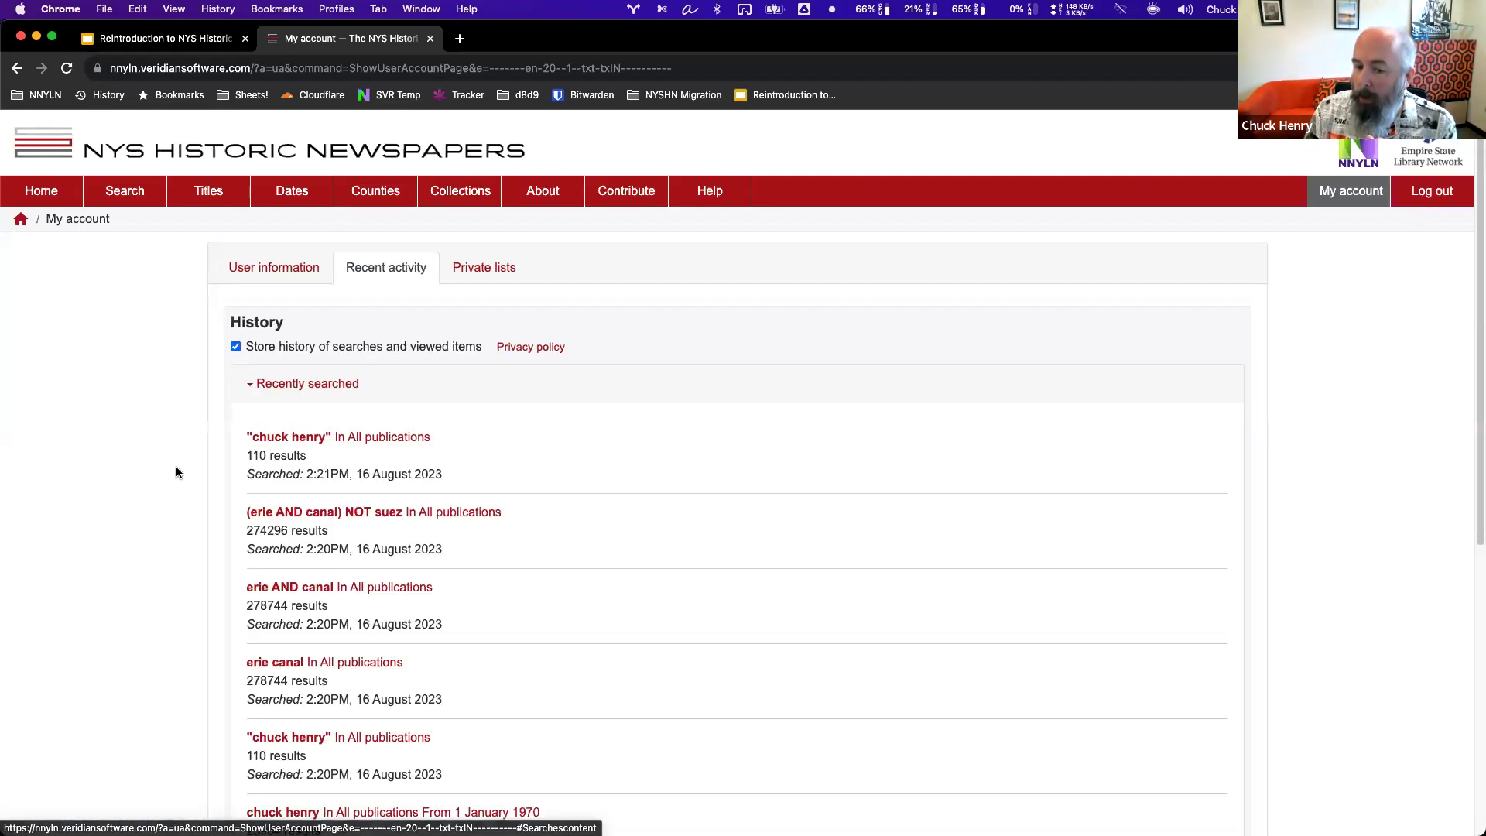
pyautogui.scroll(-3, 179, 465)
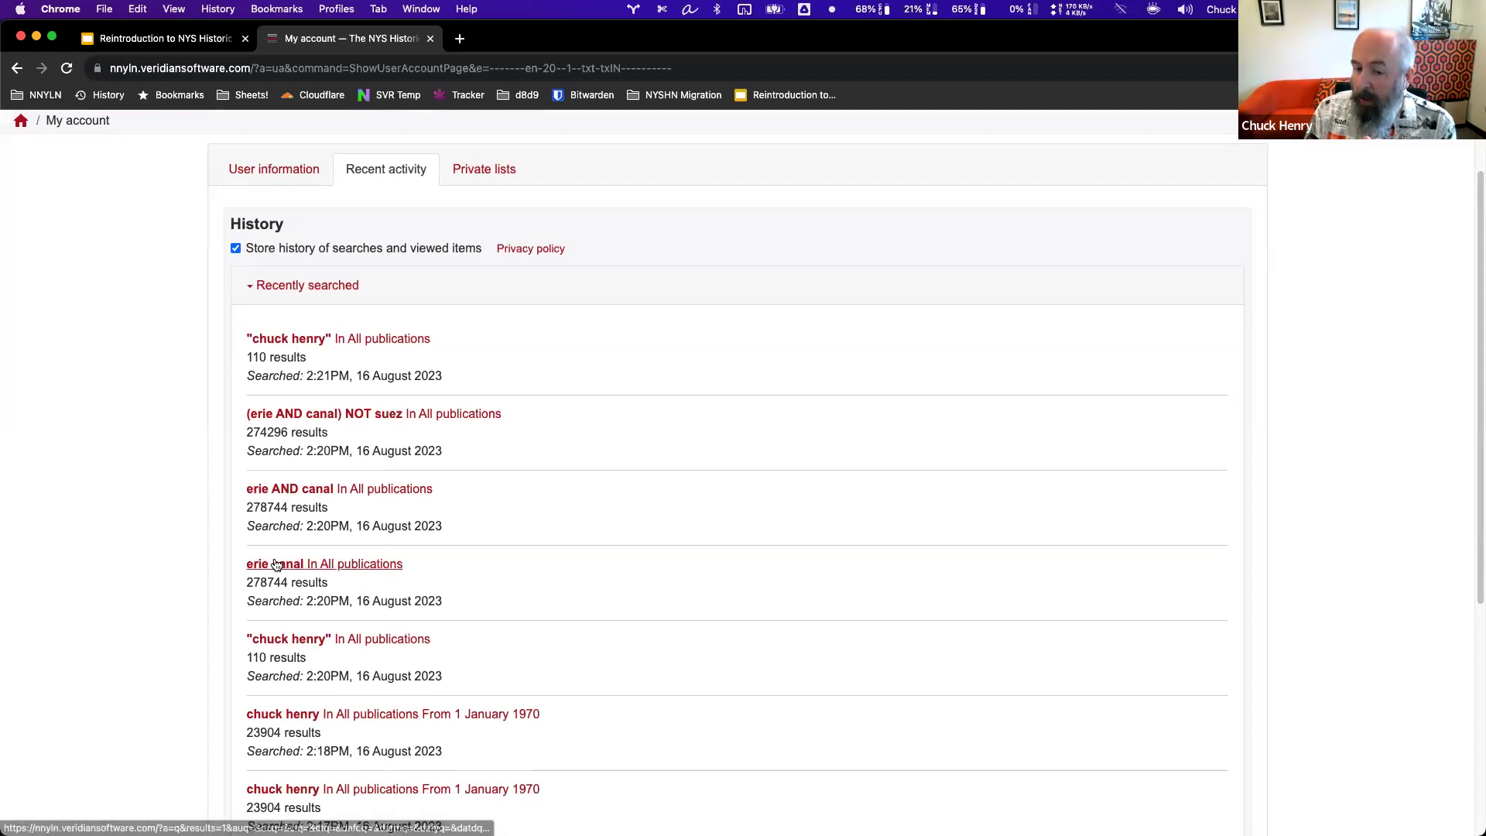
pyautogui.scroll(-1, 192, 596)
pyautogui.scroll(-1, 197, 585)
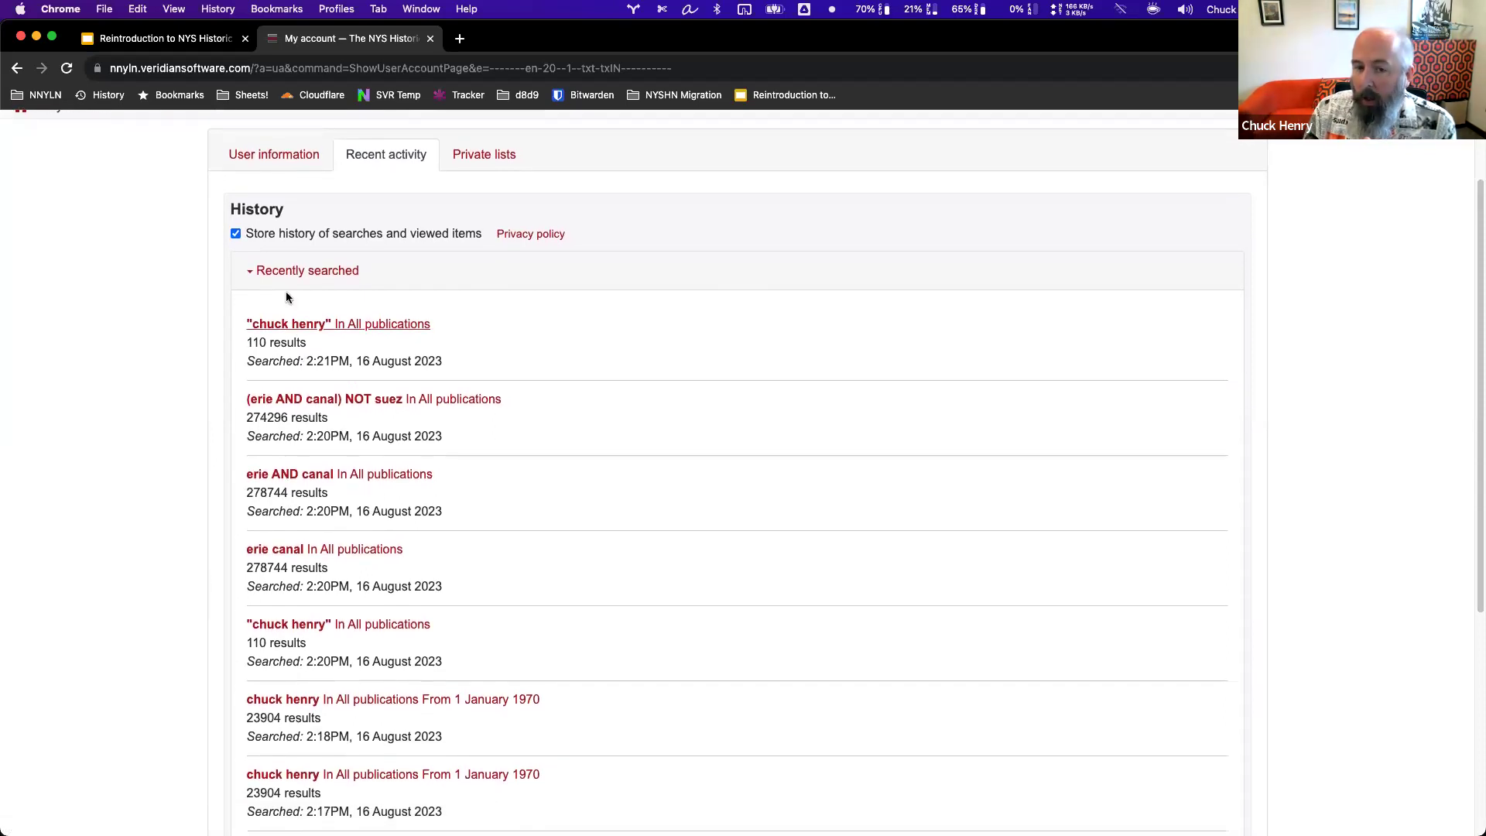
pyautogui.click(304, 271)
# Expand and review the Recently viewed items, then re-expand the Recently searched list.
pyautogui.click(305, 427)
pyautogui.scroll(-3, 207, 514)
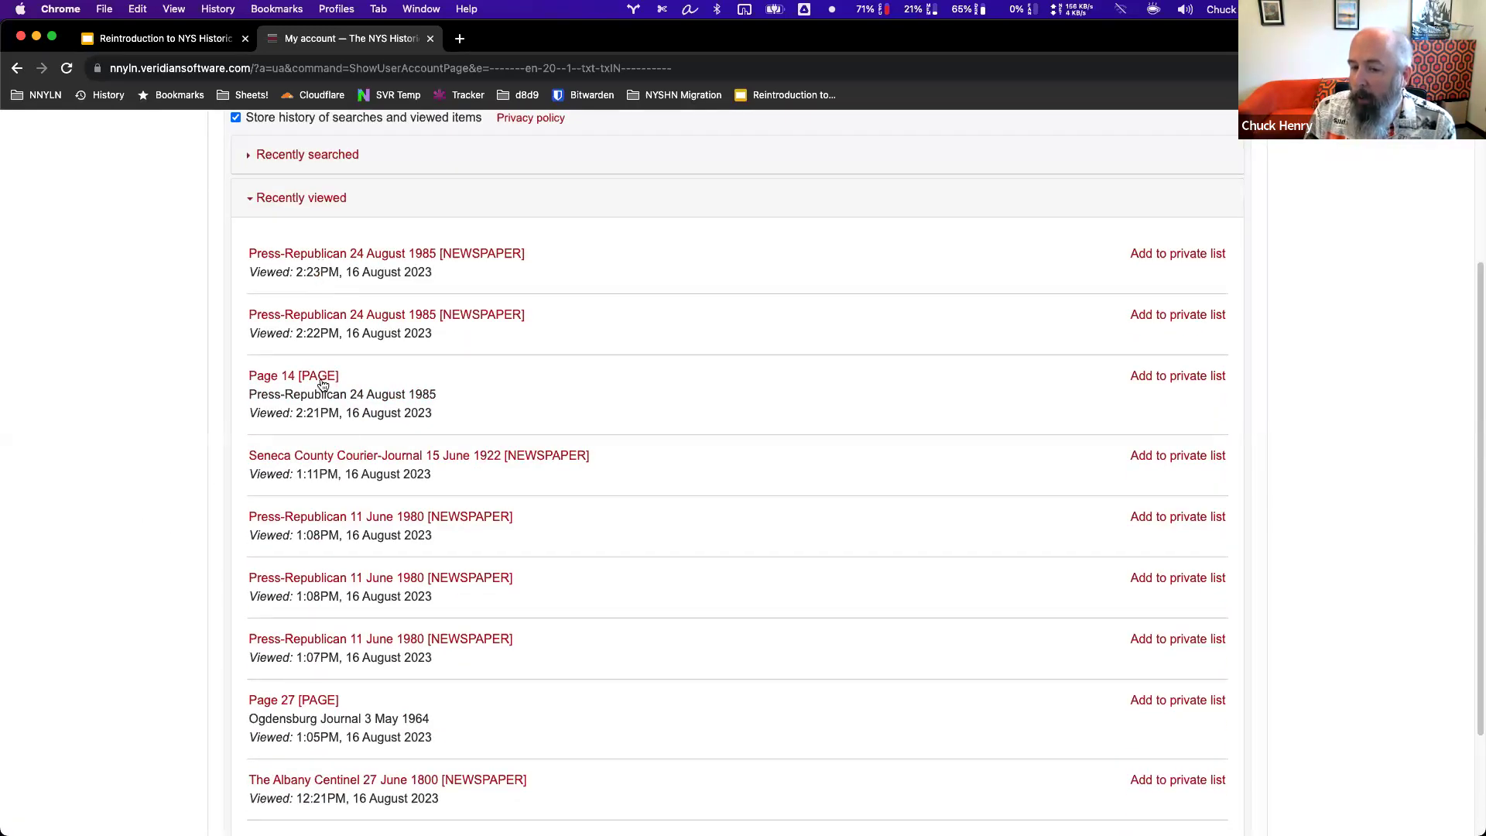
pyautogui.scroll(-2, 326, 649)
pyautogui.scroll(2, 327, 646)
pyautogui.scroll(-2, 328, 647)
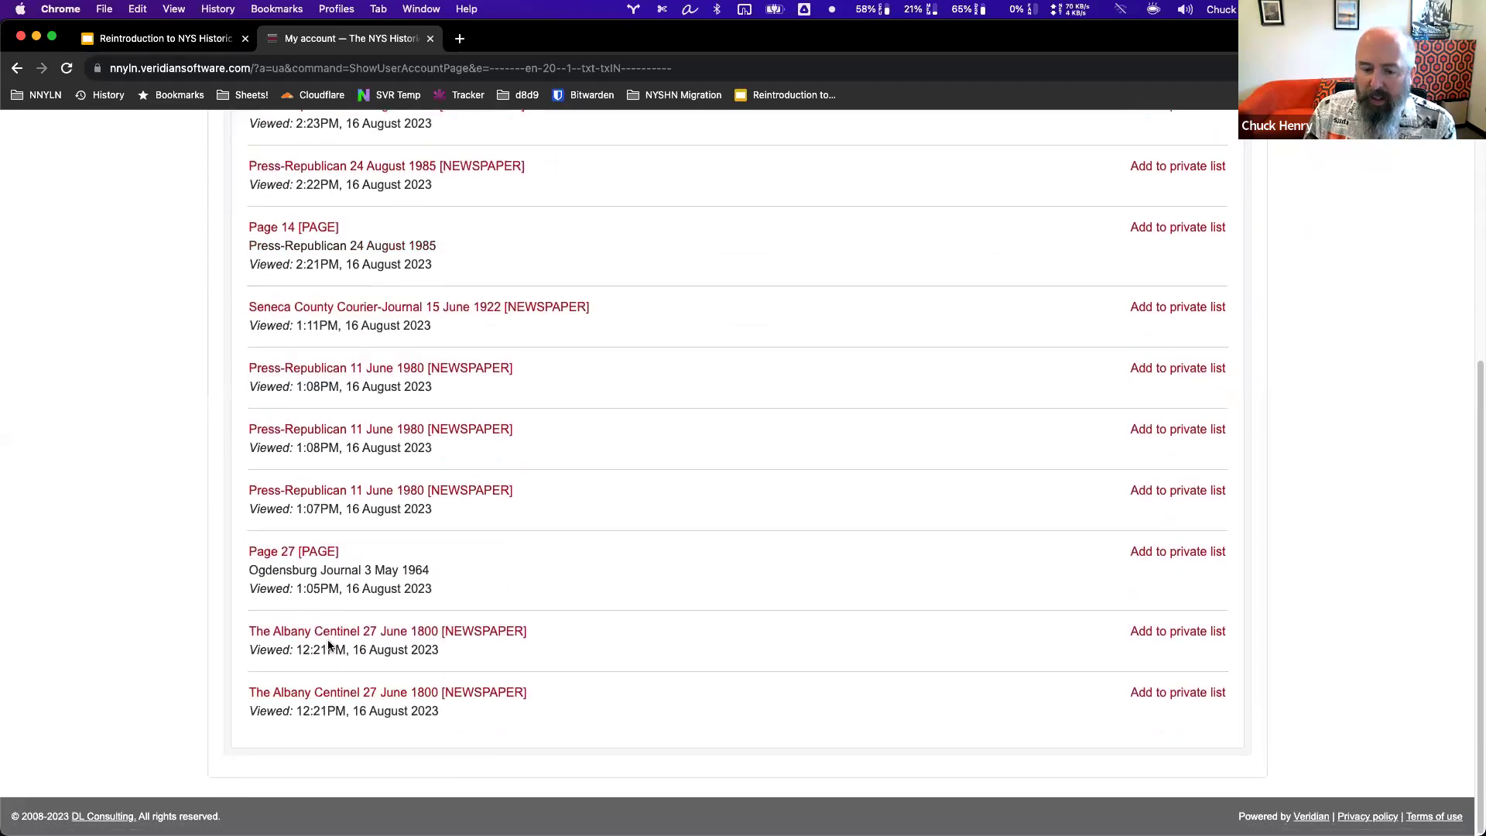
pyautogui.scroll(5, 325, 647)
pyautogui.click(288, 384)
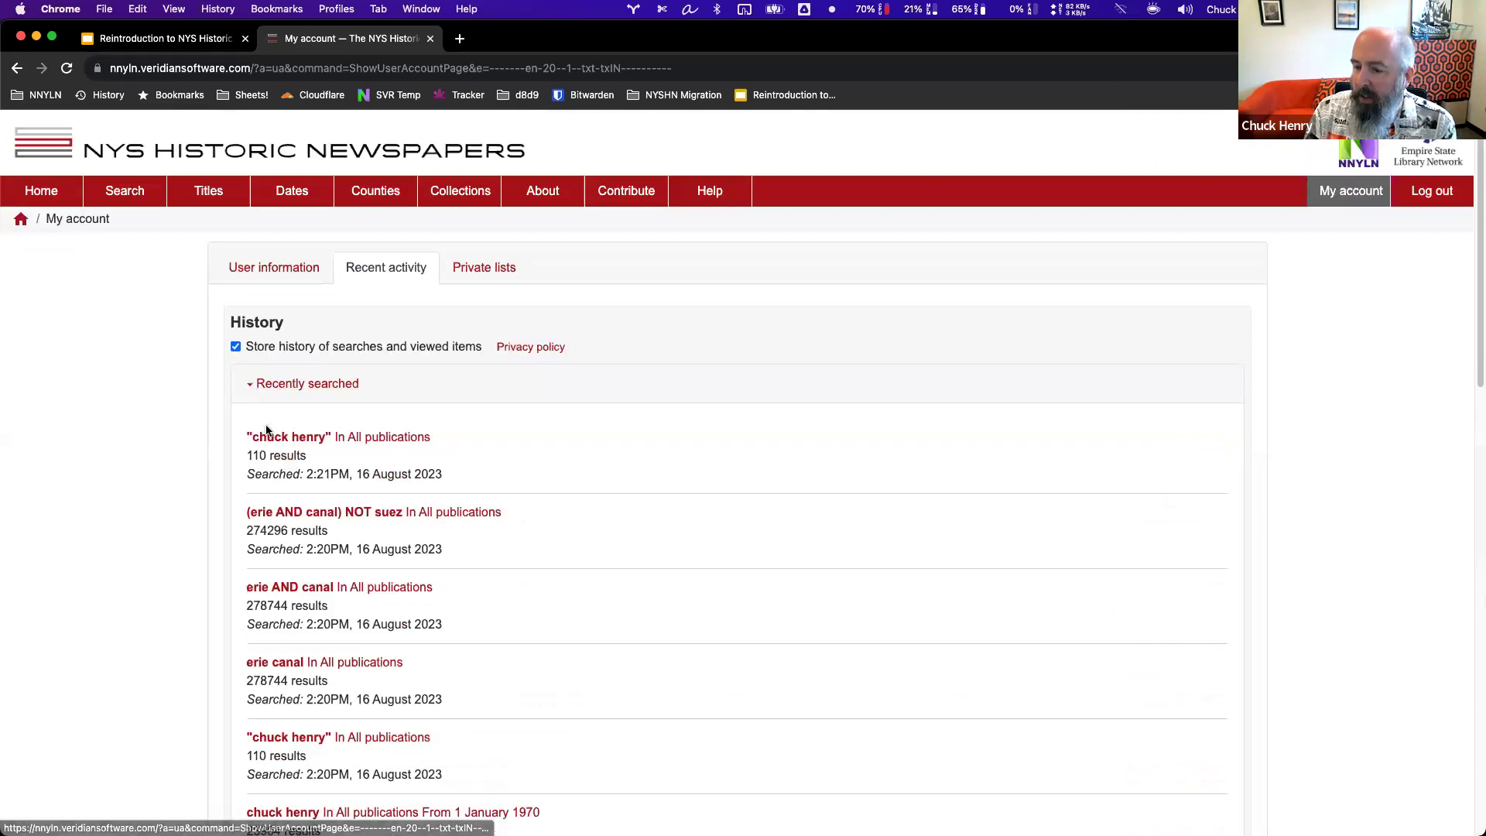
pyautogui.scroll(-7, 467, 545)
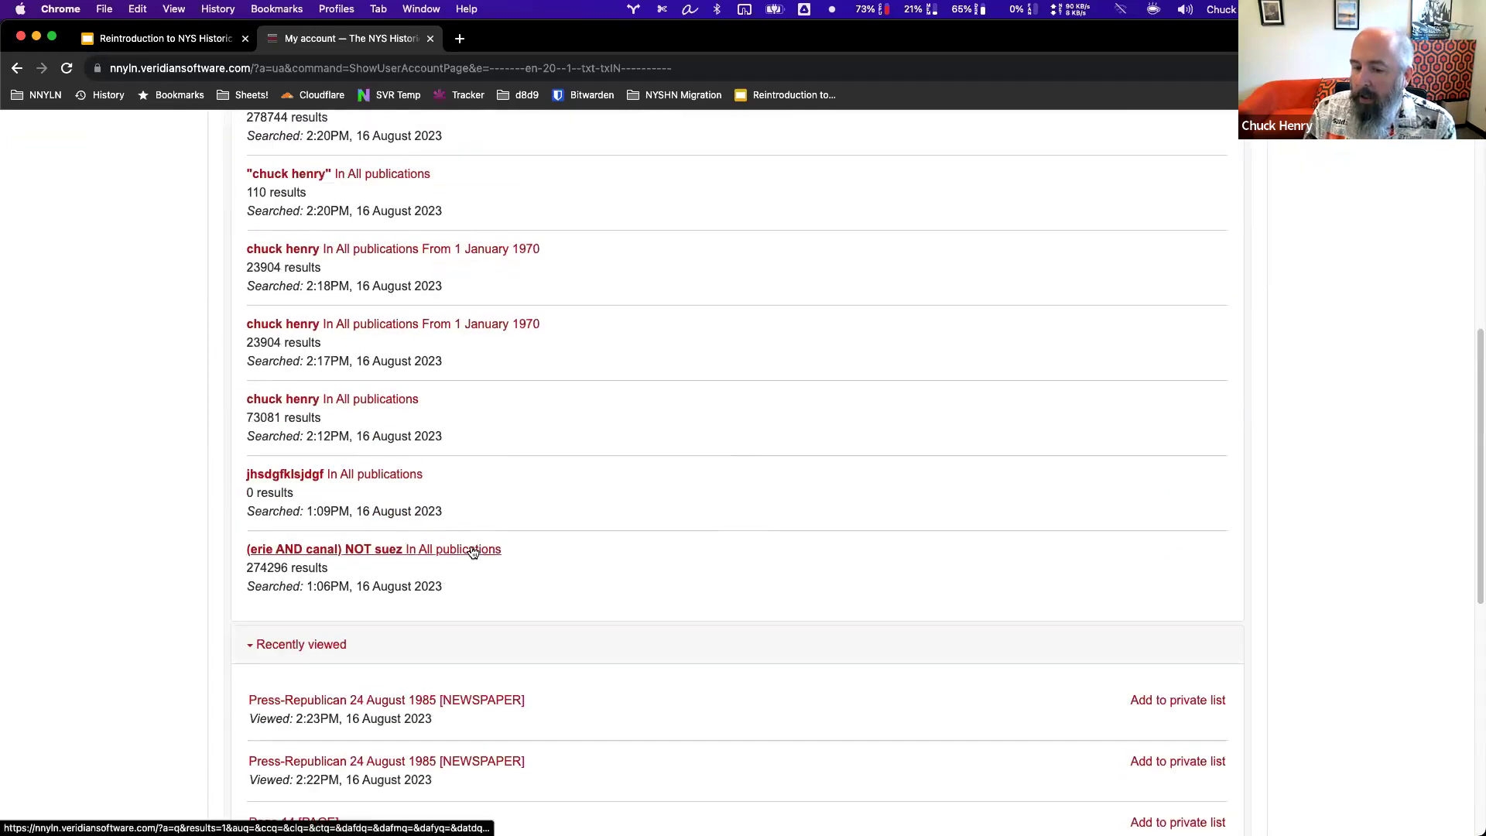
pyautogui.scroll(10, 473, 552)
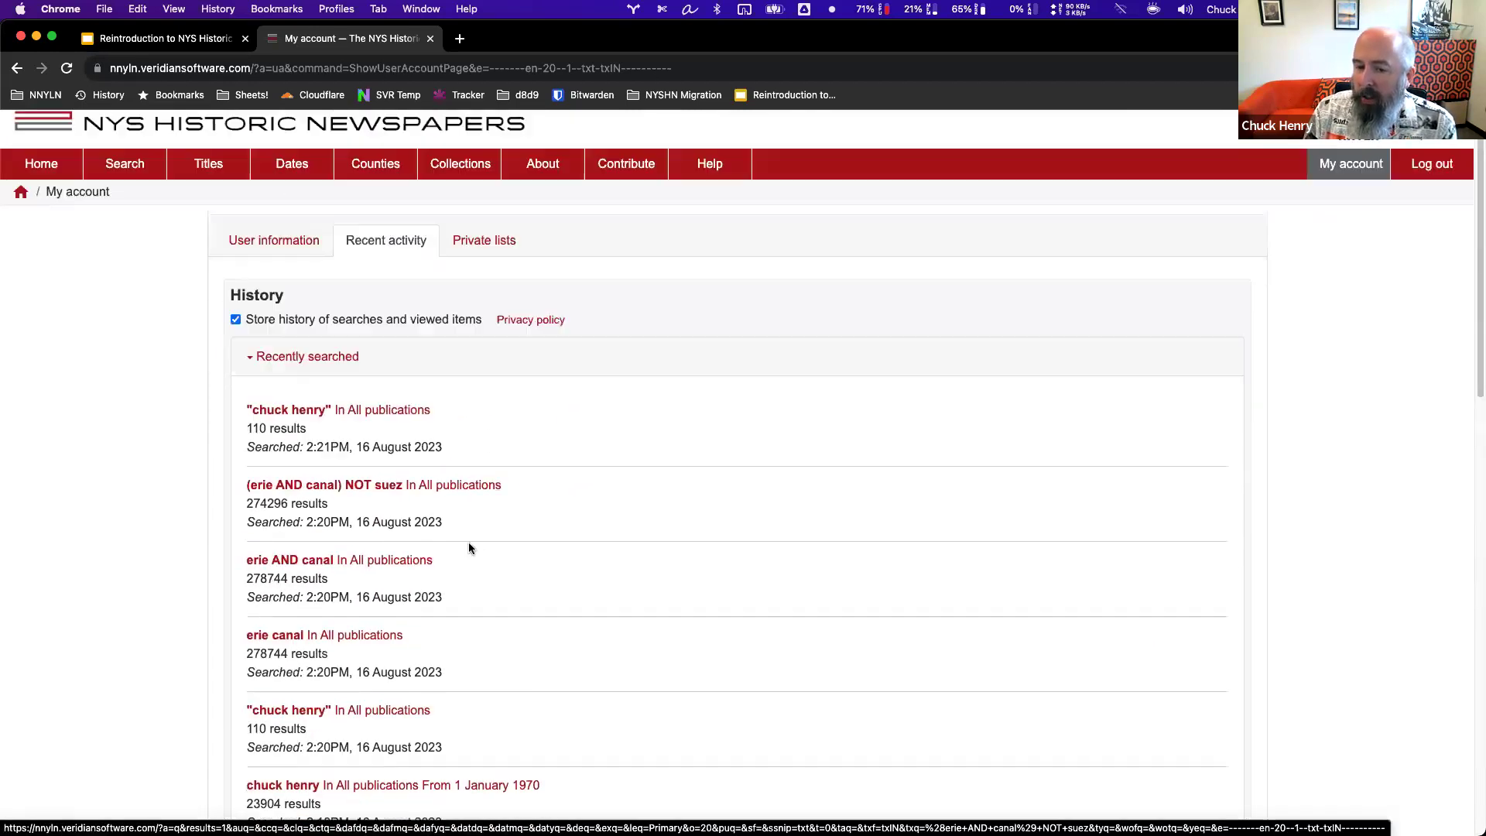
pyautogui.scroll(1, 469, 548)
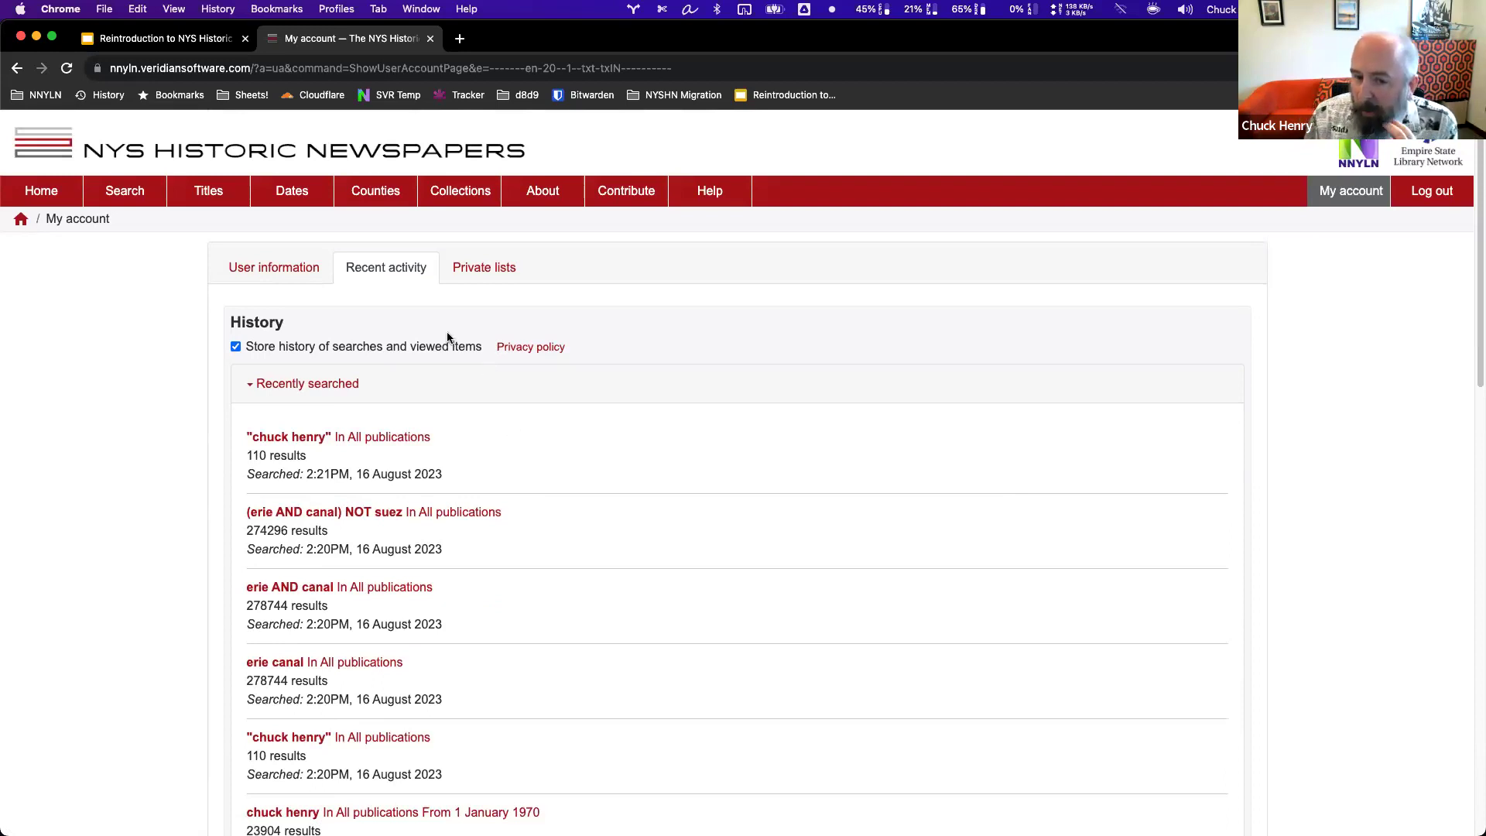
# Leave only the Recently viewed list expanded, then switch to the Private lists tab.
pyautogui.click(331, 384)
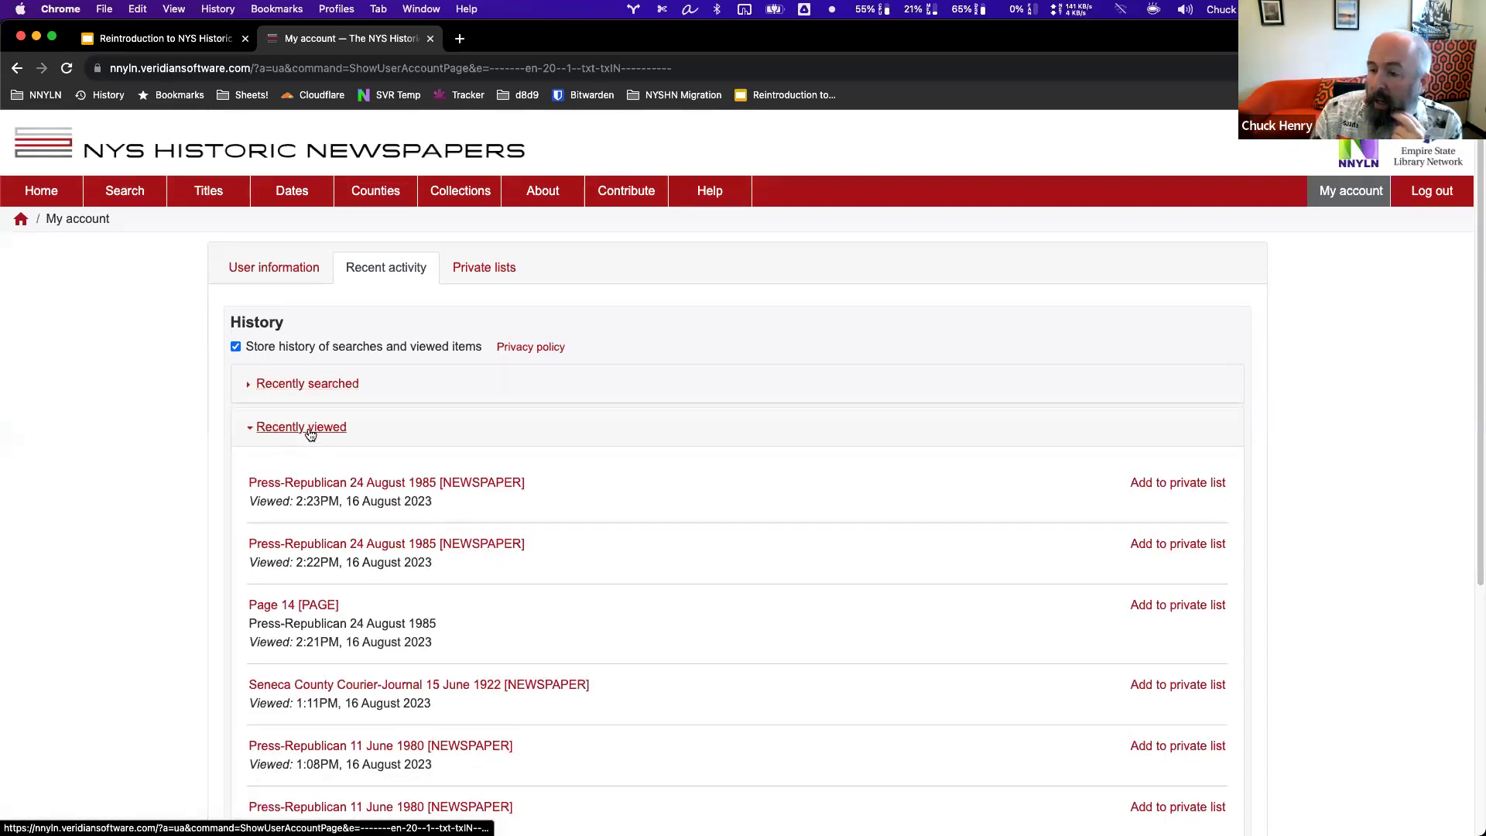
pyautogui.click(309, 428)
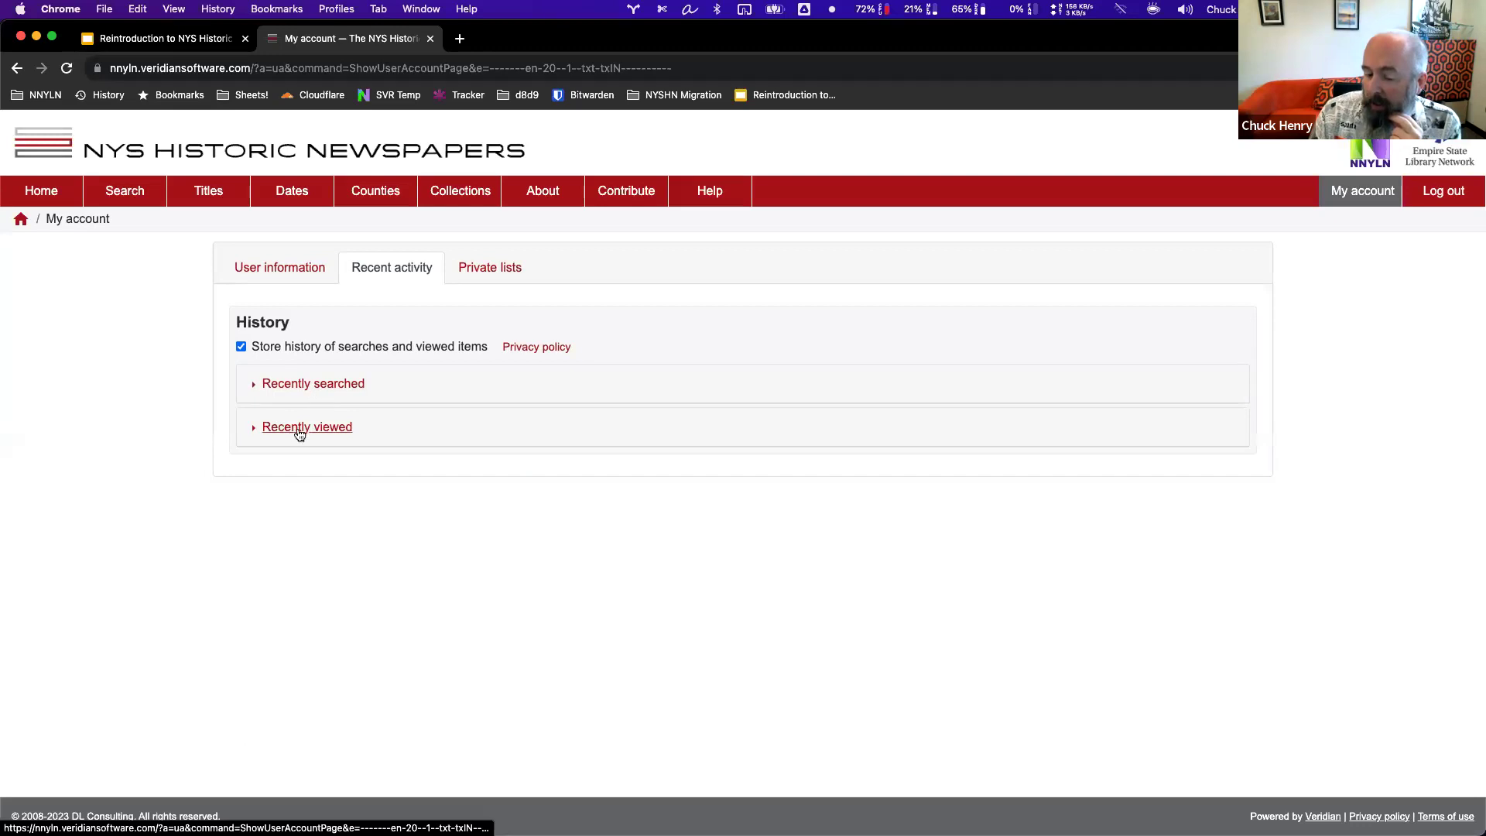
pyautogui.click(268, 387)
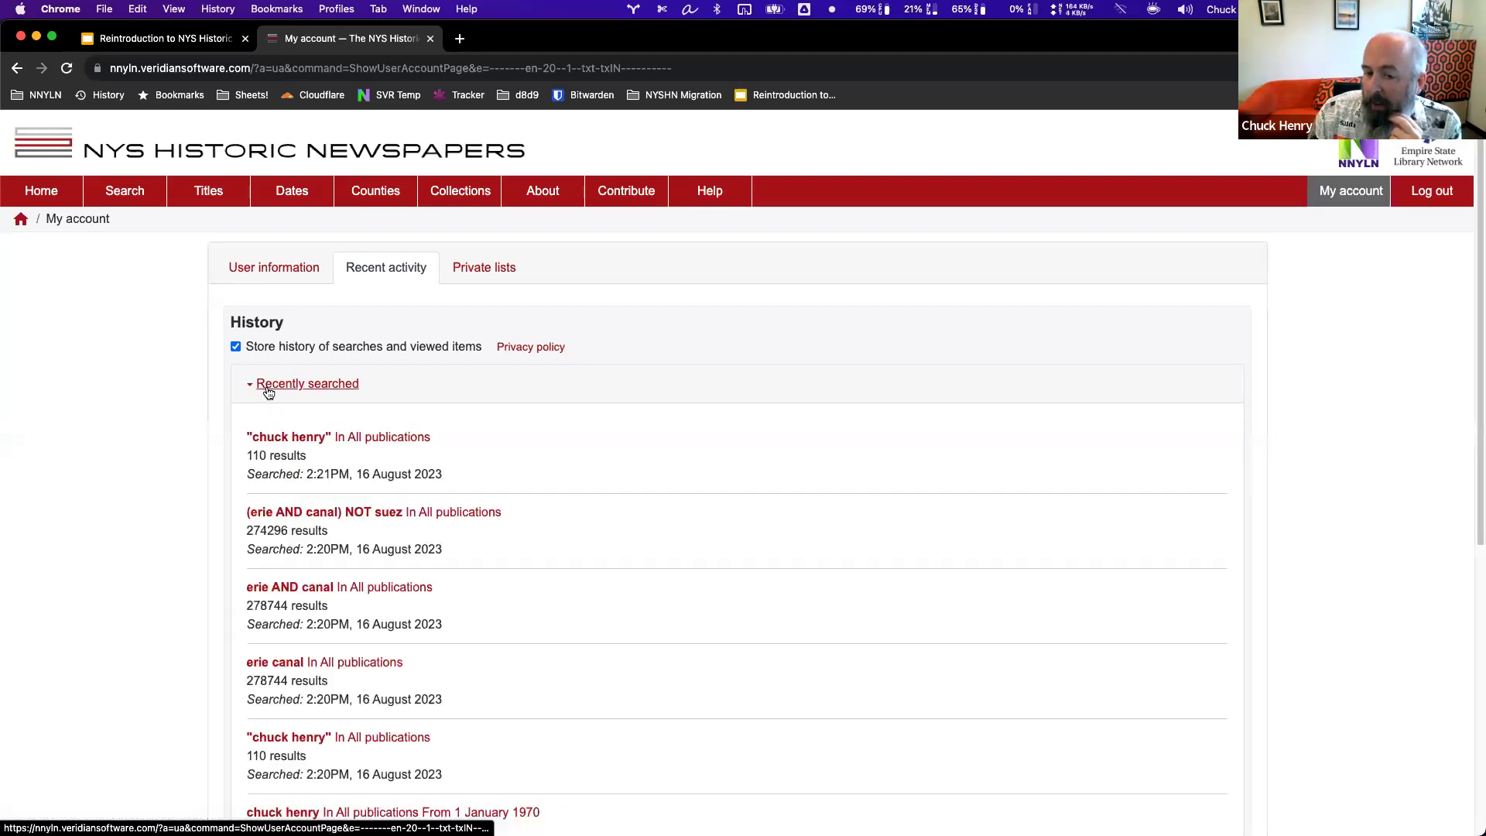
pyautogui.scroll(-5, 284, 509)
pyautogui.scroll(5, 286, 513)
pyautogui.click(299, 384)
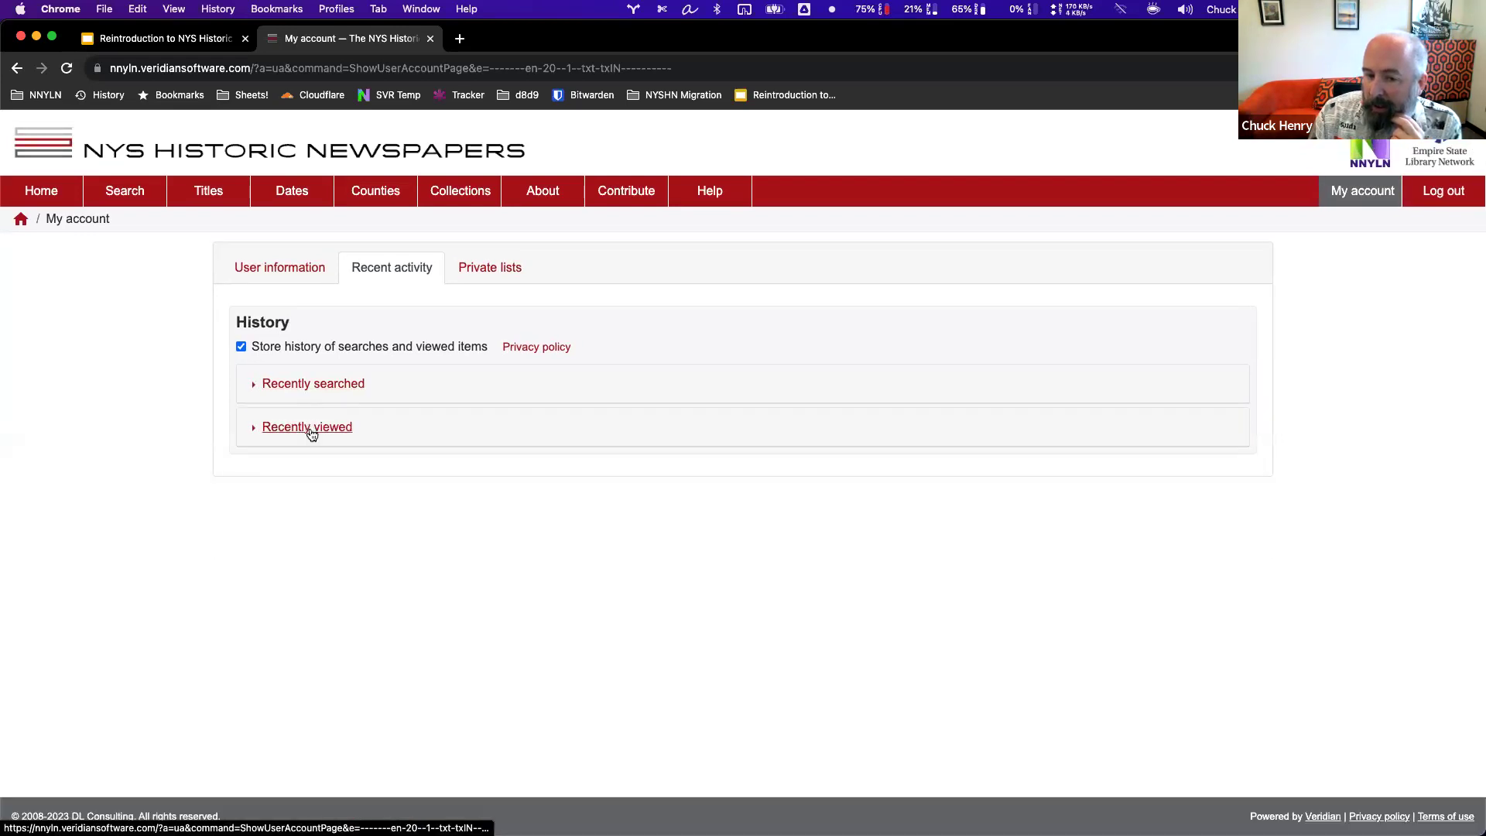
pyautogui.click(311, 433)
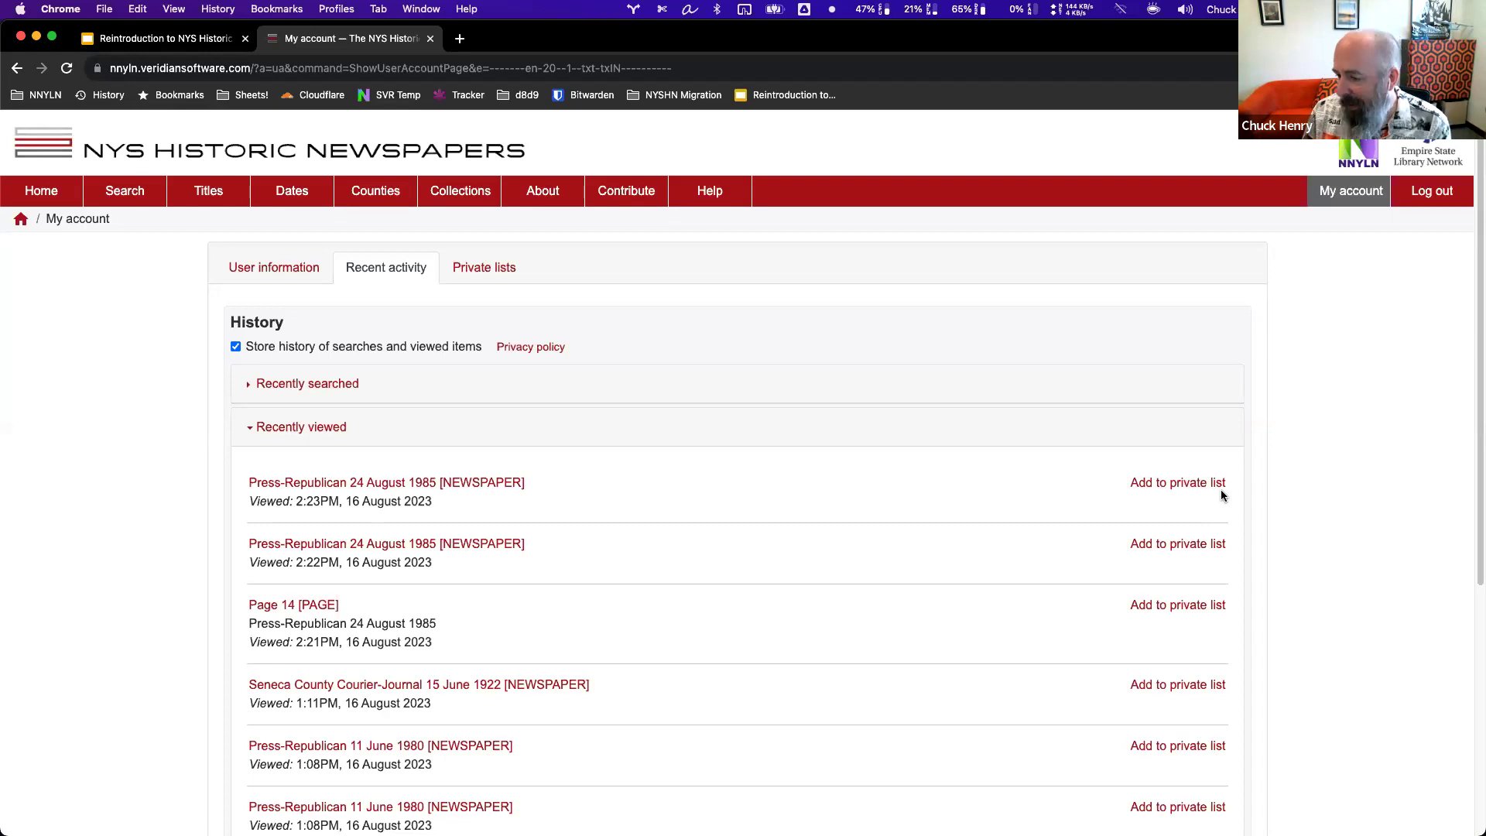
pyautogui.click(476, 273)
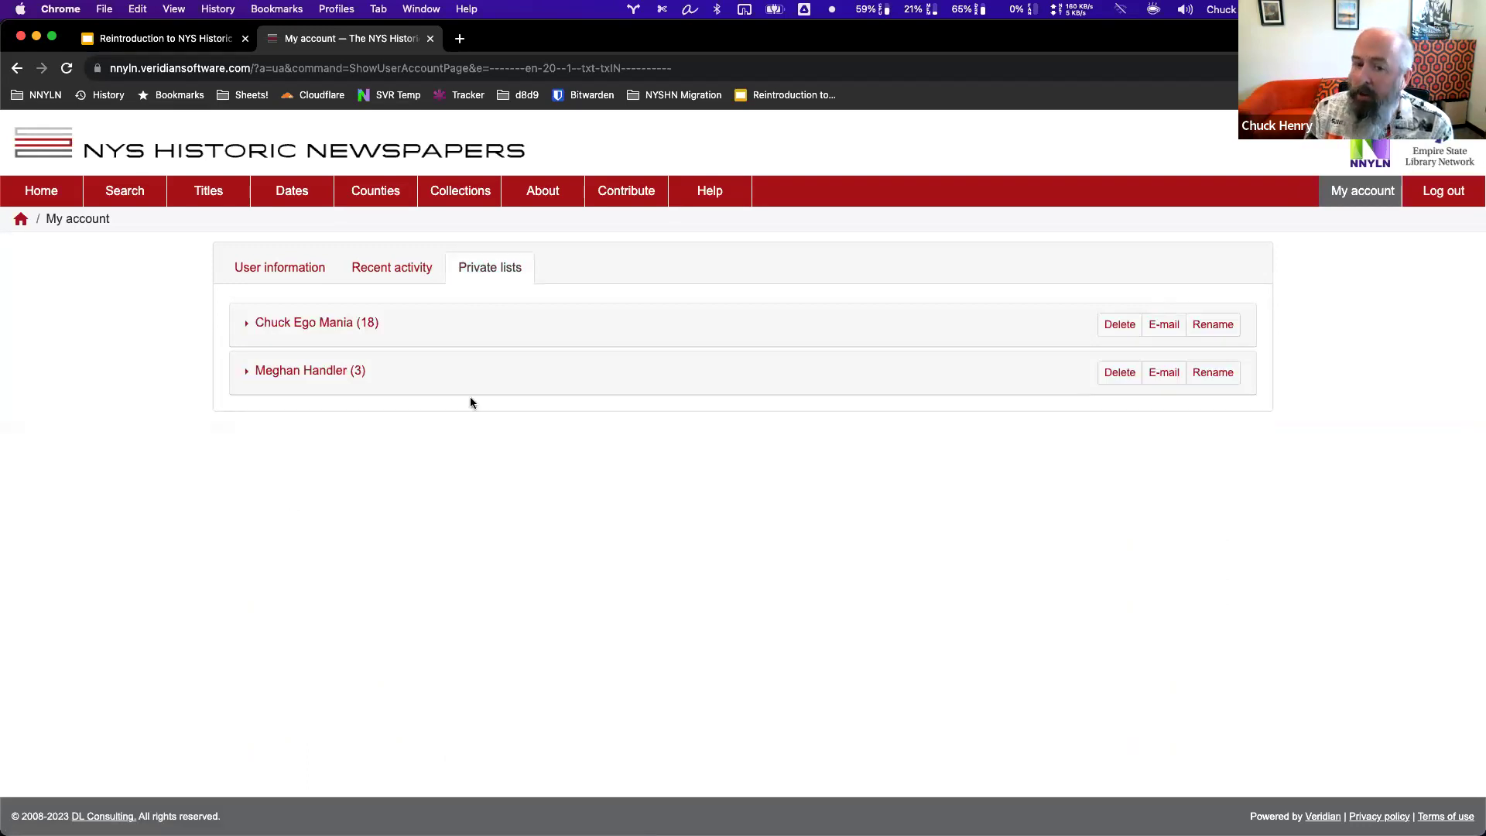
# Expand the first private list's 18 saved pages and open the Fort Covington Sun Page 3.
pyautogui.click(247, 327)
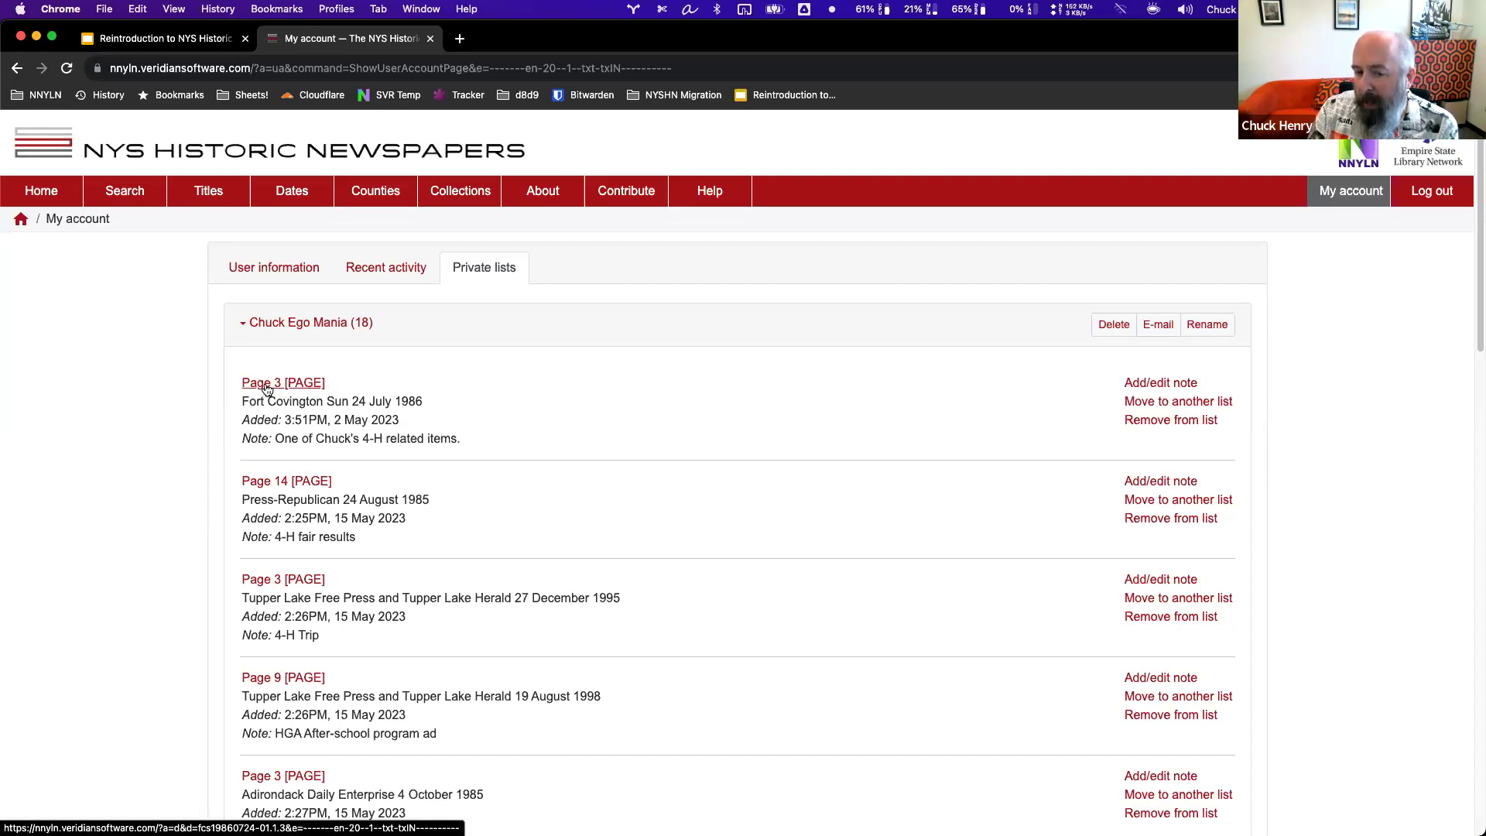
pyautogui.click(291, 384)
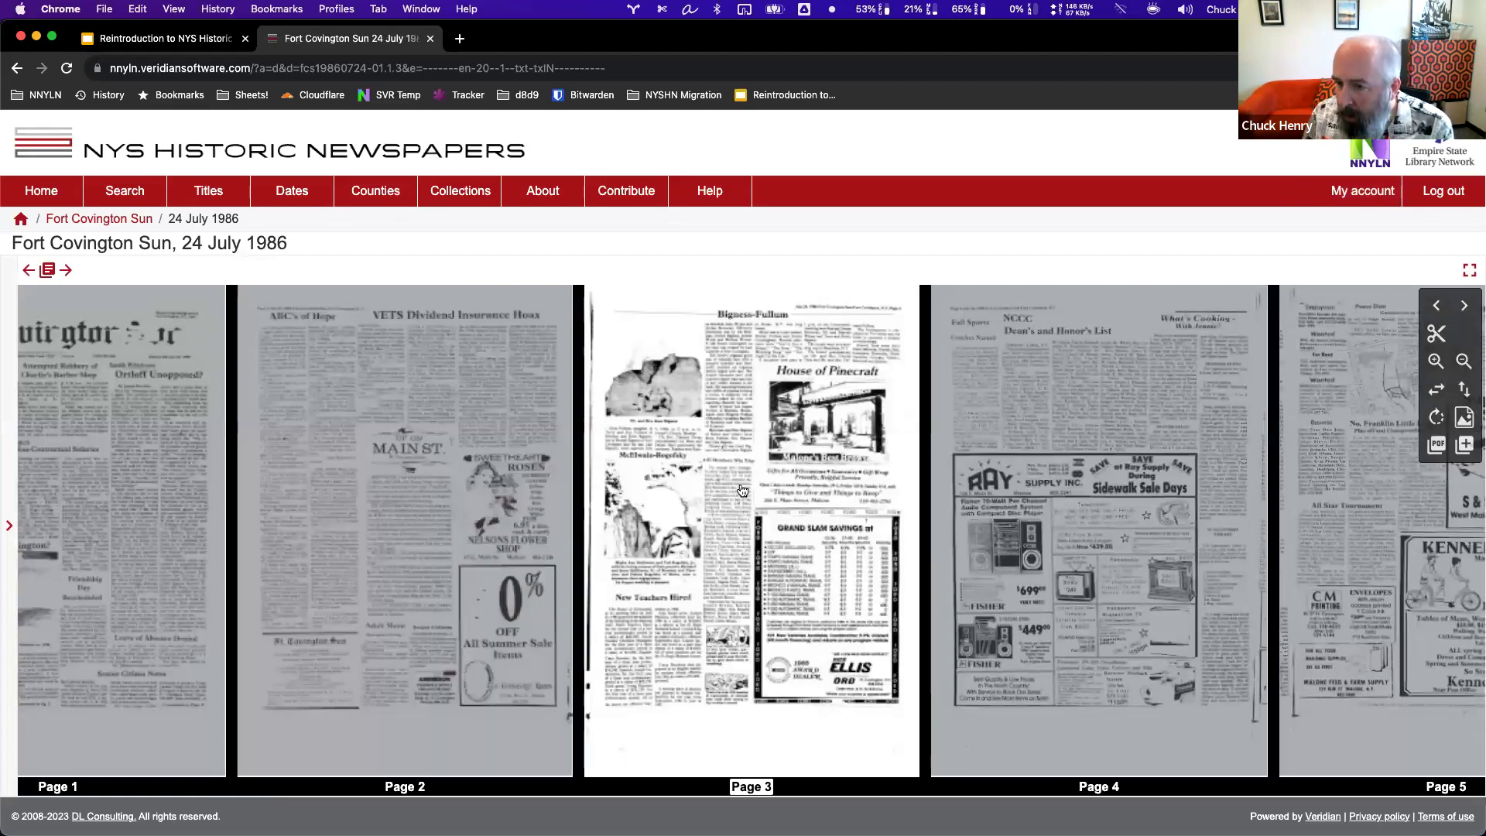
pyautogui.scroll(3, 727, 483)
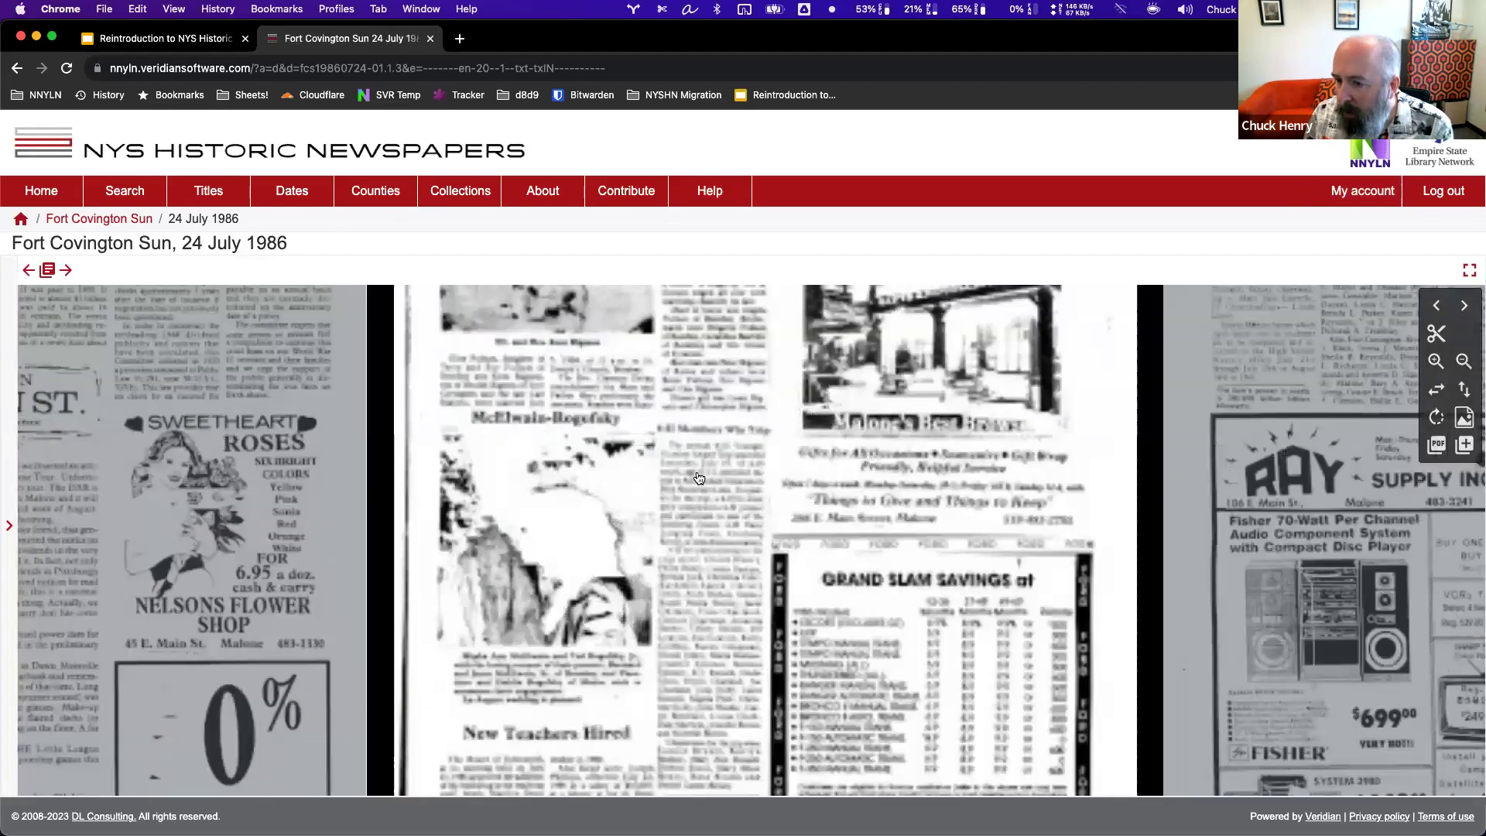
pyautogui.scroll(-2, 712, 480)
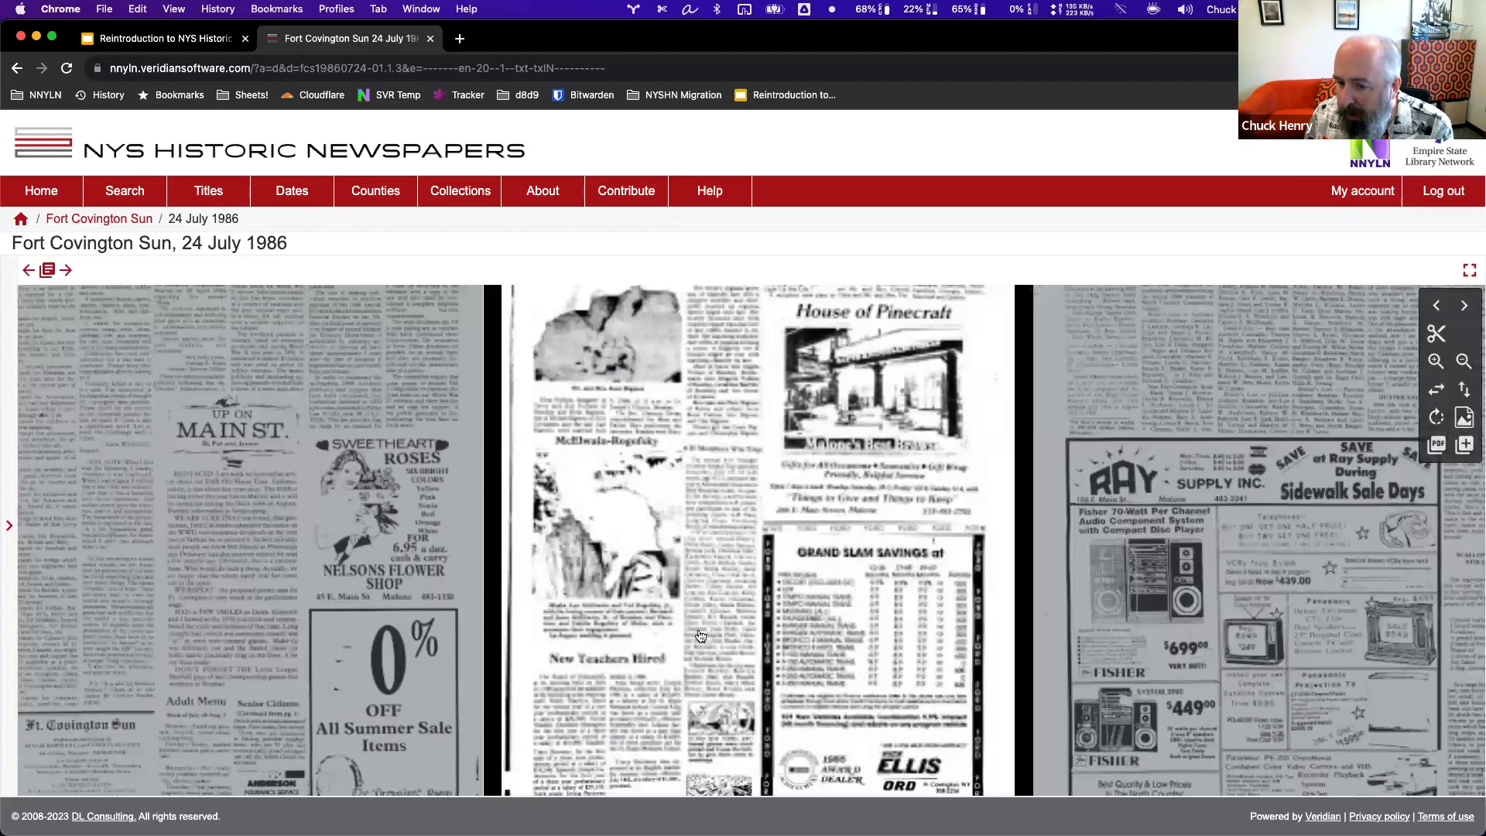
pyautogui.scroll(-2, 701, 633)
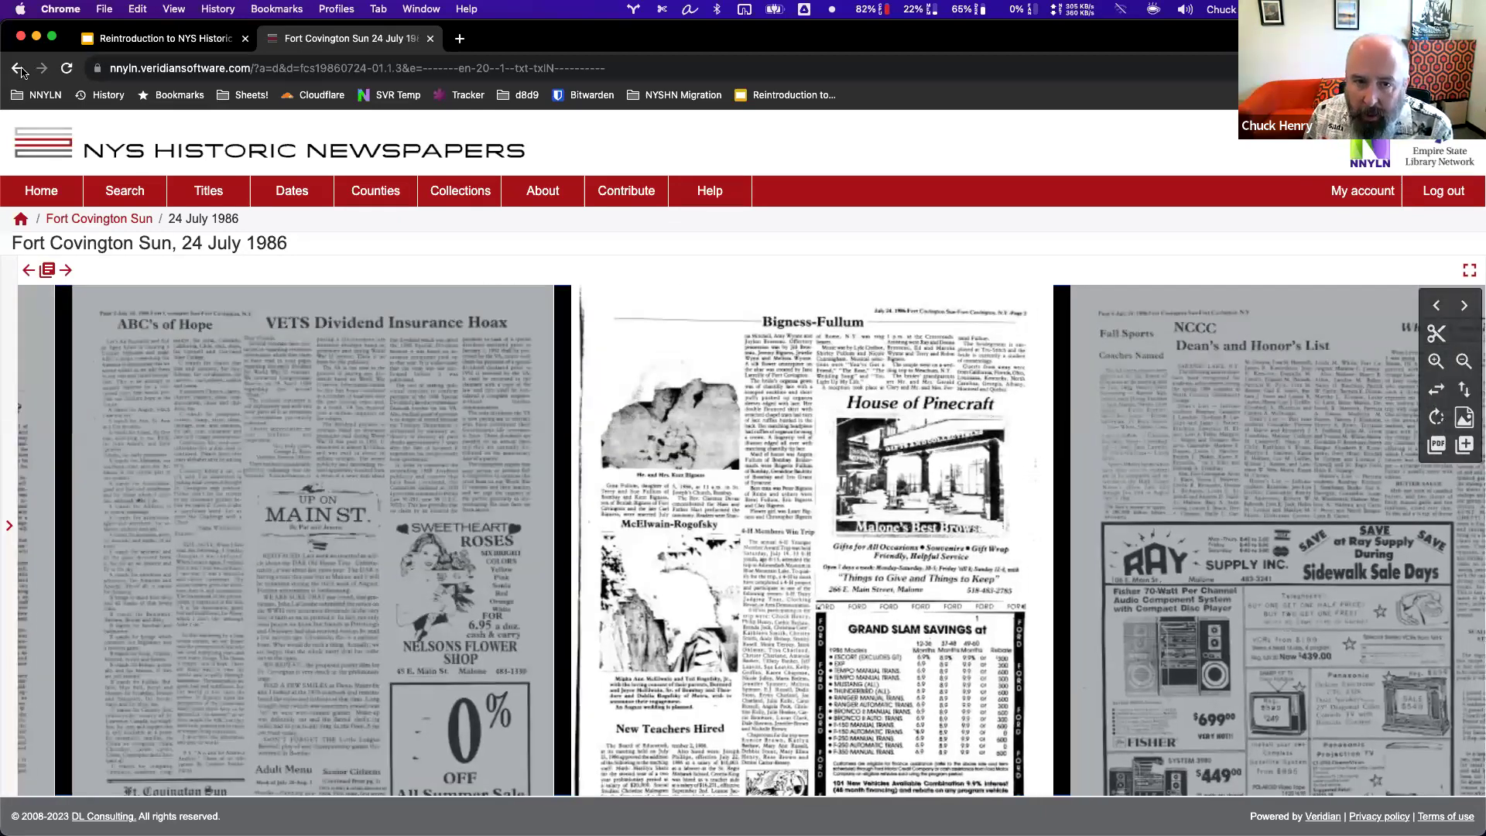
pyautogui.click(17, 72)
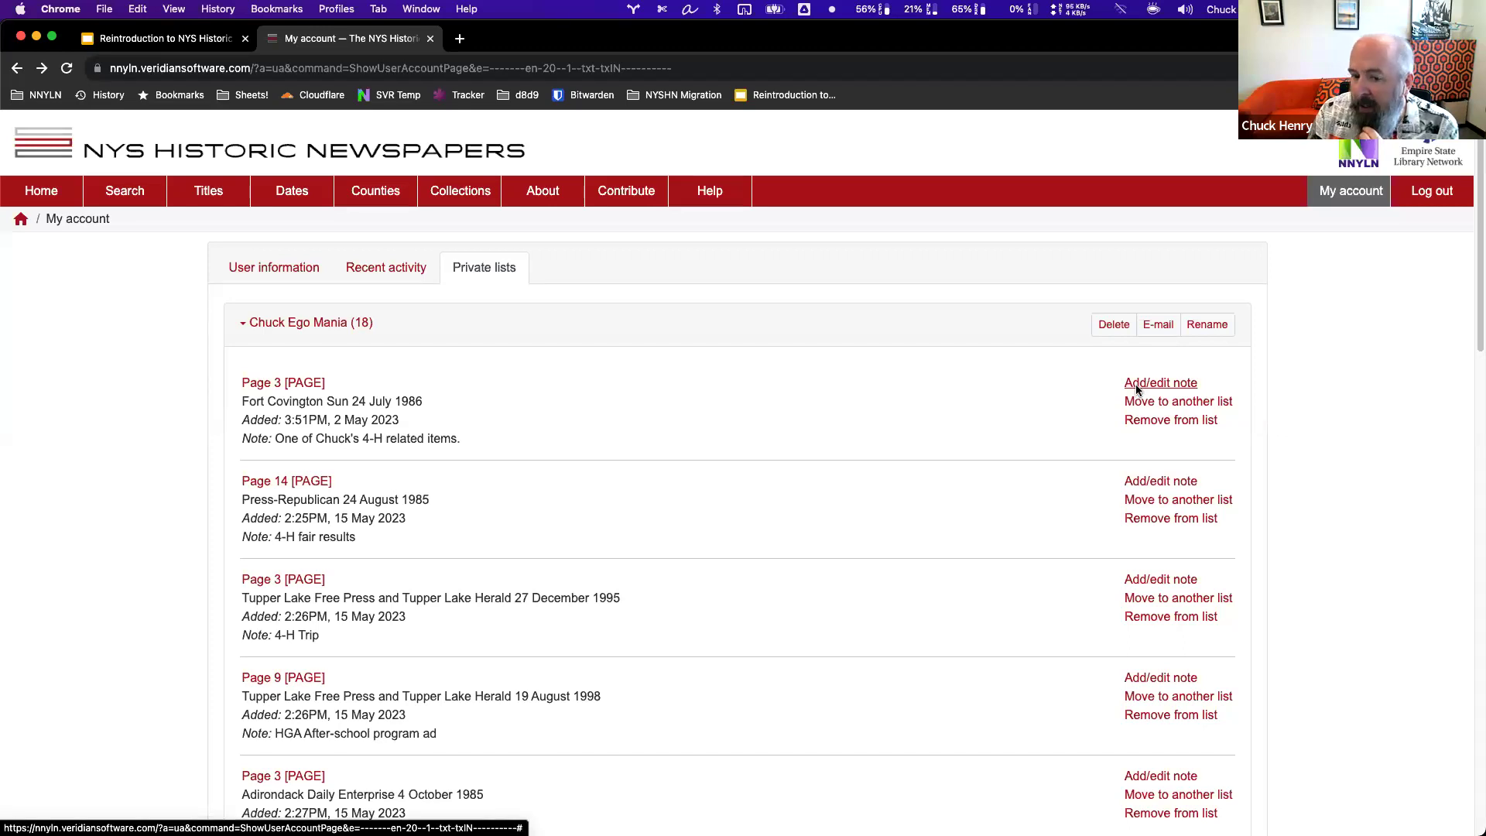
pyautogui.click(1136, 387)
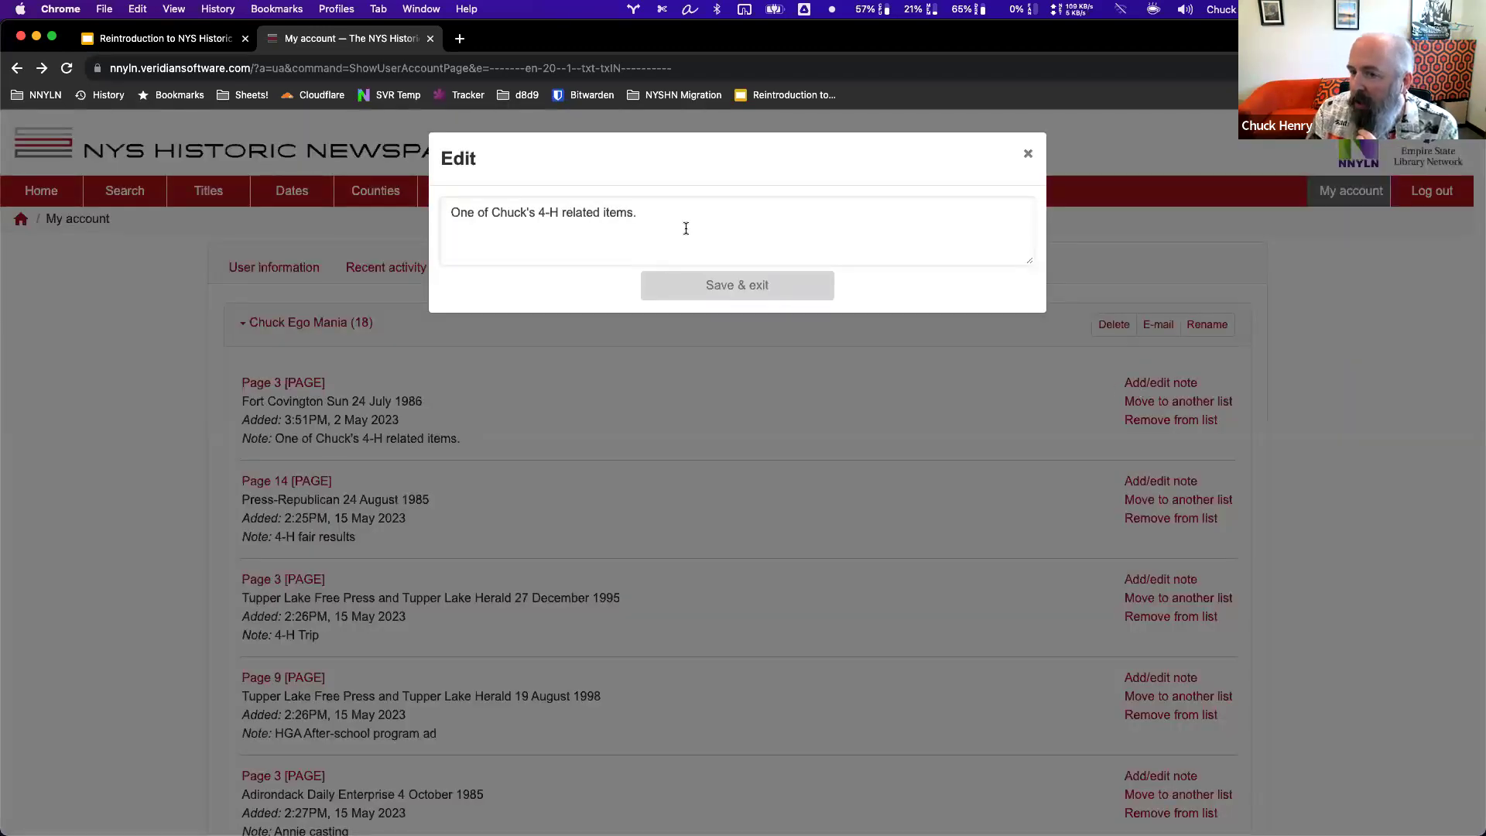
pyautogui.tripleClick(444, 202)
pyautogui.click(1025, 153)
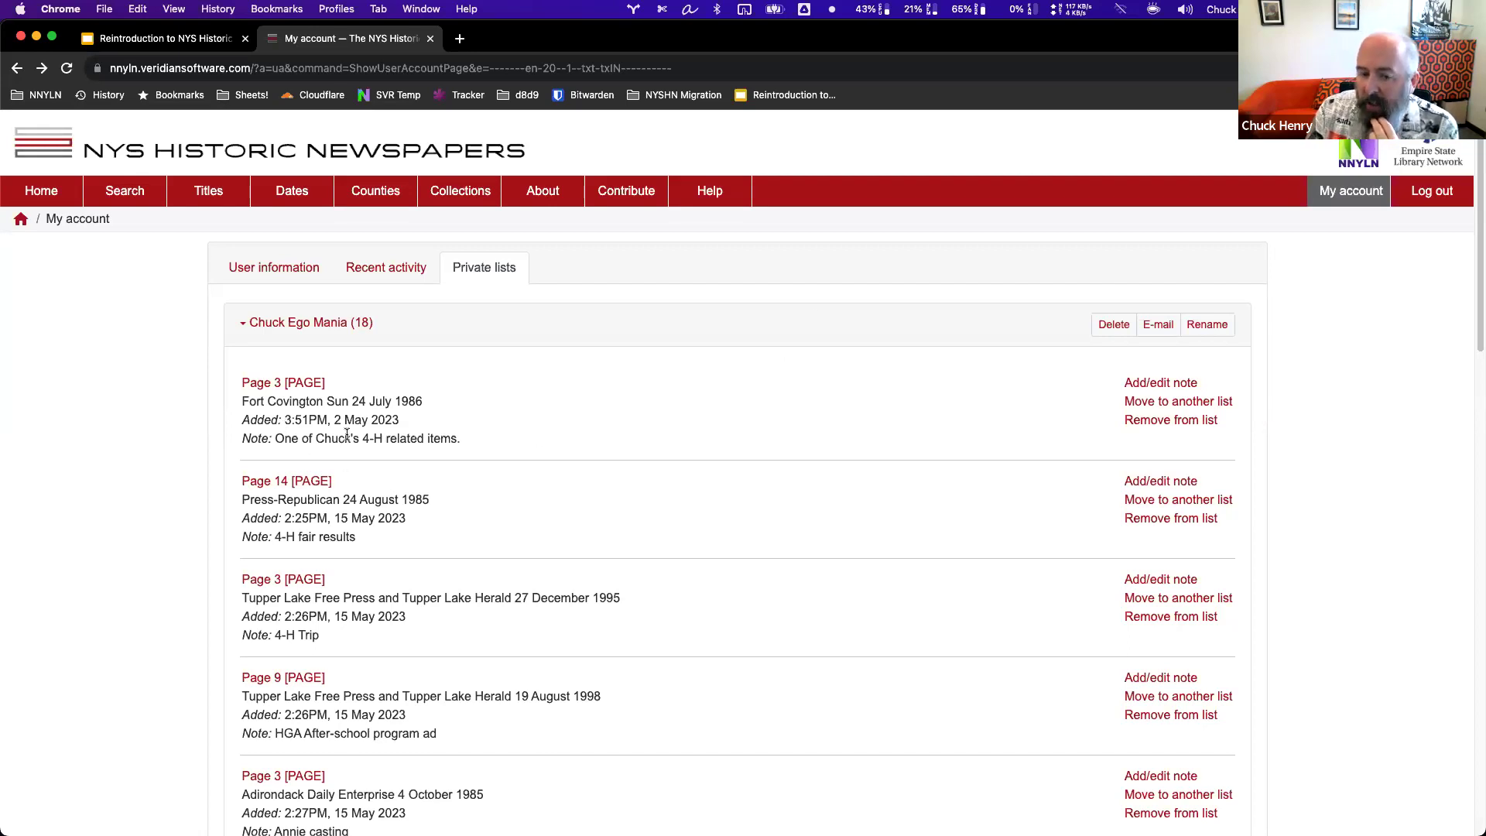
pyautogui.scroll(-5, 346, 434)
pyautogui.scroll(-5, 413, 458)
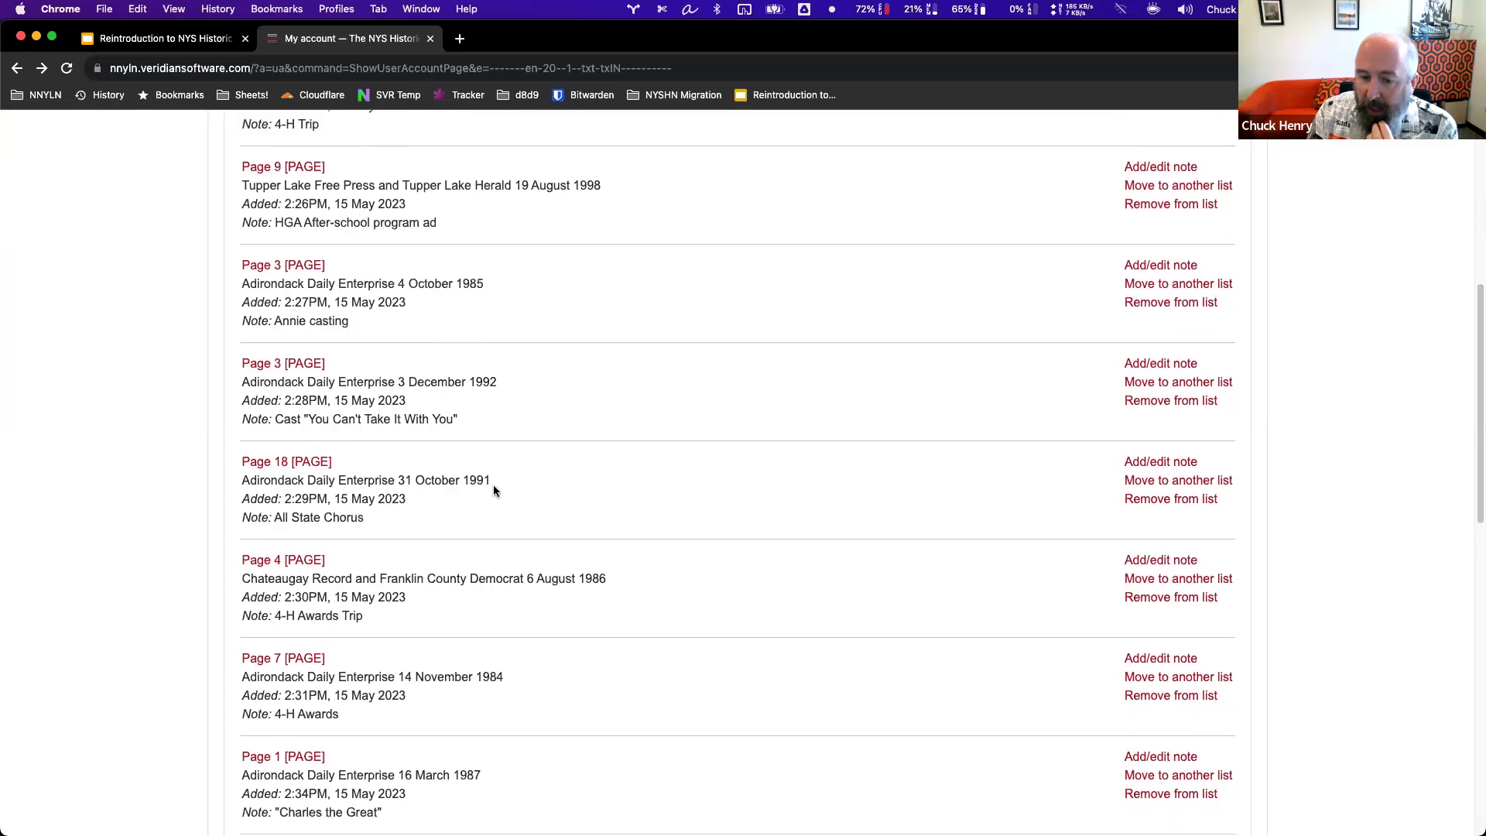
pyautogui.scroll(10, 486, 477)
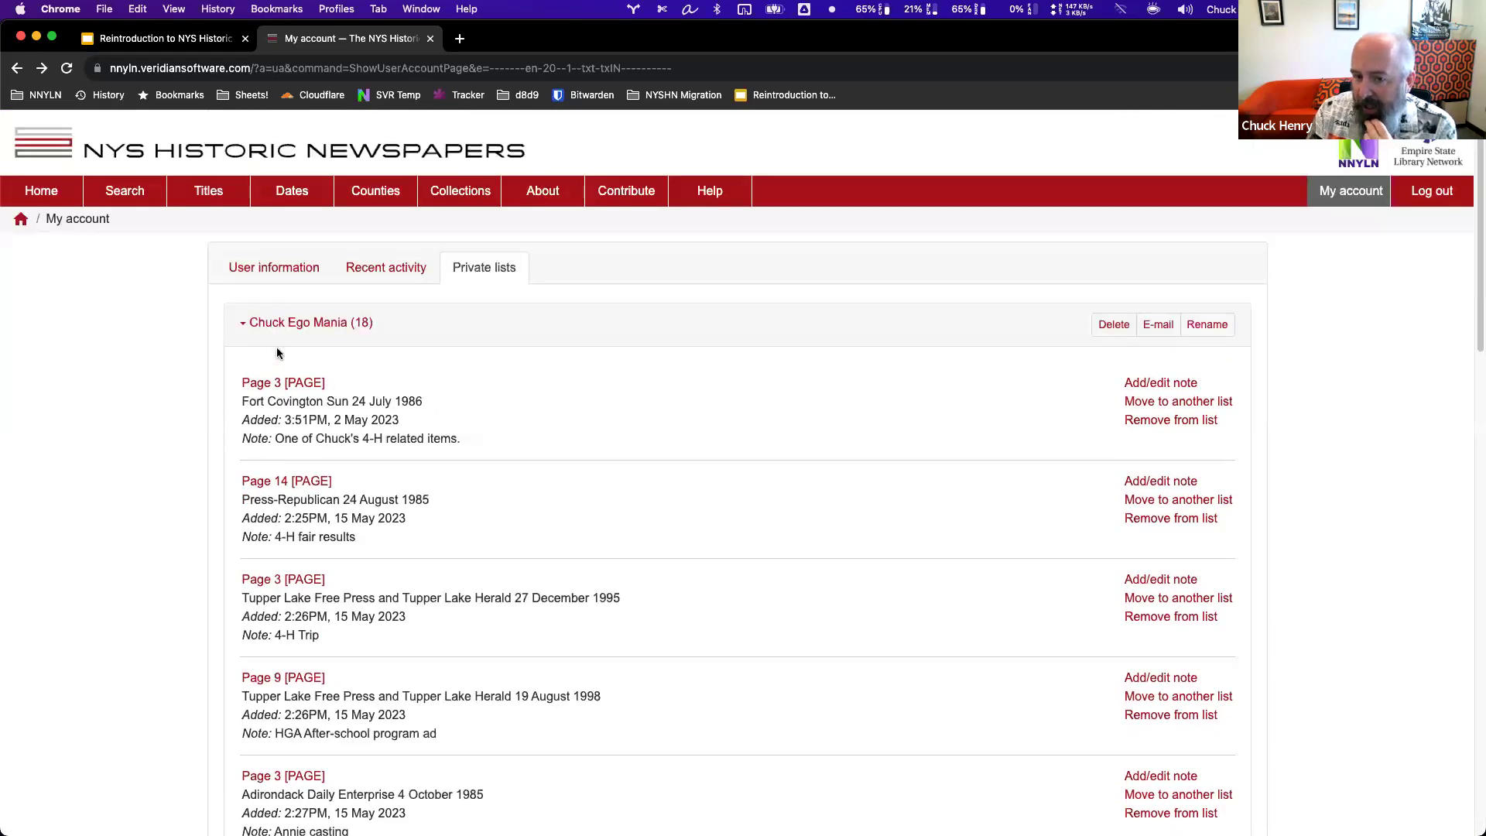
# Scroll the saved pages and highlight the note on the 3 December 1992 page.
pyautogui.scroll(-7, 527, 582)
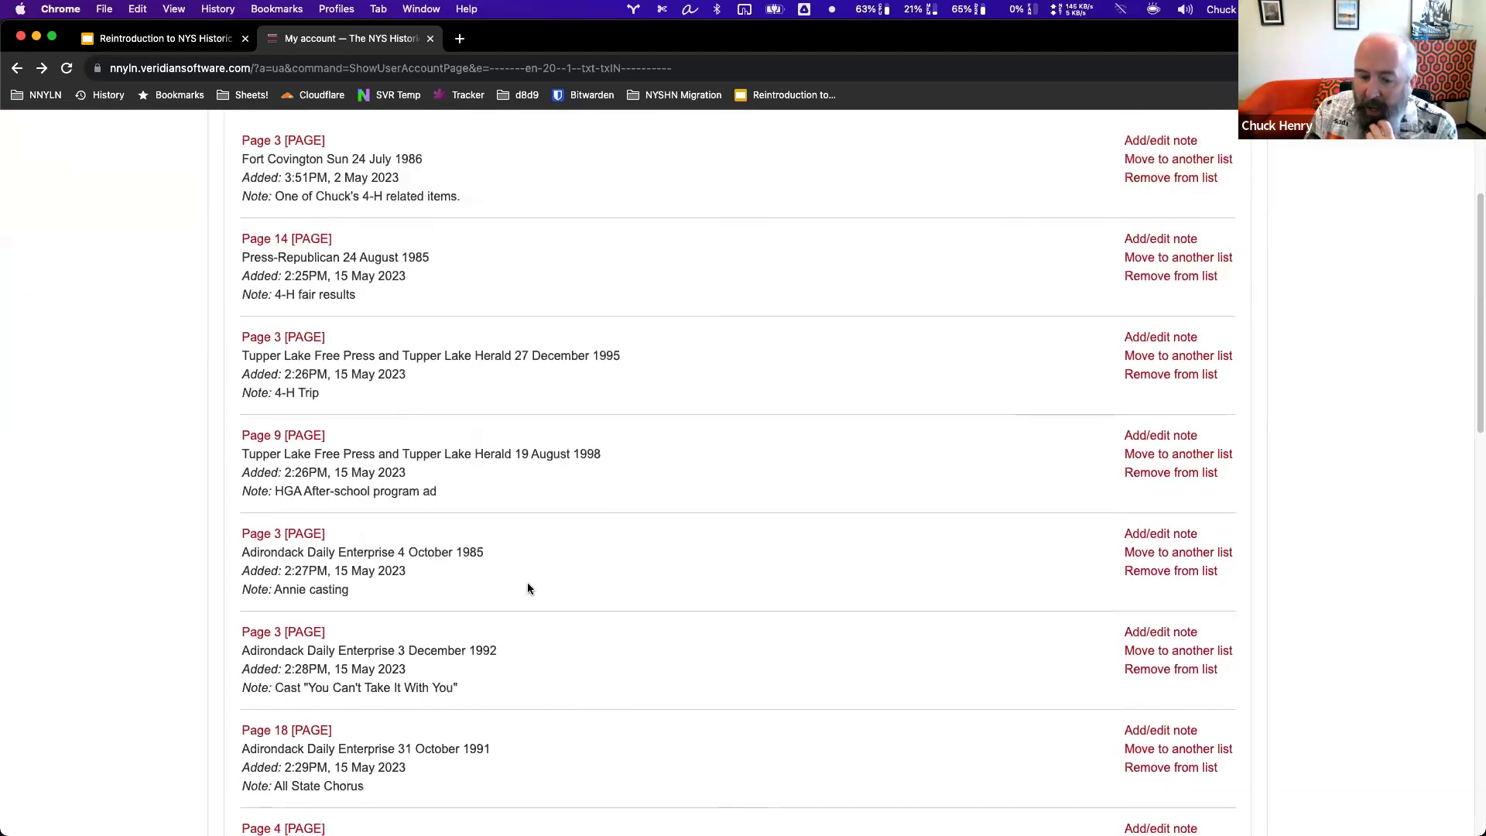
pyautogui.scroll(-4, 531, 589)
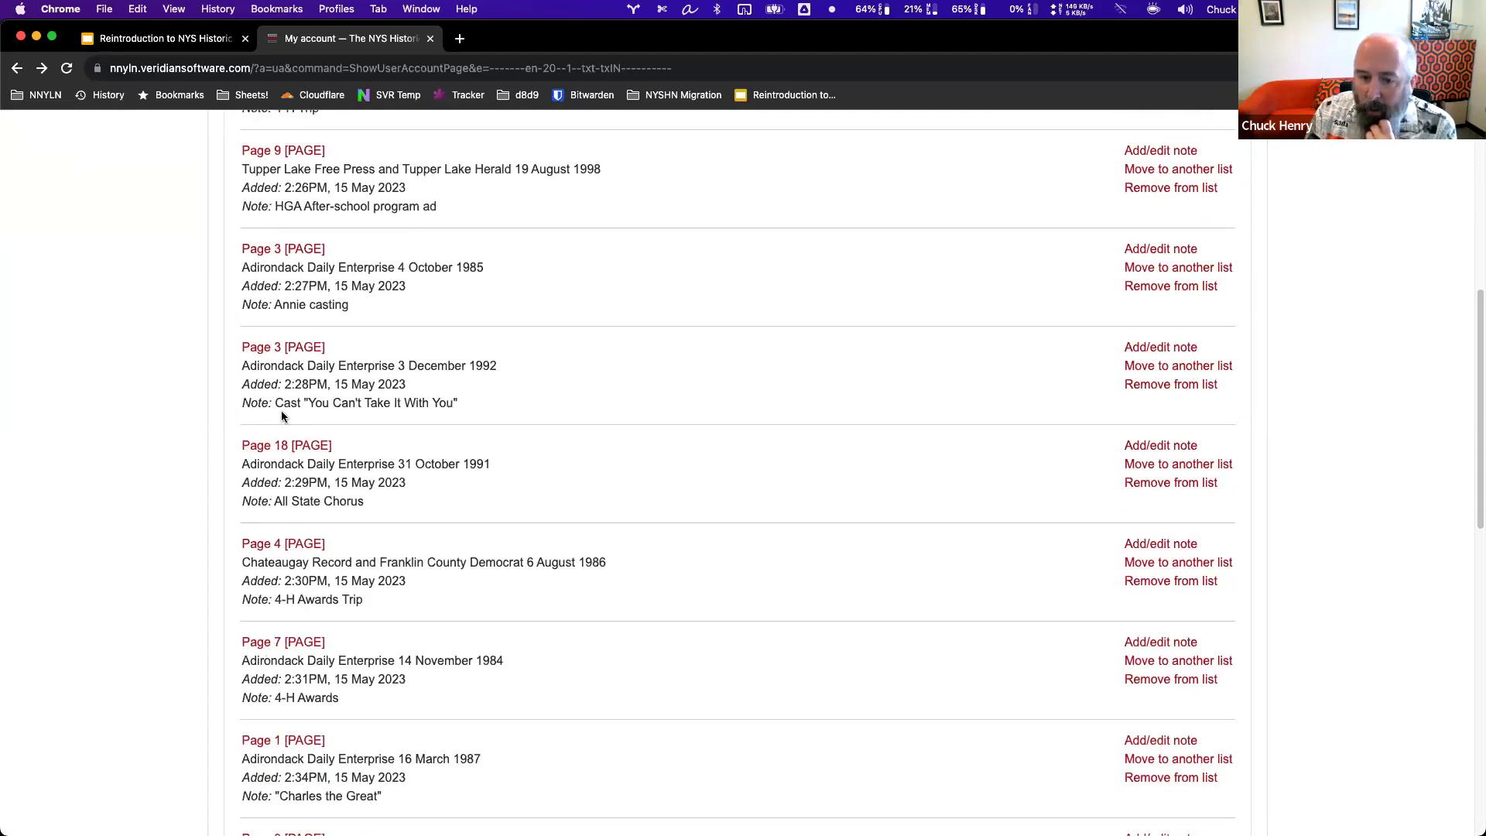
pyautogui.moveTo(274, 403); pyautogui.dragTo(500, 408)
pyautogui.click(541, 616)
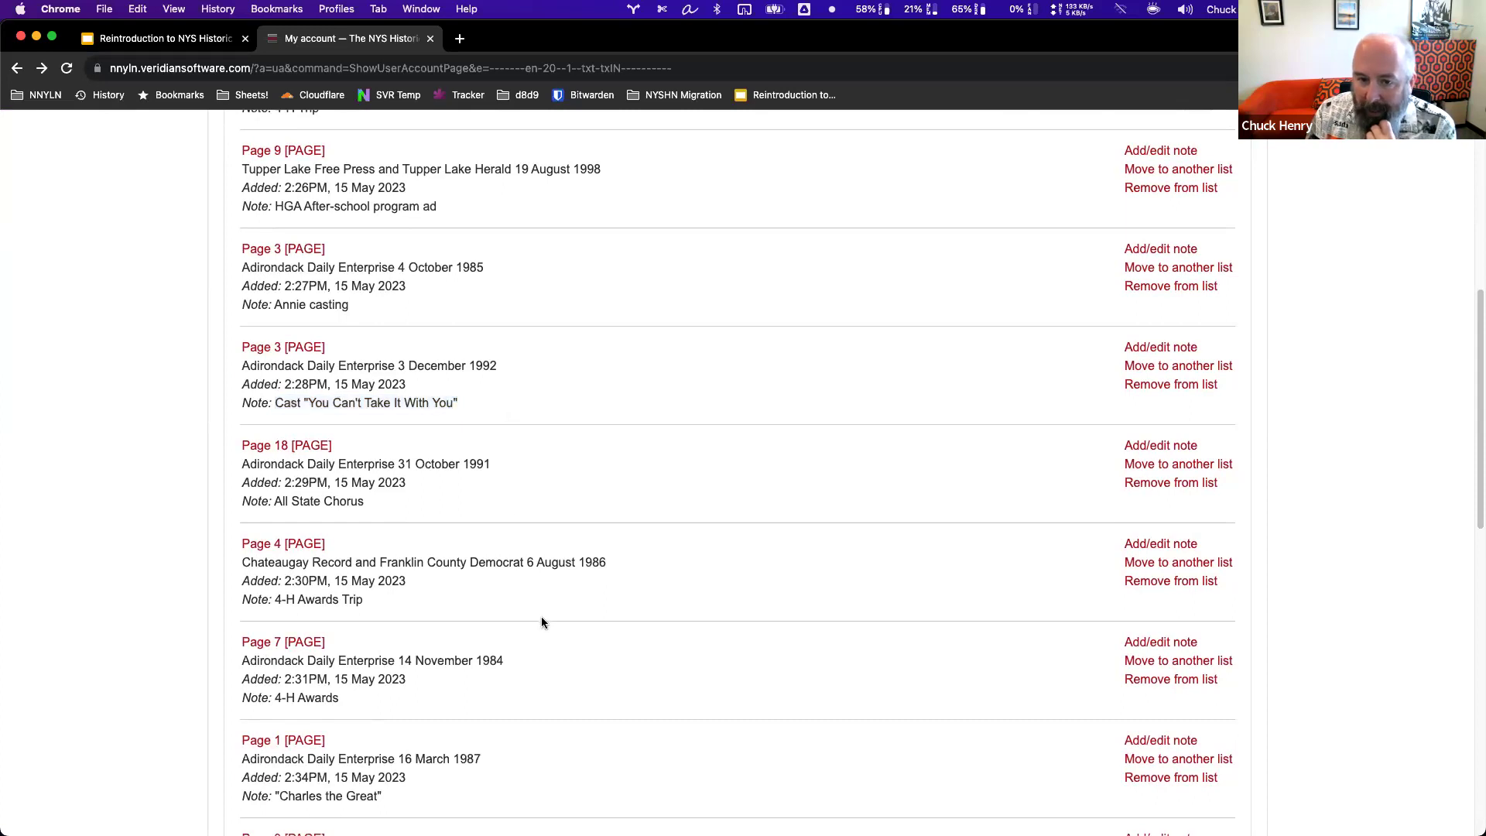
pyautogui.scroll(-4, 541, 617)
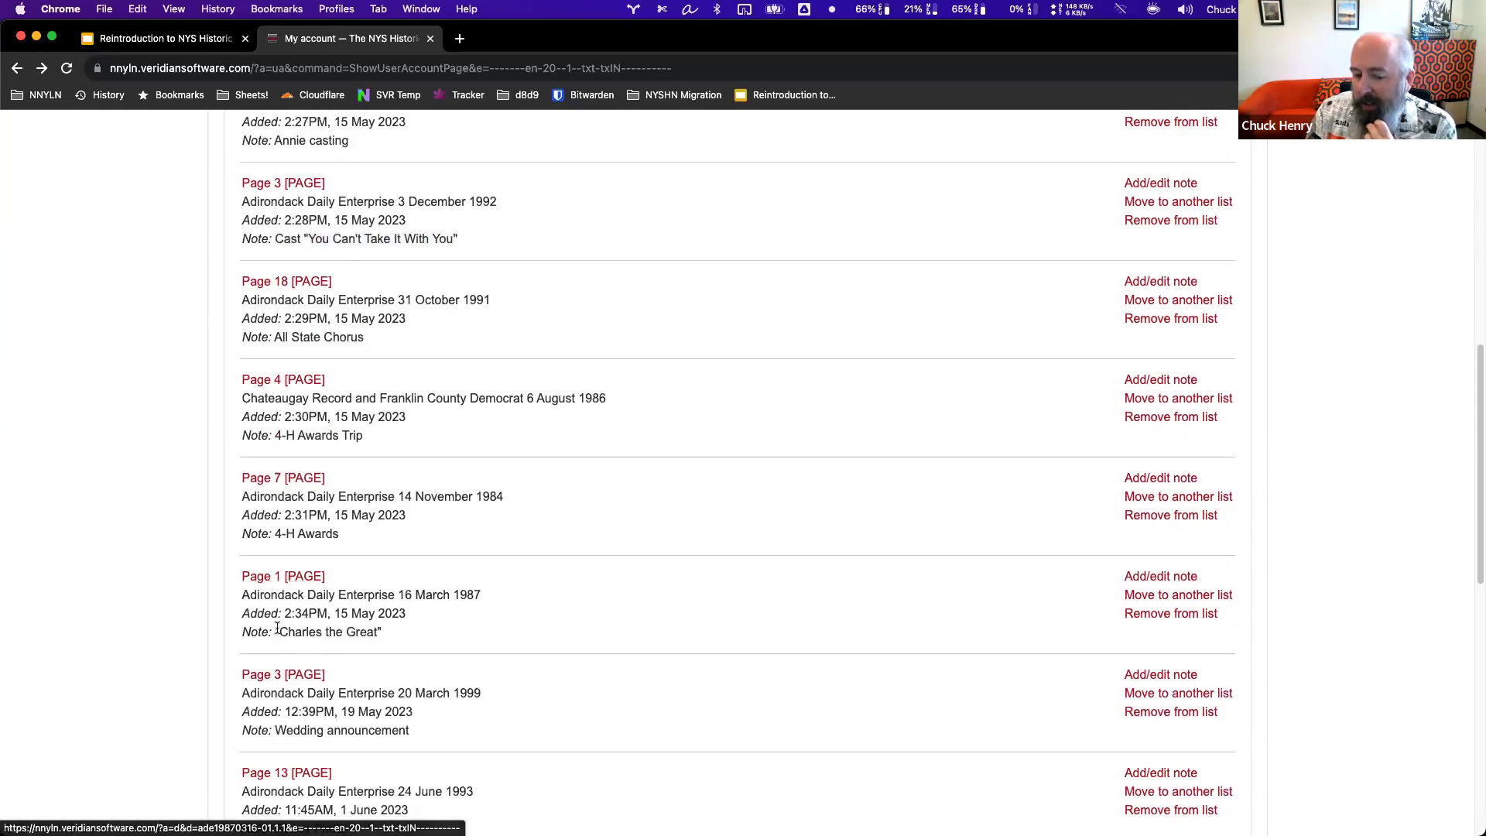
# Open the saved 16 March 1987 Adirondack Daily Enterprise Page 1, then return and highlight its note.
pyautogui.click(297, 578)
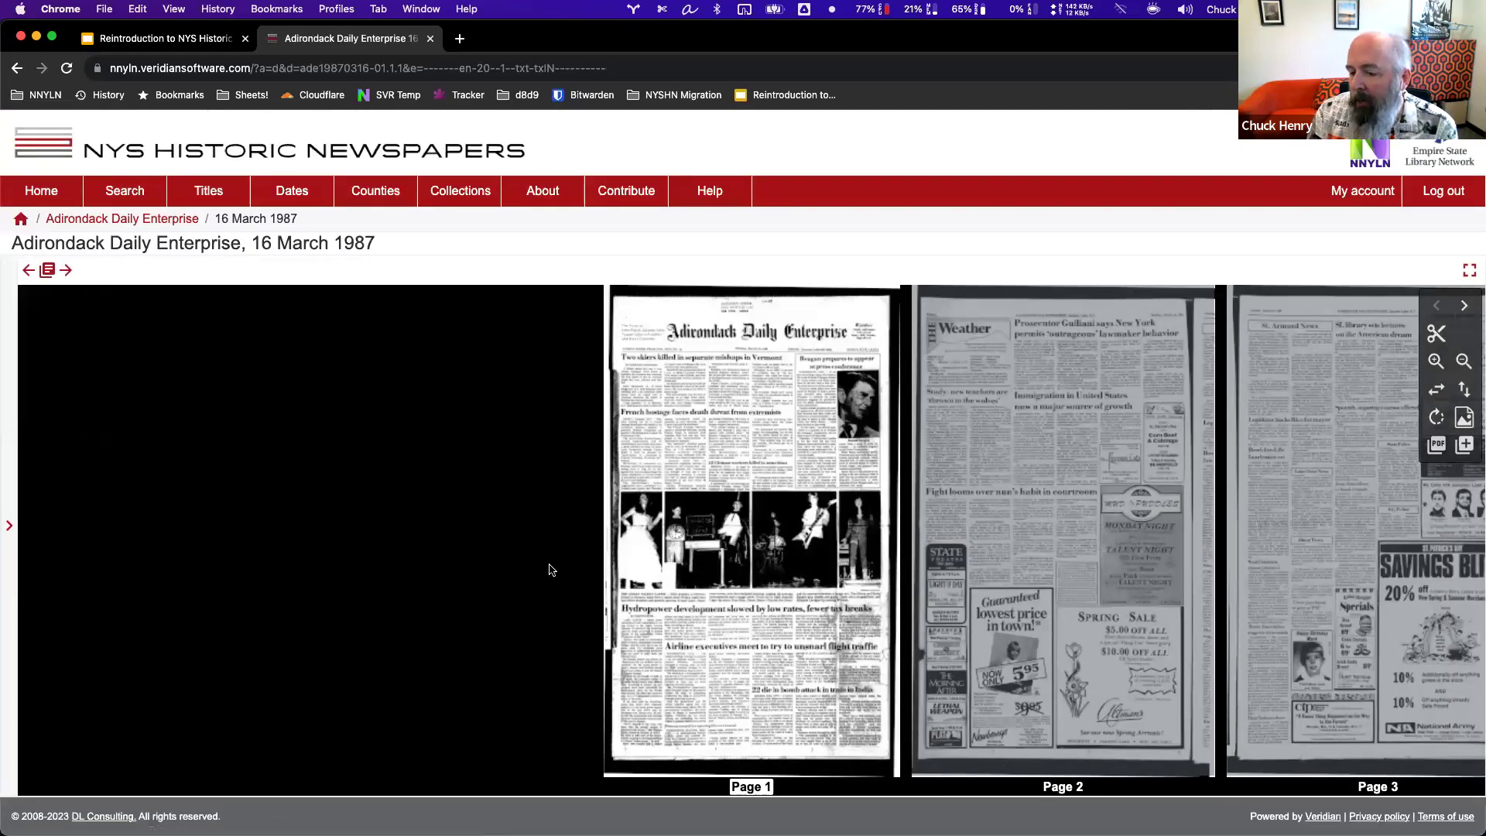
pyautogui.scroll(5, 696, 561)
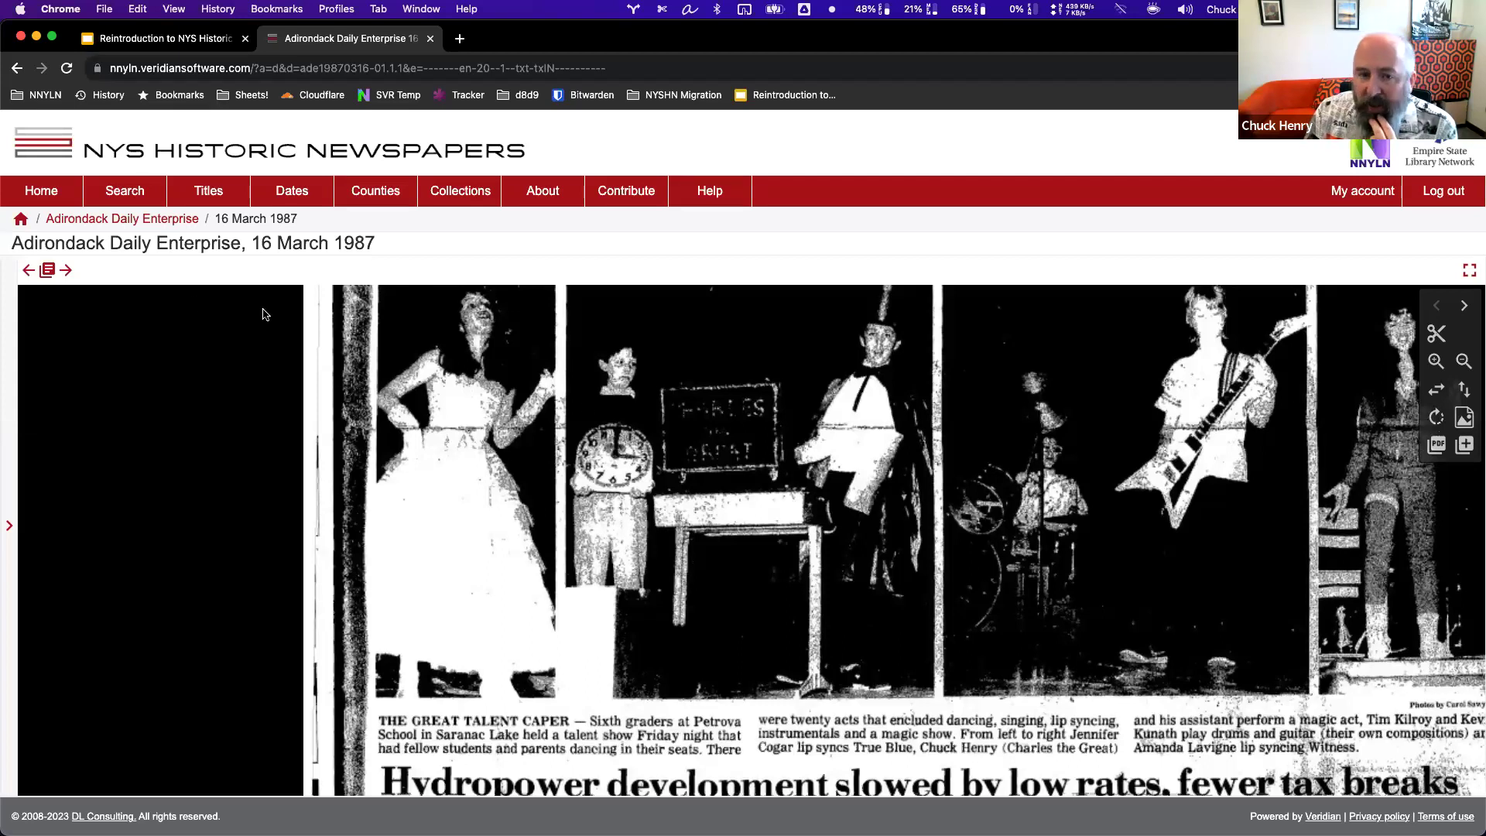
pyautogui.click(16, 68)
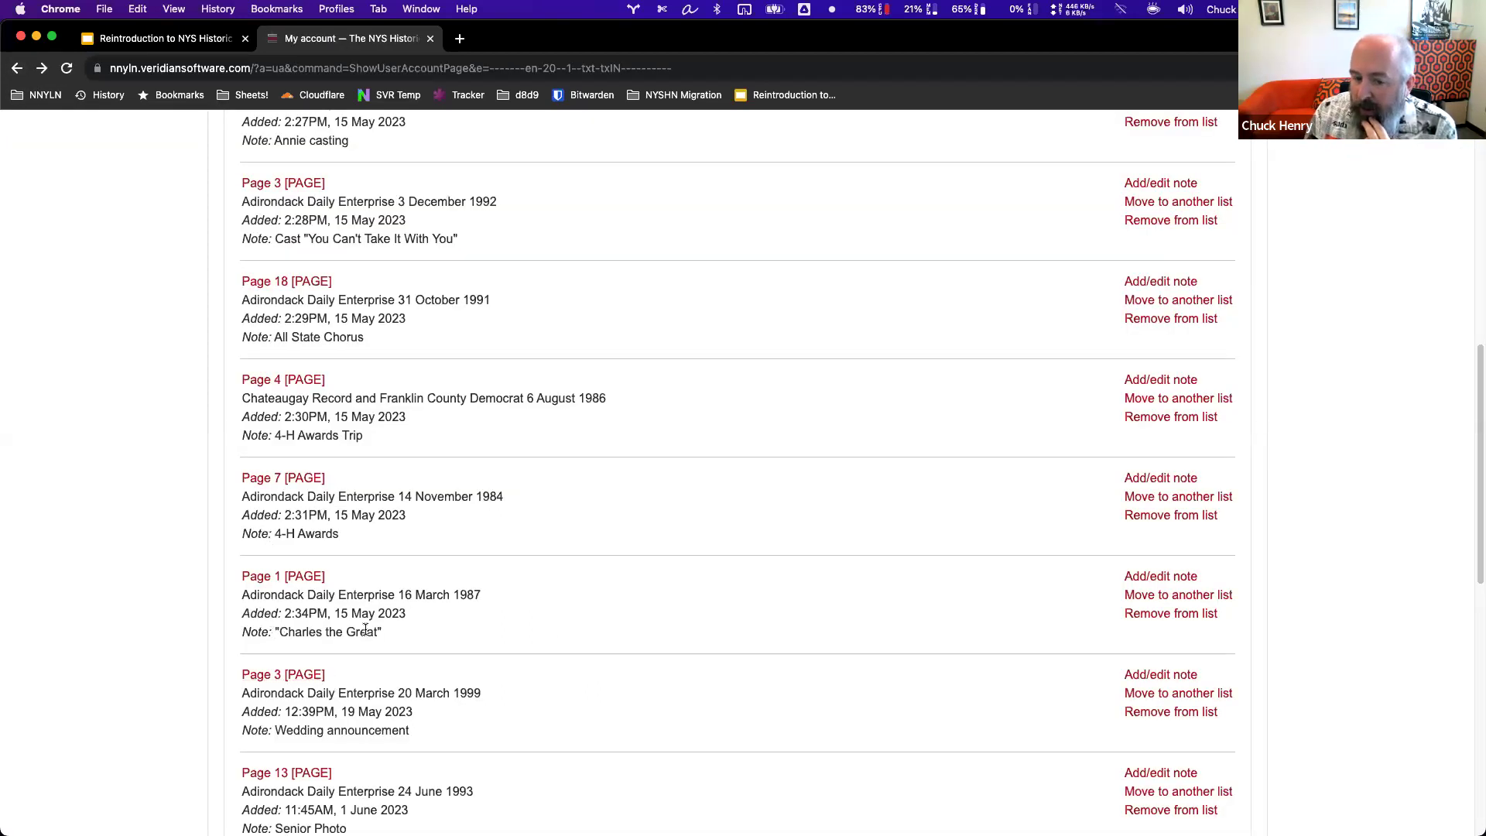
pyautogui.moveTo(393, 629); pyautogui.dragTo(280, 631)
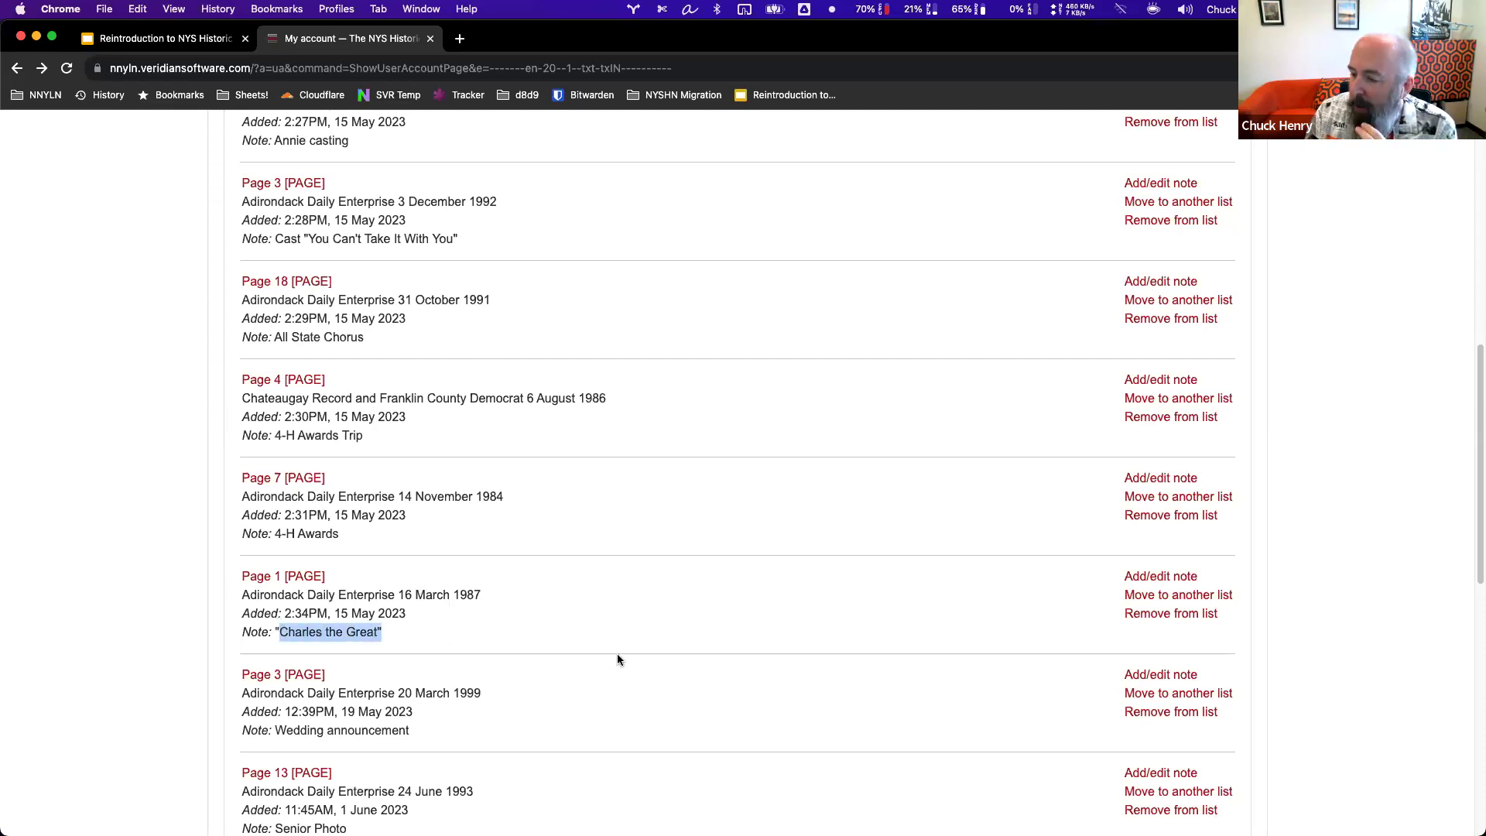
pyautogui.scroll(-3, 620, 656)
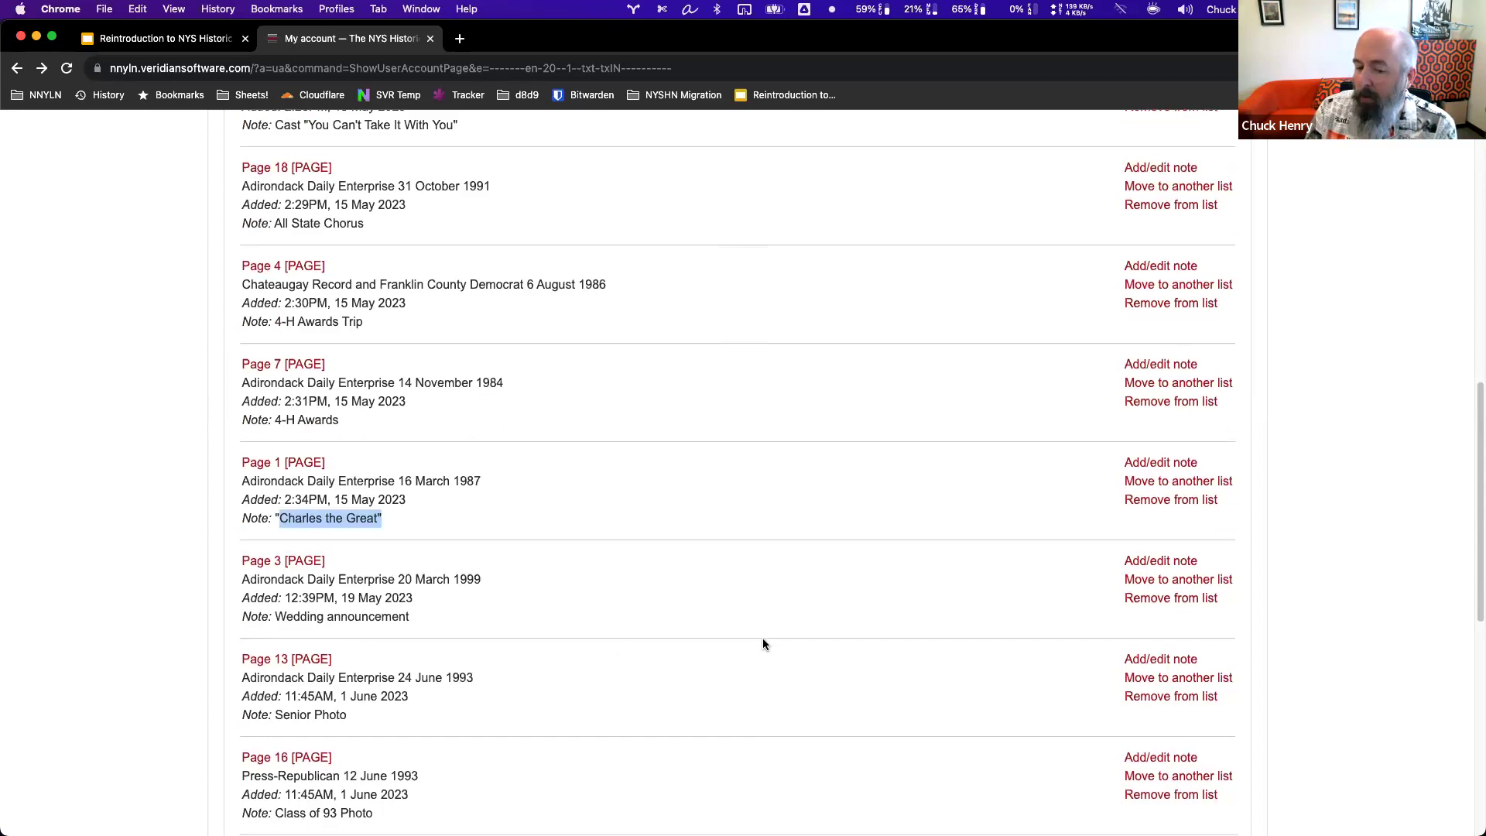
pyautogui.scroll(-7, 763, 642)
pyautogui.scroll(-8, 760, 644)
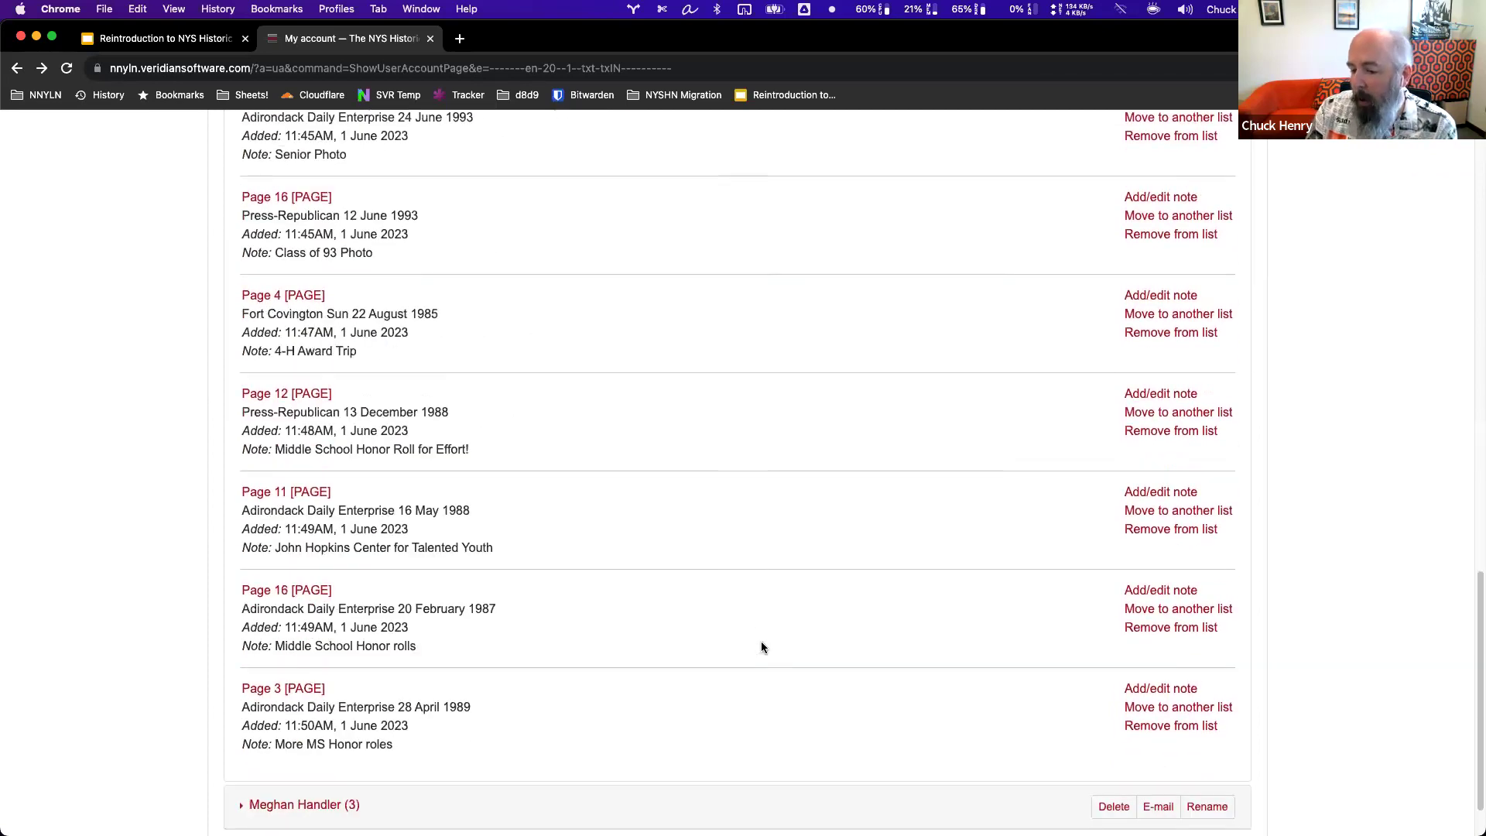
pyautogui.scroll(11, 760, 642)
pyautogui.scroll(20, 759, 647)
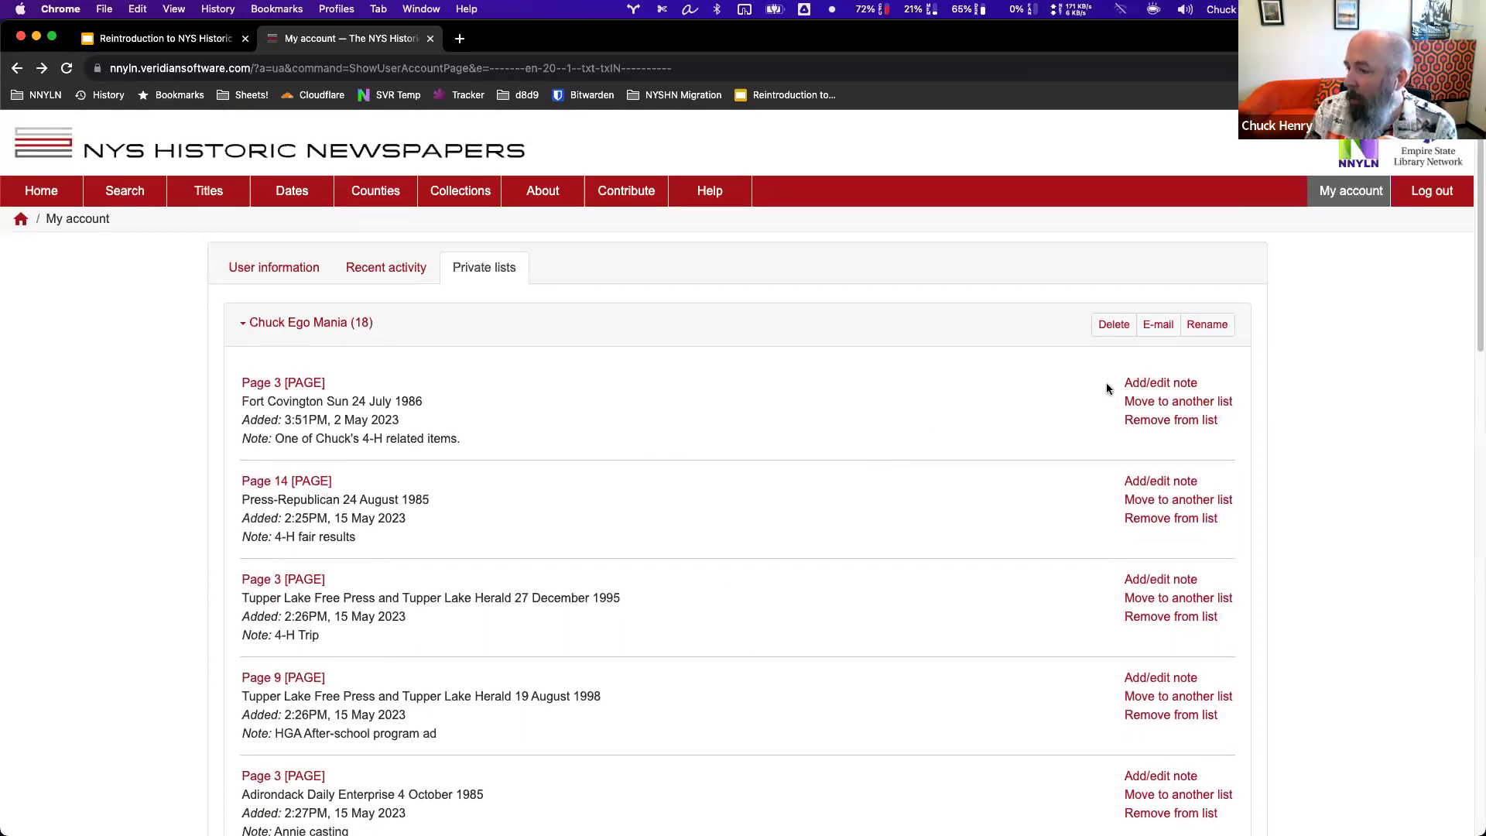
# E-mail the 18-item private list to the account's address and dismiss the confirmation alert.
pyautogui.click(1160, 329)
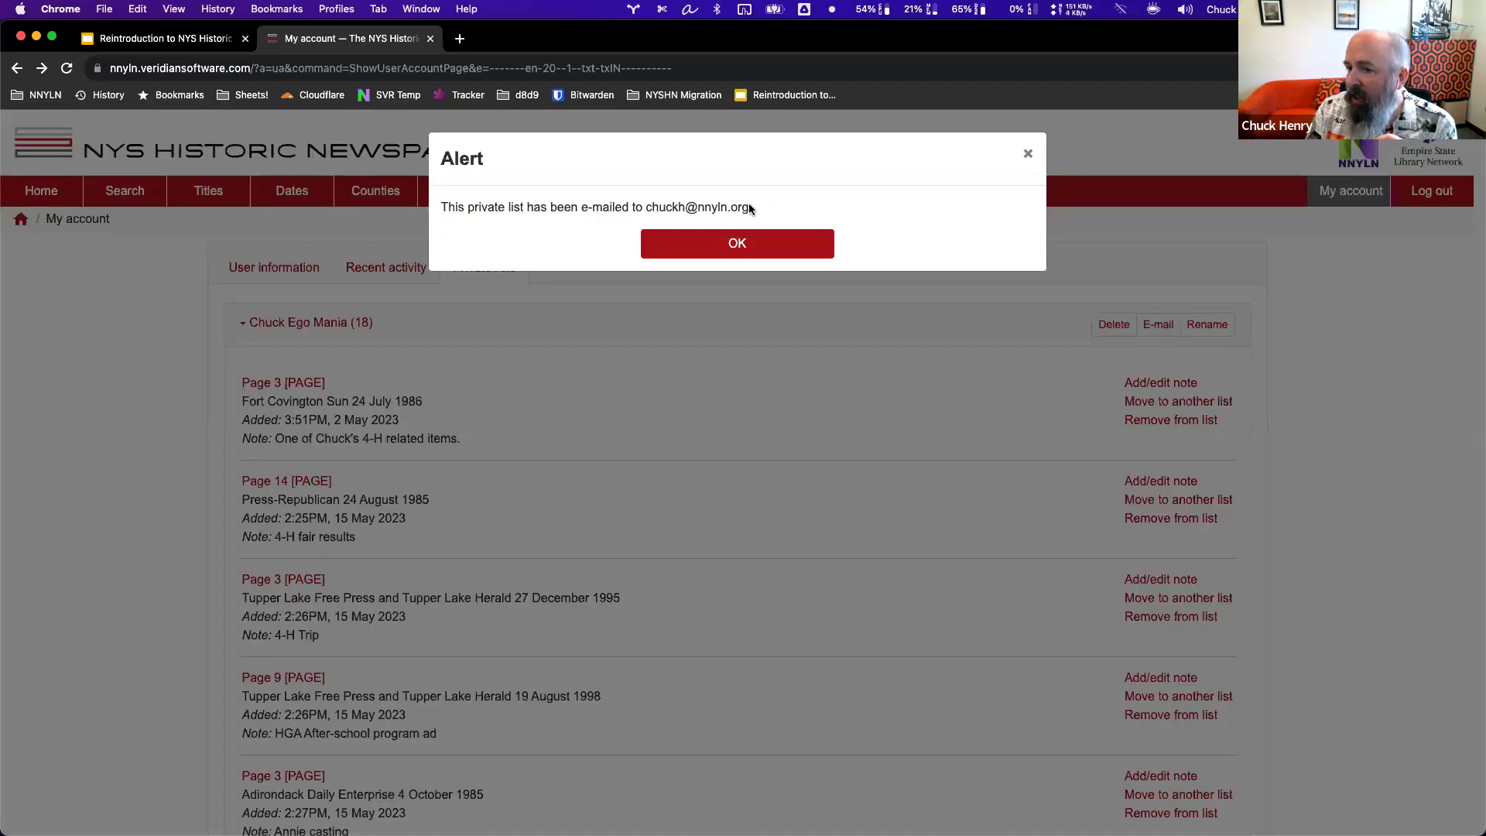
pyautogui.moveTo(749, 207); pyautogui.dragTo(647, 202)
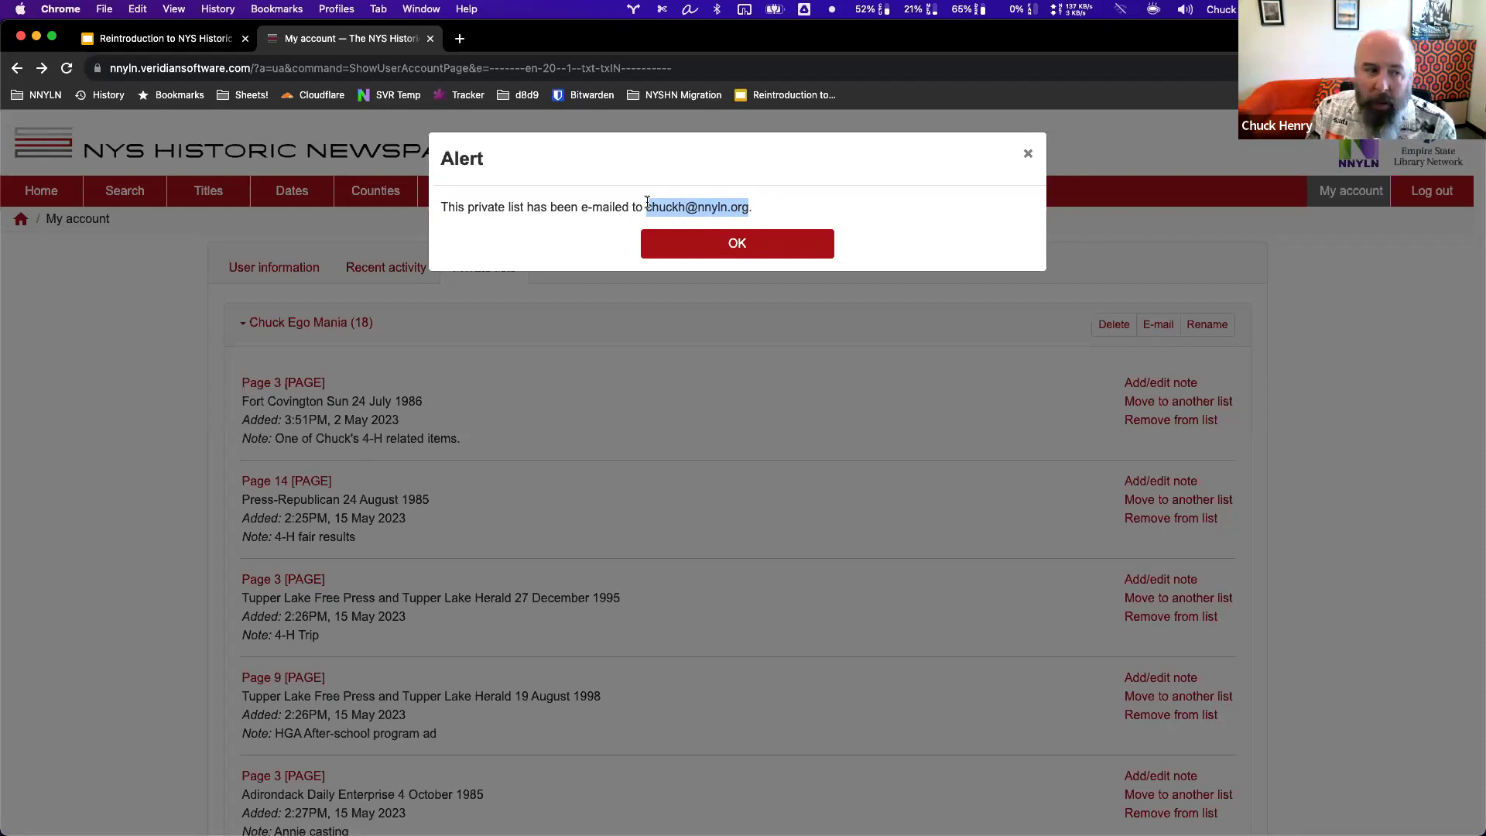
pyautogui.click(781, 255)
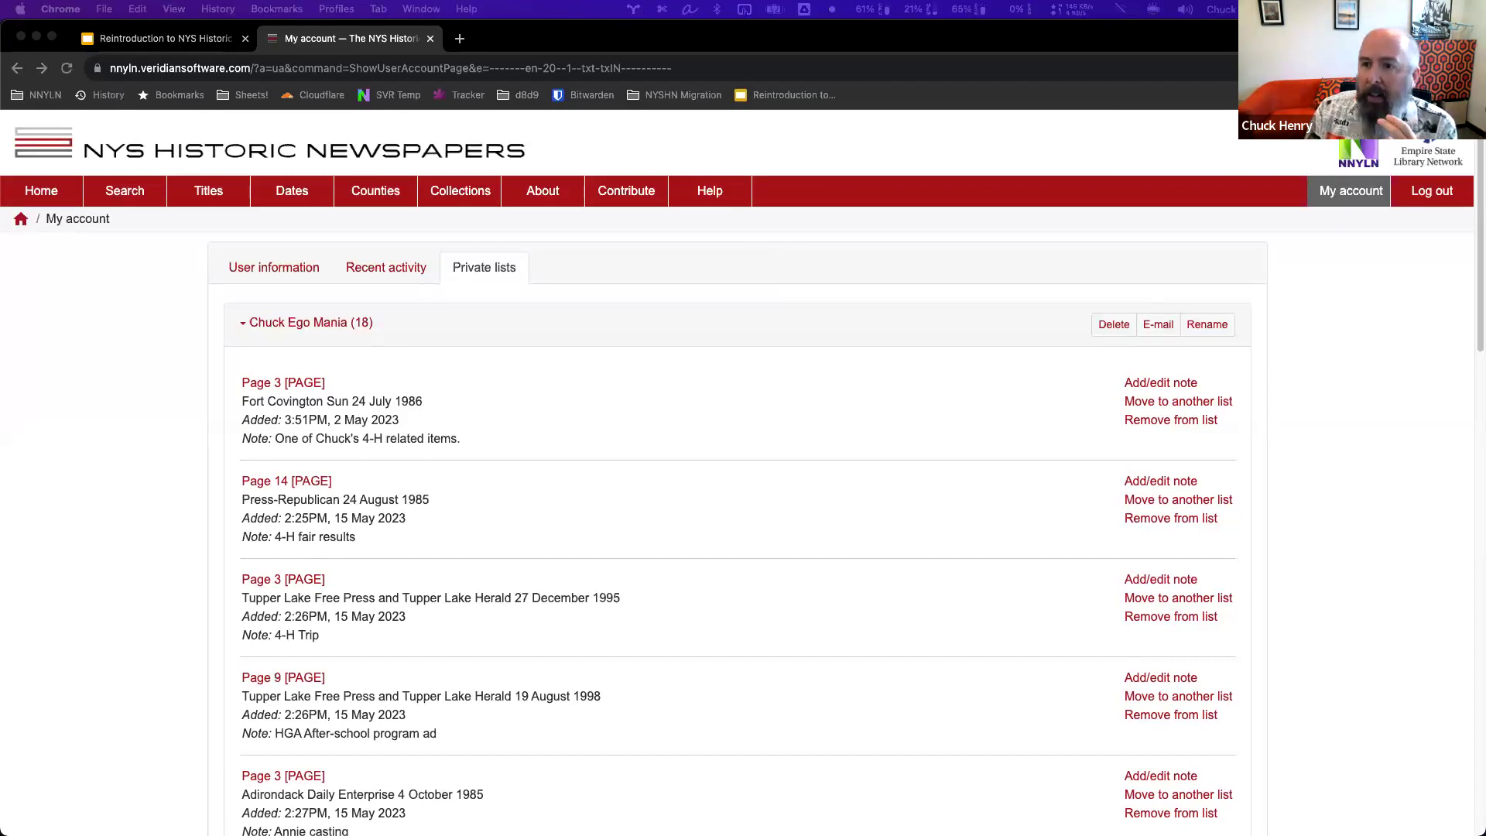
pyautogui.moveTo(126, 202); pyautogui.dragTo(180, 65)
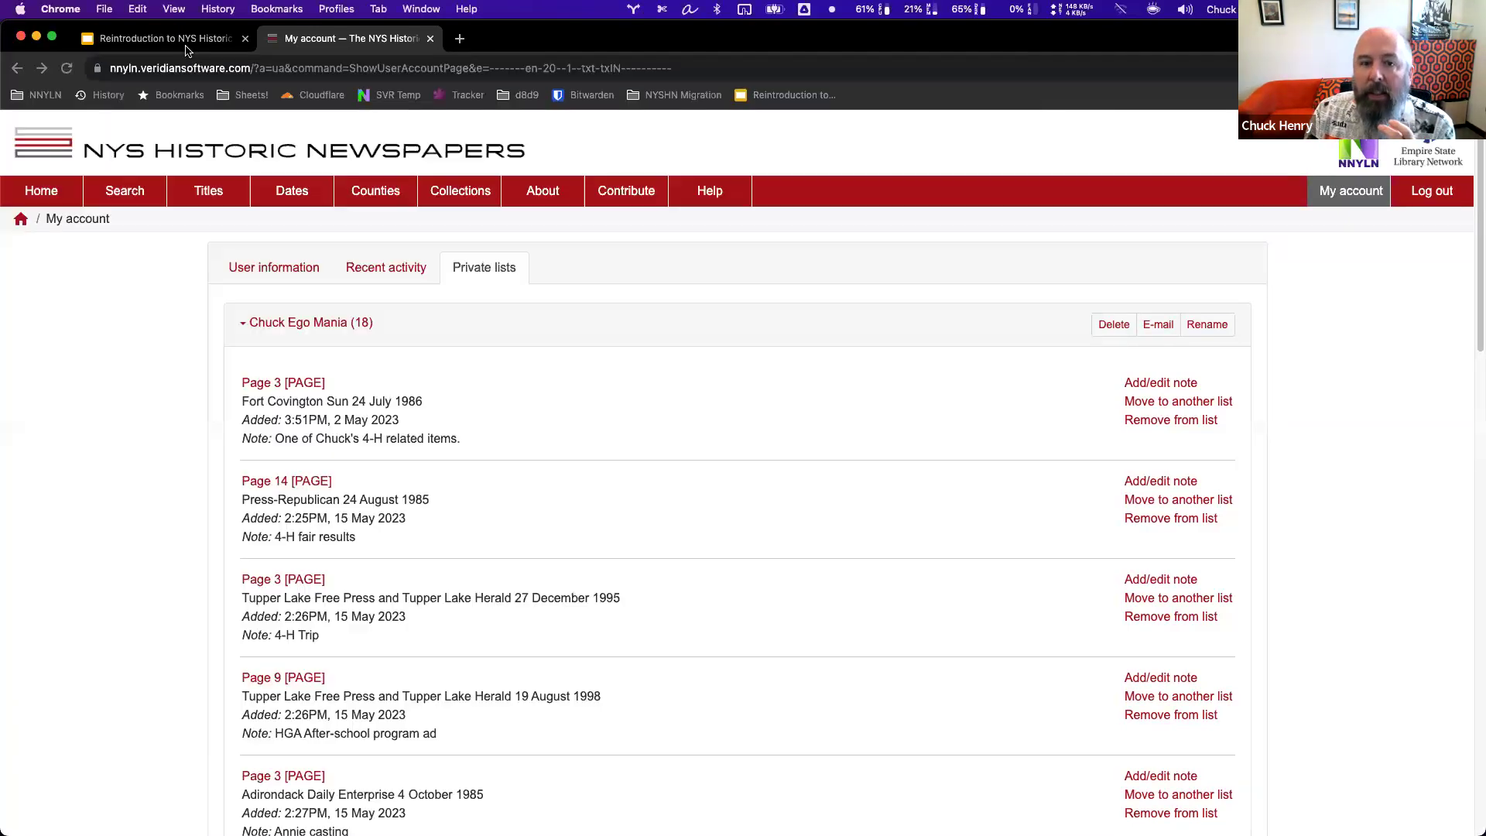
# Read through the e-mailed private list from noreply in Gmail, then return to the My account tab.
pyautogui.moveTo(186, 48); pyautogui.dragTo(182, 43)
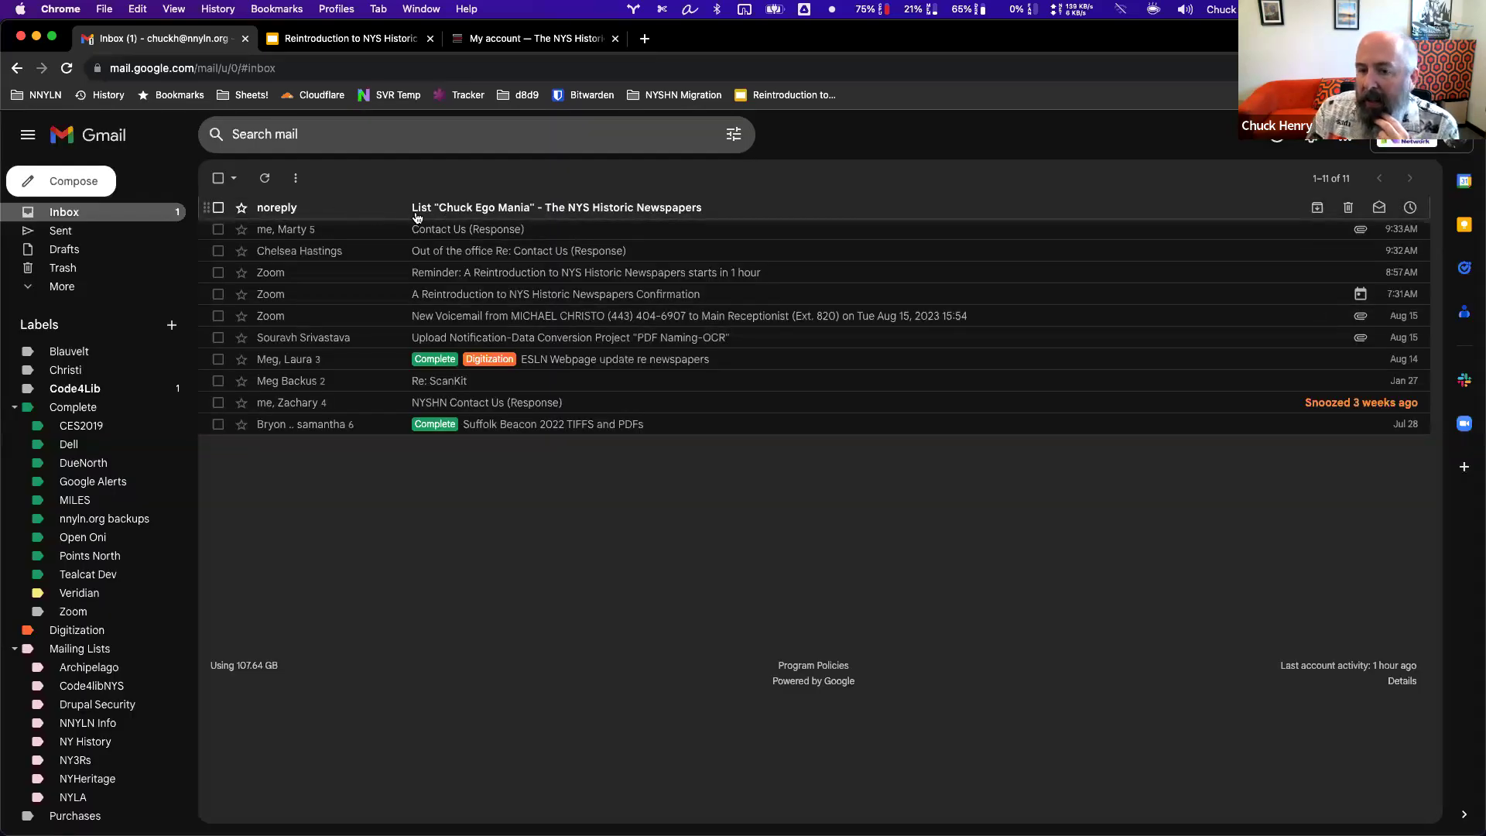
pyautogui.click(590, 212)
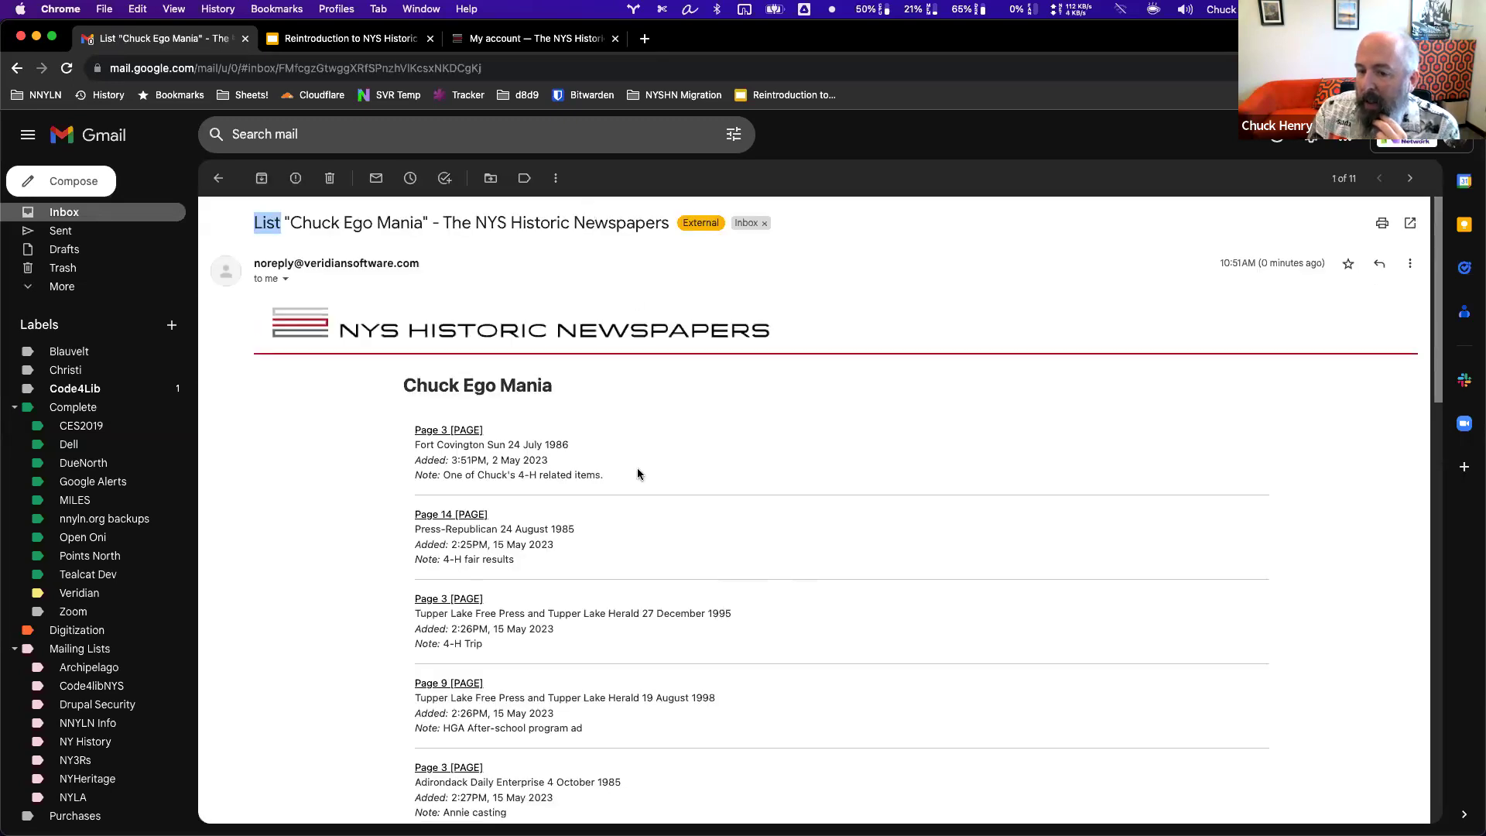
pyautogui.scroll(-4, 664, 629)
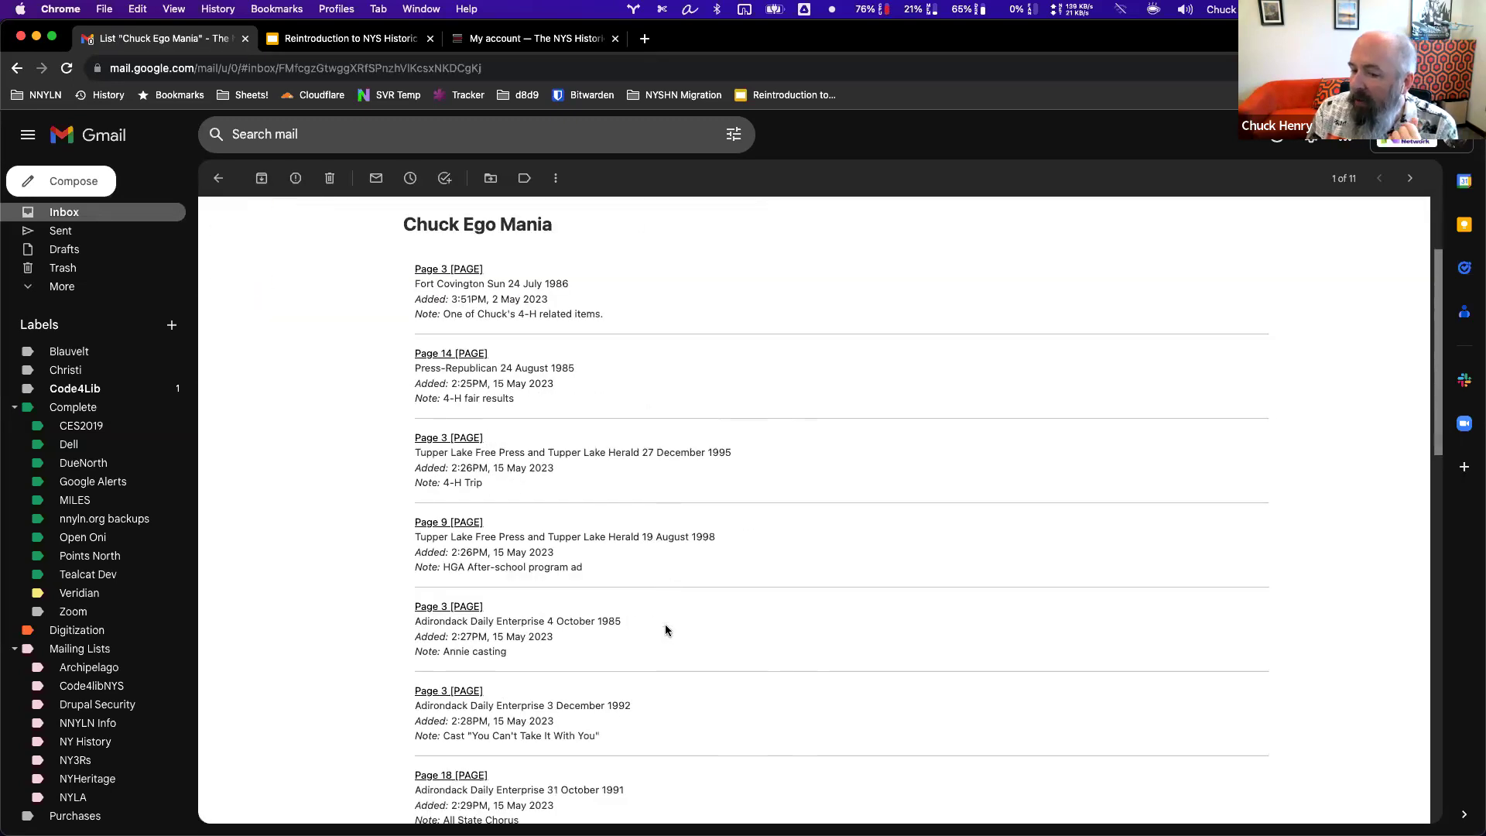
pyautogui.scroll(-5, 666, 630)
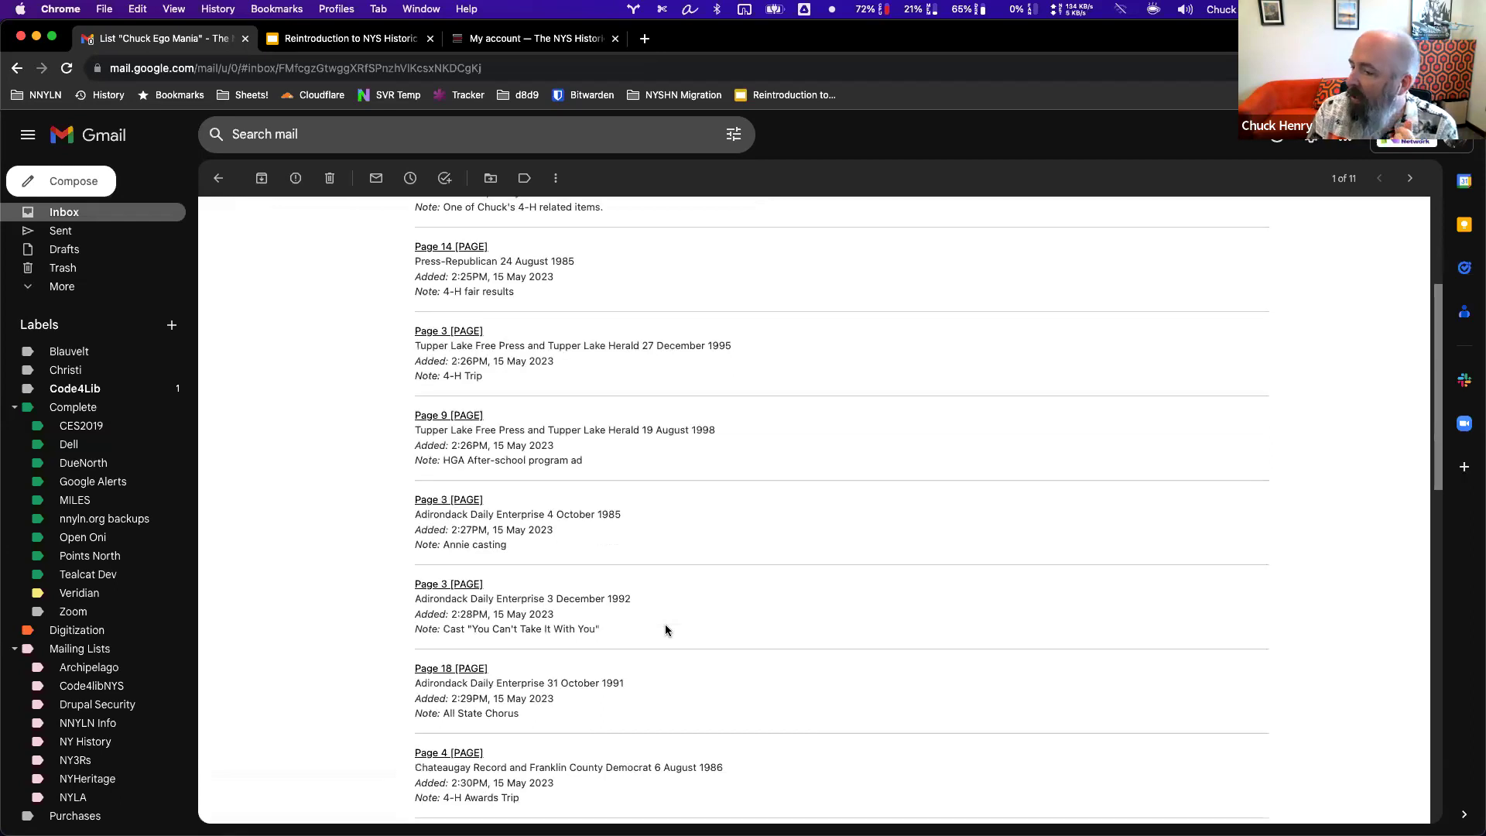
pyautogui.scroll(-5, 666, 630)
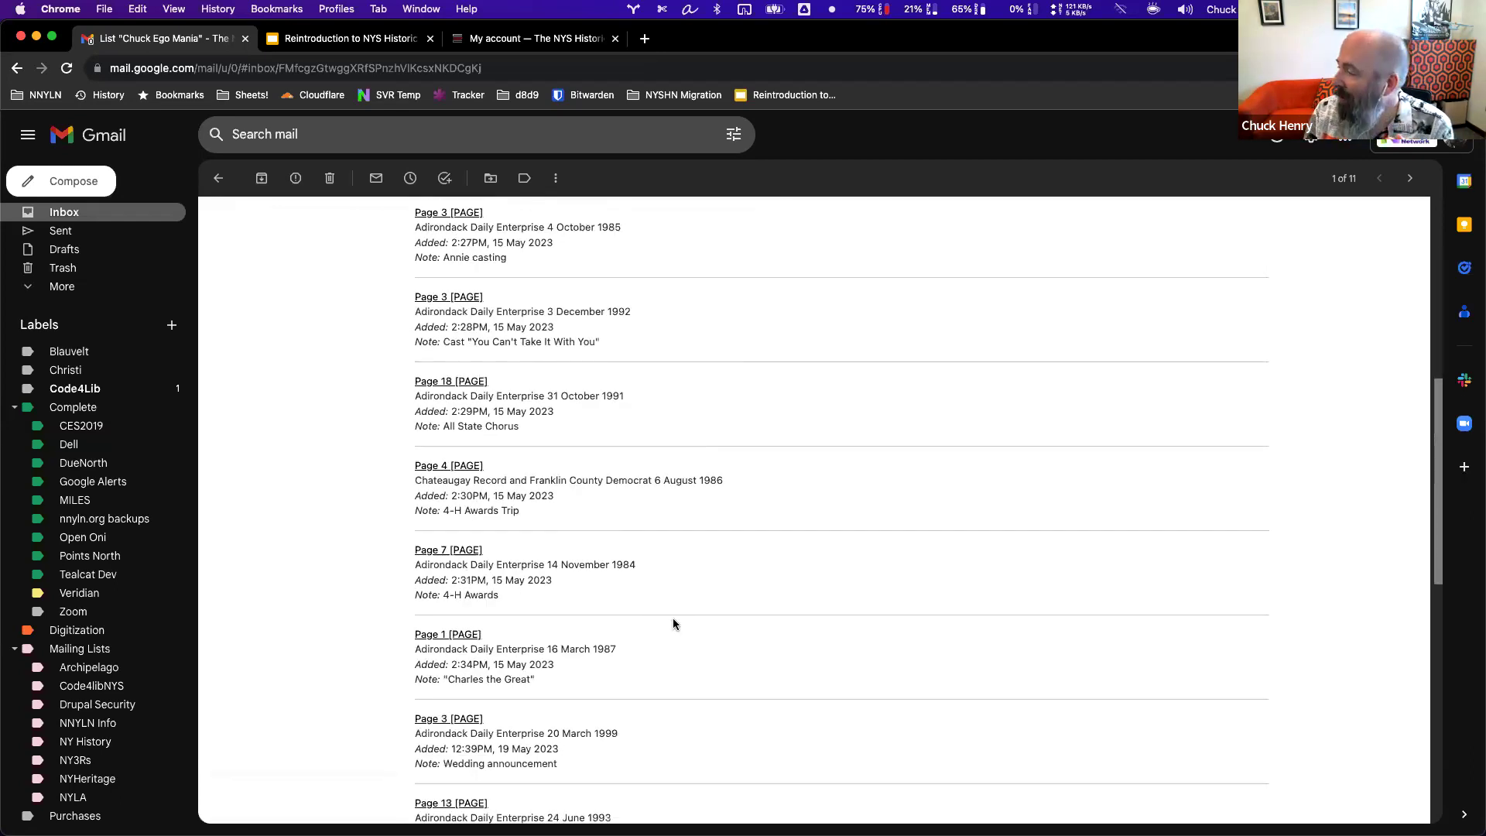
pyautogui.scroll(-8, 669, 629)
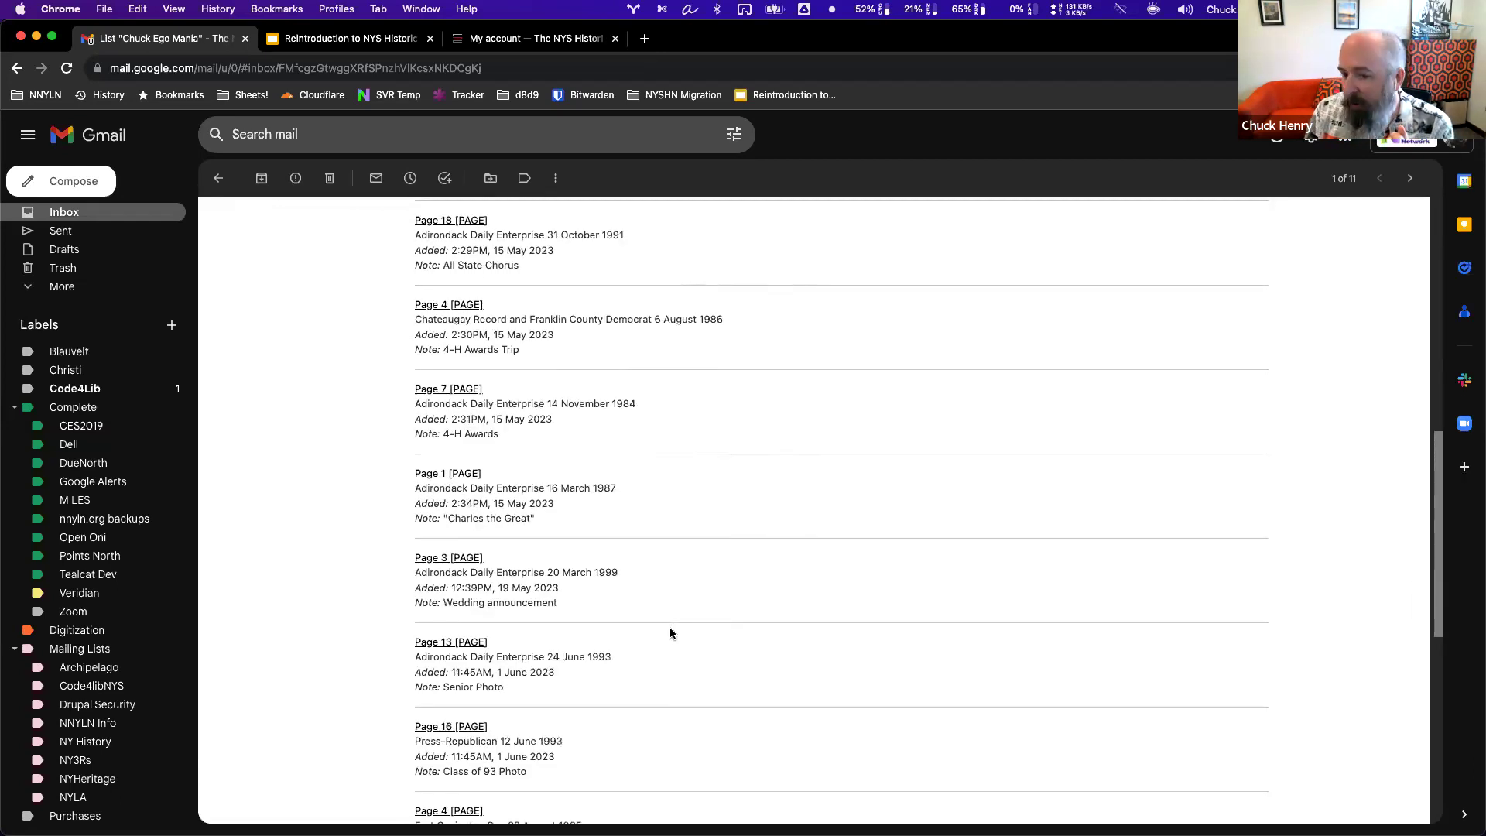
pyautogui.scroll(-9, 670, 632)
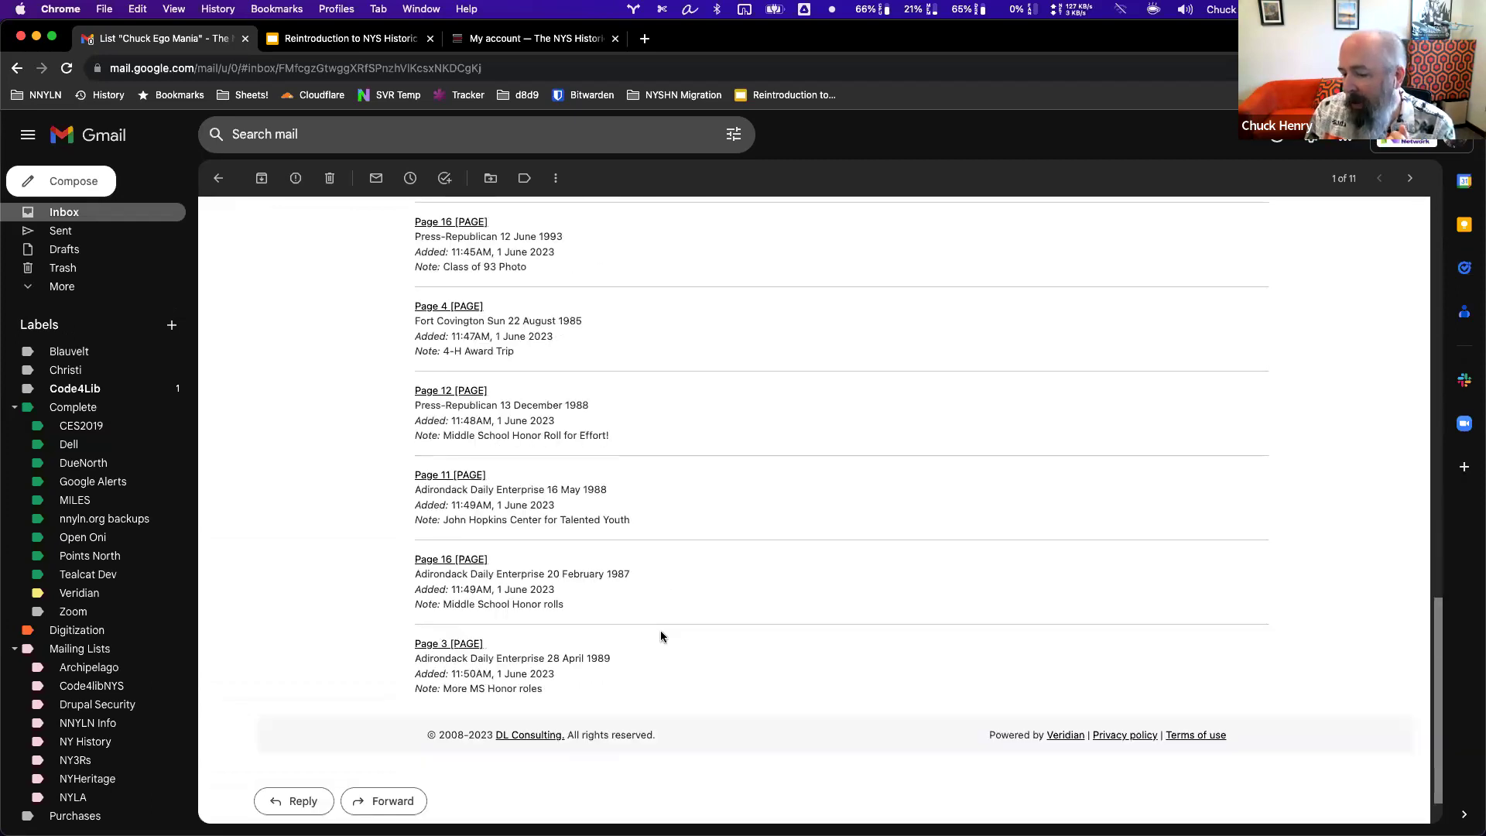
pyautogui.scroll(14, 667, 579)
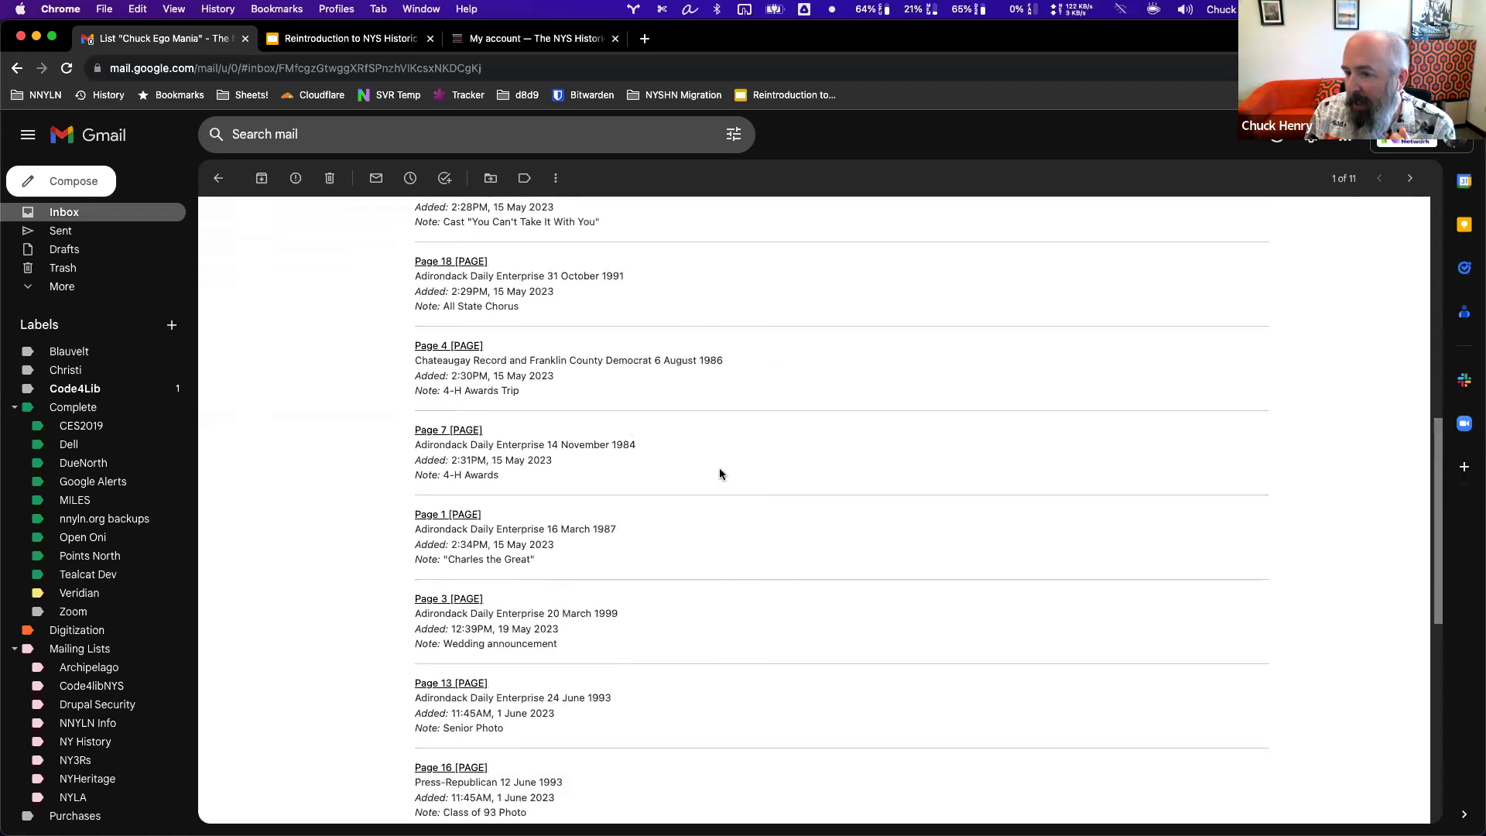
pyautogui.scroll(14, 719, 478)
pyautogui.scroll(4, 720, 478)
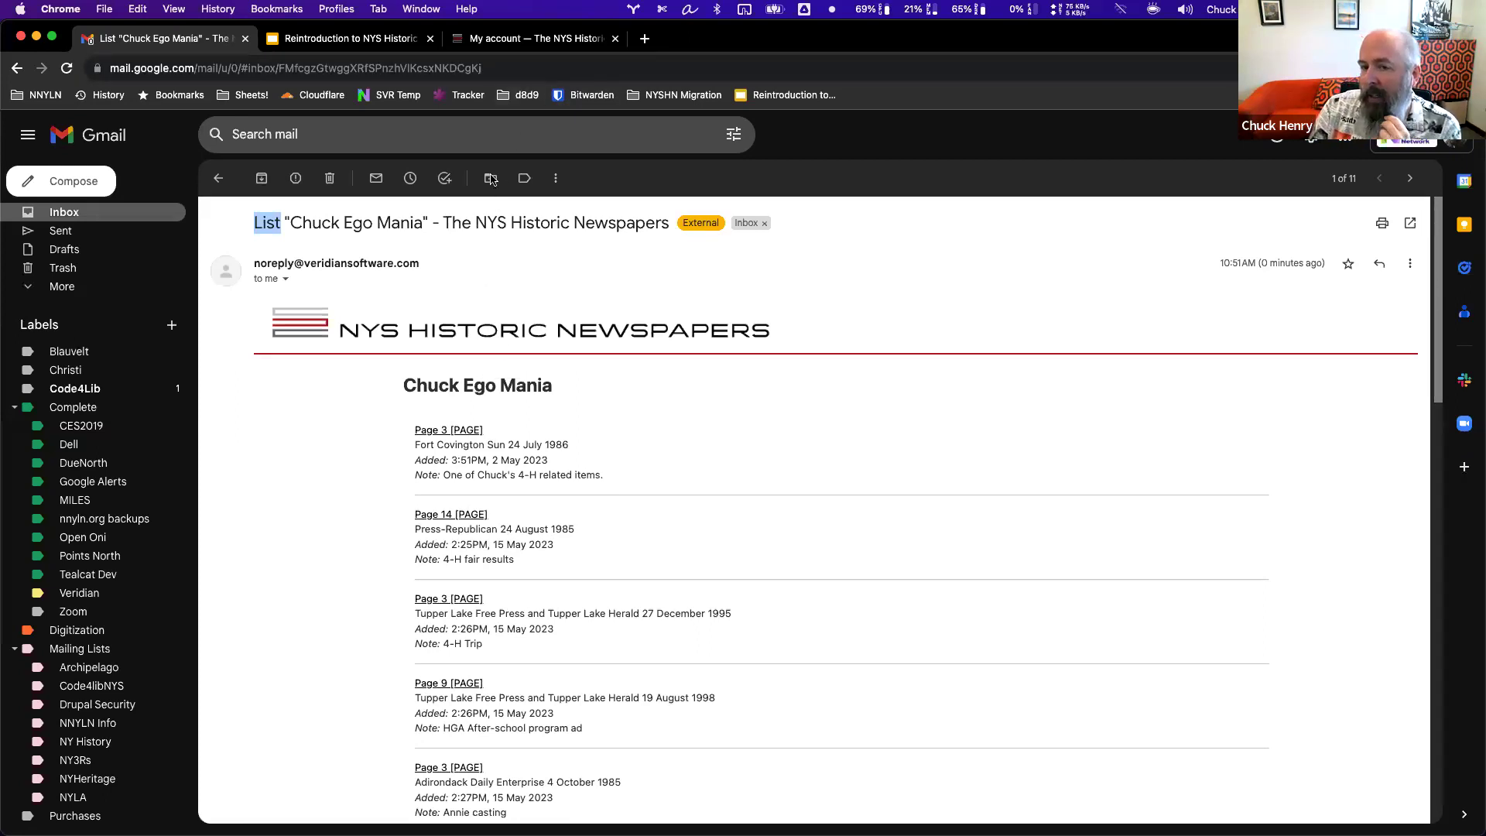
pyautogui.click(516, 39)
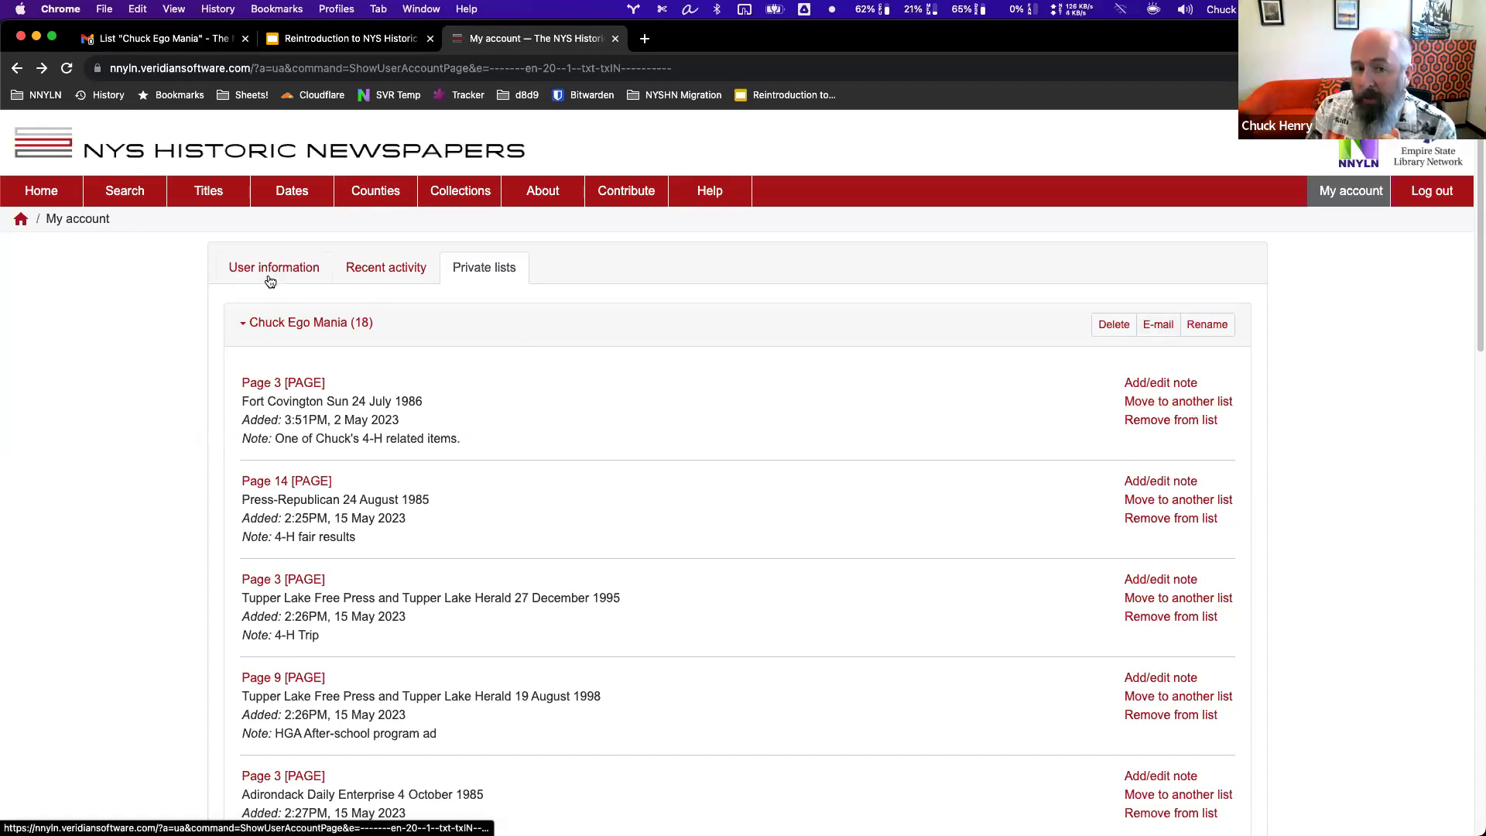
# Go to the home page with the New York State county map.
pyautogui.click(47, 194)
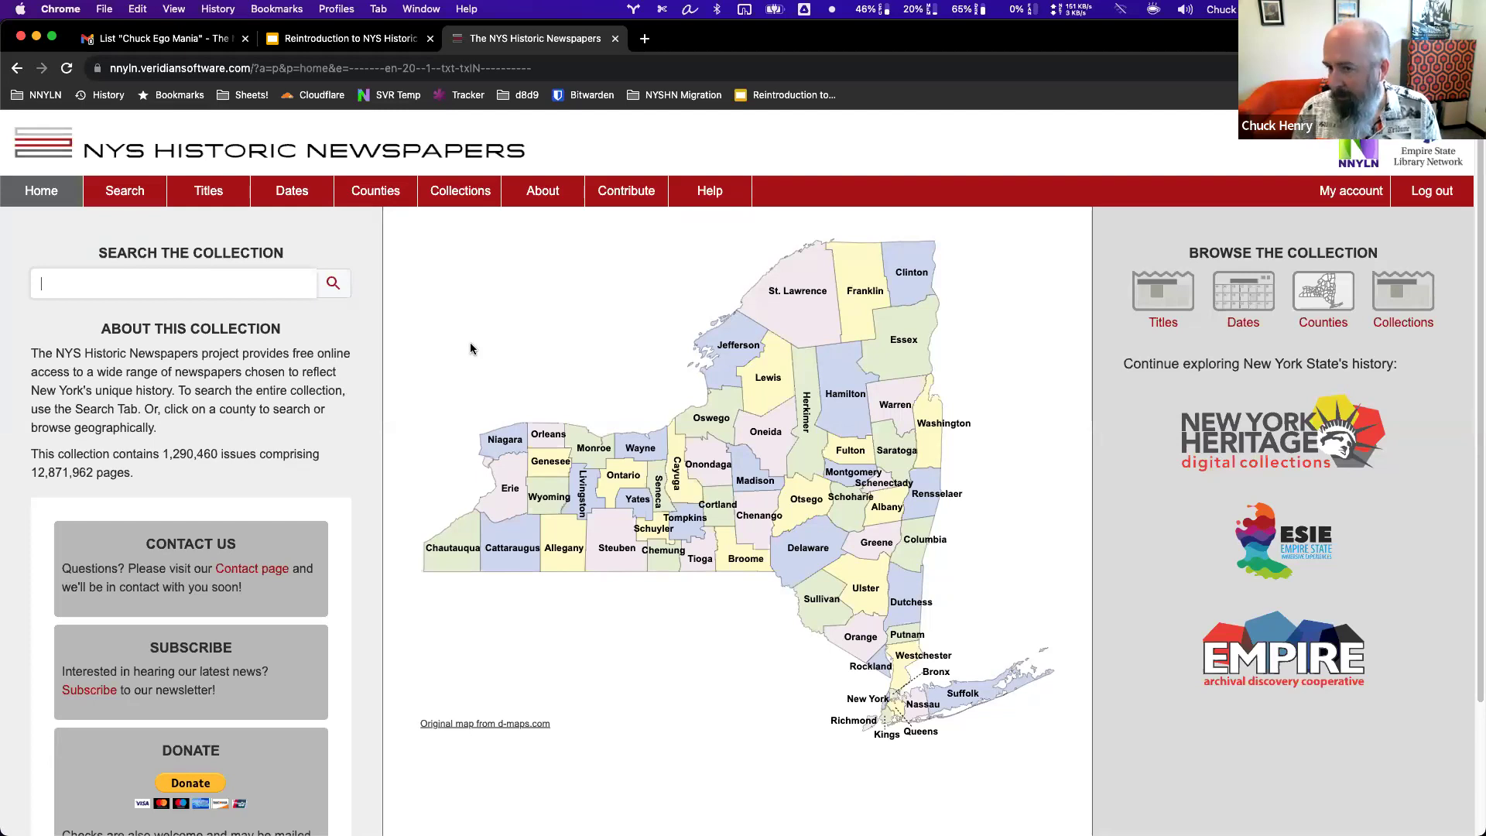
# Read the Help guide's searching sections from simple search to search filters, then return to its top.
pyautogui.click(715, 195)
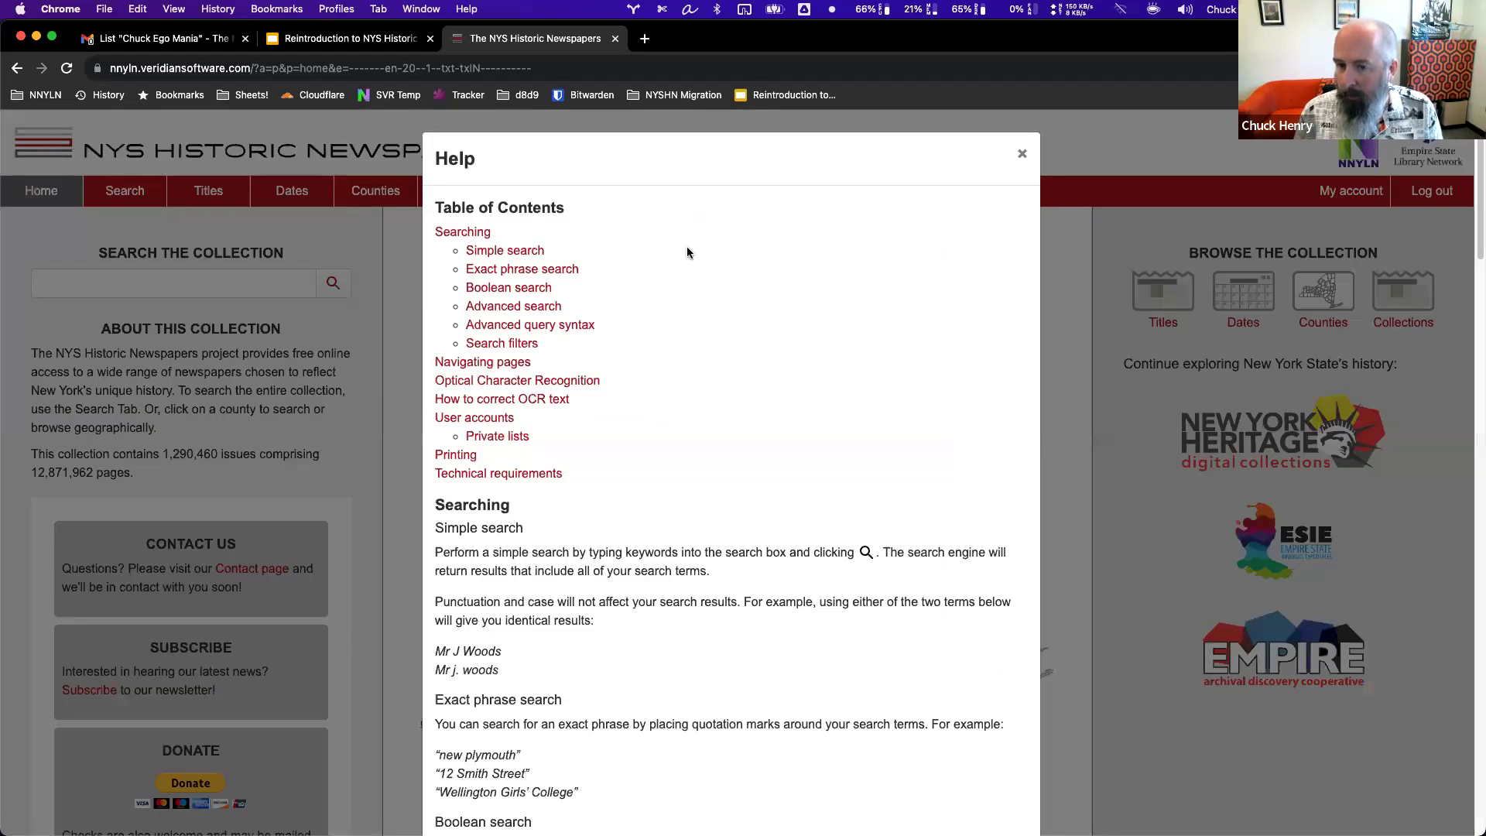
pyautogui.scroll(-5, 735, 453)
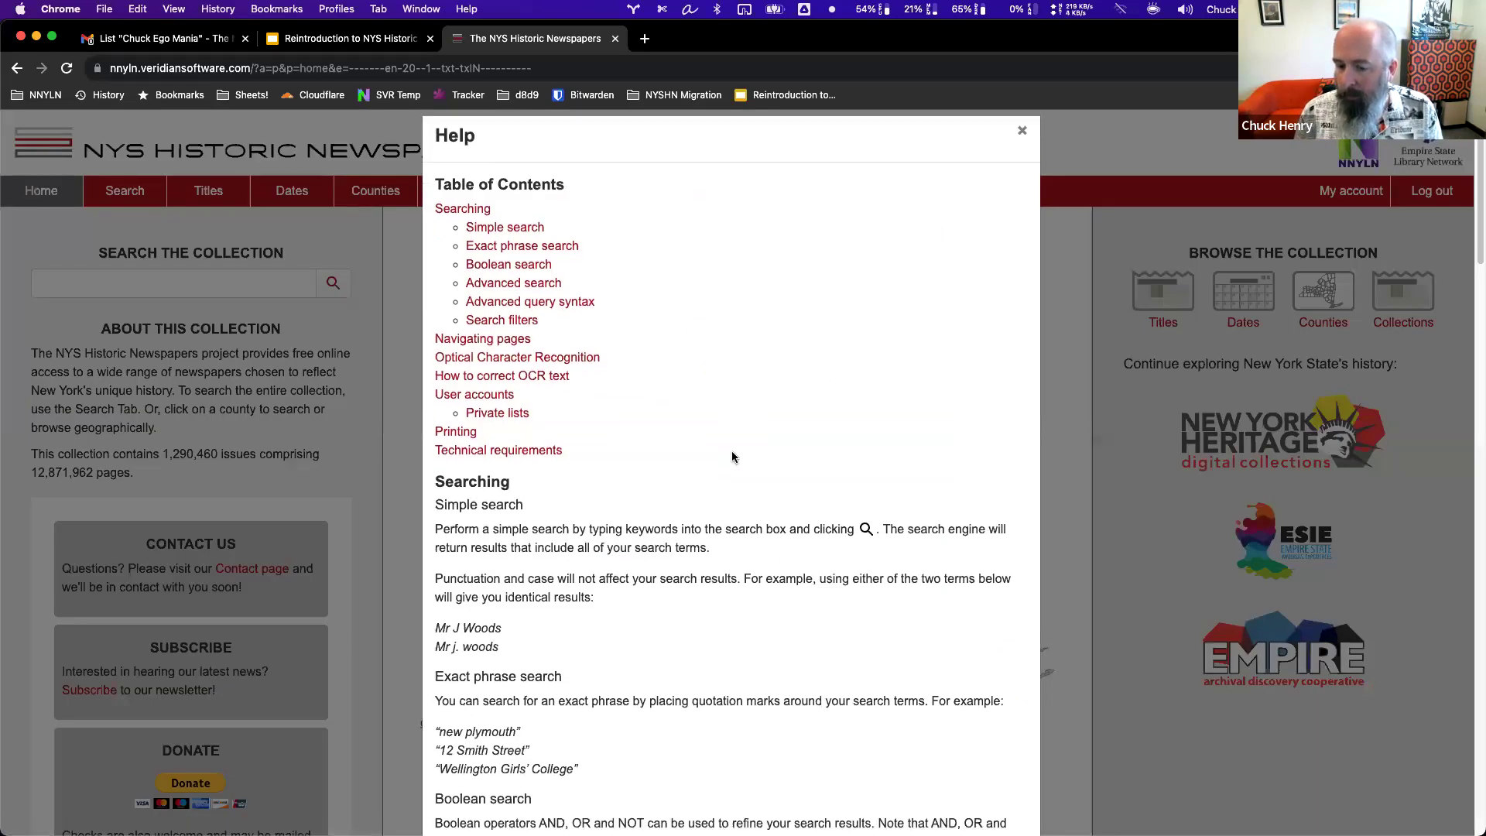
pyautogui.scroll(-4, 715, 470)
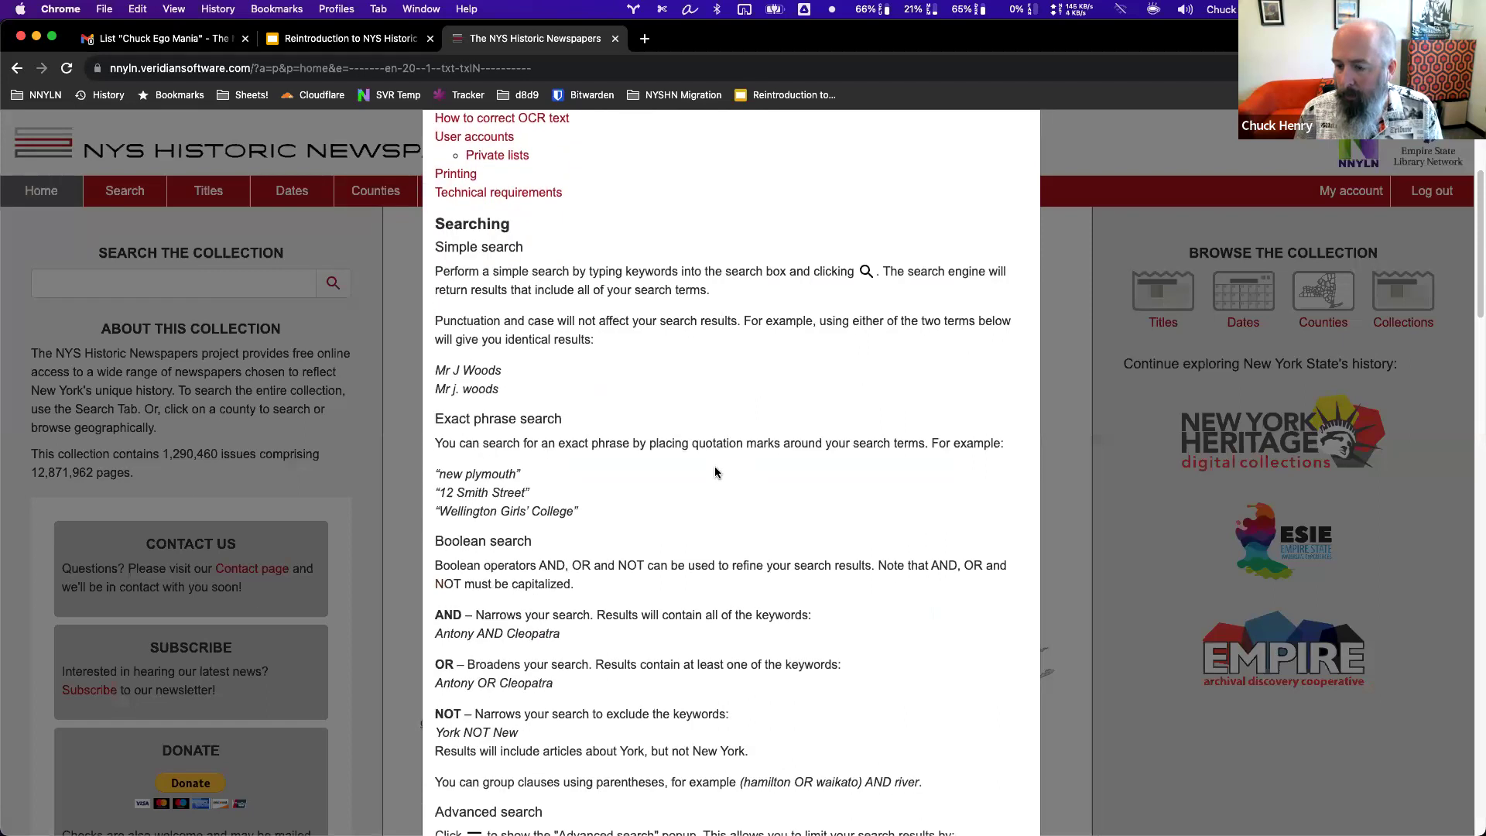
pyautogui.scroll(-10, 715, 472)
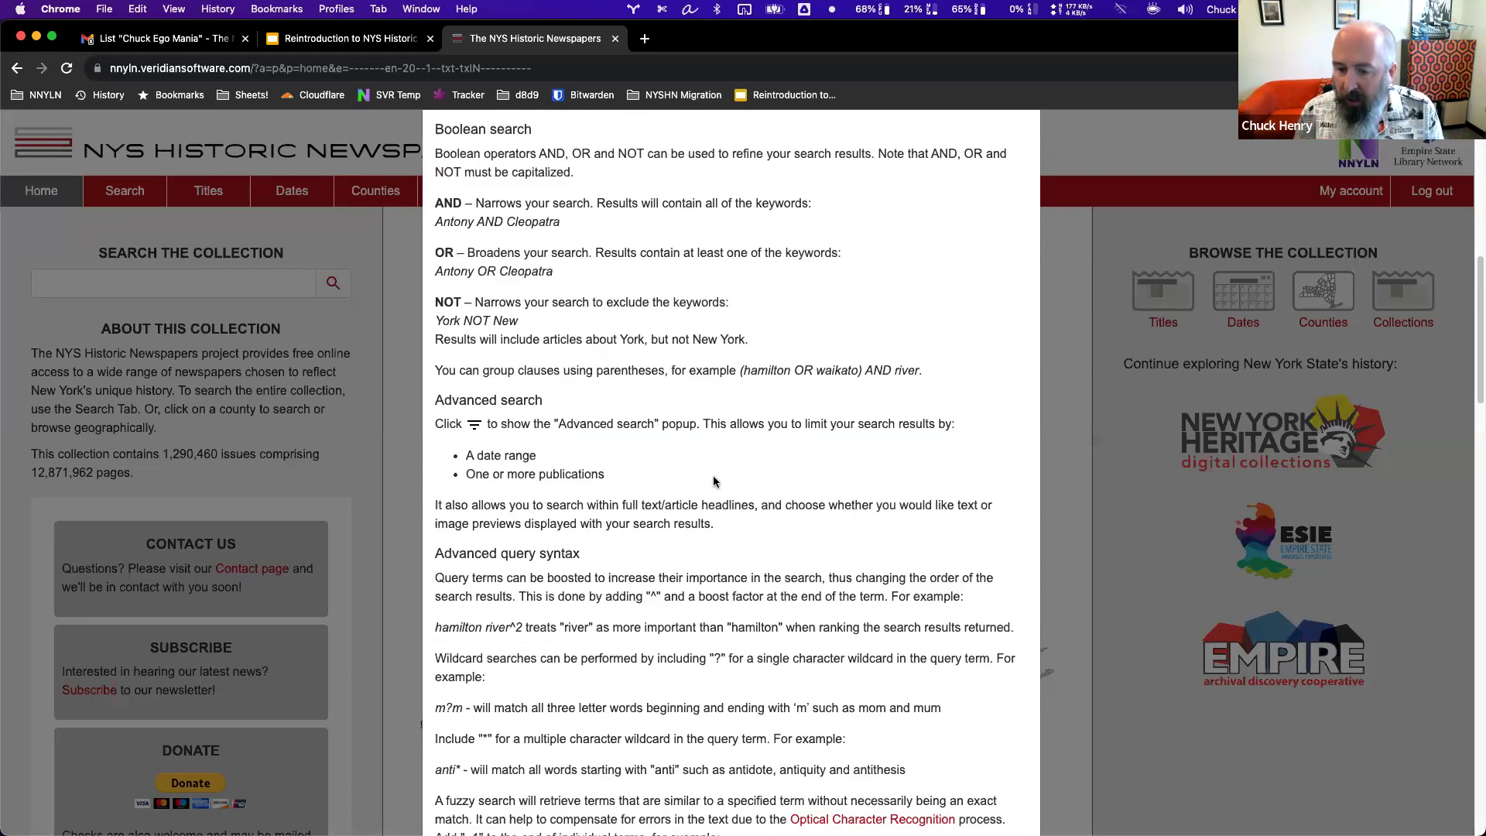
pyautogui.scroll(-4, 714, 481)
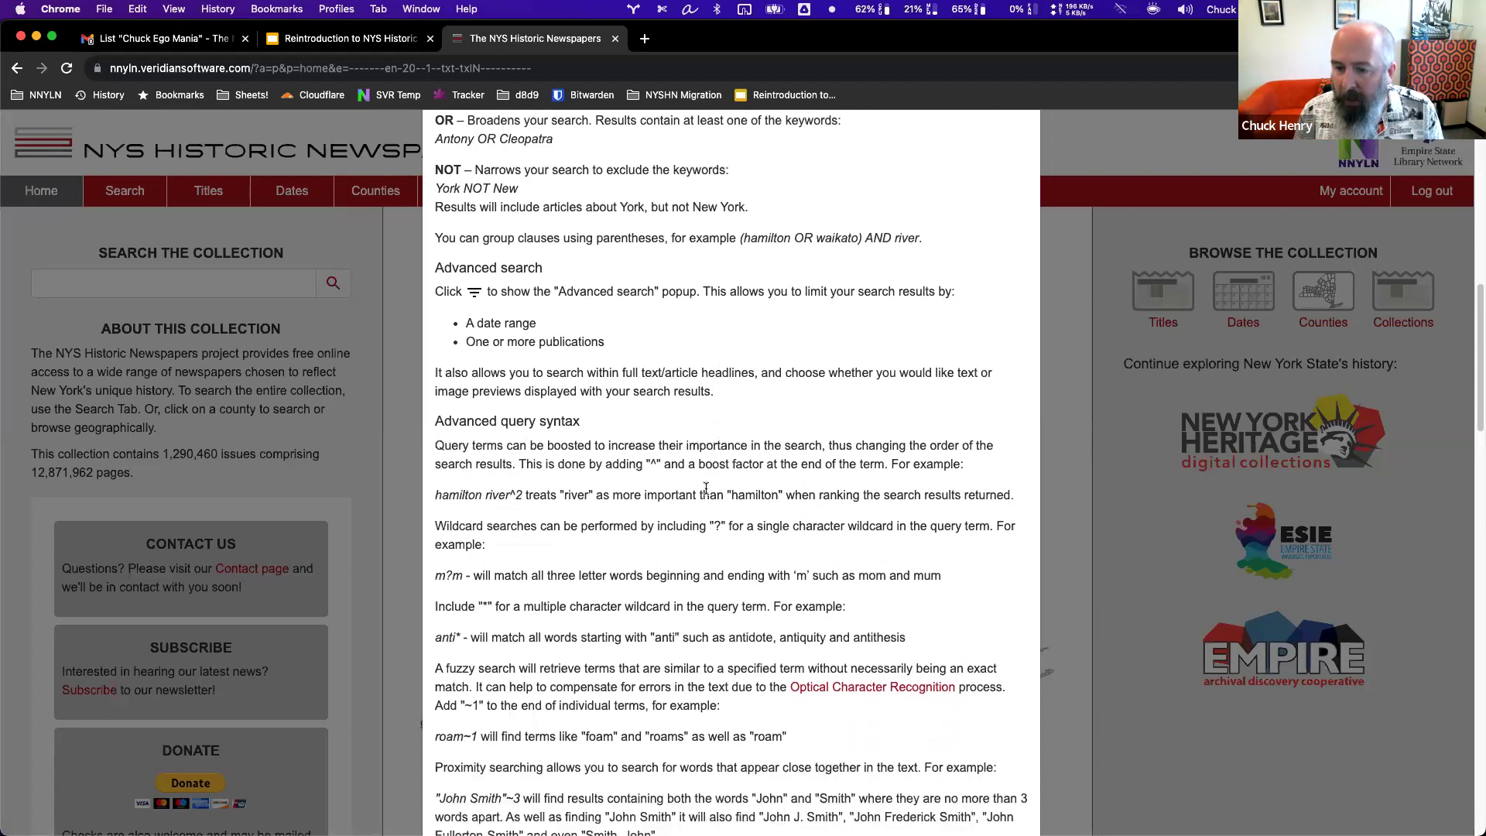
pyautogui.scroll(-2, 712, 484)
pyautogui.scroll(-2, 706, 491)
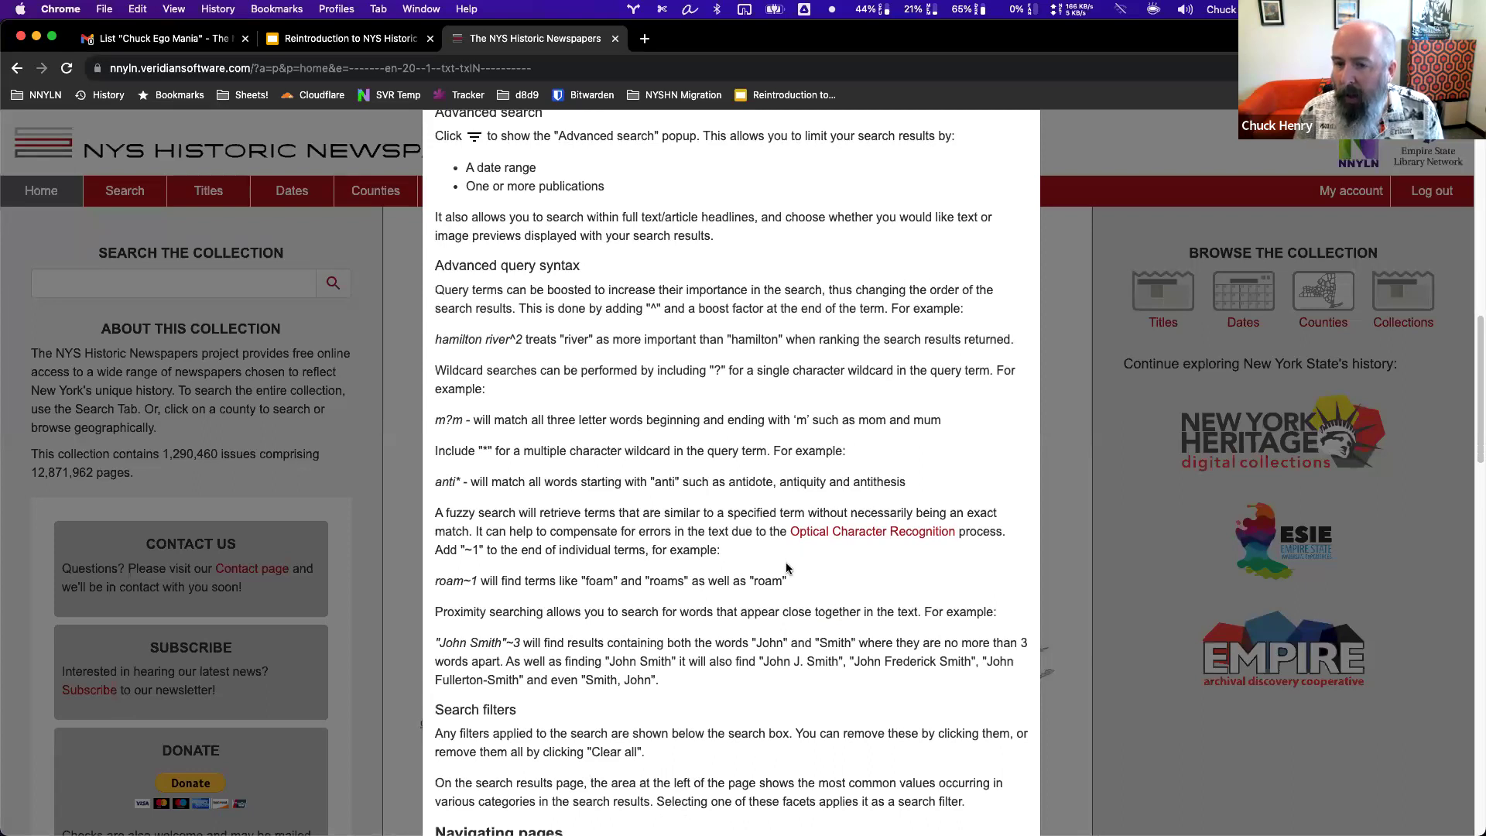
pyautogui.scroll(12, 745, 548)
pyautogui.scroll(6, 745, 548)
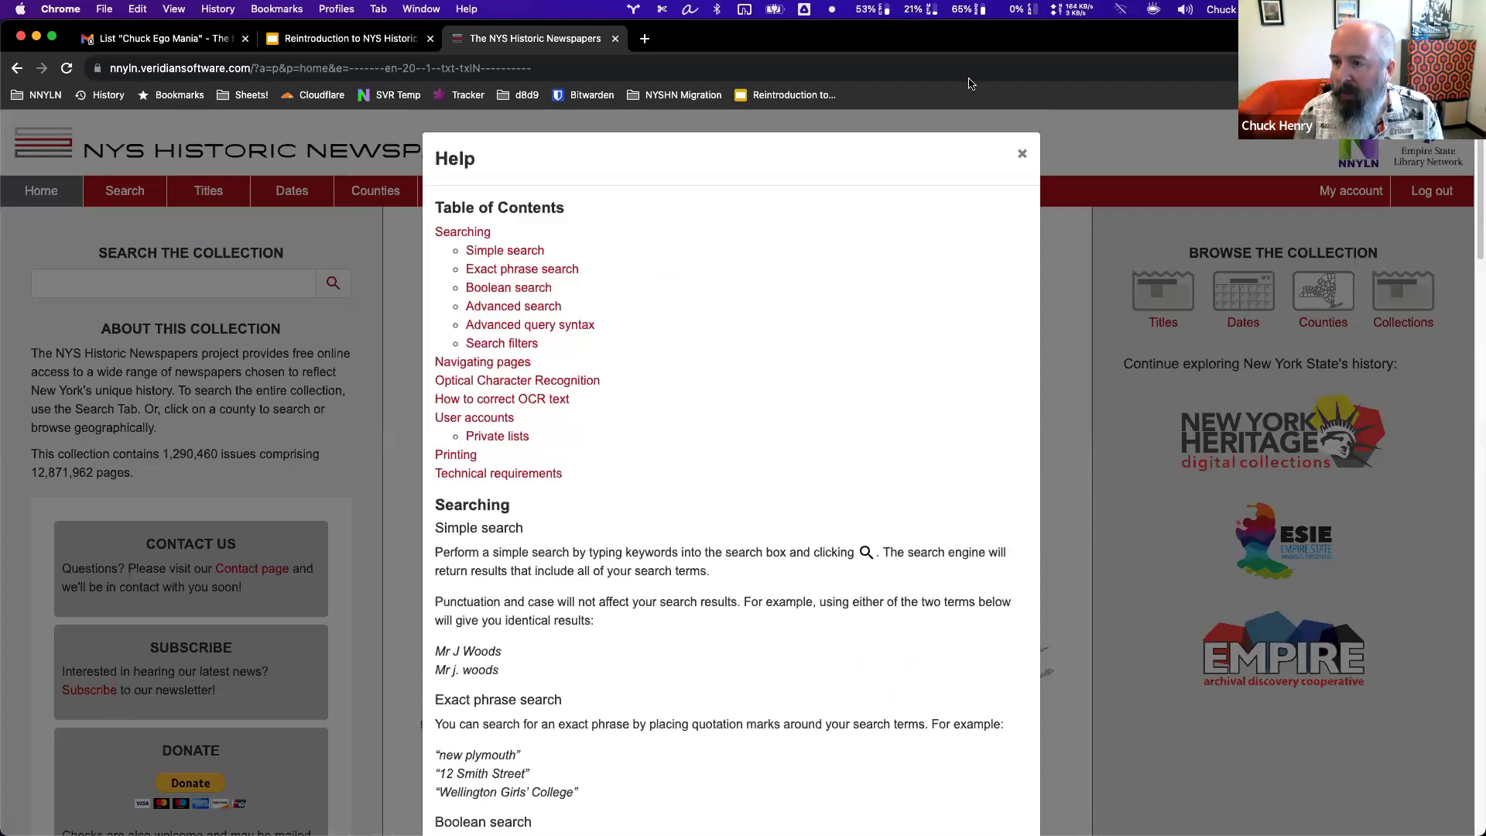
# Close Help and search the collection for the misspelled phrase "fordd".
pyautogui.click(1017, 154)
pyautogui.click(248, 292)
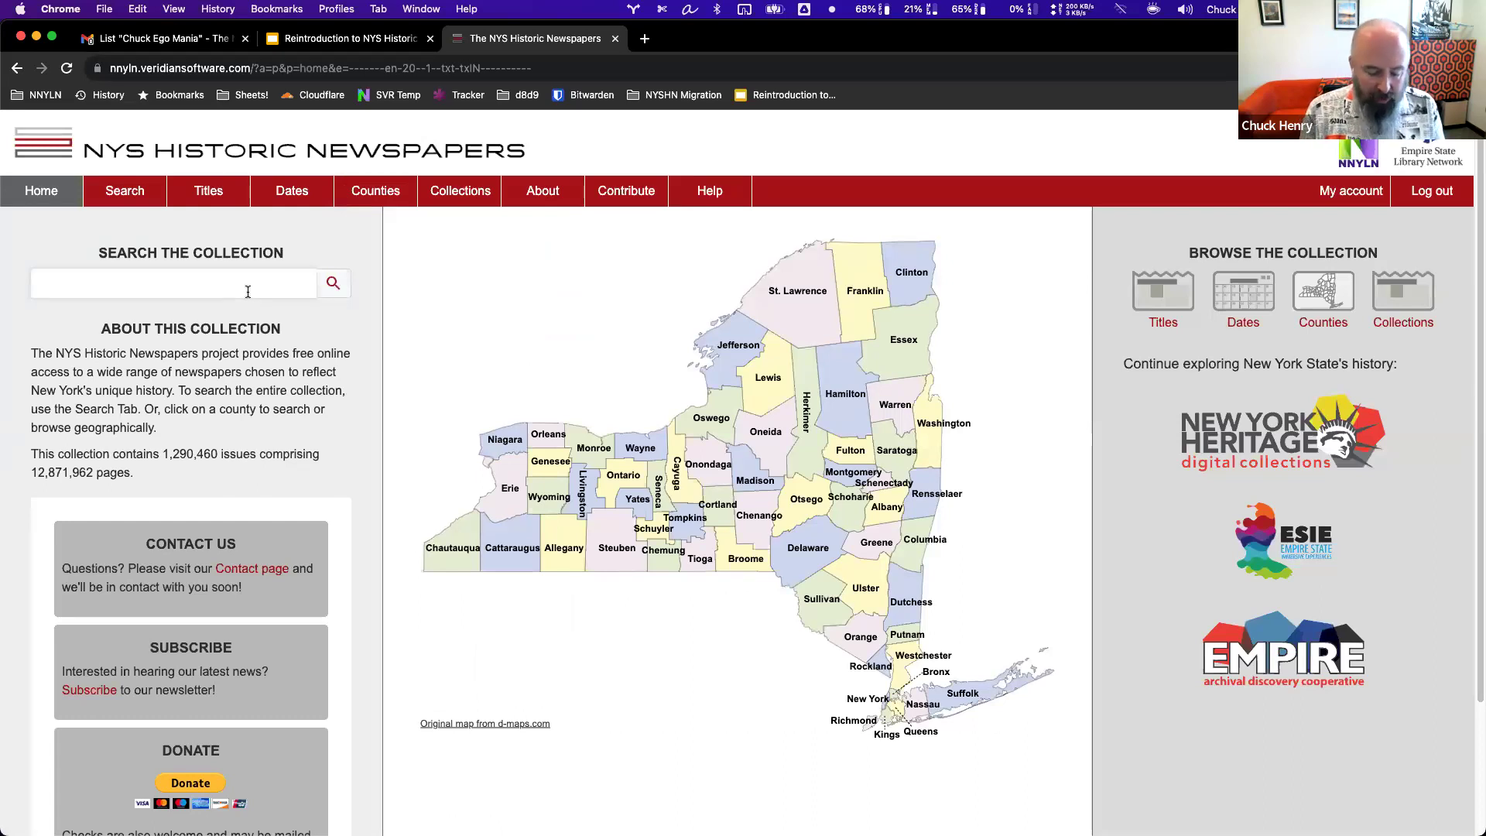
pyautogui.write('"fordd"')
pyautogui.press('Return')
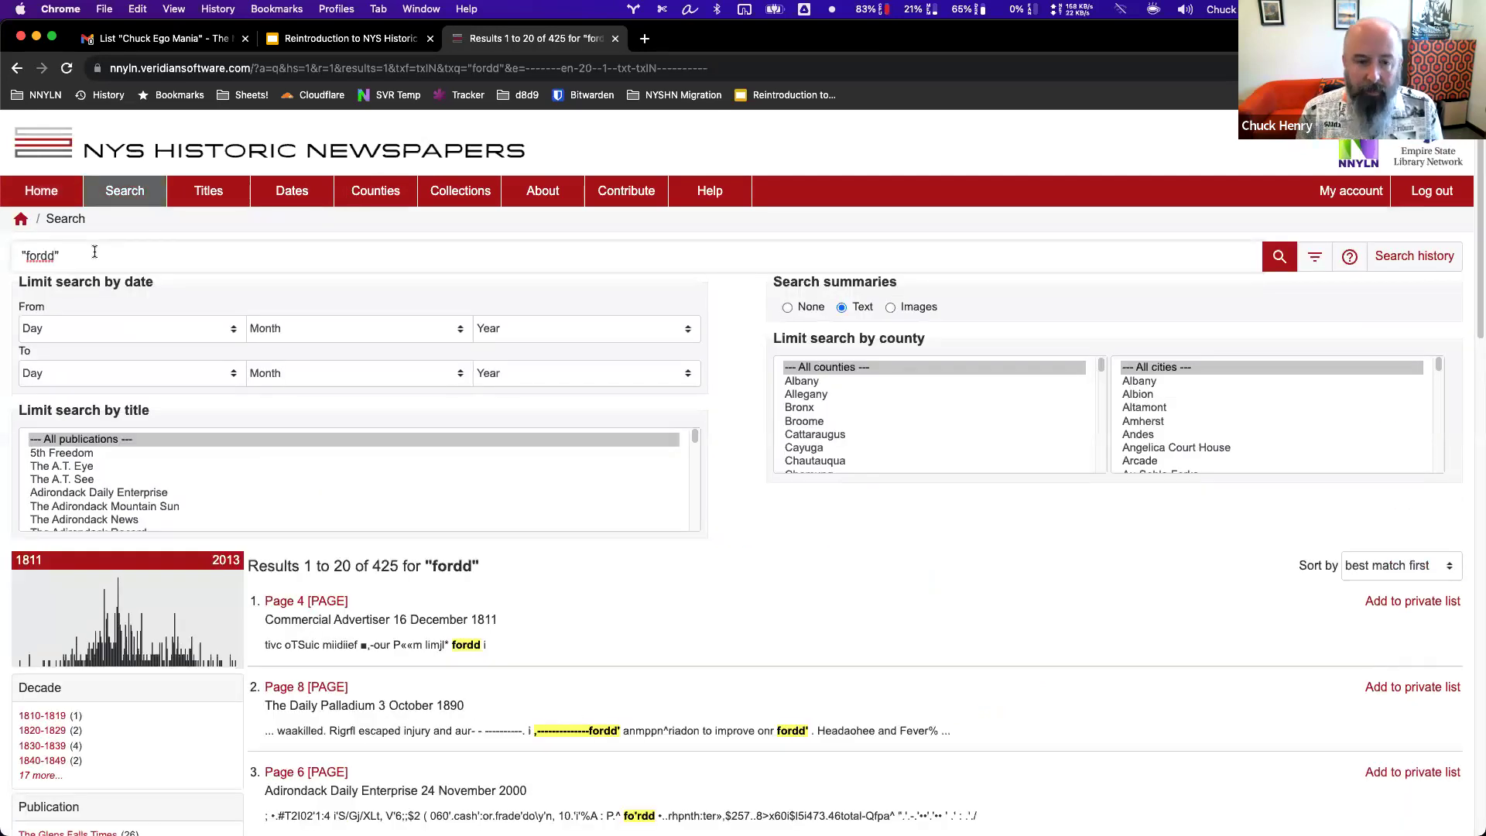
# Correct the search to "ford", review its results, and go back home.
pyautogui.press('BackSpace')
pyautogui.press('Return')
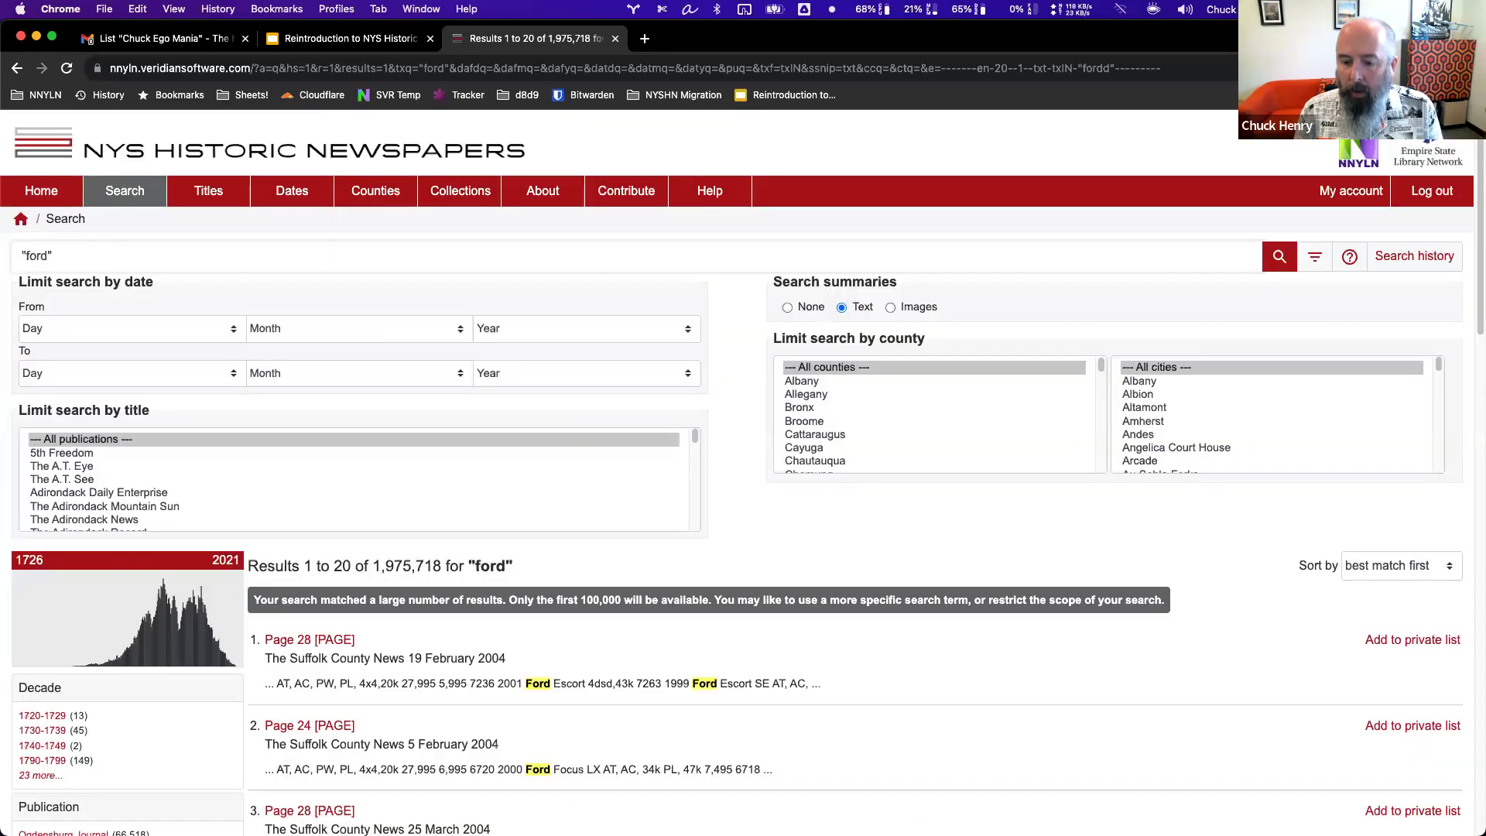
pyautogui.scroll(-3, 590, 687)
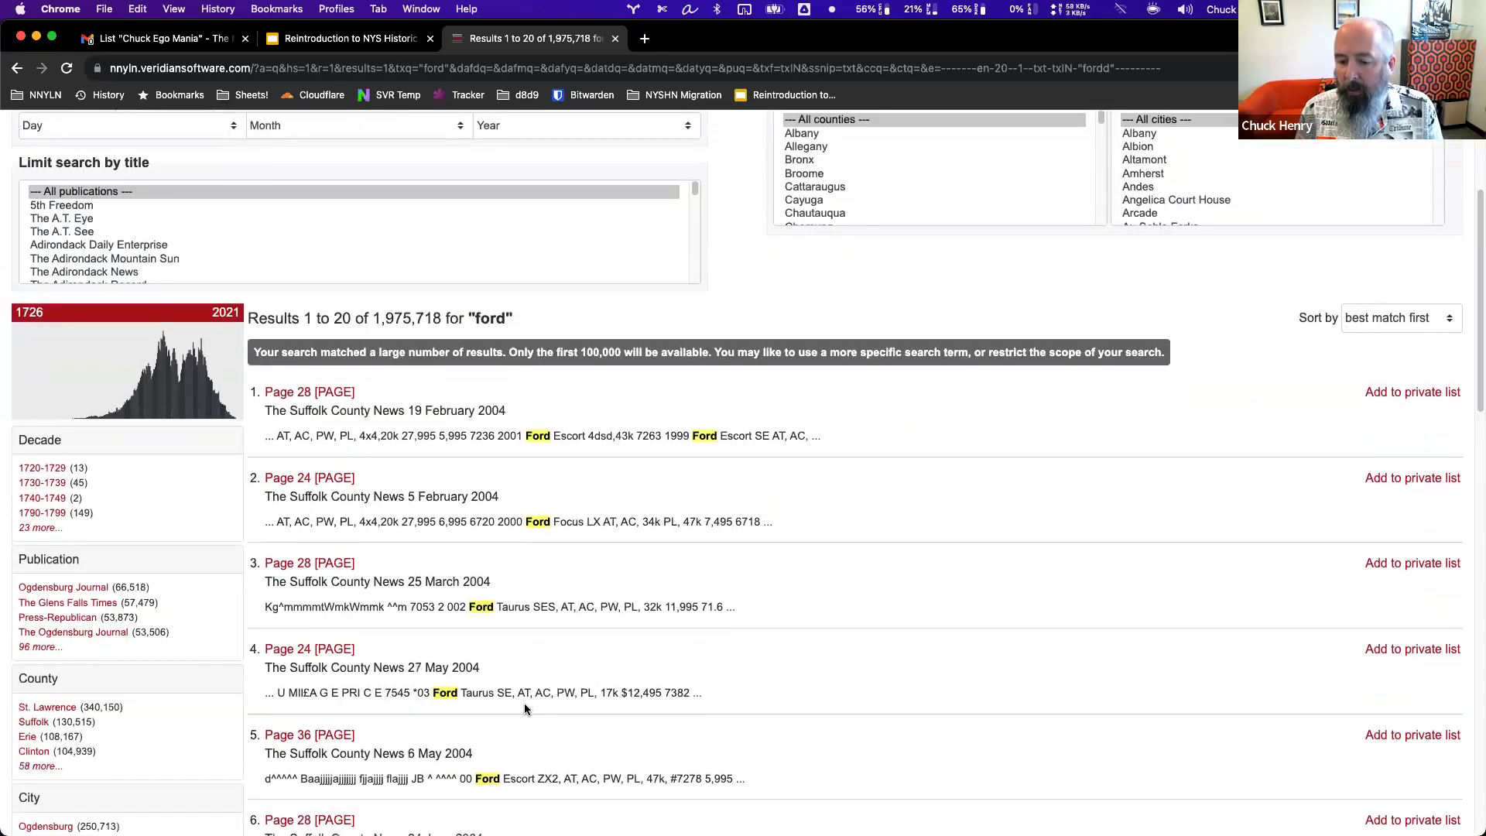
pyautogui.scroll(-2, 523, 703)
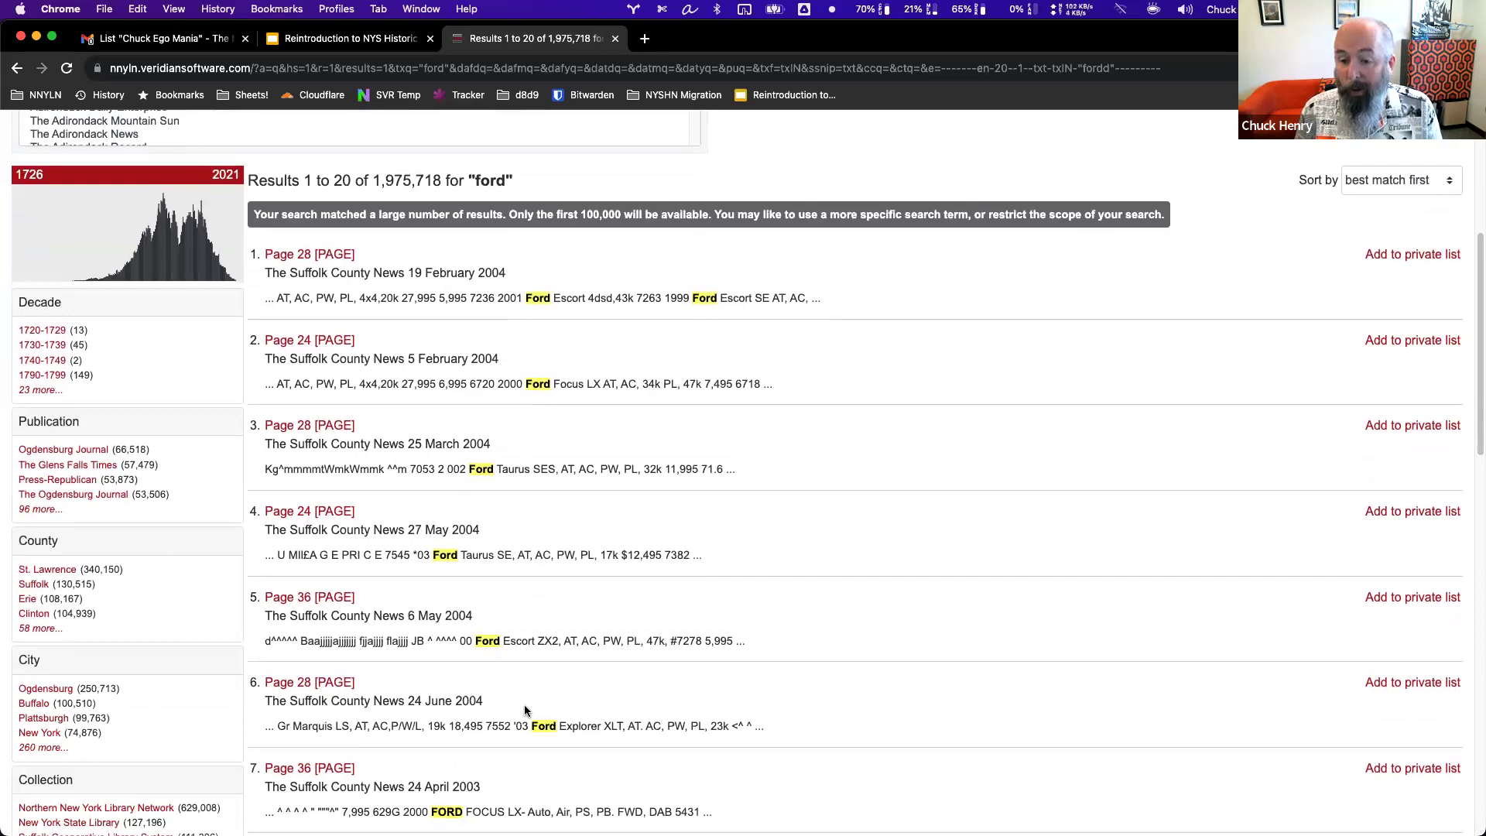
pyautogui.scroll(5, 525, 709)
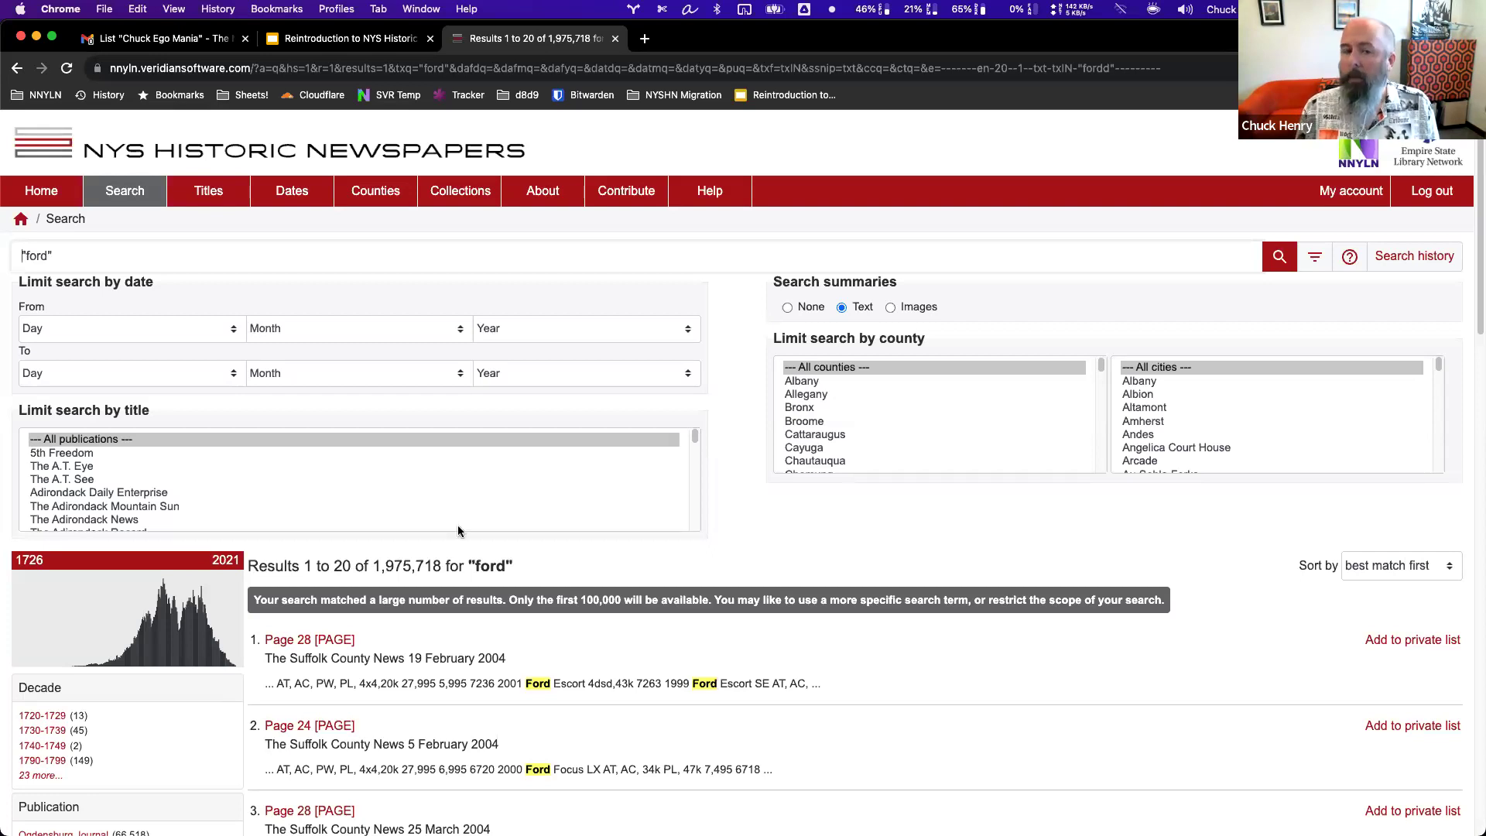
pyautogui.click(42, 192)
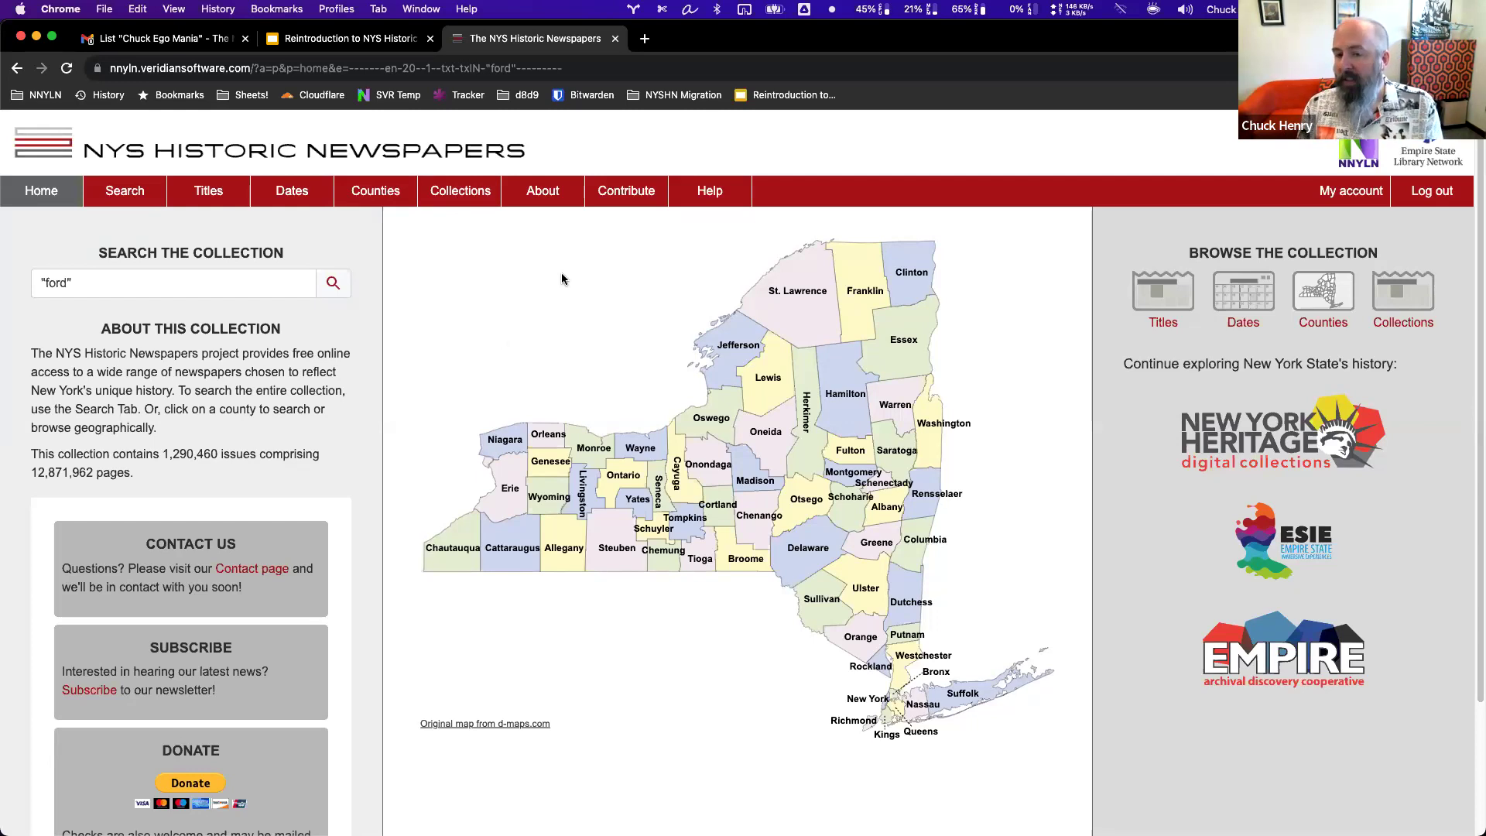
# View the Adirondack Experience collection's publications via Collections, then return to the home page.
pyautogui.click(461, 195)
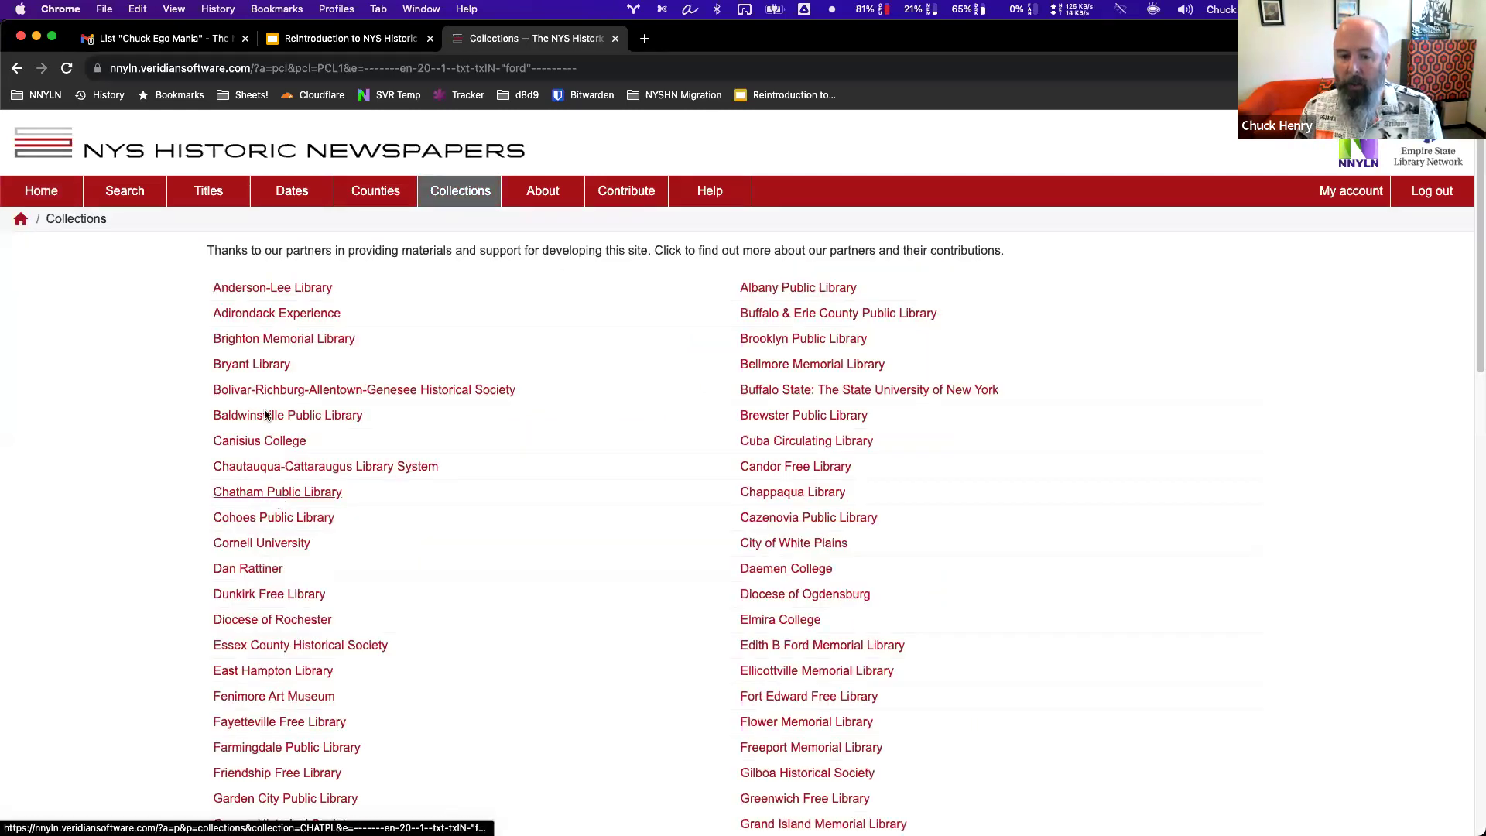
pyautogui.click(286, 314)
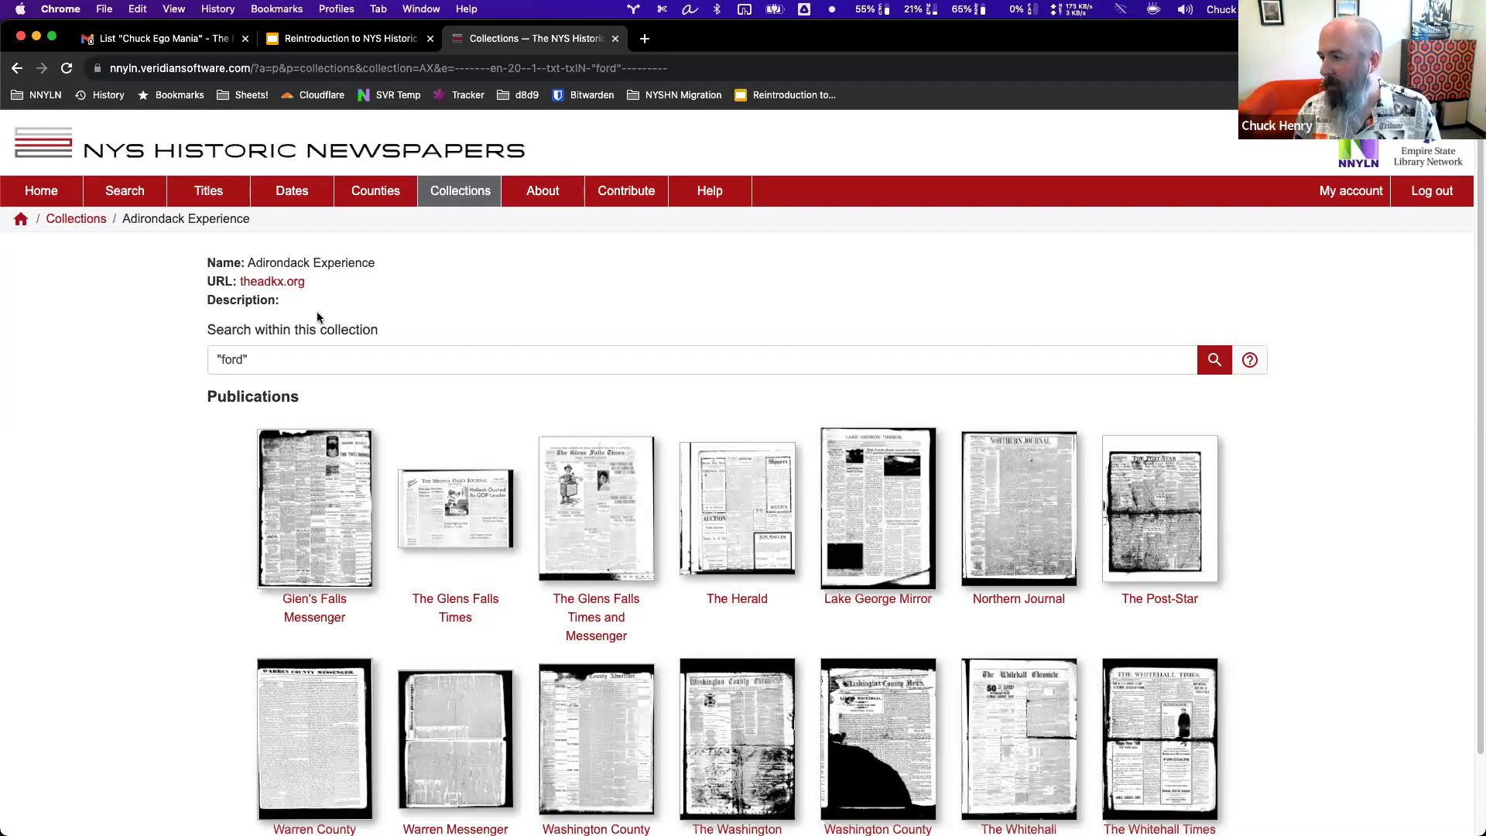
pyautogui.click(46, 197)
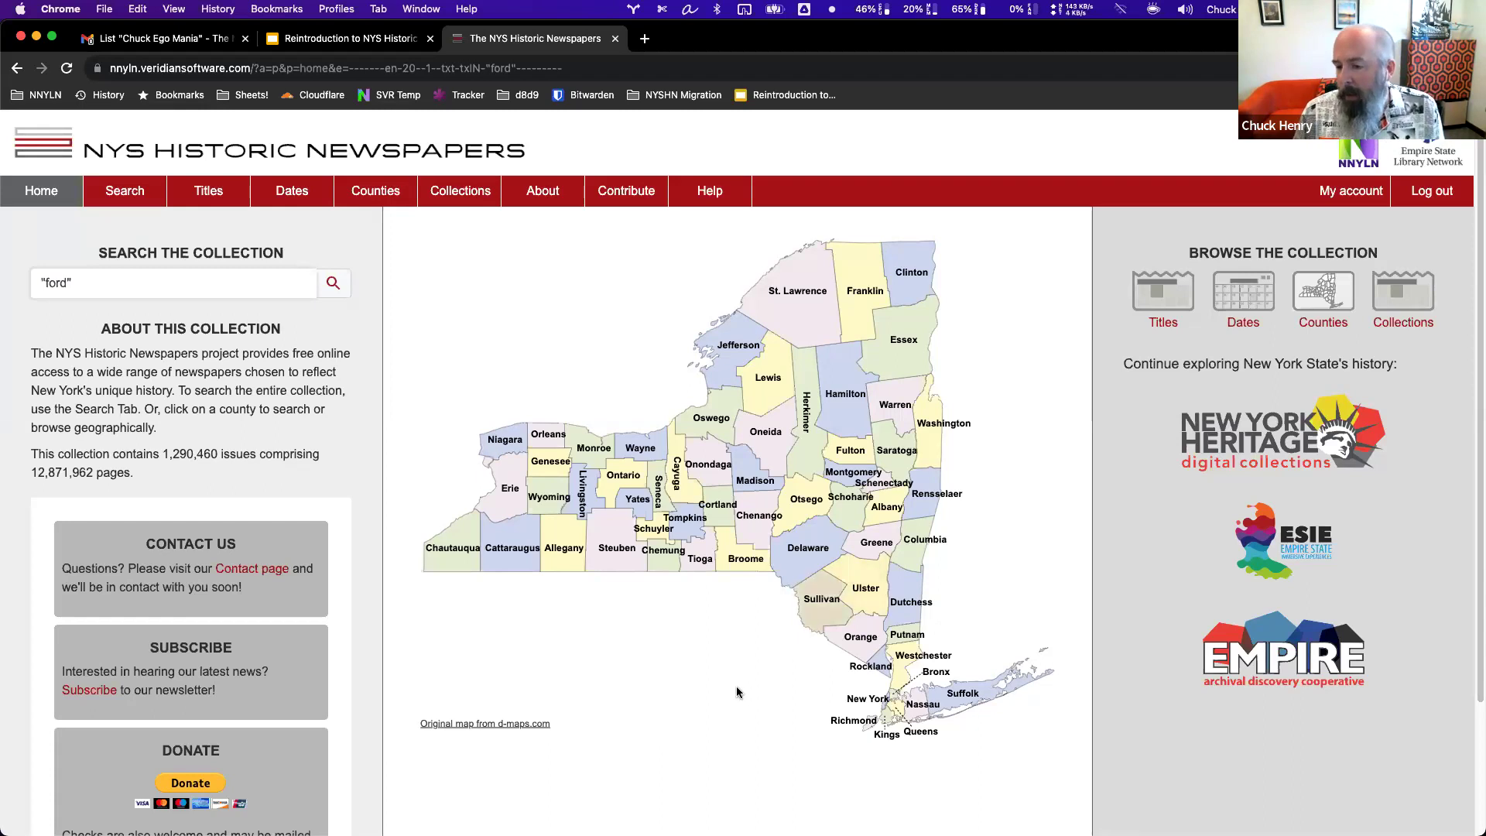
pyautogui.click(716, 463)
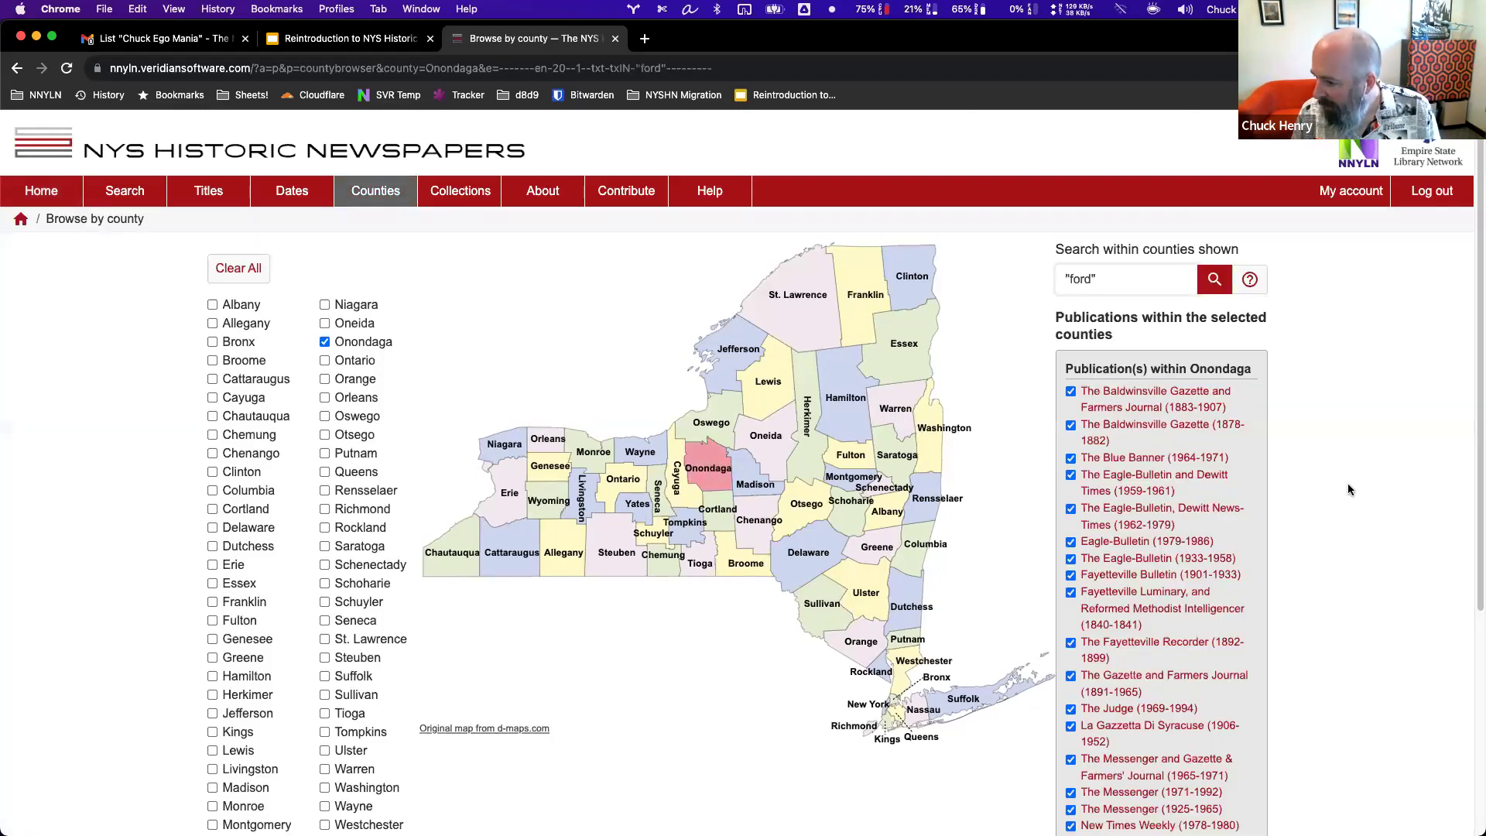
pyautogui.scroll(-4, 1348, 488)
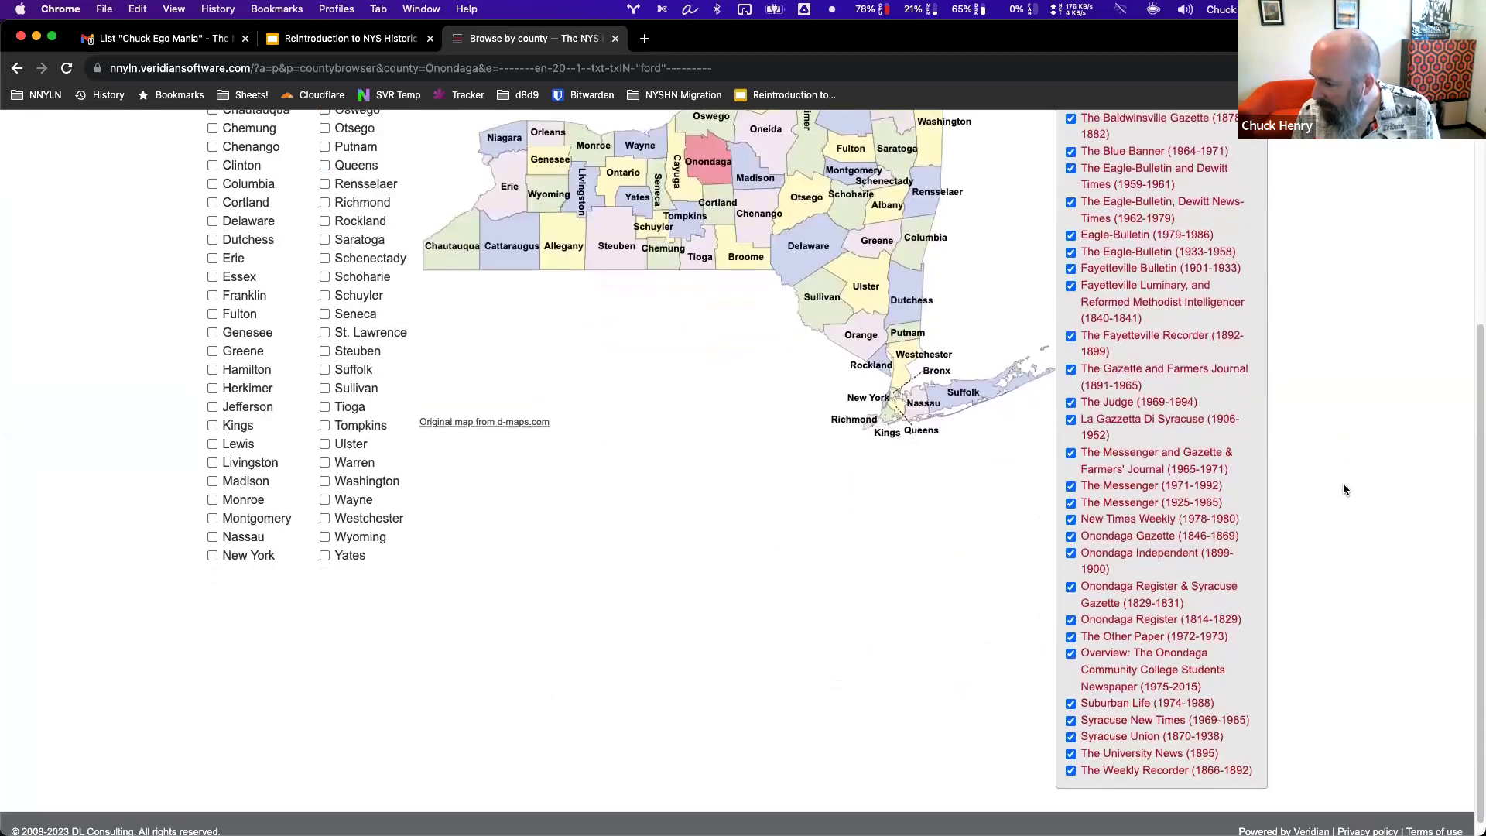
pyautogui.scroll(2, 1343, 483)
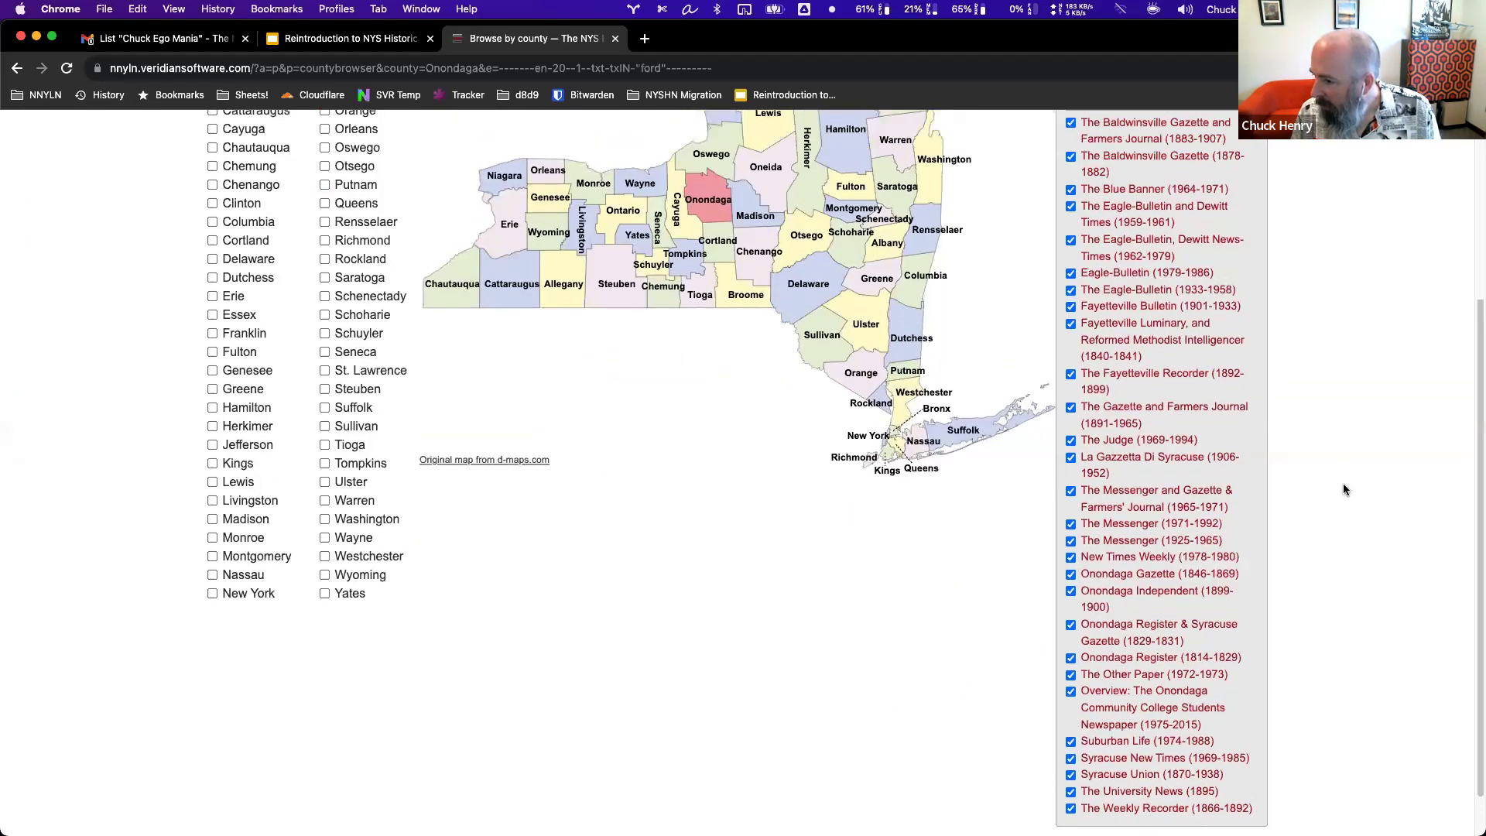
pyautogui.scroll(2, 1343, 483)
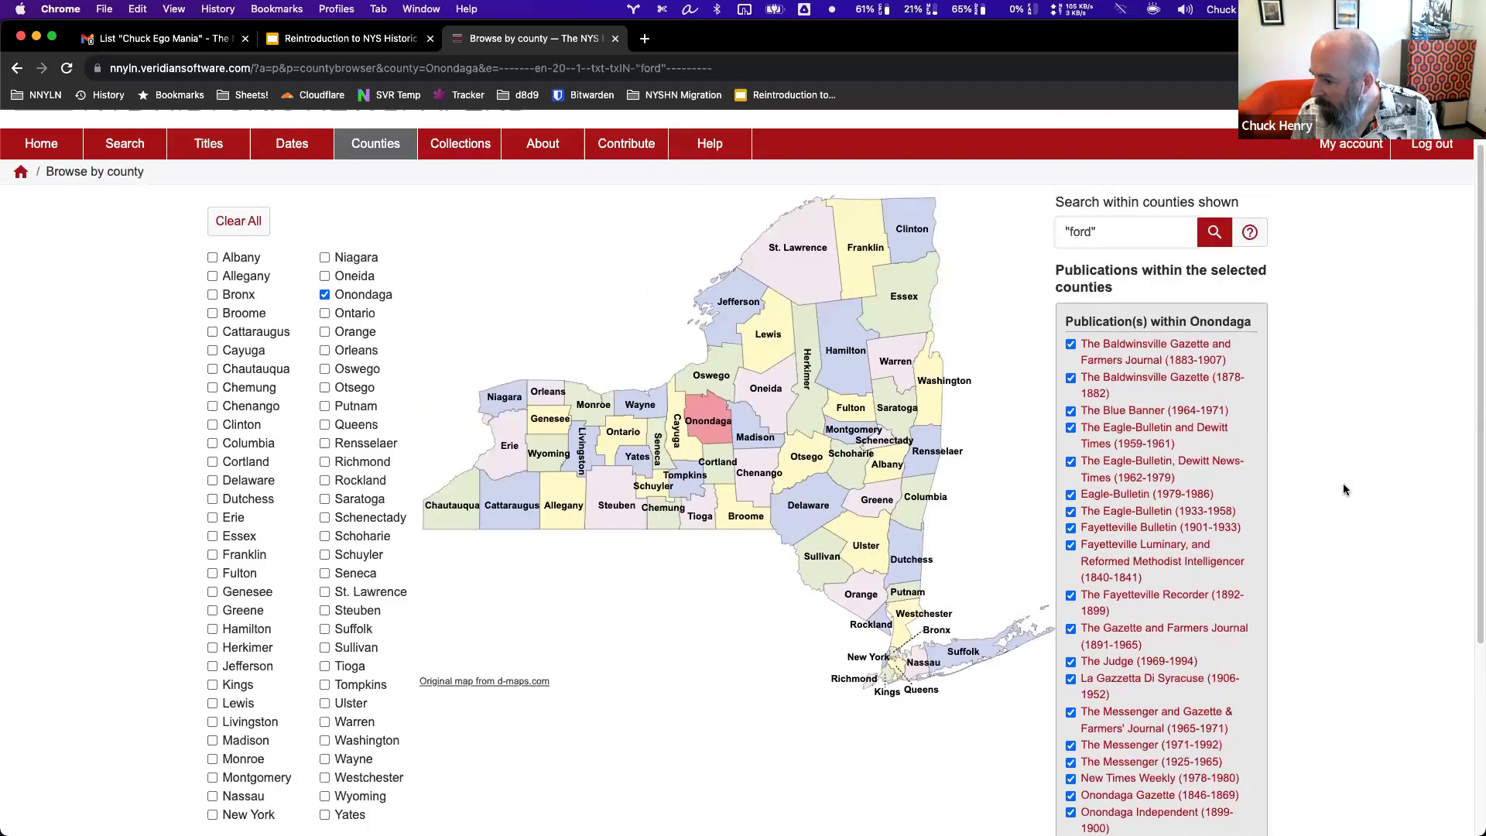
pyautogui.click(34, 195)
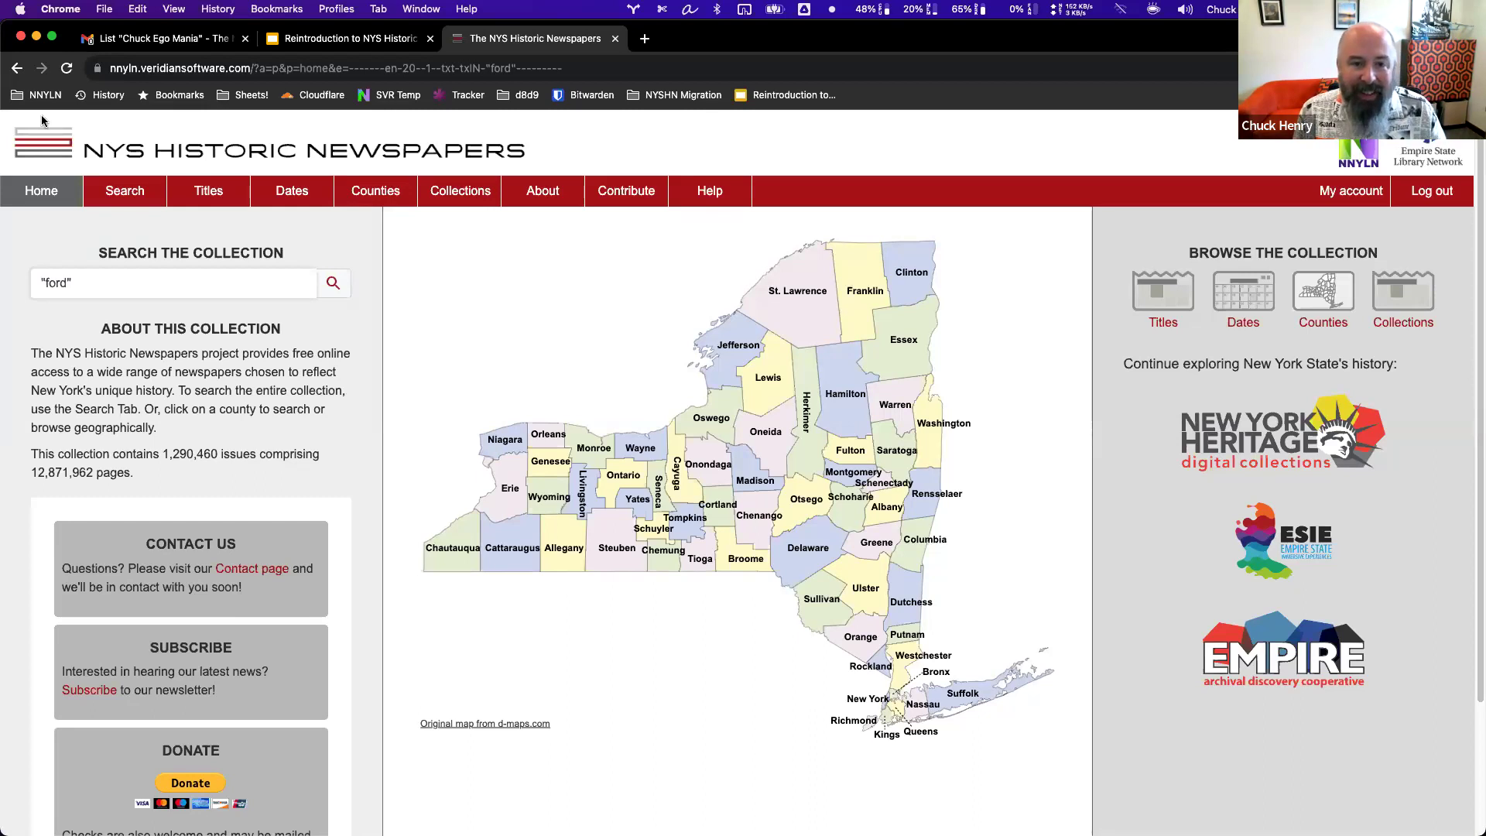
pyautogui.click(45, 151)
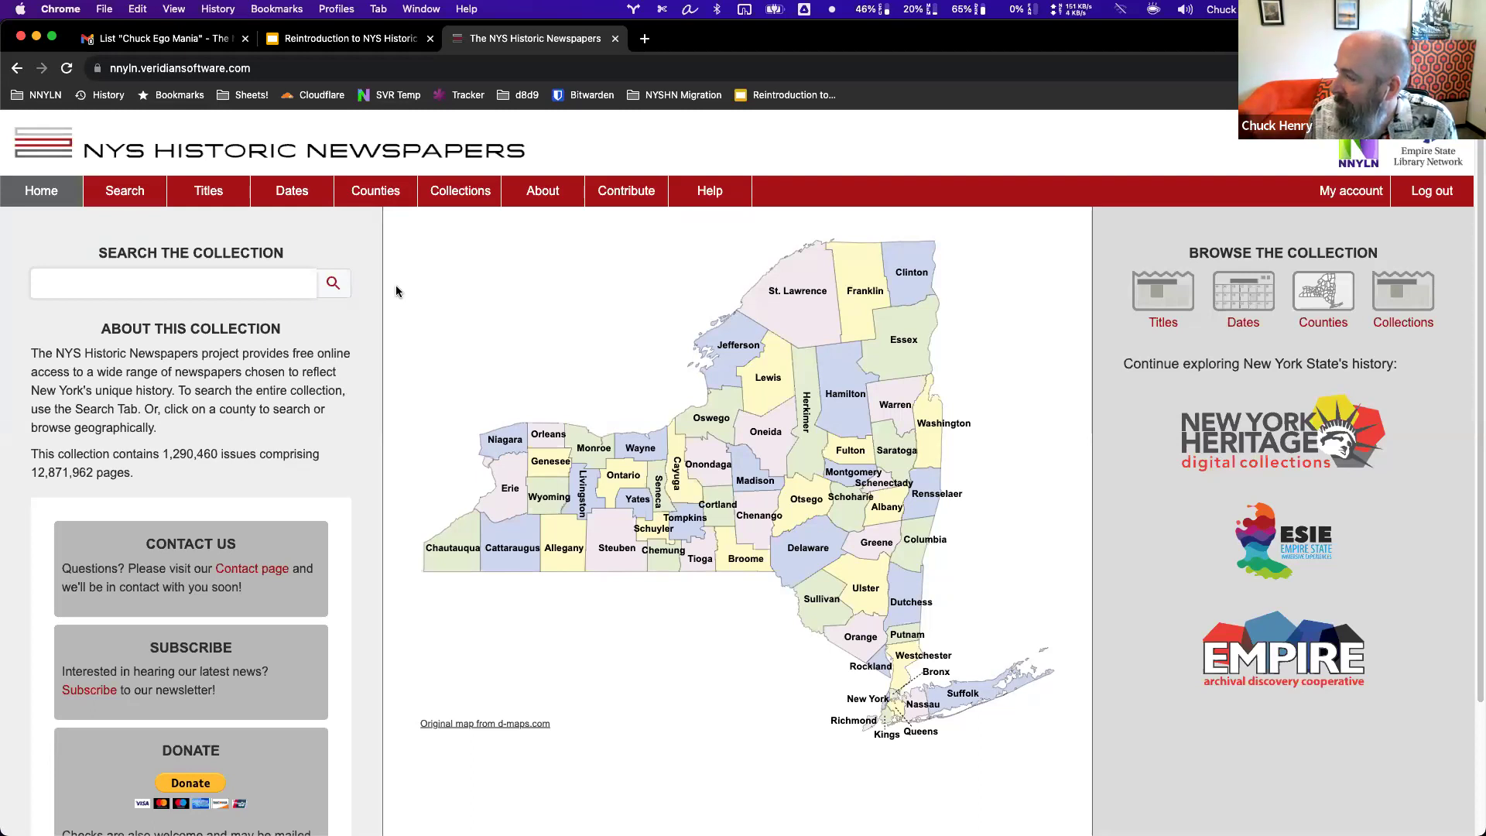
pyautogui.click(544, 196)
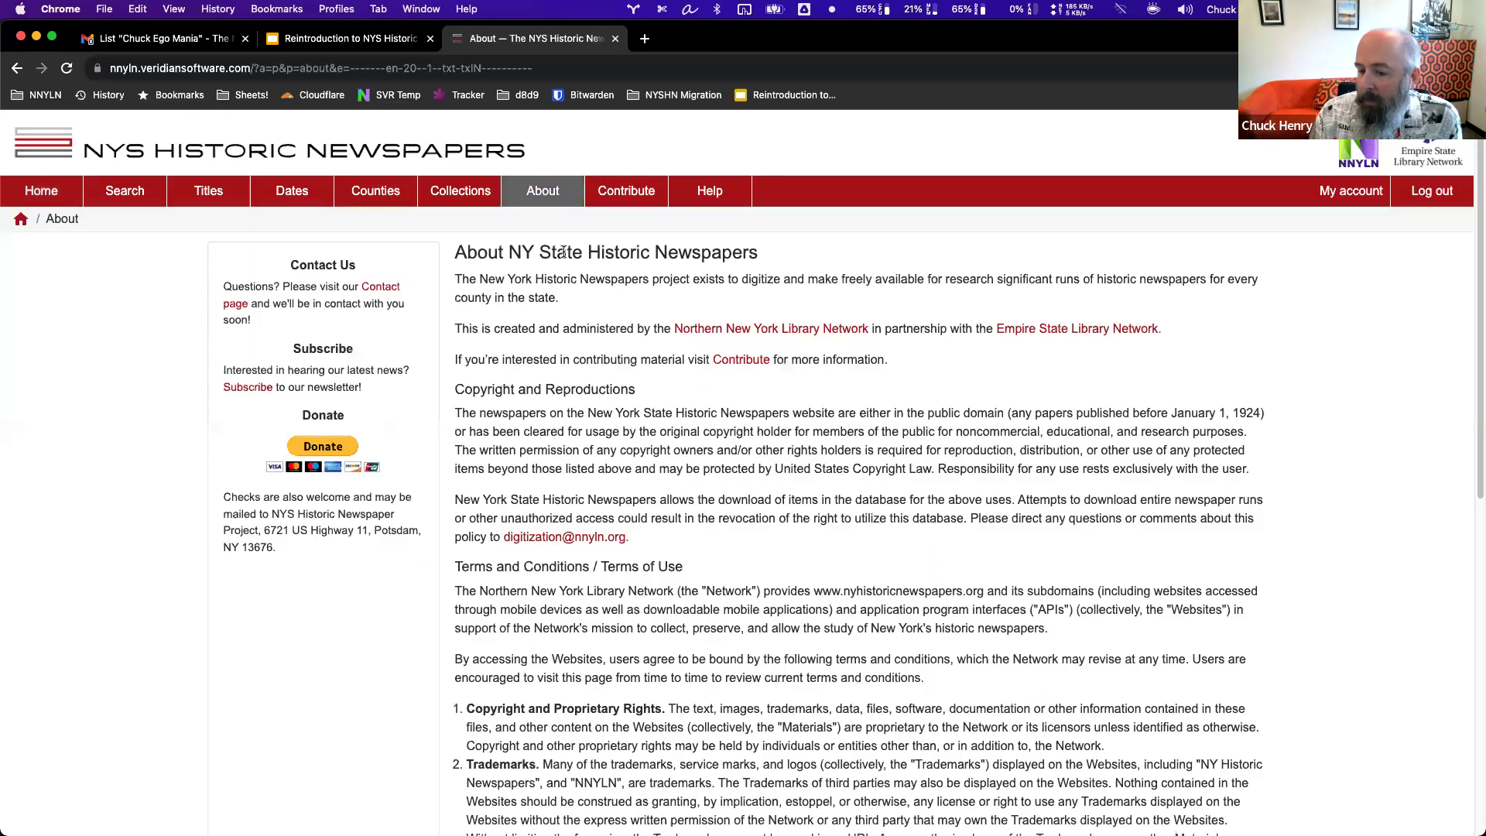
pyautogui.scroll(-8, 639, 561)
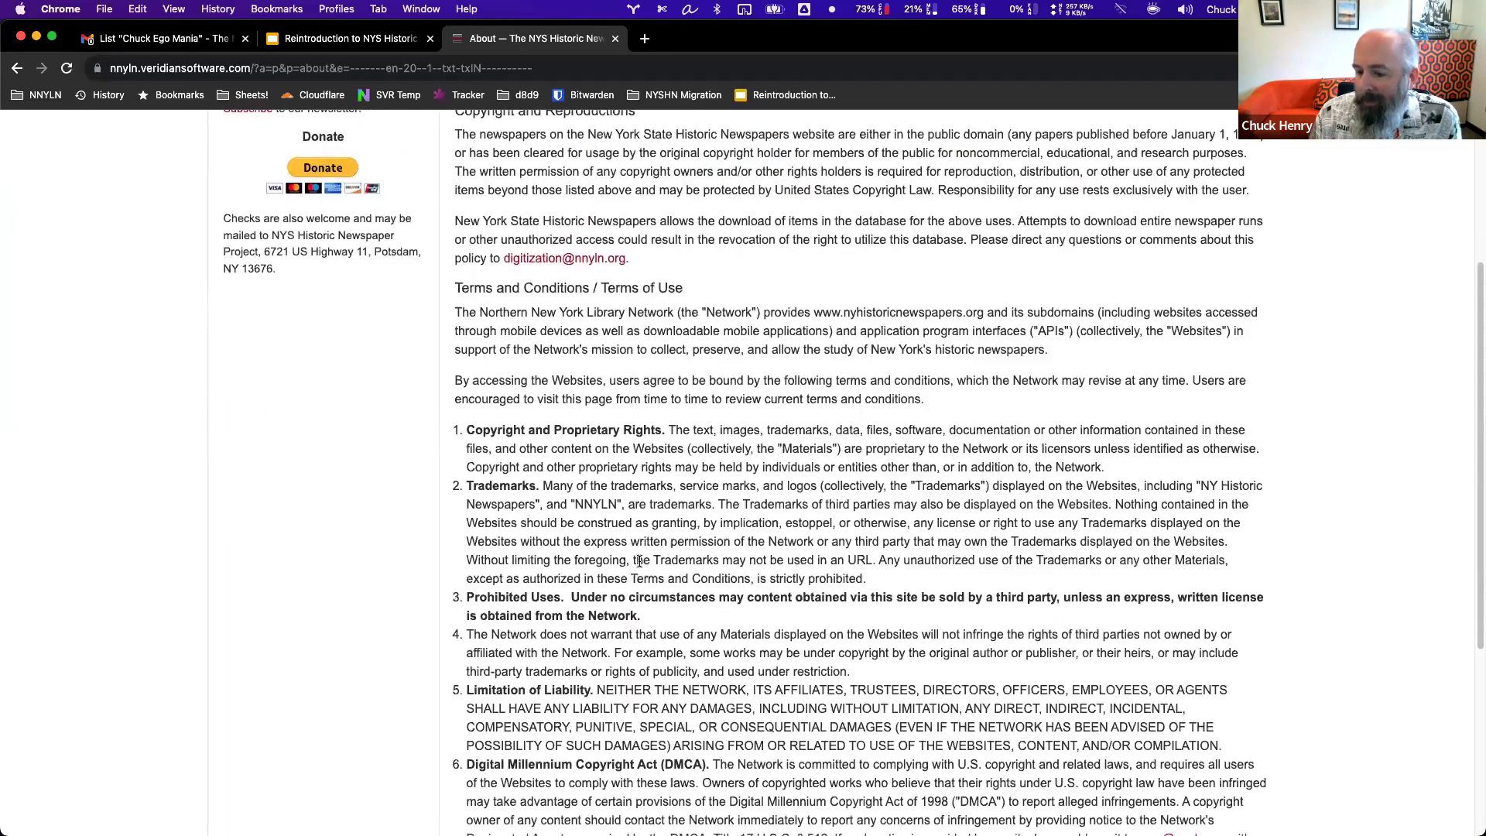
pyautogui.scroll(3, 639, 560)
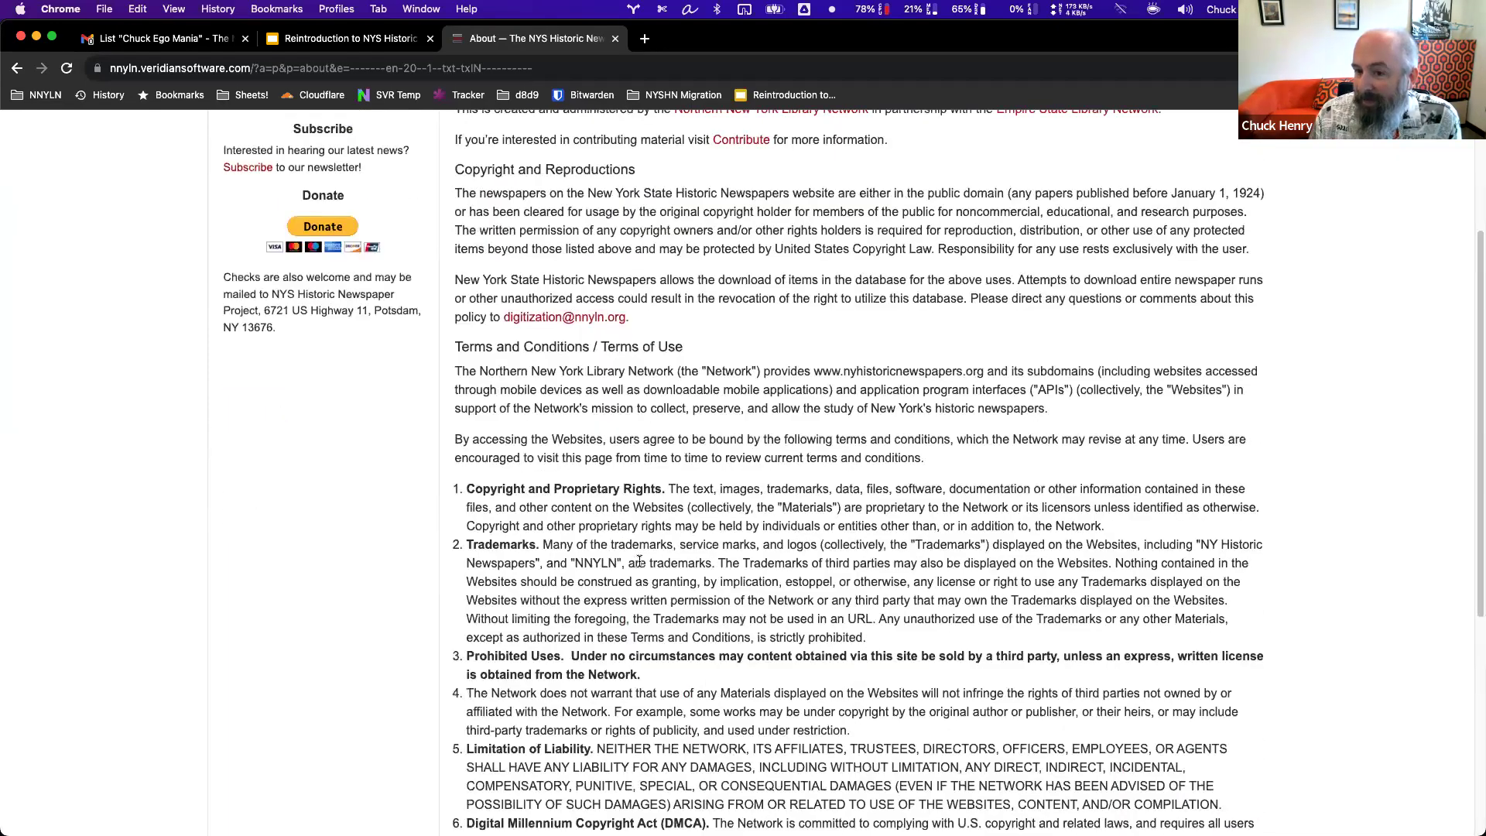
pyautogui.scroll(-2, 640, 560)
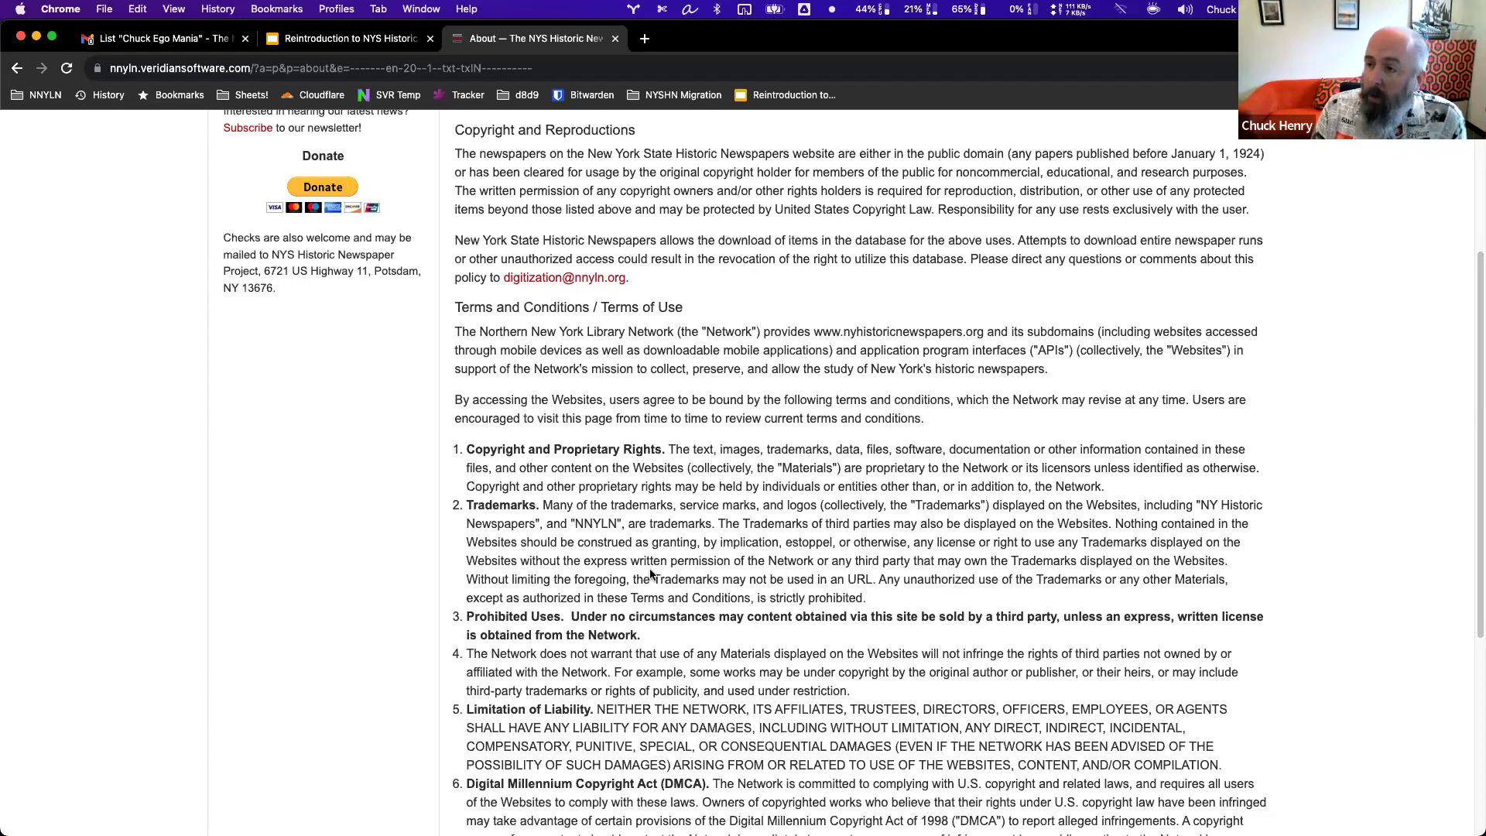
pyautogui.scroll(4, 667, 503)
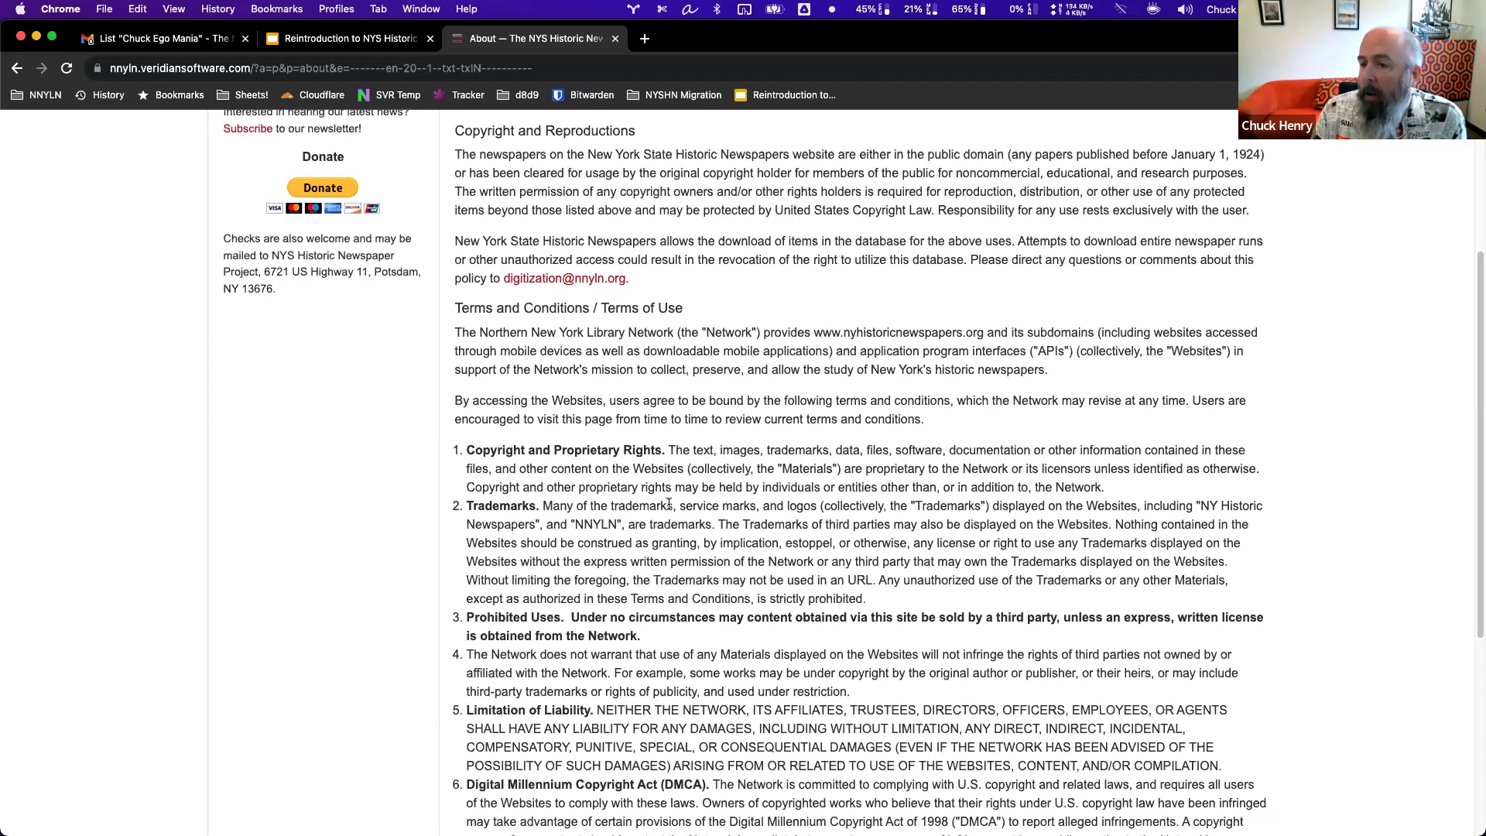
pyautogui.click(41, 196)
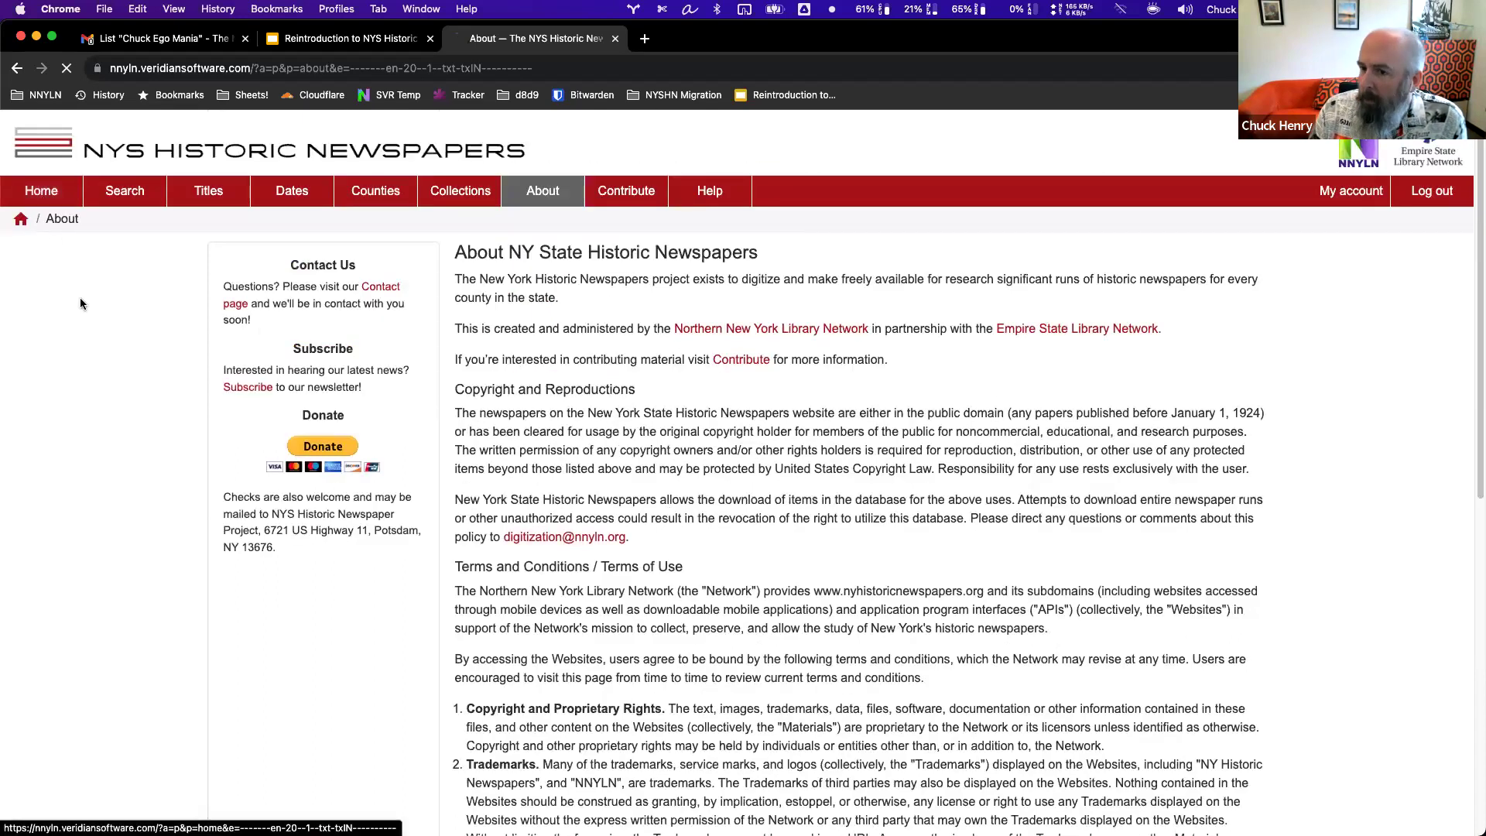